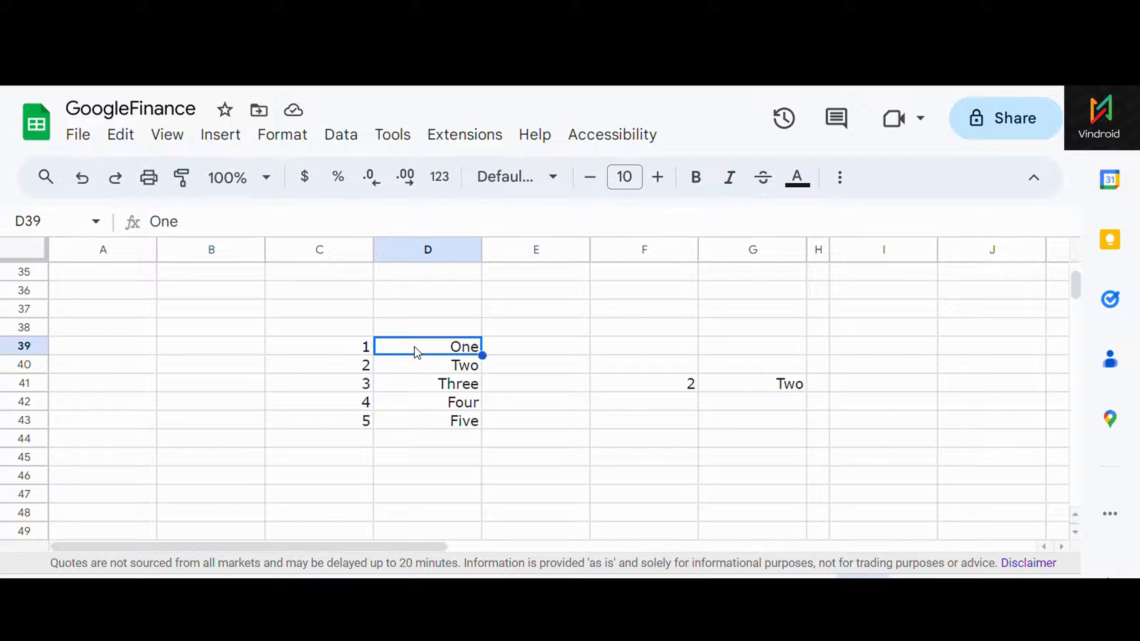
Step: Review the number-to-word table in C39:D43, the search value in F41 and the lookup formula in G41
{"action": "left_click", "coordinate": [333, 371]}
{"action": "left_click", "coordinate": [428, 366]}
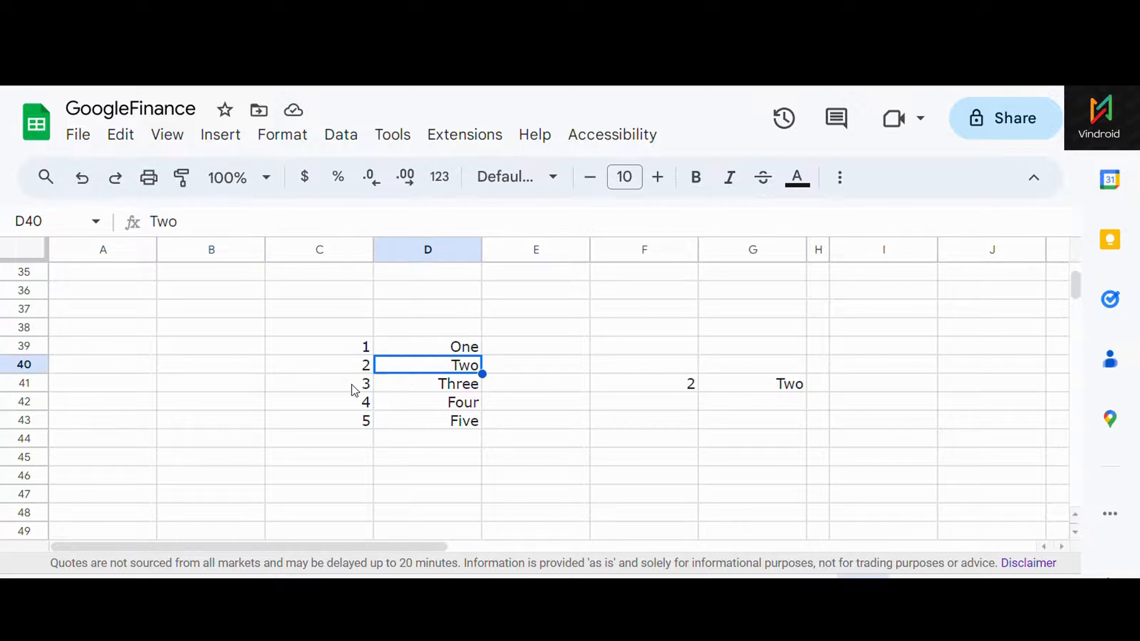
{"action": "left_click", "coordinate": [352, 384]}
{"action": "left_click", "coordinate": [445, 389]}
{"action": "left_click", "coordinate": [352, 401]}
{"action": "left_click", "coordinate": [353, 424]}
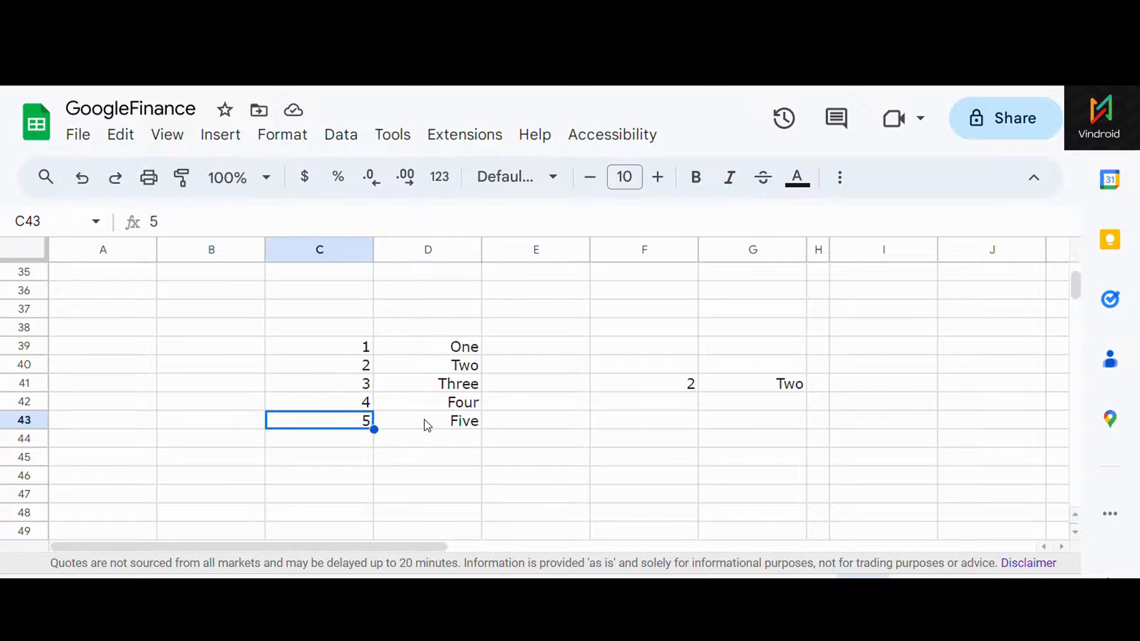
{"action": "left_click", "coordinate": [424, 425]}
{"action": "left_click", "coordinate": [628, 386]}
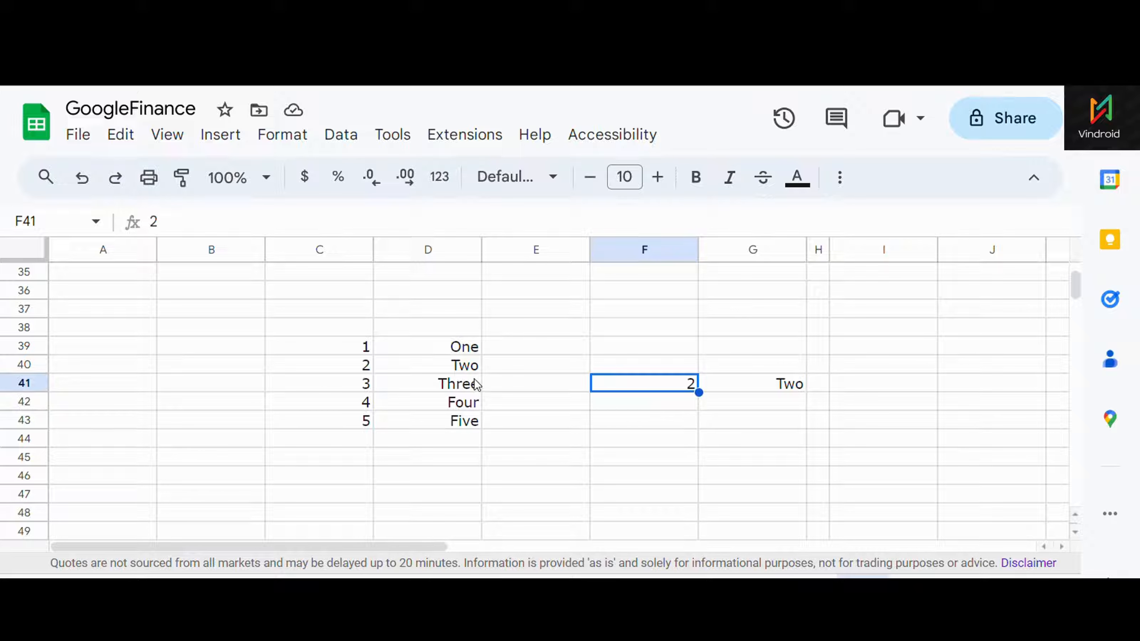
{"action": "left_click", "coordinate": [720, 385]}
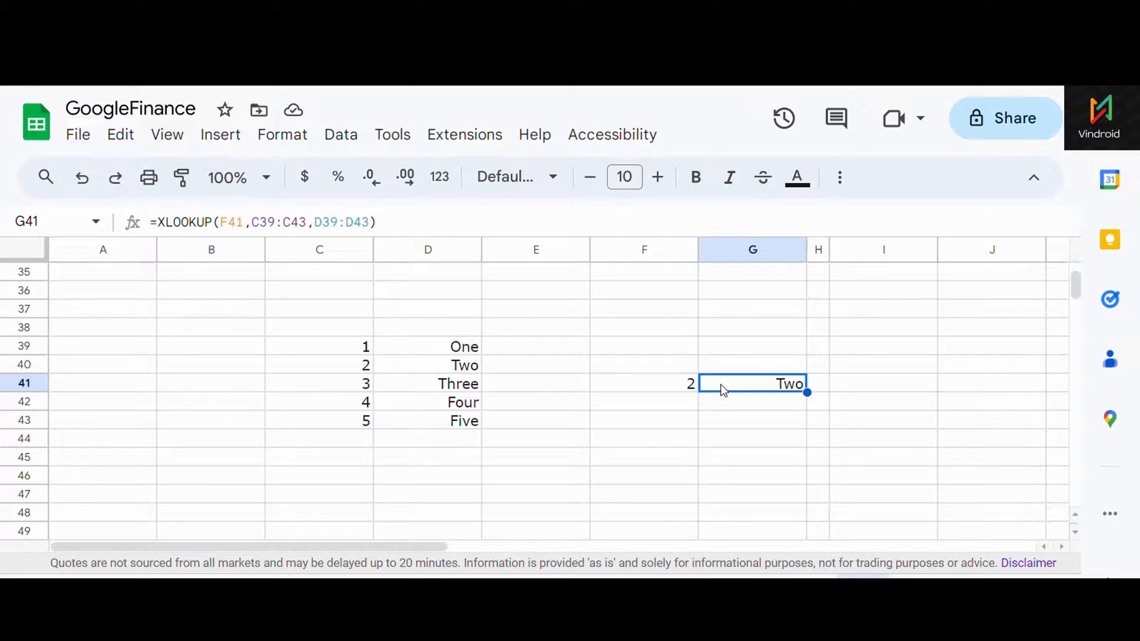
{"action": "left_click", "coordinate": [666, 388]}
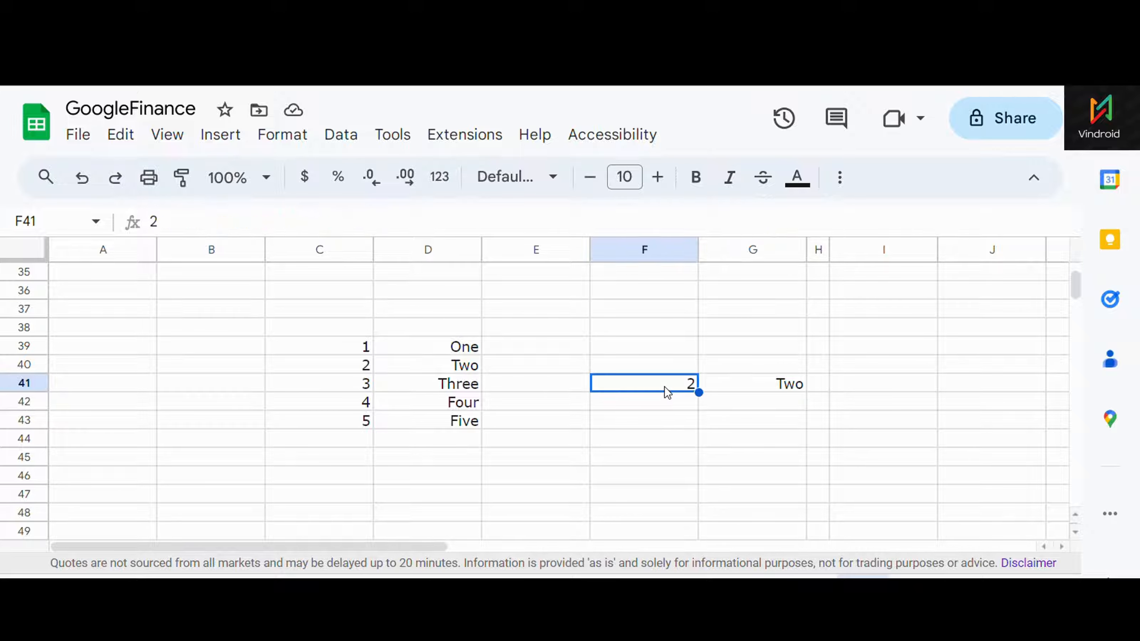
{"action": "left_click", "coordinate": [343, 372]}
{"action": "left_click", "coordinate": [402, 371]}
Step: Clear G41 and enter an XLOOKUP formula with F41 as search key, C39:C43 as lookup range and D39:D43 as result range
{"action": "left_click", "coordinate": [750, 388]}
{"action": "key", "text": "Delete"}
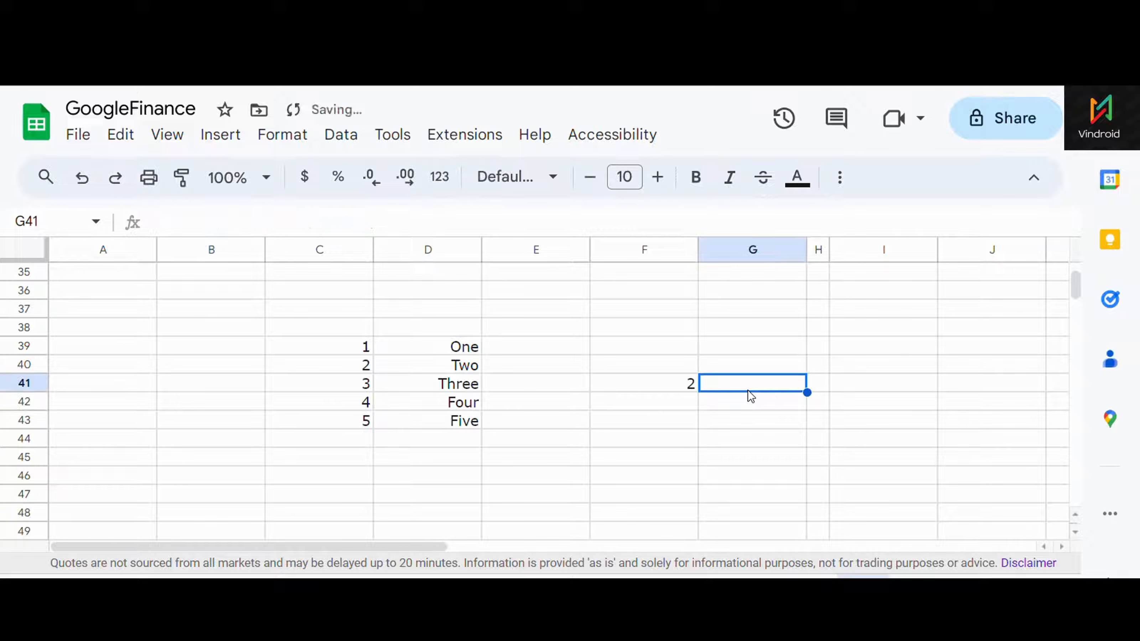
{"action": "type", "text": "=x1"}
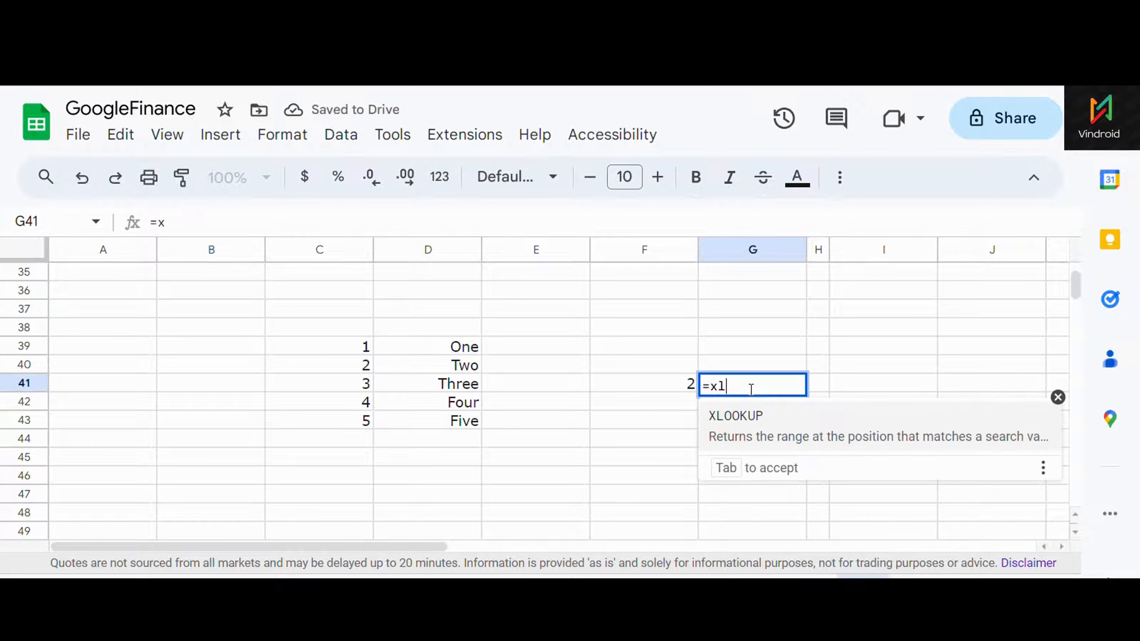
{"action": "left_click", "coordinate": [746, 427]}
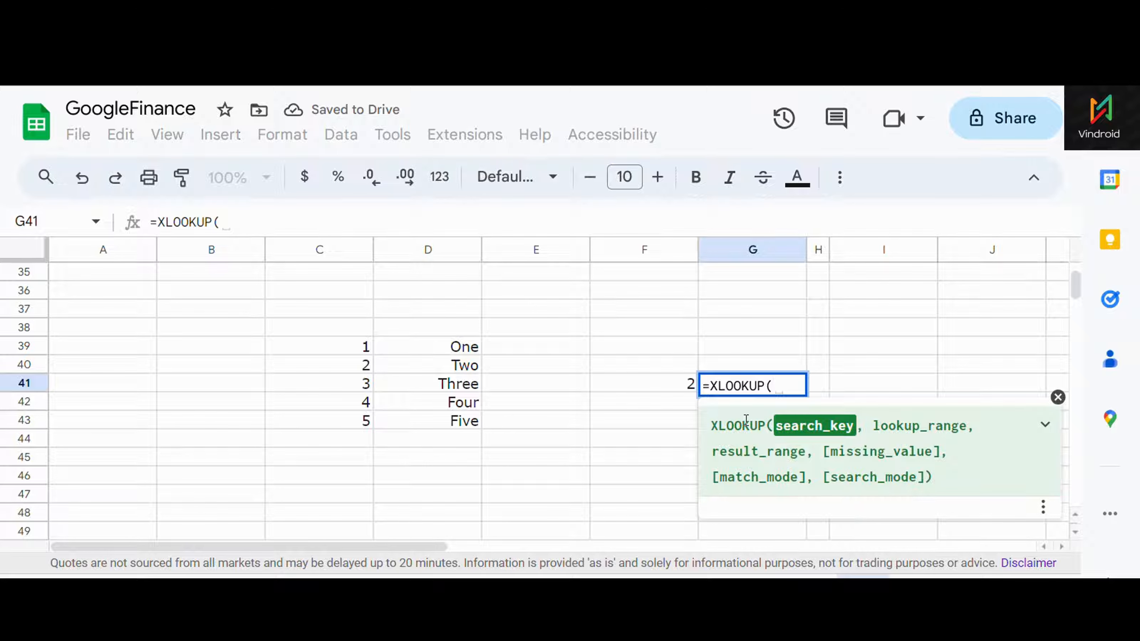
{"action": "left_click", "coordinate": [659, 385]}
{"action": "type", "text": ","}
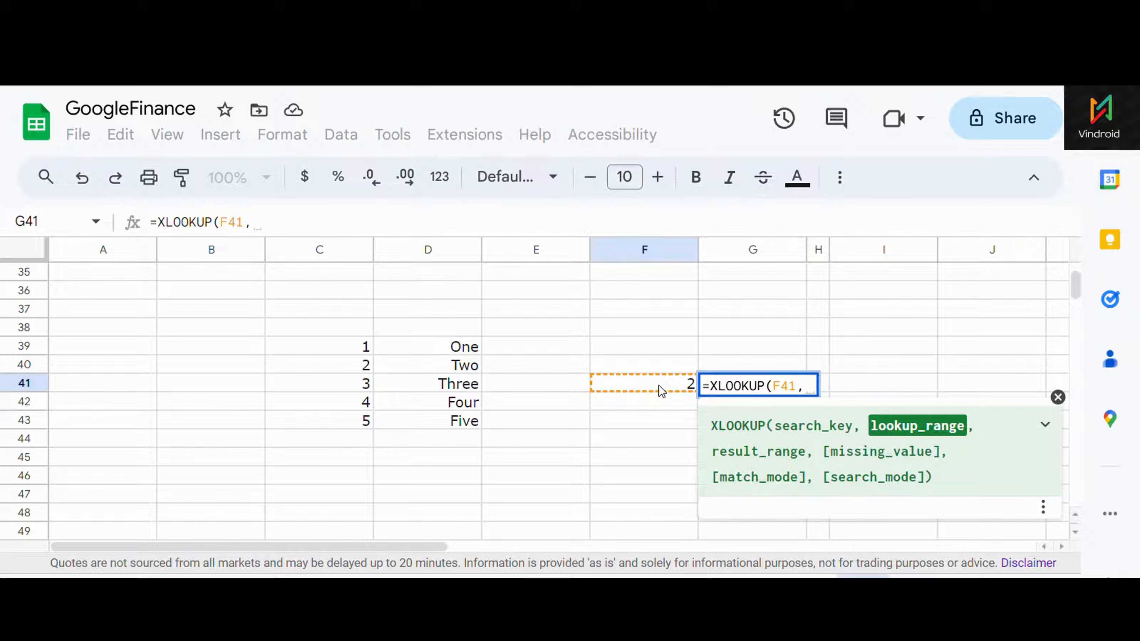
{"action": "left_click_drag", "start_coordinate": [366, 355], "coordinate": [366, 422]}
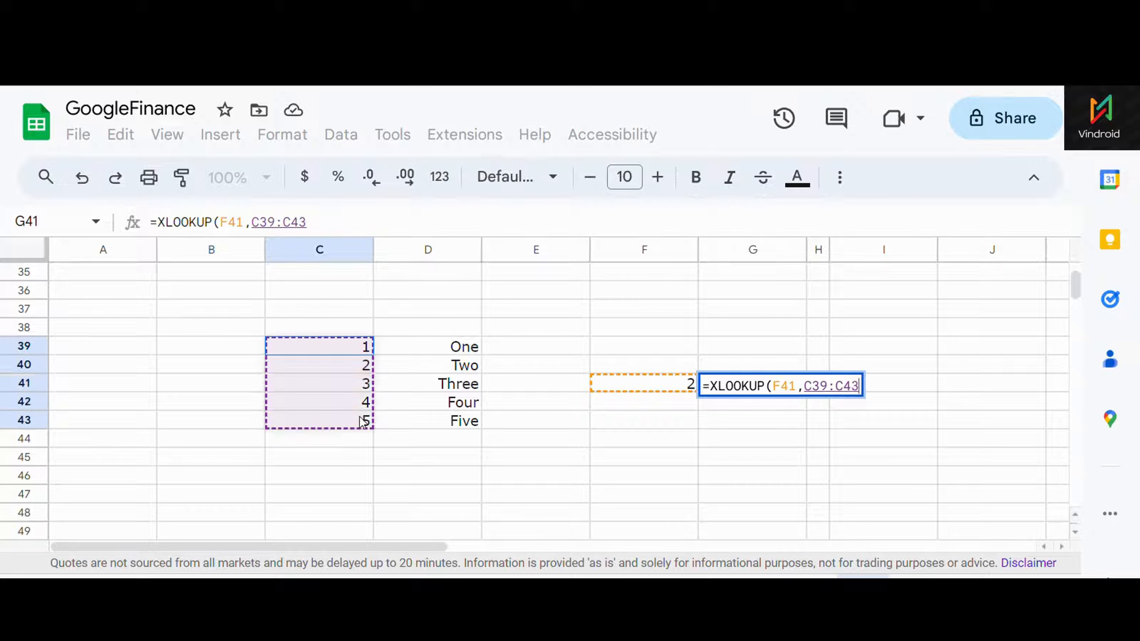
{"action": "type", "text": ","}
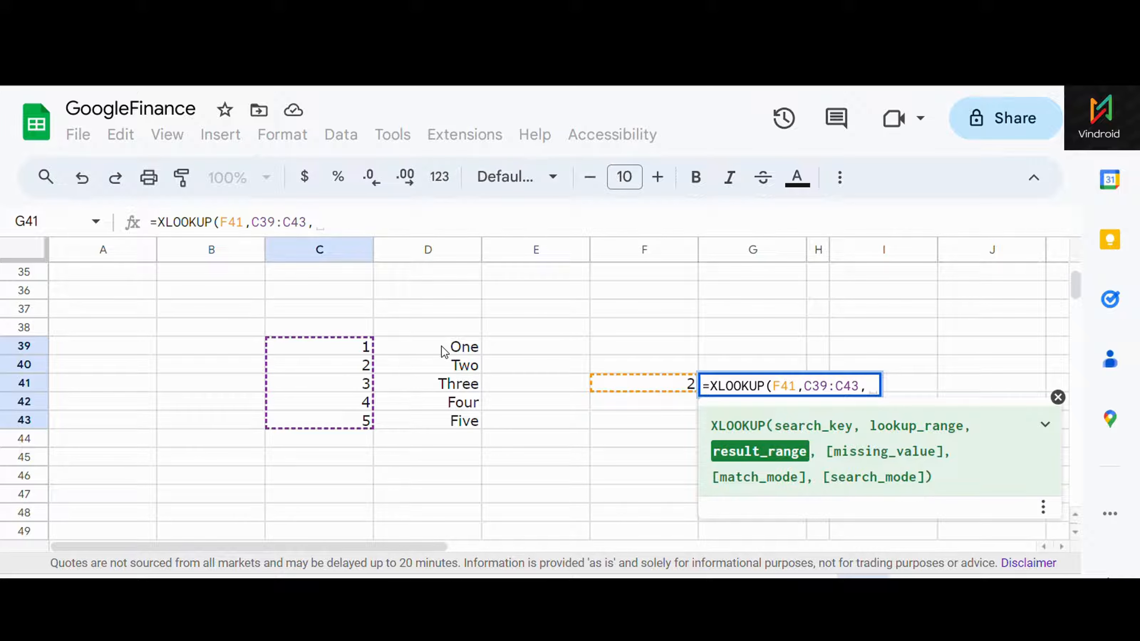
{"action": "left_click_drag", "start_coordinate": [444, 345], "coordinate": [438, 424]}
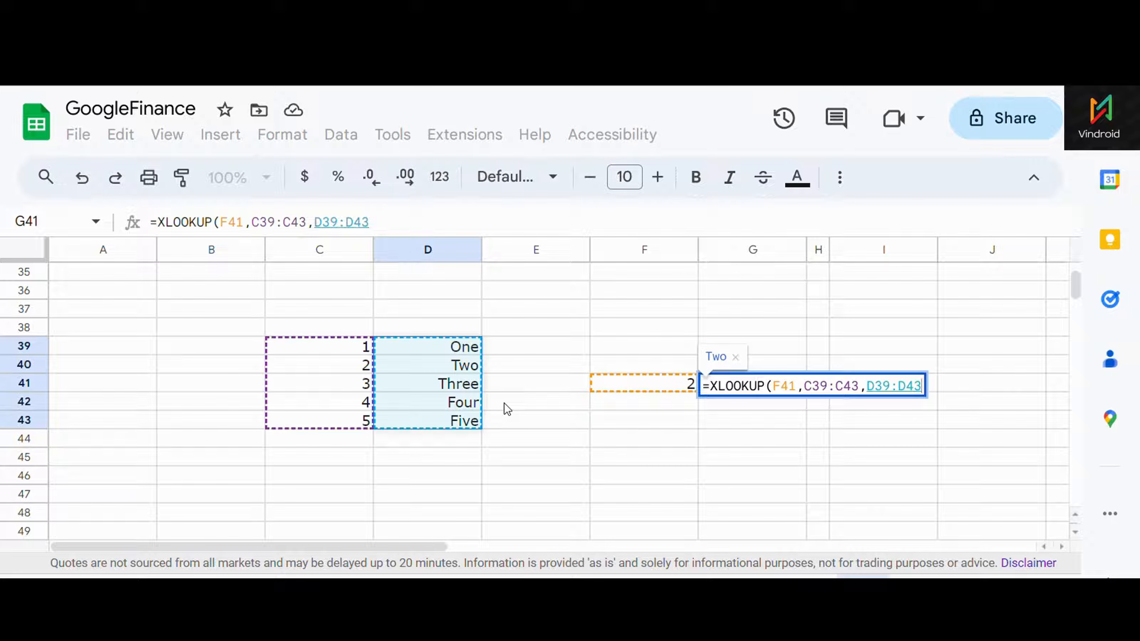
{"action": "key", "text": "Return"}
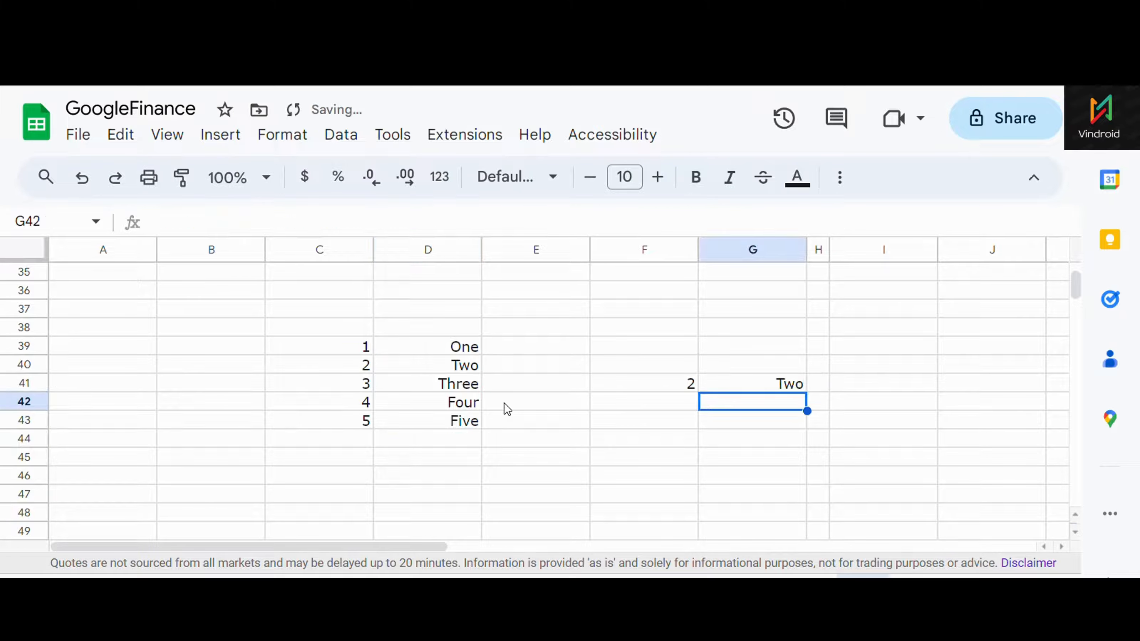
Step: Compare the table's entry for 2, set the search value in F41 to 1 and check the lookup in G41
{"action": "left_click", "coordinate": [368, 366]}
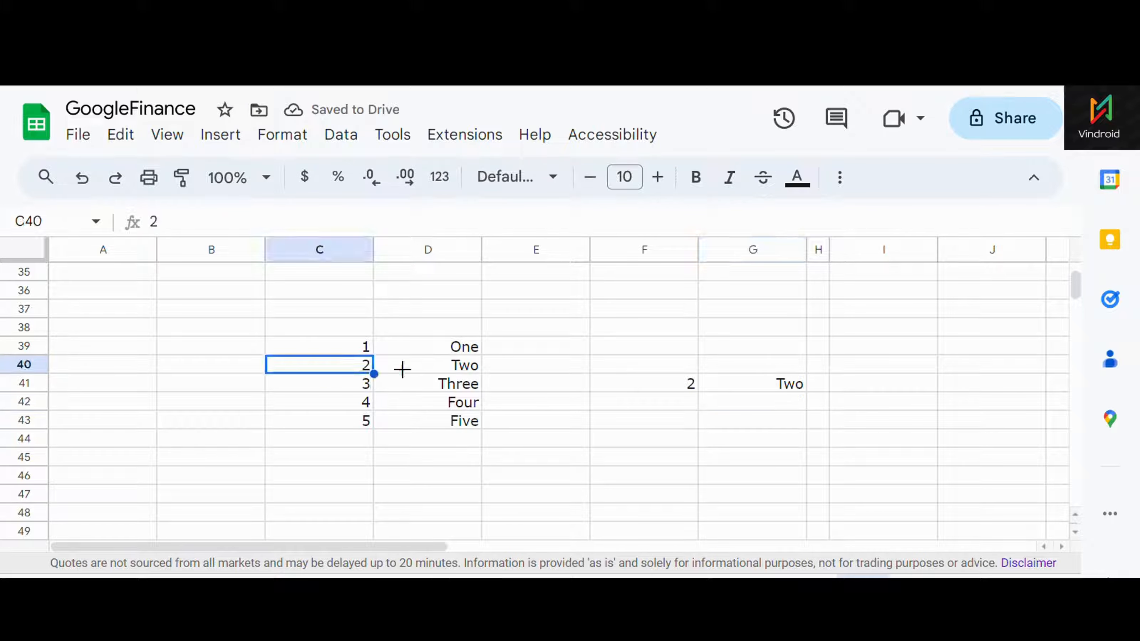
{"action": "left_click", "coordinate": [409, 369]}
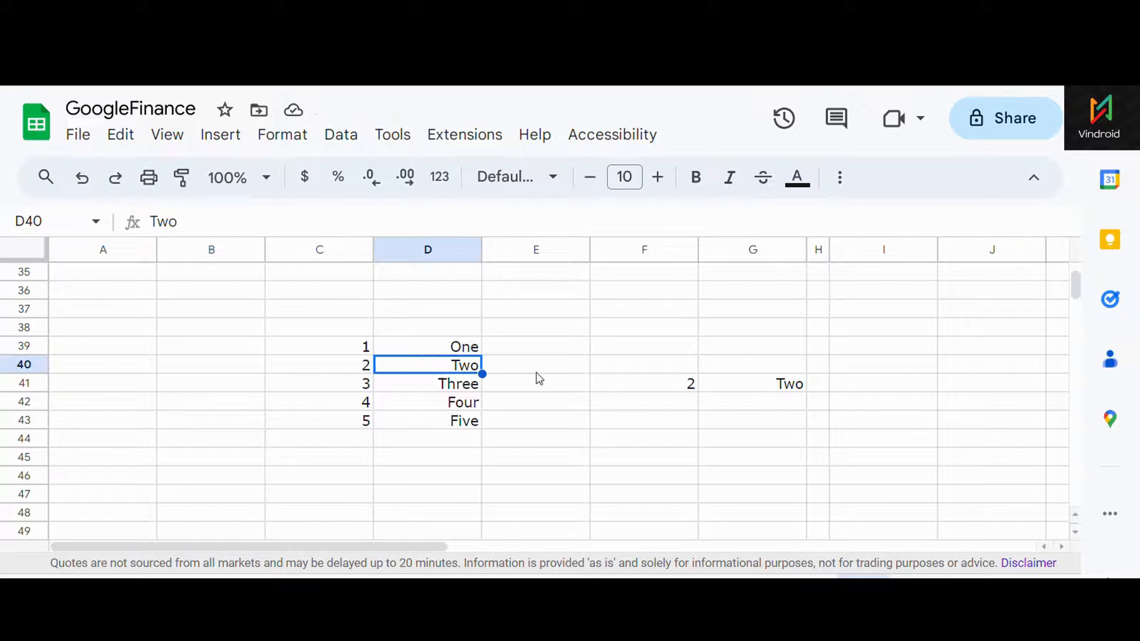
{"action": "left_click", "coordinate": [639, 396]}
{"action": "left_click", "coordinate": [643, 387]}
{"action": "type", "text": "1"}
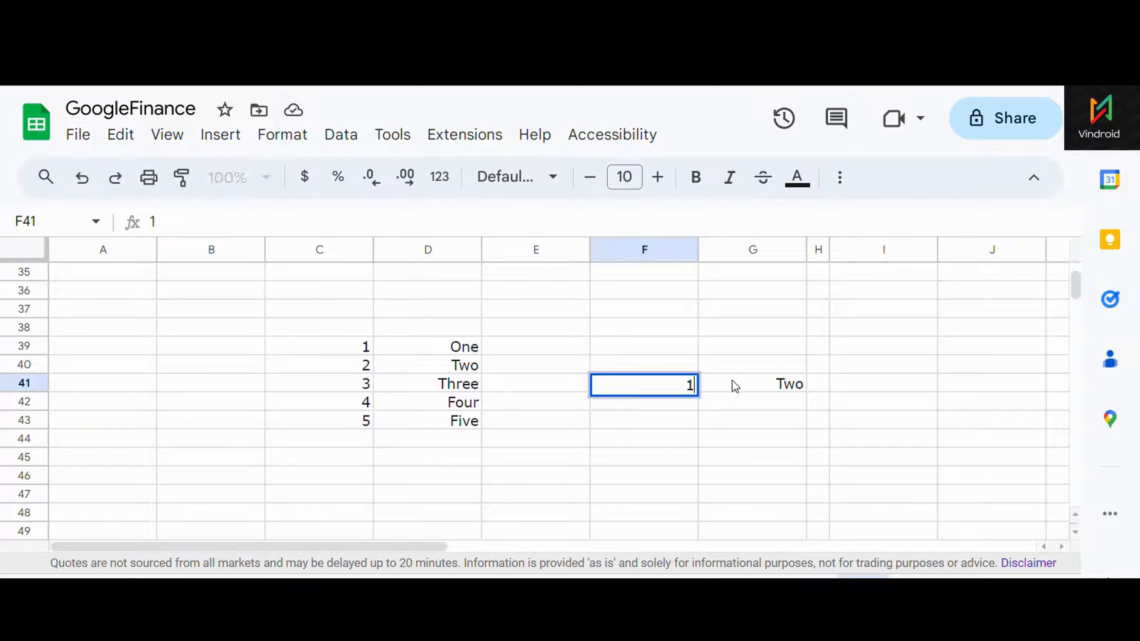
{"action": "left_click", "coordinate": [732, 384]}
Step: Test the lookup with a number outside the table by changing F41 to 15
{"action": "double_click", "coordinate": [662, 379]}
{"action": "type", "text": "5"}
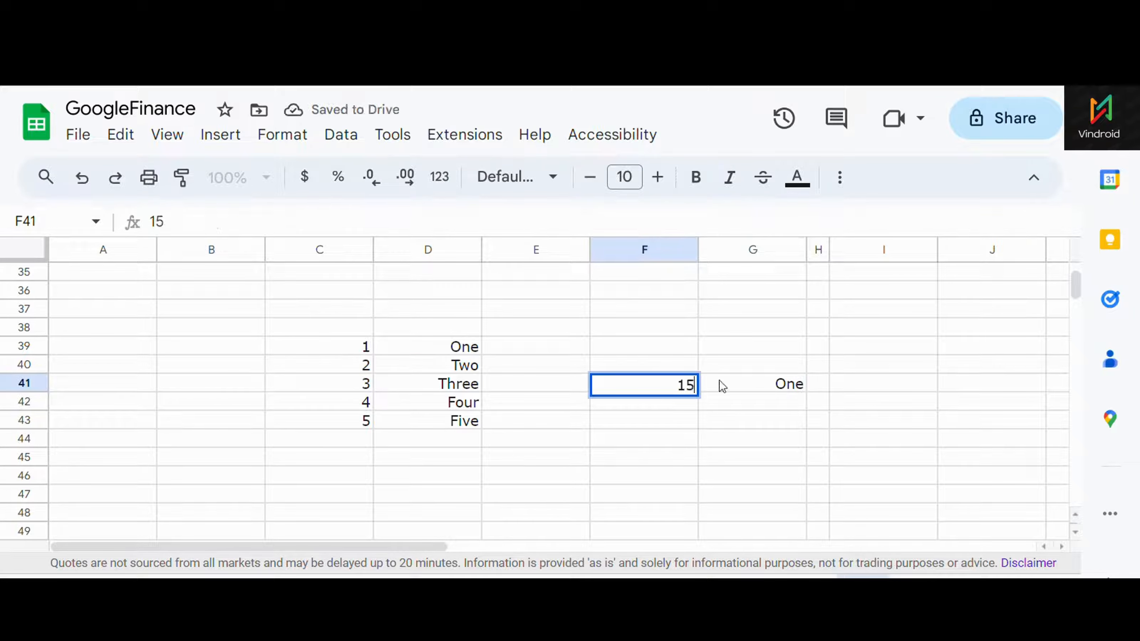
{"action": "left_click", "coordinate": [722, 383]}
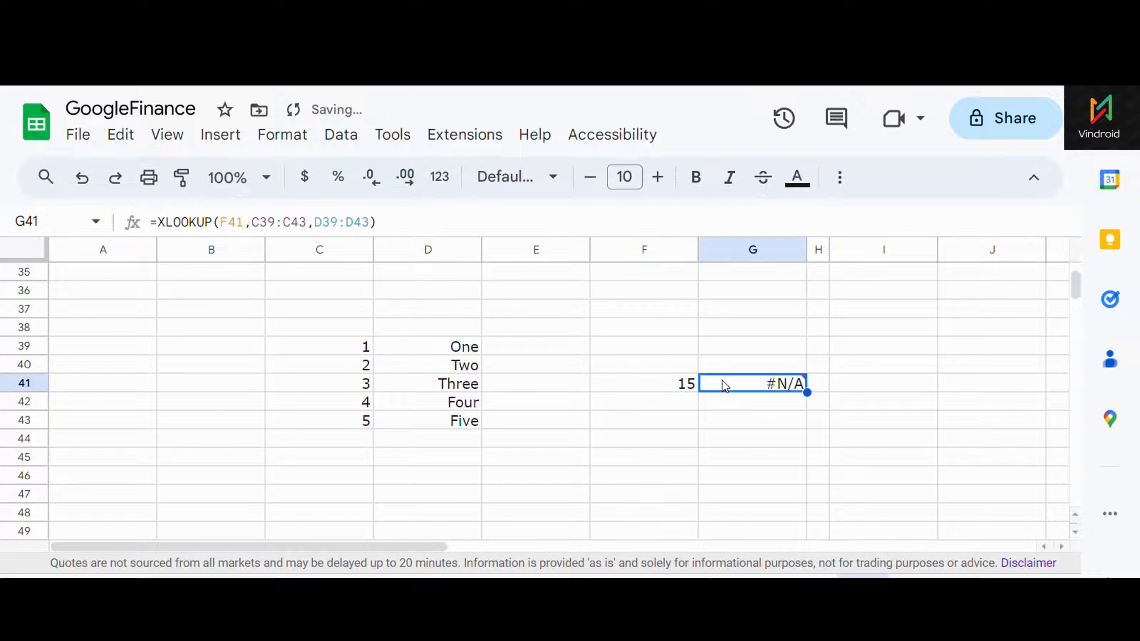
Step: Set the search value in F41 to 4 and check the lookup in G41
{"action": "left_click", "coordinate": [687, 385]}
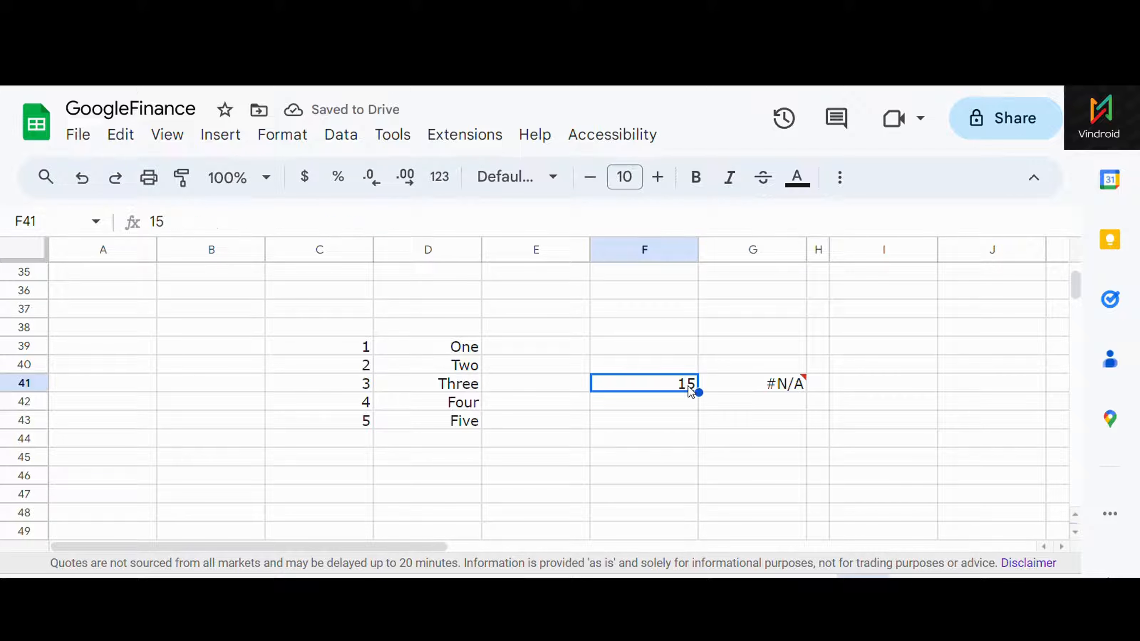
{"action": "type", "text": "4"}
{"action": "left_click", "coordinate": [723, 386]}
{"action": "left_click", "coordinate": [701, 453]}
{"action": "left_click", "coordinate": [612, 459]}
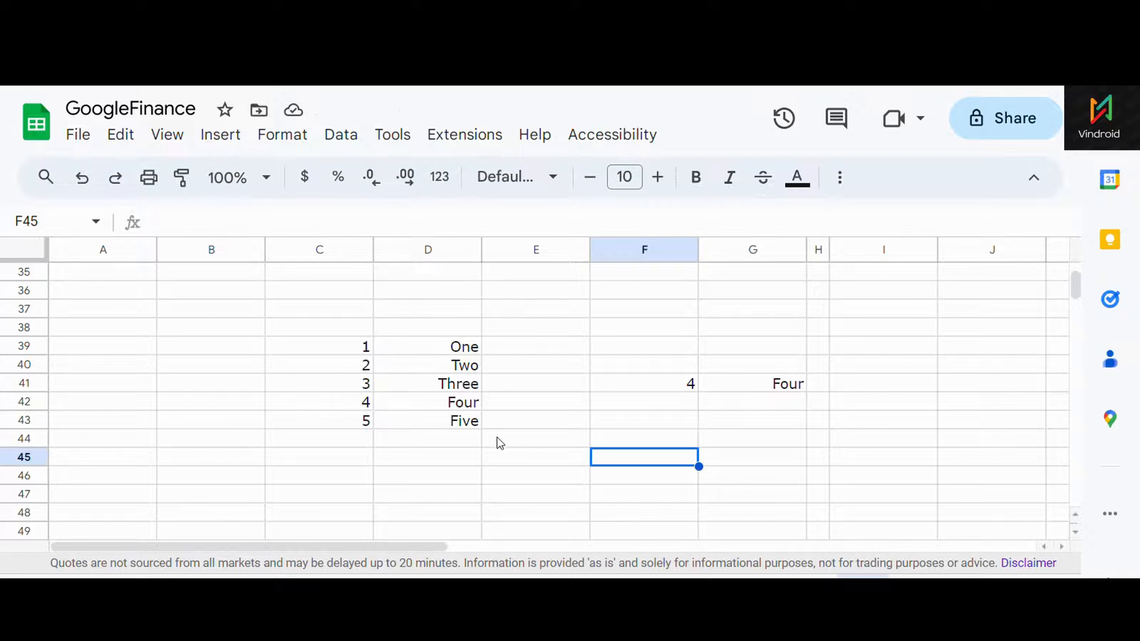
Step: Return to the seating chart at the start of the sheet and reduce the browser zoom to 125%
{"action": "scroll", "coordinate": [495, 445], "scroll_direction": "up", "scroll_amount": 3}
{"action": "scroll", "coordinate": [497, 442], "scroll_direction": "down", "scroll_amount": 1}
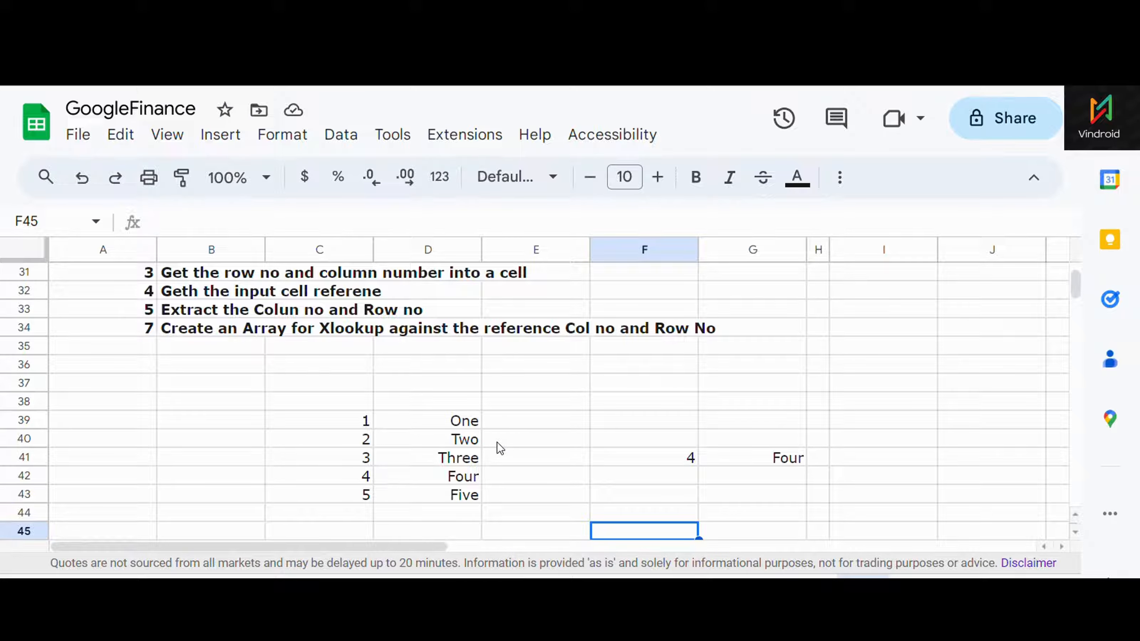
{"action": "scroll", "coordinate": [497, 442], "scroll_direction": "up", "scroll_amount": 2}
{"action": "scroll", "coordinate": [497, 442], "scroll_direction": "up", "scroll_amount": 1}
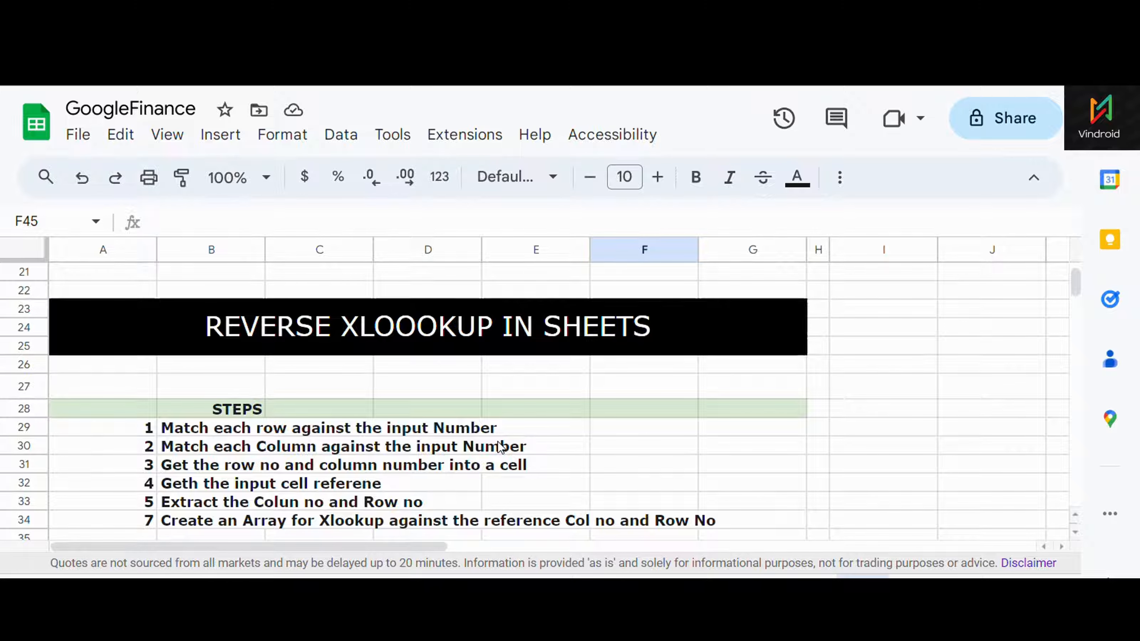
{"action": "scroll", "coordinate": [498, 441], "scroll_direction": "up", "scroll_amount": 4}
{"action": "scroll", "coordinate": [497, 442], "scroll_direction": "down", "scroll_amount": 1}
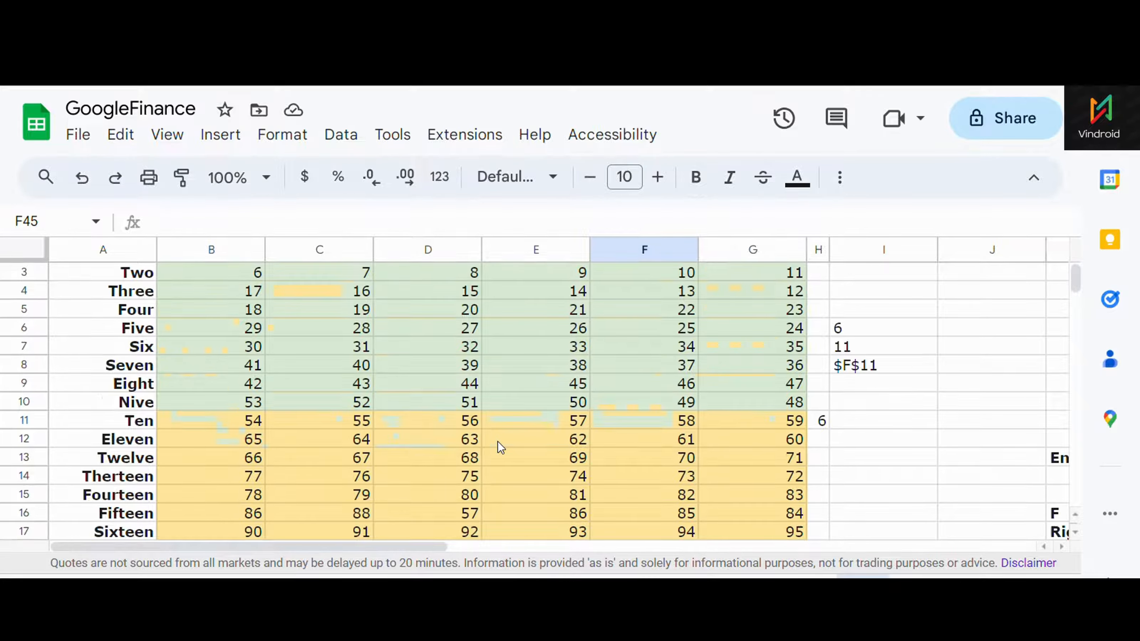
{"action": "scroll", "coordinate": [497, 442], "scroll_direction": "up", "scroll_amount": 1}
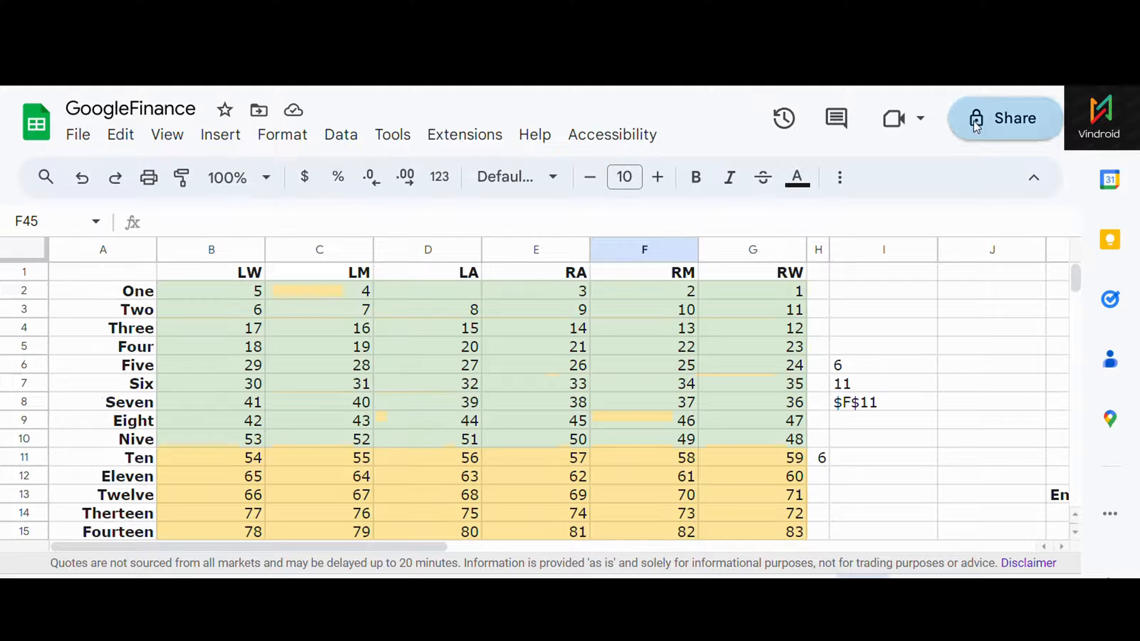
{"action": "key", "text": "alt+f"}
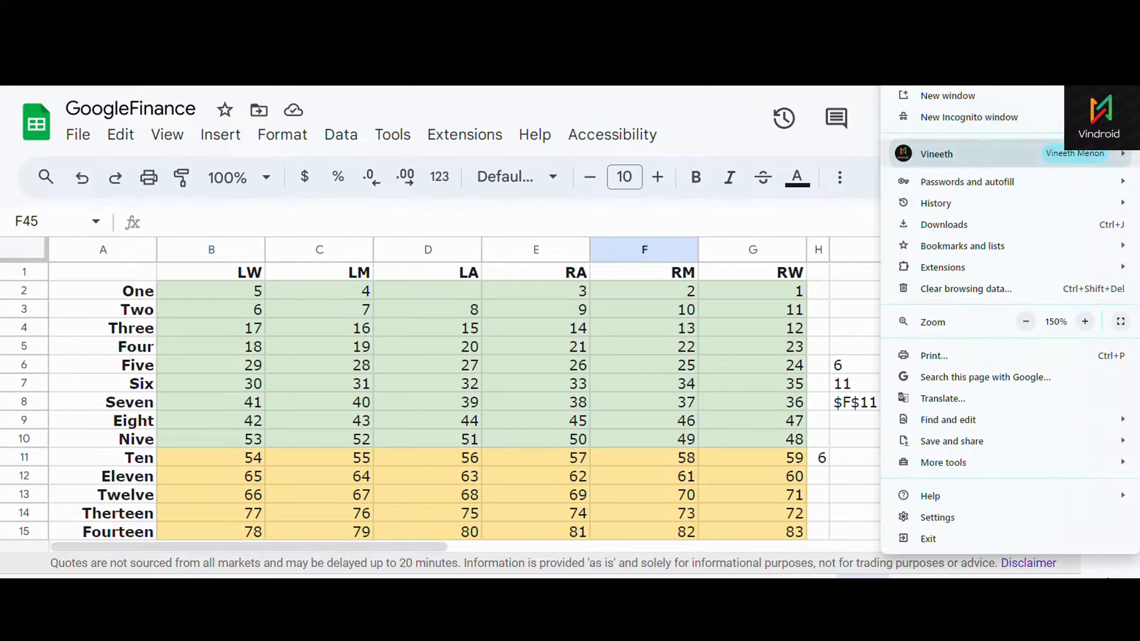
{"action": "left_click", "coordinate": [1026, 322]}
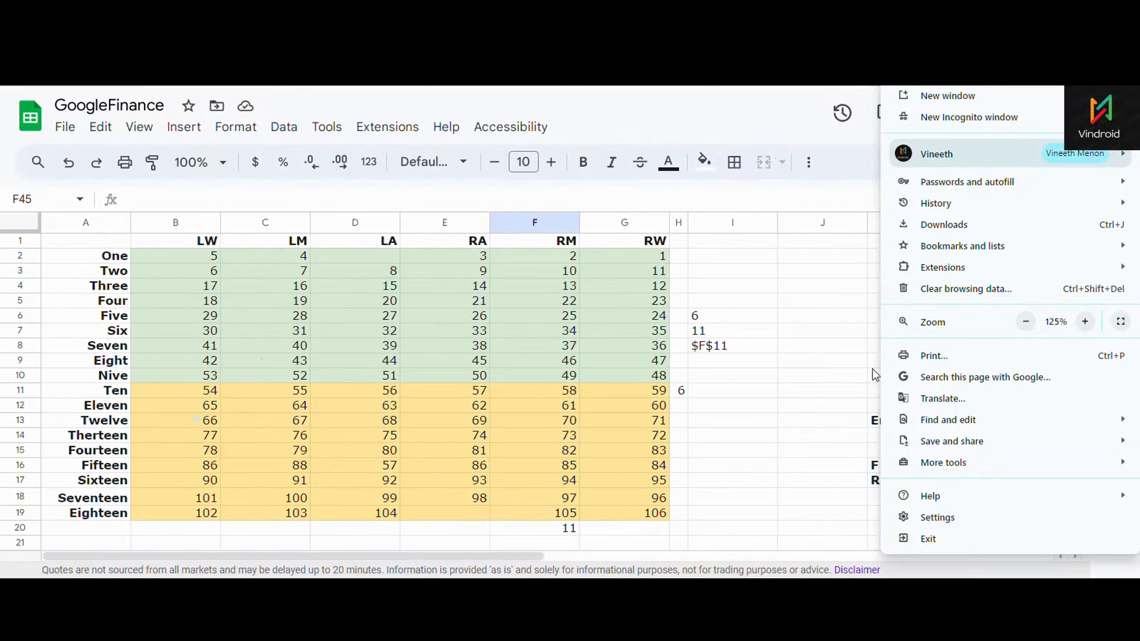
{"action": "left_click", "coordinate": [182, 540]}
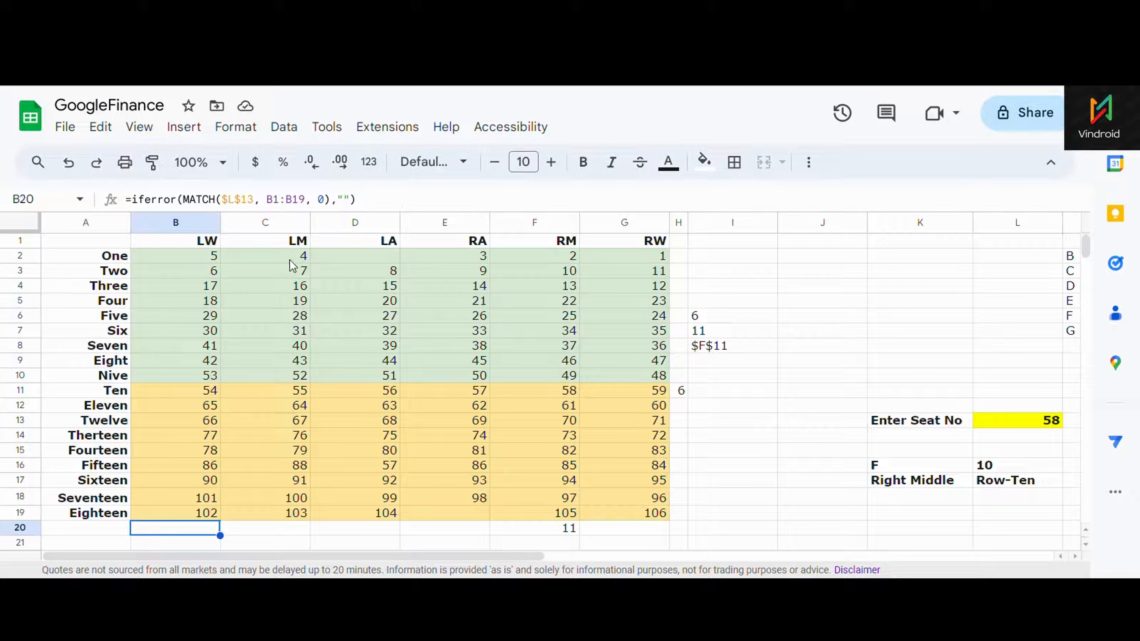
Step: Examine how the seats in row One of the seating chart are numbered from column RW to column LW
{"action": "left_click", "coordinate": [641, 260]}
{"action": "left_click", "coordinate": [556, 258]}
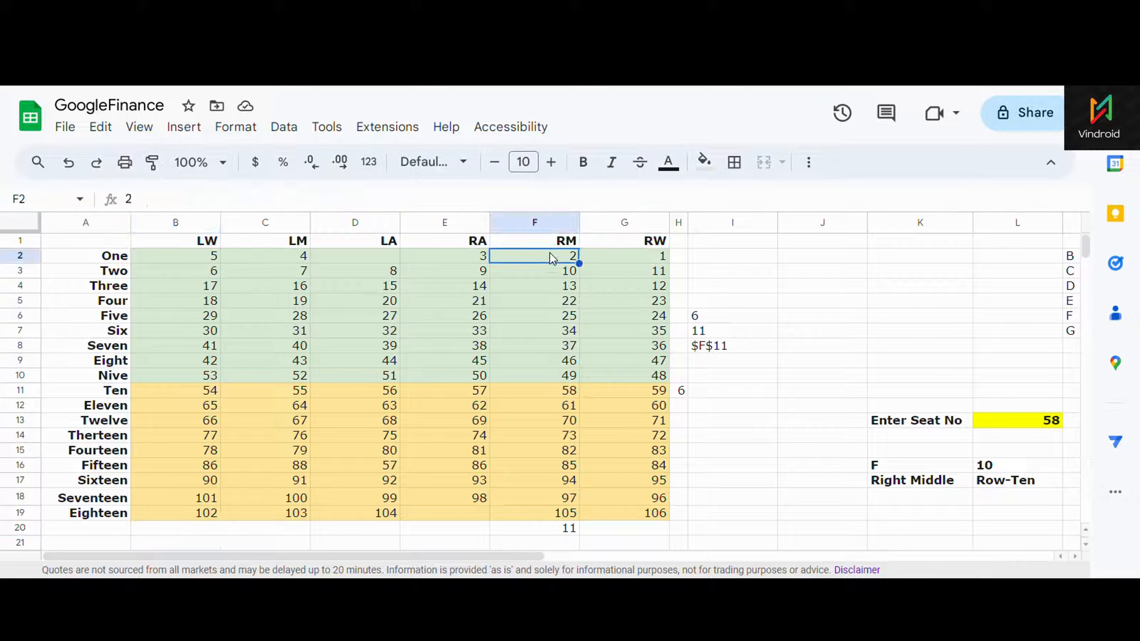
{"action": "left_click", "coordinate": [450, 259]}
{"action": "left_click", "coordinate": [648, 264]}
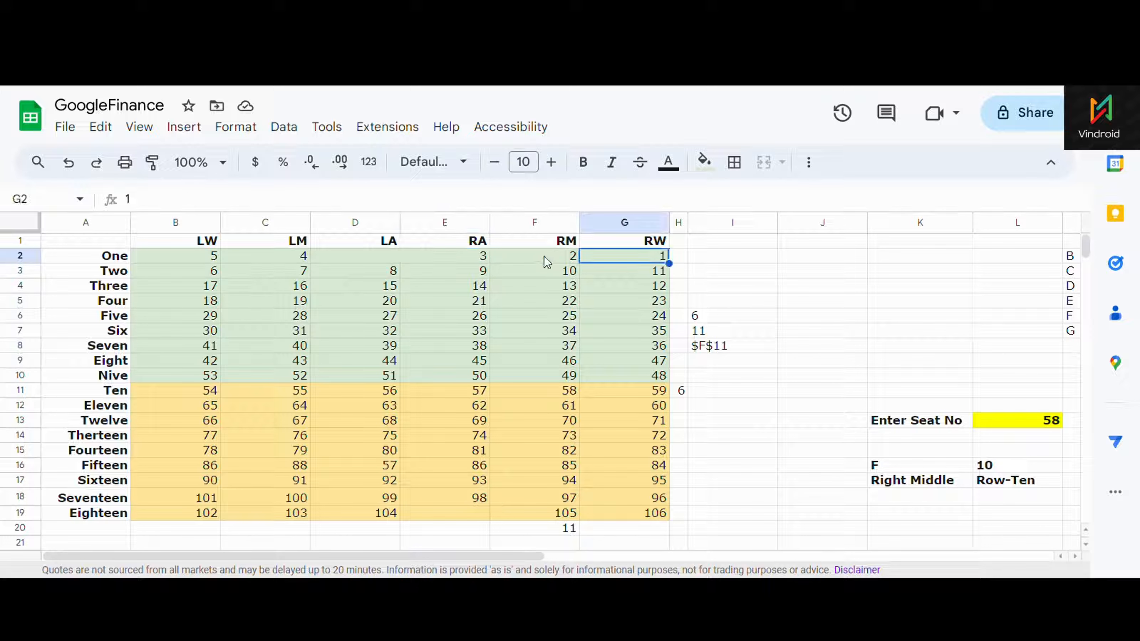
{"action": "left_click", "coordinate": [539, 259]}
{"action": "left_click", "coordinate": [621, 516]}
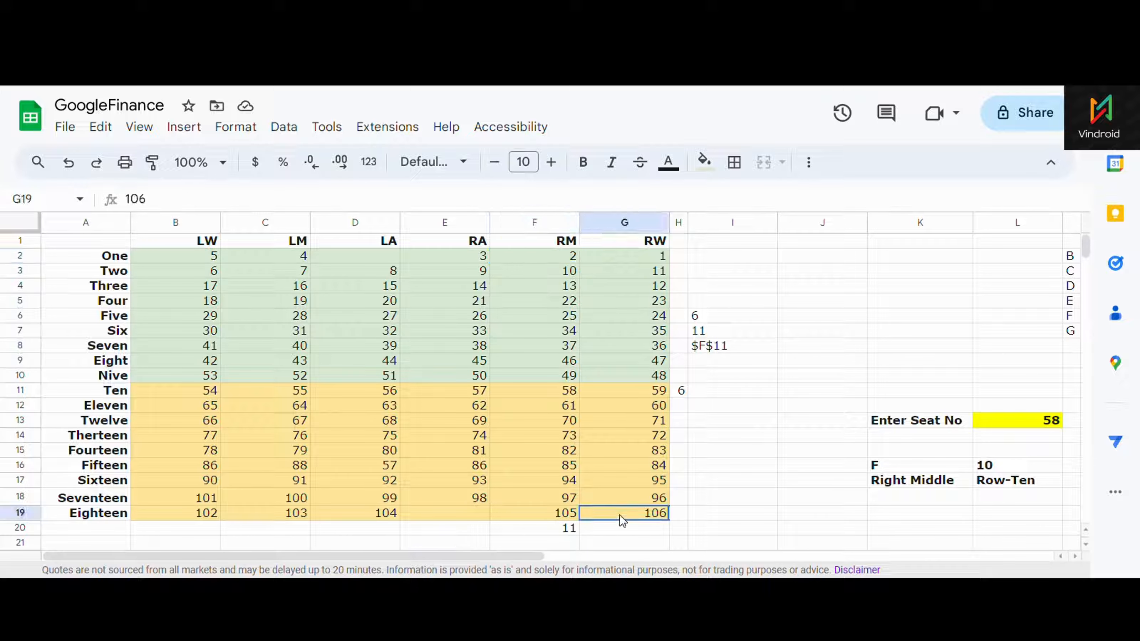
{"action": "left_click", "coordinate": [648, 264]}
{"action": "left_click", "coordinate": [536, 262]}
{"action": "left_click", "coordinate": [465, 260]}
{"action": "left_click", "coordinate": [358, 260]}
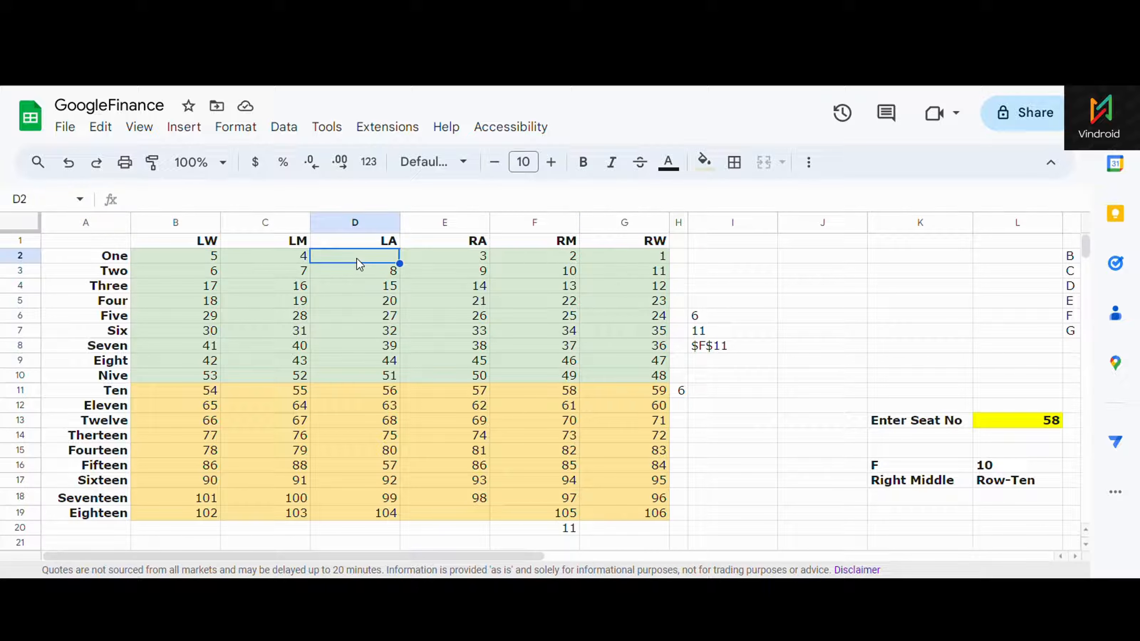
{"action": "left_click", "coordinate": [280, 266]}
{"action": "left_click", "coordinate": [211, 265]}
Step: Trace the seat numbering through rows Two and Three of the chart and recheck row One from RW leftward
{"action": "left_click", "coordinate": [206, 276]}
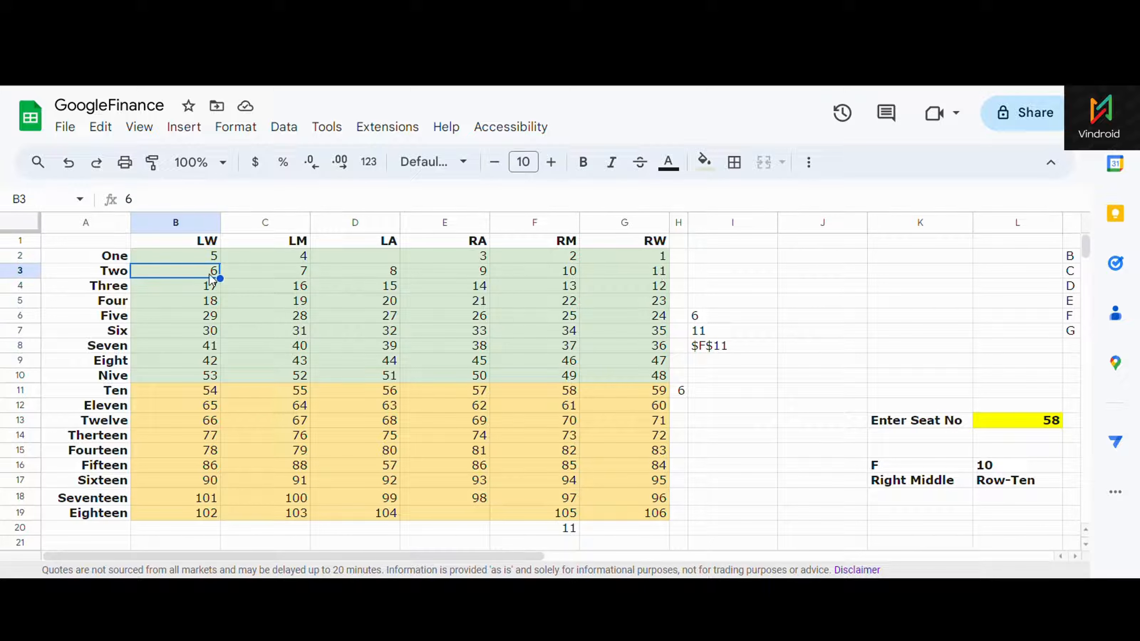
{"action": "left_click", "coordinate": [254, 272]}
{"action": "left_click", "coordinate": [353, 274]}
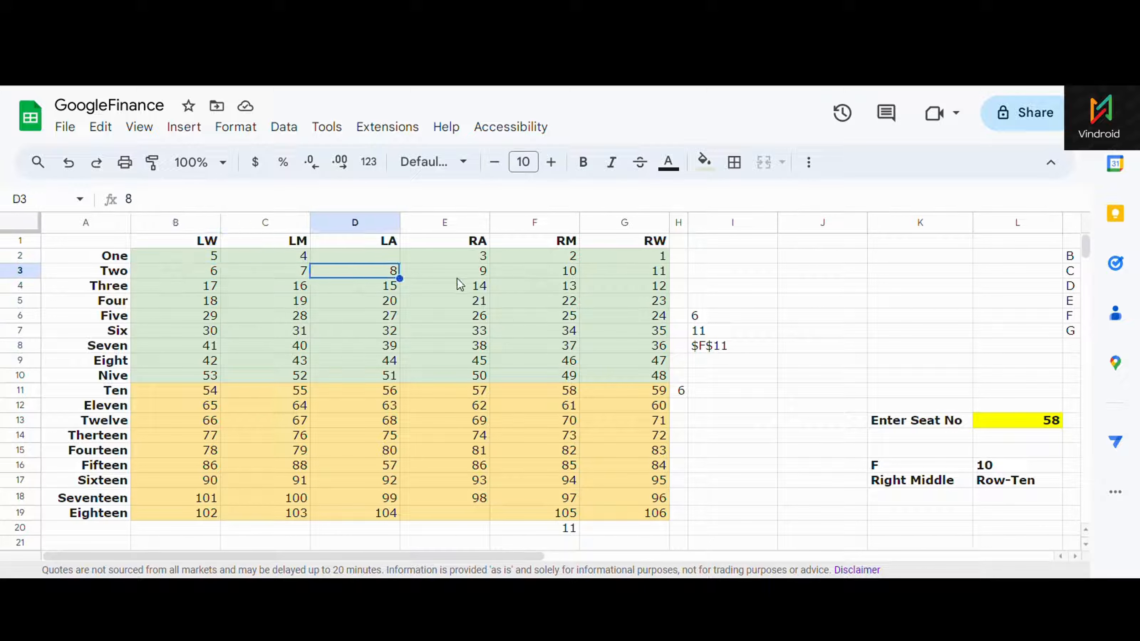
{"action": "left_click", "coordinate": [603, 272]}
{"action": "left_click", "coordinate": [635, 287]}
{"action": "left_click", "coordinate": [196, 292]}
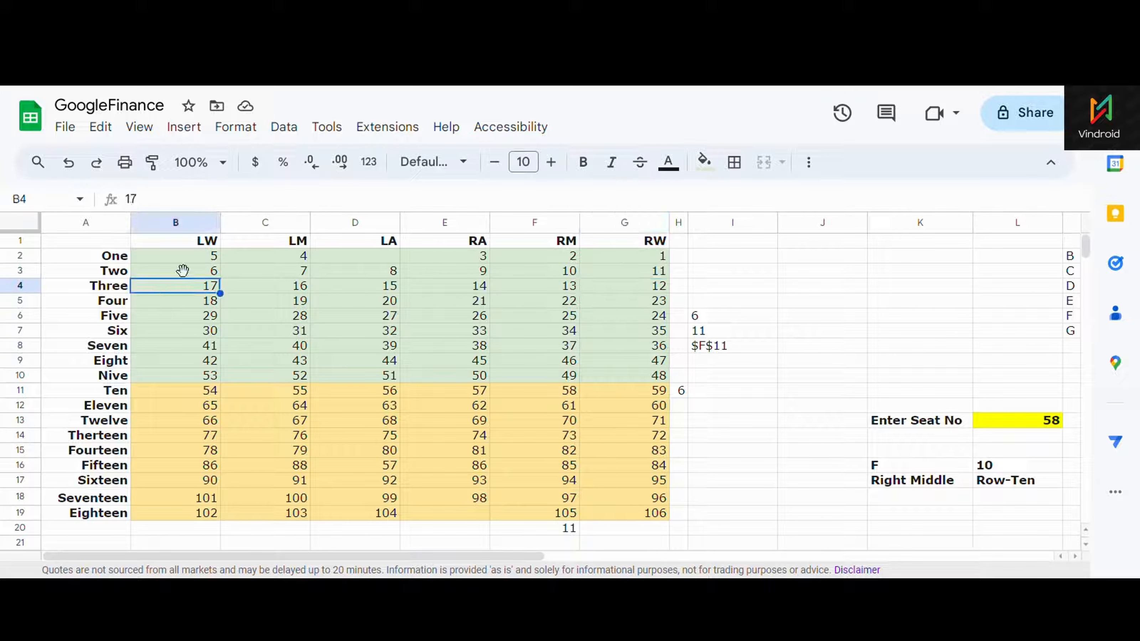
{"action": "left_click", "coordinate": [623, 254]}
{"action": "key", "text": "Left"}
{"action": "key", "text": "Left"}
{"action": "key", "text": "Left"}
{"action": "key", "text": "Left"}
{"action": "key", "text": "Left"}
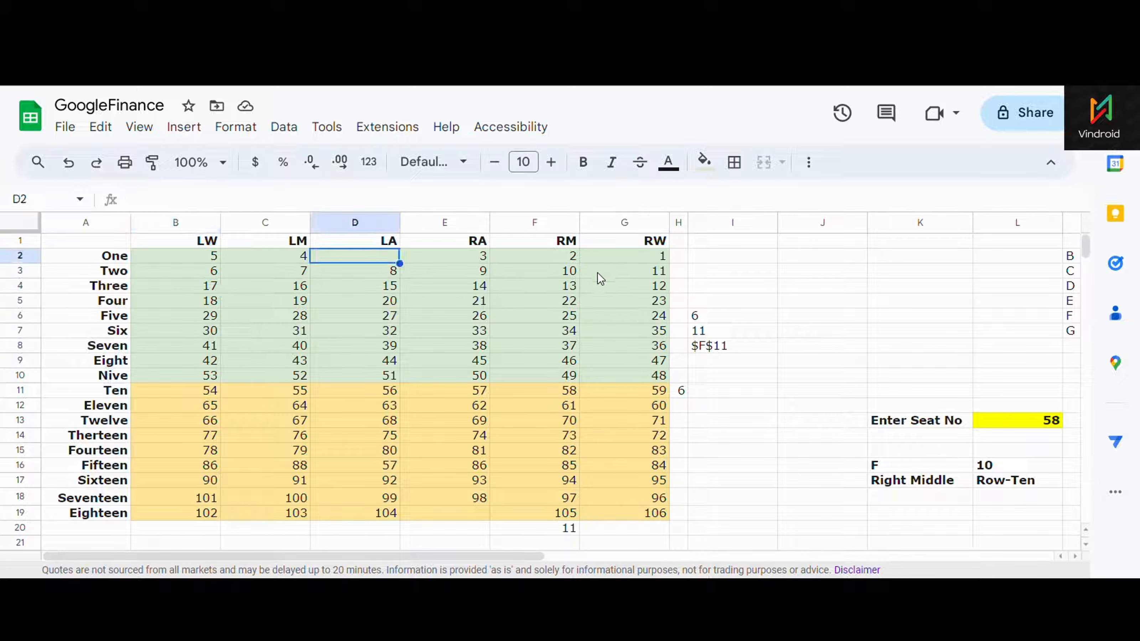
Step: Trace the seat order across rows Two, Three and Four of the chart, ending in column RW
{"action": "key", "text": "Down"}
{"action": "key", "text": "Right"}
{"action": "key", "text": "Right"}
{"action": "key", "text": "Right"}
{"action": "key", "text": "Right"}
{"action": "key", "text": "Right"}
{"action": "key", "text": "Down"}
{"action": "key", "text": "Left"}
{"action": "key", "text": "Left"}
{"action": "key", "text": "Left"}
{"action": "key", "text": "Left"}
{"action": "key", "text": "Left"}
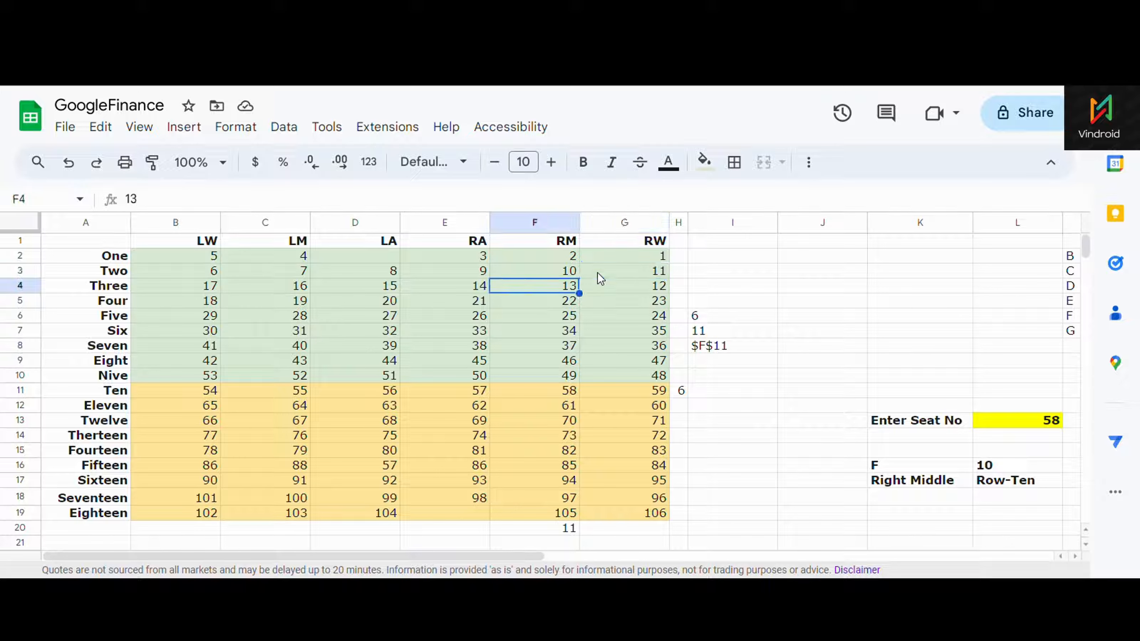
{"action": "key", "text": "Down"}
{"action": "key", "text": "Right"}
{"action": "key", "text": "Right"}
{"action": "key", "text": "Right"}
{"action": "key", "text": "Right"}
{"action": "key", "text": "Right"}
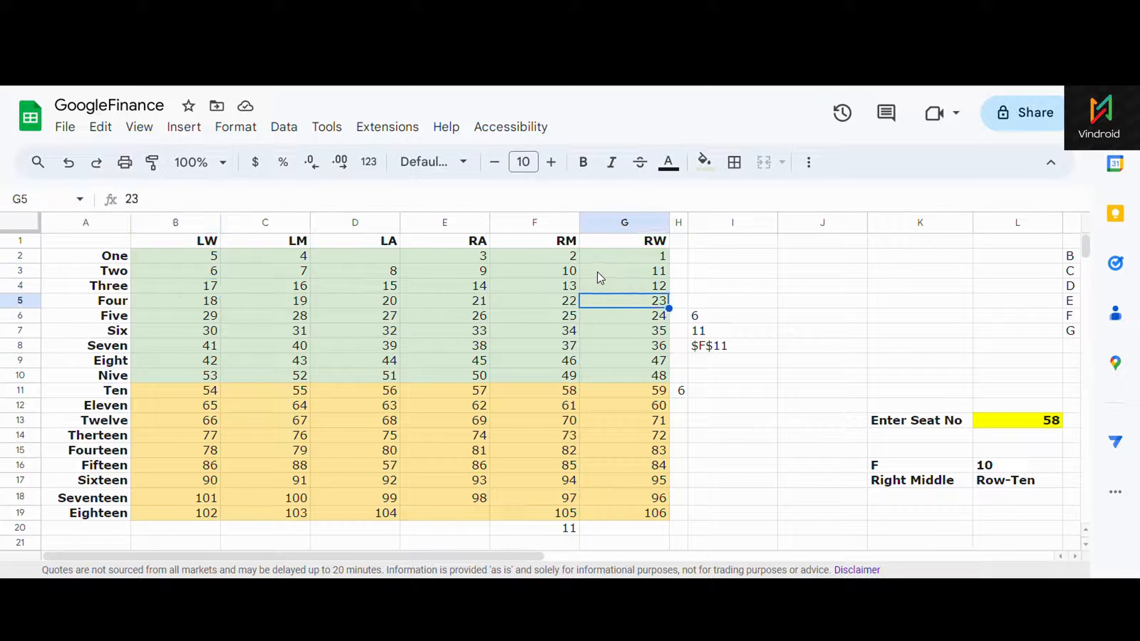
Step: Follow the seat order across rows Five to Eight and down column LW to row Ten
{"action": "key", "text": "Down"}
{"action": "key", "text": "Down"}
{"action": "key", "text": "Left"}
{"action": "key", "text": "Left"}
{"action": "key", "text": "Left"}
{"action": "key", "text": "Left"}
{"action": "key", "text": "Left"}
{"action": "key", "text": "Down"}
{"action": "key", "text": "Right"}
{"action": "key", "text": "Right"}
{"action": "key", "text": "Right"}
{"action": "key", "text": "Right"}
{"action": "key", "text": "Right"}
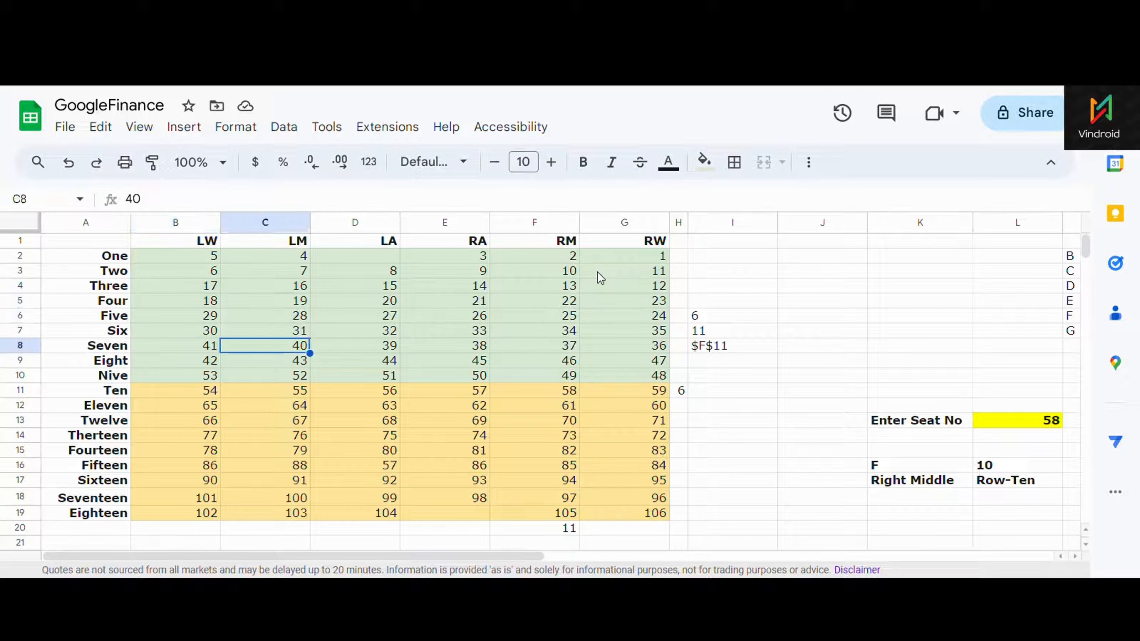
{"action": "key", "text": "Down"}
{"action": "key", "text": "Left"}
{"action": "key", "text": "Left"}
{"action": "key", "text": "Left"}
{"action": "key", "text": "Left"}
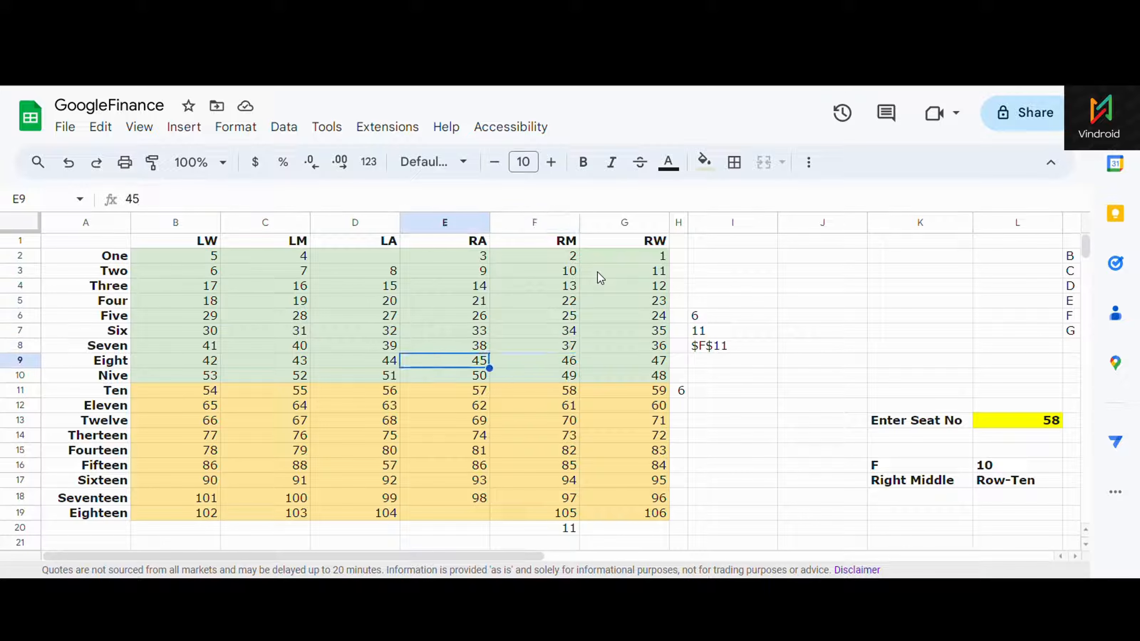
{"action": "key", "text": "Left"}
{"action": "key", "text": "Down"}
{"action": "key", "text": "Down"}
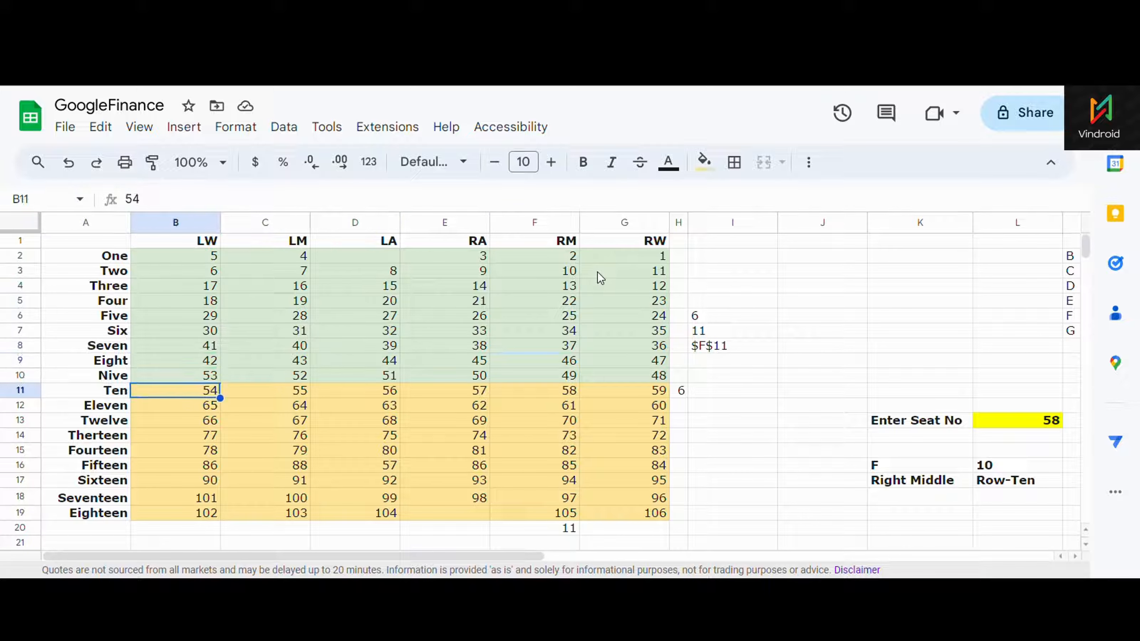
Step: Go back up column LW and recheck the LW and LM seats in rows Two and Three
{"action": "key", "text": "Up"}
{"action": "key", "text": "Up"}
{"action": "key", "text": "Up"}
{"action": "key", "text": "Up"}
{"action": "key", "text": "Up"}
{"action": "key", "text": "Up"}
{"action": "key", "text": "Up"}
{"action": "key", "text": "Up"}
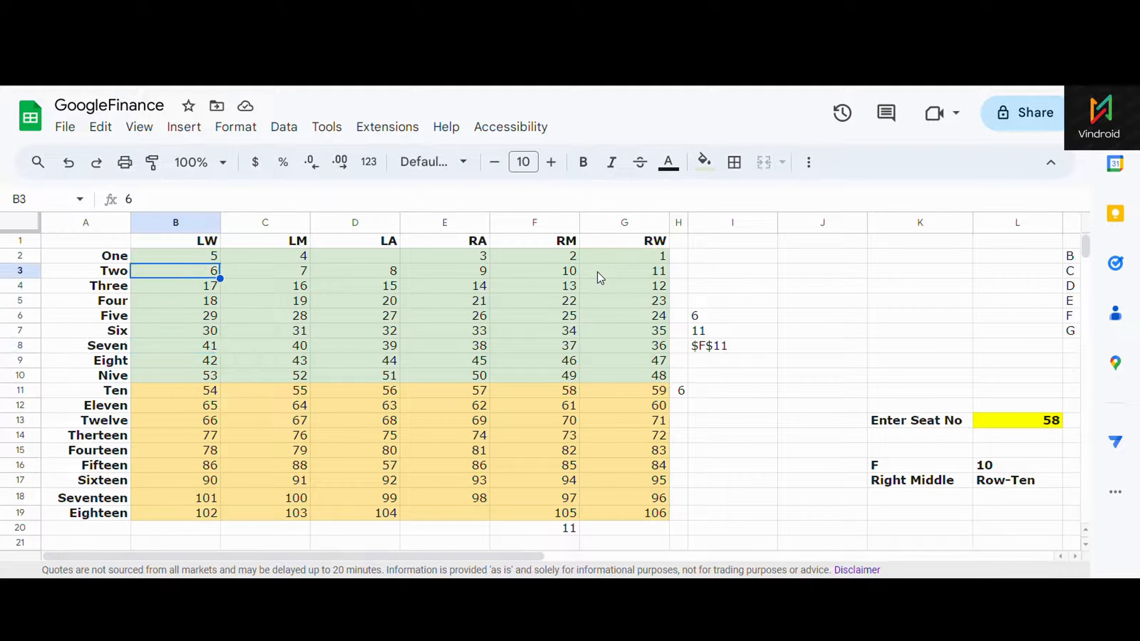
{"action": "key", "text": "Down"}
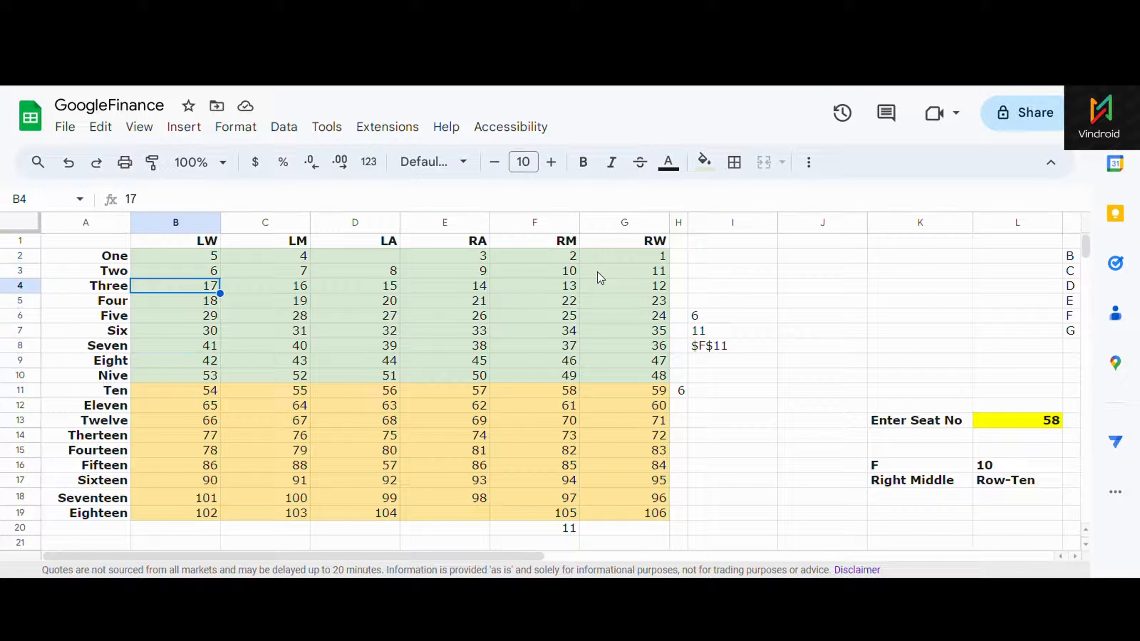
{"action": "key", "text": "Right"}
{"action": "key", "text": "Up"}
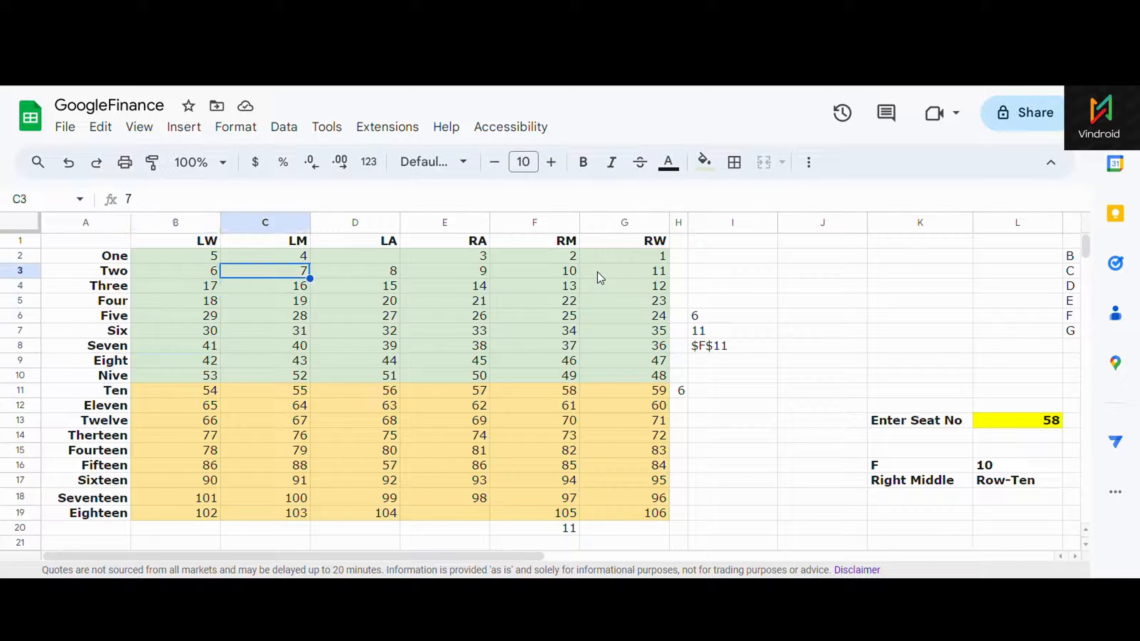
Step: Examine the row One seats out to column RW and back across to column LW
{"action": "key", "text": "Up"}
{"action": "key", "text": "Right"}
{"action": "key", "text": "Right"}
{"action": "key", "text": "Right"}
{"action": "key", "text": "Right"}
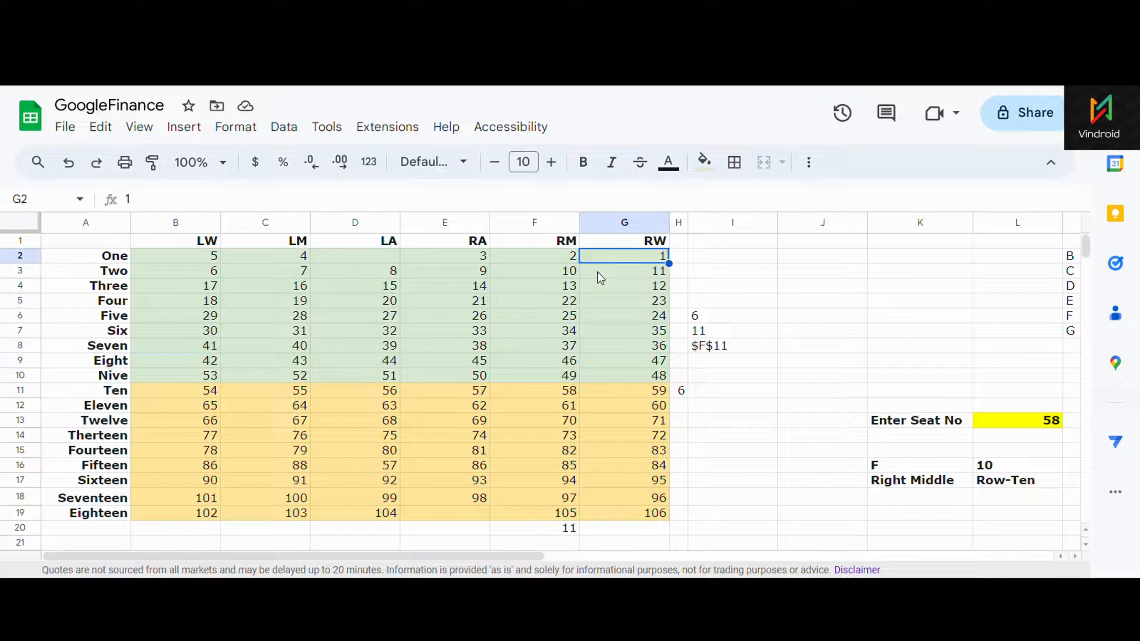
{"action": "key", "text": "Left"}
{"action": "key", "text": "Left"}
{"action": "key", "text": "Left"}
{"action": "key", "text": "Left"}
{"action": "key", "text": "Left"}
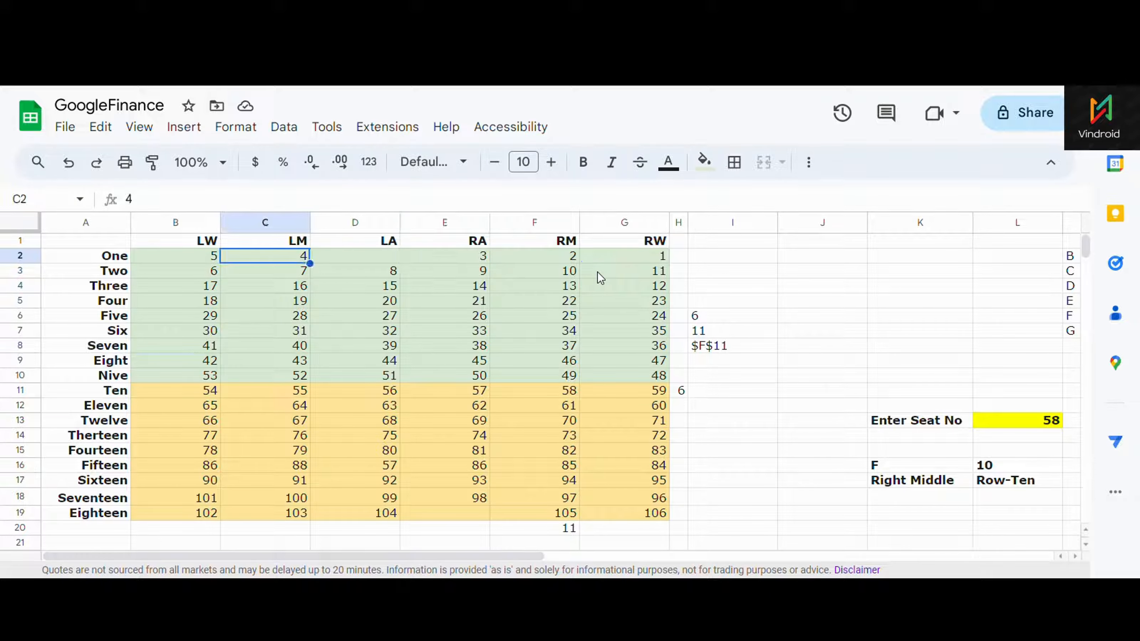
Step: Review the chart's column headings one by one from LW to RW
{"action": "key", "text": "Up"}
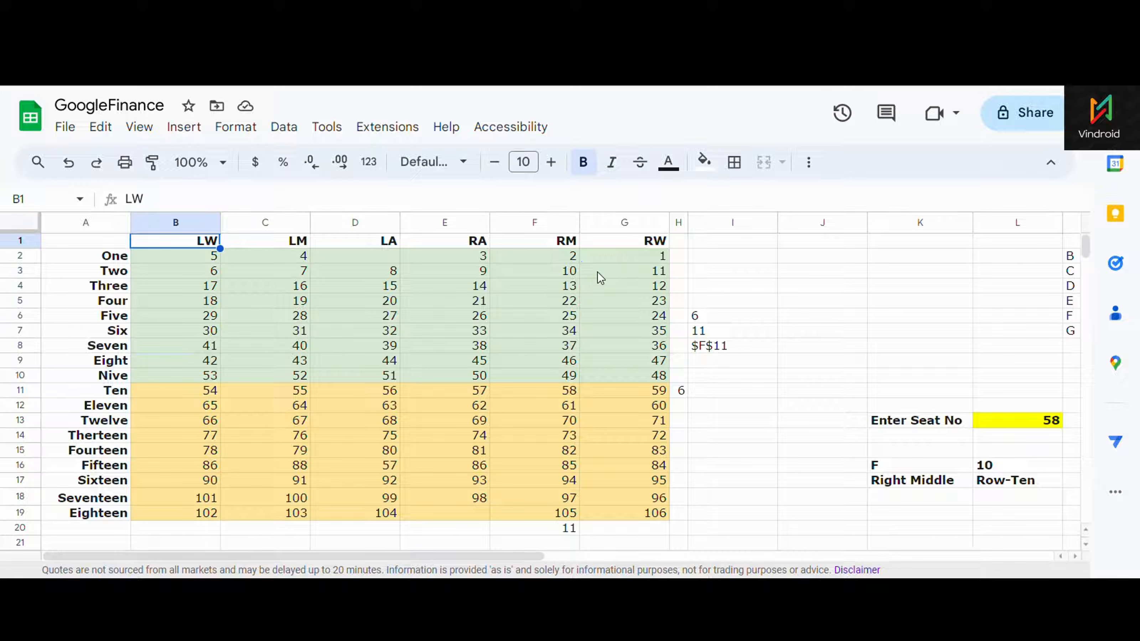
{"action": "key", "text": "Right"}
{"action": "key", "text": "Right"}
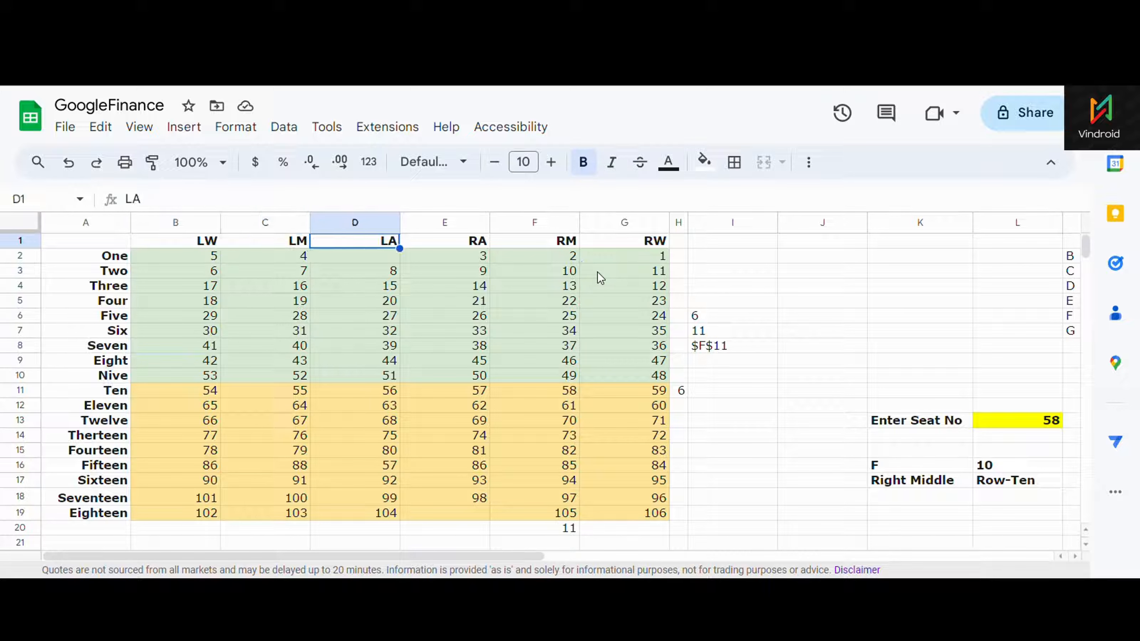
{"action": "key", "text": "Right"}
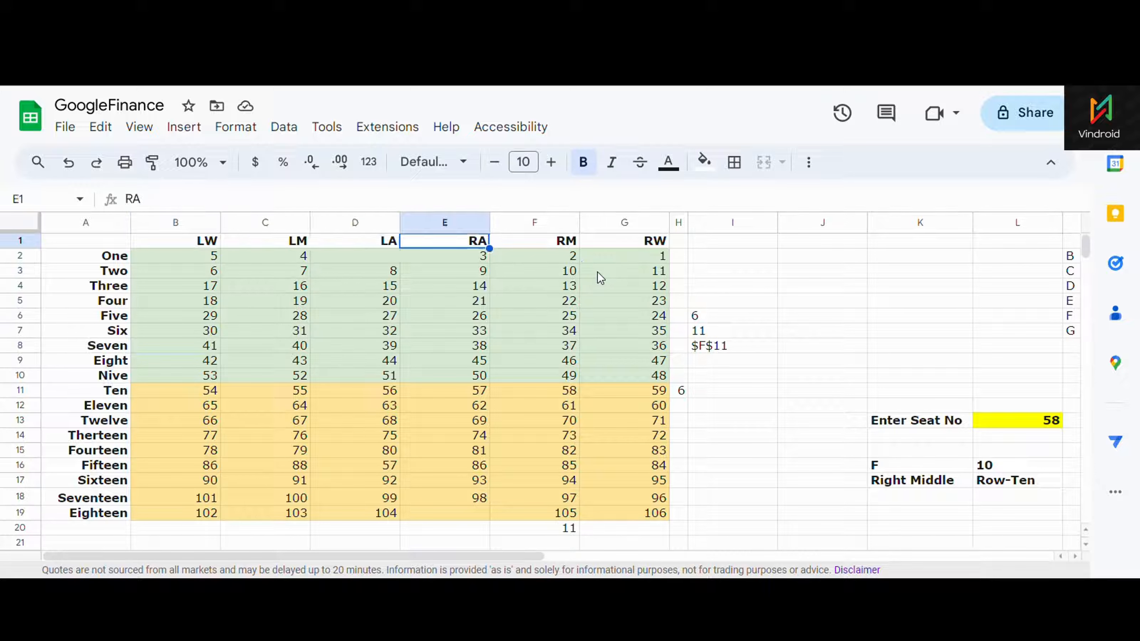
{"action": "key", "text": "Right"}
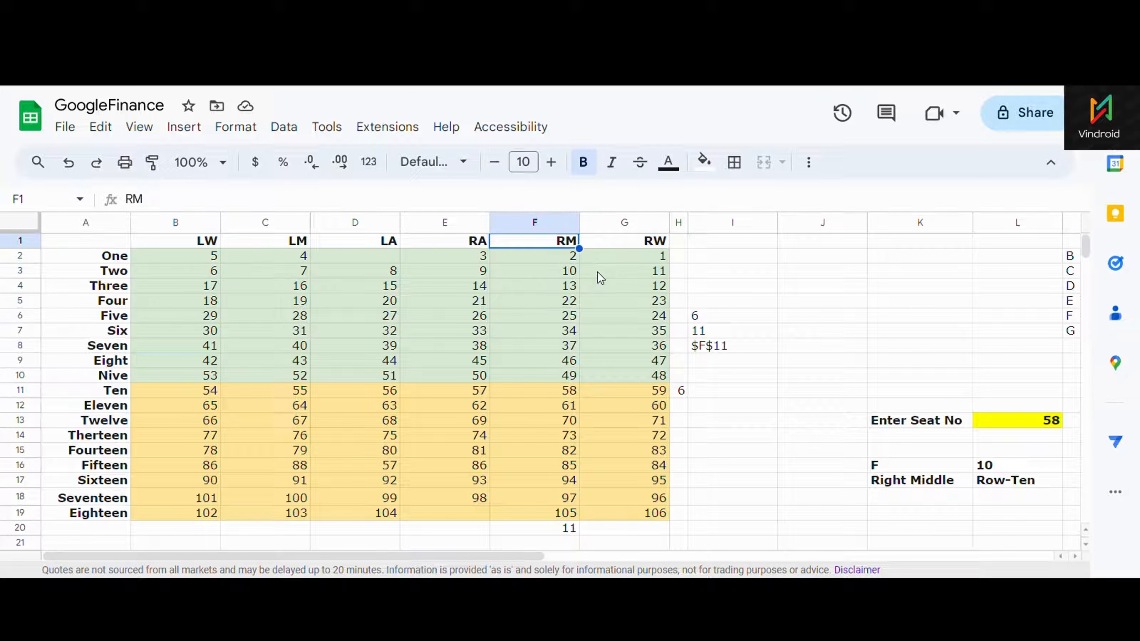
{"action": "key", "text": "Right"}
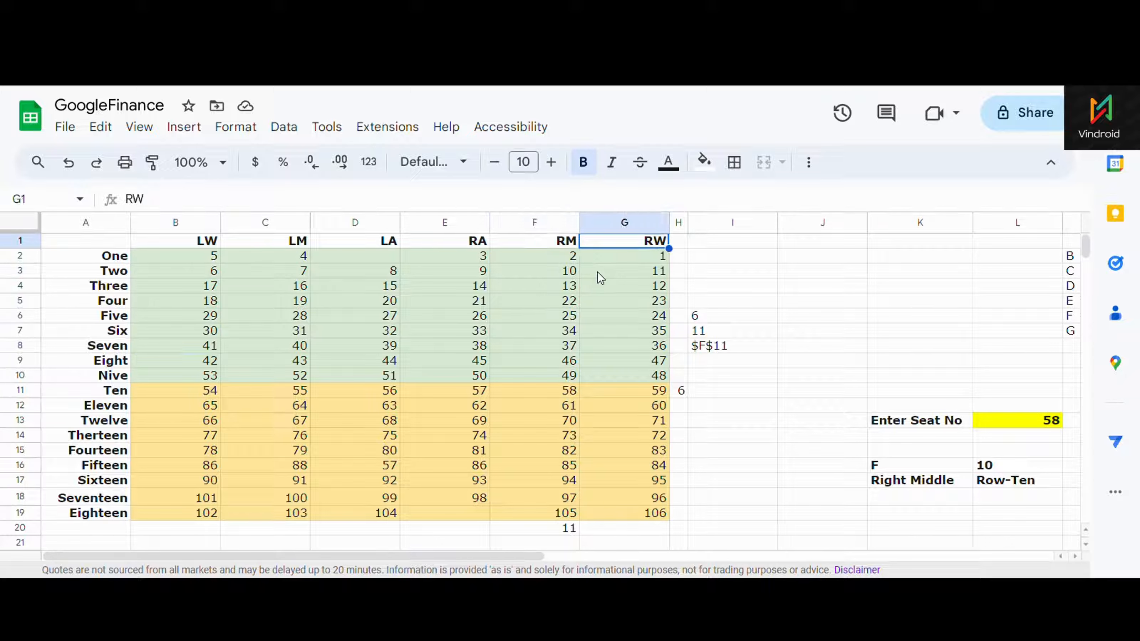
Step: Compare the two middle column headings, LA and RA, in row 1
{"action": "key", "text": "Left"}
{"action": "key", "text": "Left"}
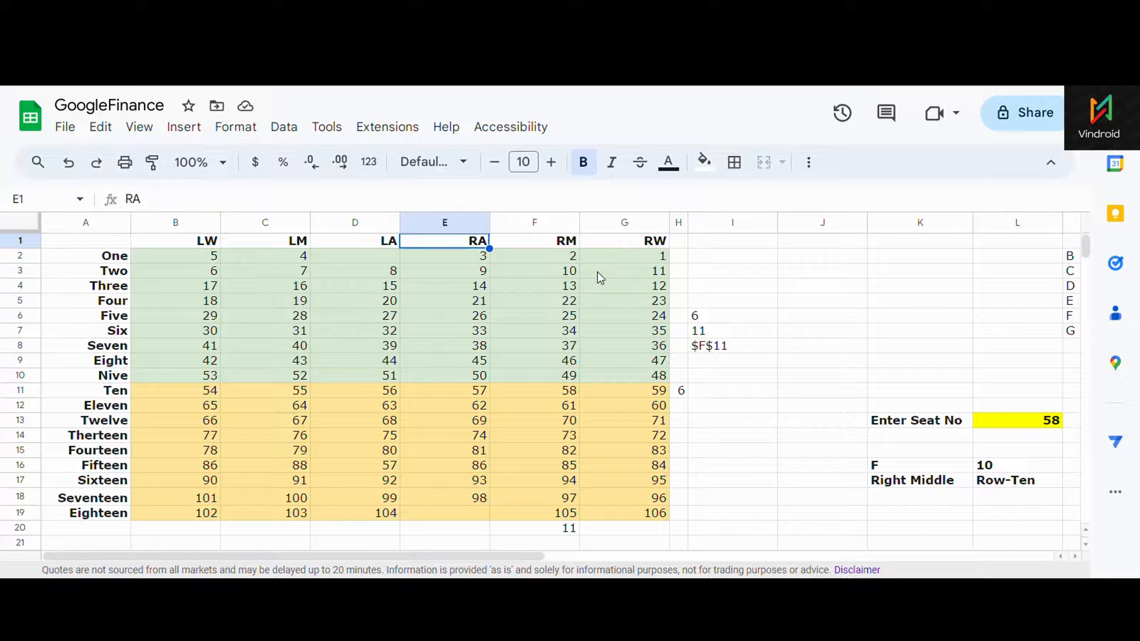
{"action": "key", "text": "Left"}
{"action": "key", "text": "Right"}
{"action": "key", "text": "Left"}
{"action": "key", "text": "Right"}
{"action": "key", "text": "Left"}
{"action": "key", "text": "Right"}
{"action": "key", "text": "Left"}
Step: Inspect the row One seats on both sides of column LA and compare D2 with the seat below it
{"action": "key", "text": "Down"}
{"action": "key", "text": "Right"}
{"action": "key", "text": "Right"}
{"action": "key", "text": "Right"}
{"action": "key", "text": "Left"}
{"action": "key", "text": "Left"}
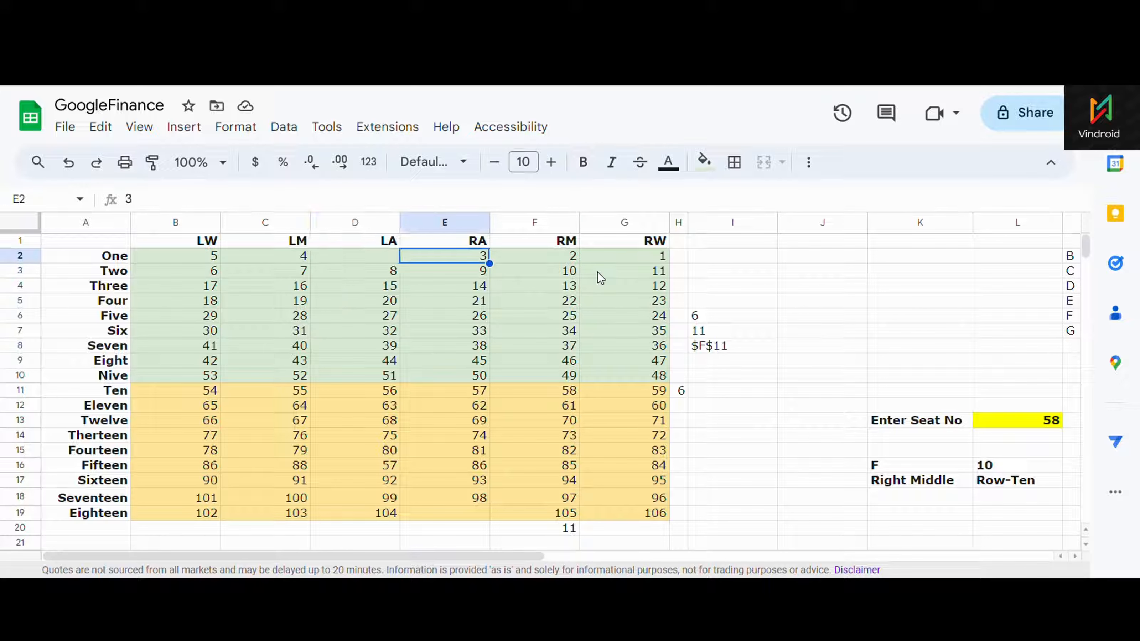
{"action": "key", "text": "Left"}
{"action": "key", "text": "Left"}
{"action": "key", "text": "Left"}
{"action": "key", "text": "Right"}
{"action": "key", "text": "Right"}
{"action": "key", "text": "Down"}
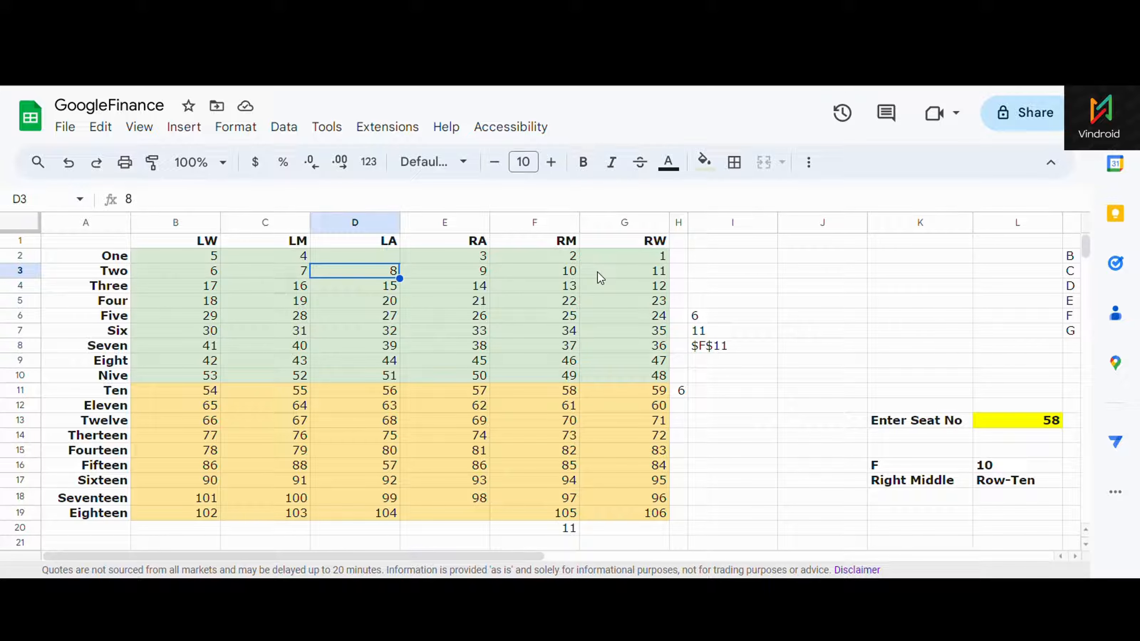
{"action": "key", "text": "Up"}
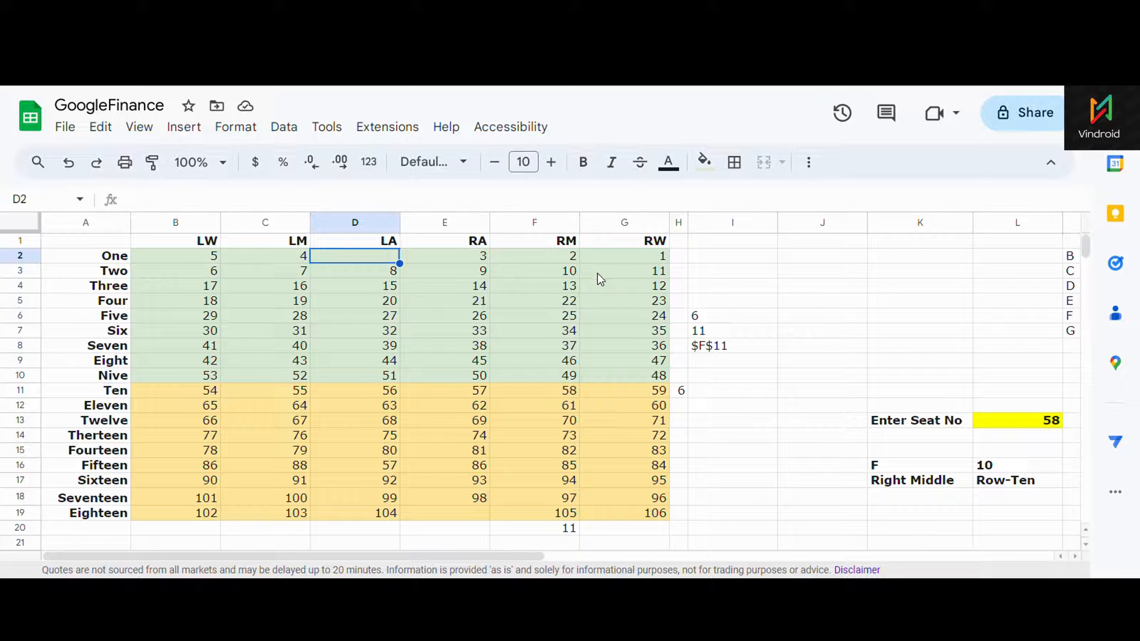
Step: Retrace the seating path from row One through rows Two, Three and Four to the LW seat of row Five
{"action": "key", "text": "Left"}
{"action": "key", "text": "Left"}
{"action": "key", "text": "Down"}
{"action": "key", "text": "Down"}
{"action": "key", "text": "Right"}
{"action": "key", "text": "Up"}
{"action": "key", "text": "Right"}
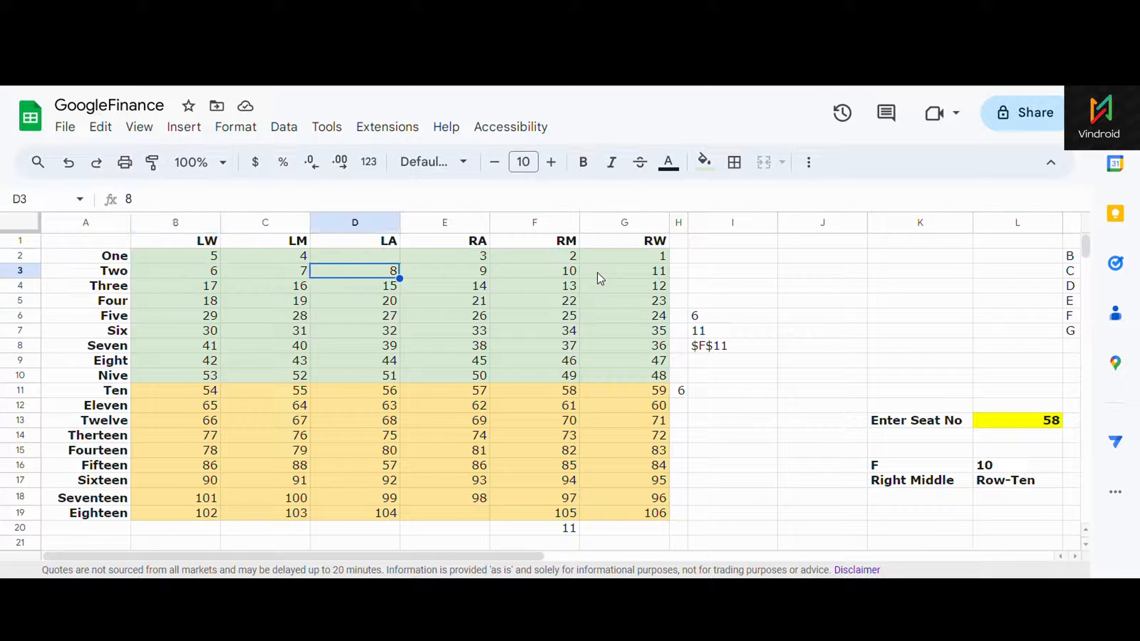
{"action": "key", "text": "Right"}
{"action": "key", "text": "Right"}
{"action": "key", "text": "Right"}
{"action": "key", "text": "Down"}
{"action": "key", "text": "Down"}
{"action": "key", "text": "Left"}
{"action": "key", "text": "Left"}
{"action": "key", "text": "Left"}
{"action": "key", "text": "Left"}
{"action": "key", "text": "Left"}
{"action": "key", "text": "Down"}
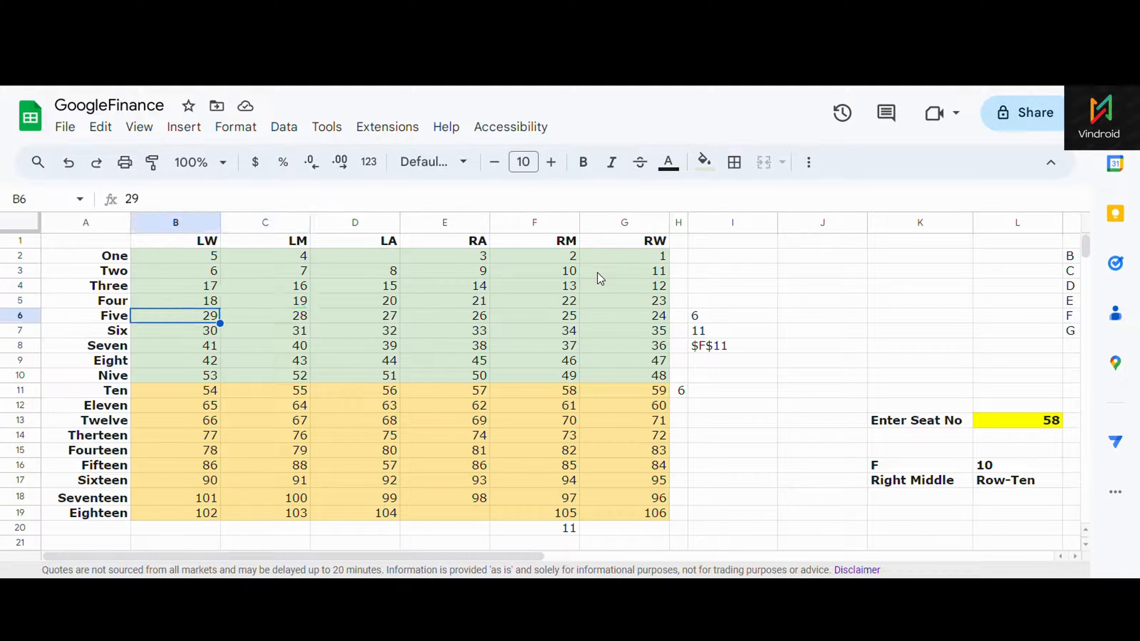
Step: Review the seats across row Six and down column RM to the last row of the chart
{"action": "key", "text": "Down"}
{"action": "key", "text": "Right"}
{"action": "key", "text": "Right"}
{"action": "key", "text": "Right"}
{"action": "key", "text": "Right"}
{"action": "key", "text": "Down"}
{"action": "key", "text": "Down"}
{"action": "key", "text": "Down"}
{"action": "key", "text": "Down"}
{"action": "key", "text": "Down"}
{"action": "key", "text": "Down"}
{"action": "key", "text": "Down"}
{"action": "key", "text": "Down"}
{"action": "key", "text": "Down"}
{"action": "key", "text": "Down"}
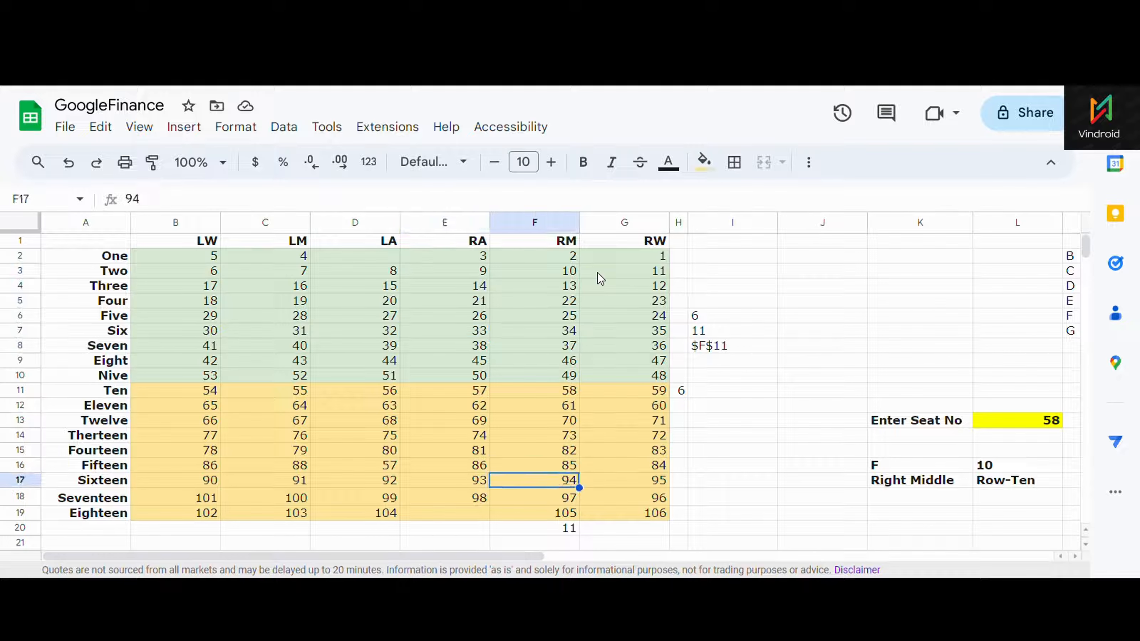
{"action": "key", "text": "Down"}
{"action": "key", "text": "Down"}
Step: Examine the seats in column RA from row Eighteen up to row One
{"action": "key", "text": "Left"}
{"action": "key", "text": "Up"}
{"action": "key", "text": "Up"}
{"action": "key", "text": "Up"}
{"action": "key", "text": "Up"}
{"action": "key", "text": "Up"}
{"action": "key", "text": "Up"}
{"action": "key", "text": "Up"}
{"action": "key", "text": "Up"}
{"action": "key", "text": "Up"}
{"action": "key", "text": "Up"}
{"action": "key", "text": "Up"}
{"action": "key", "text": "Up"}
{"action": "key", "text": "Up"}
{"action": "key", "text": "Up"}
{"action": "key", "text": "Up"}
{"action": "key", "text": "Up"}
{"action": "key", "text": "Up"}
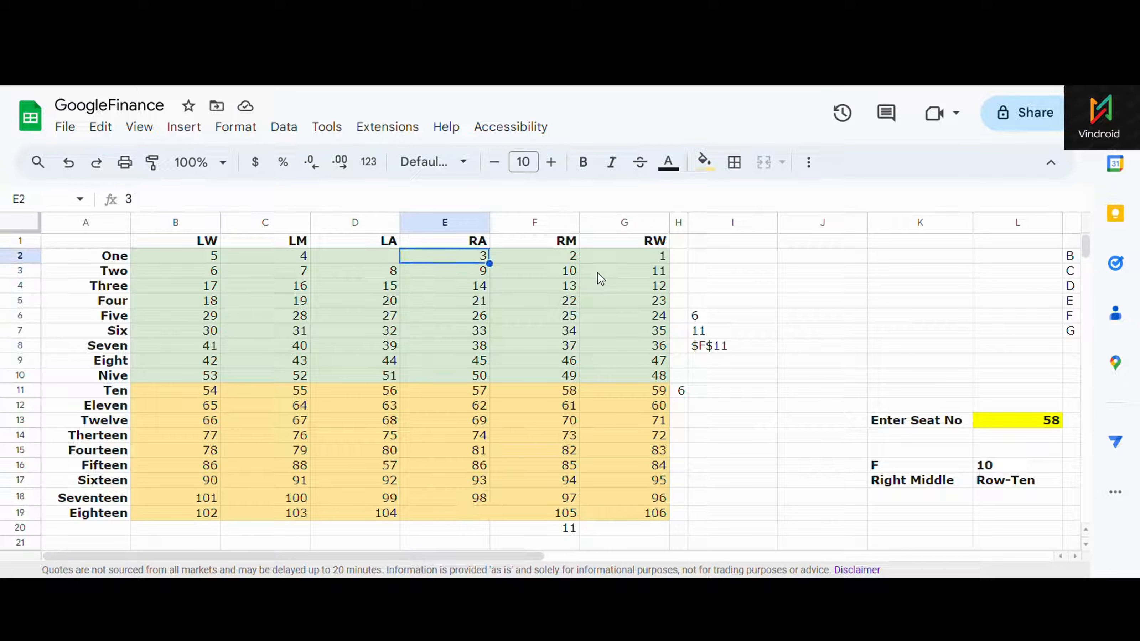
Step: Examine the seats in column LA from row One down to the chart's last rows
{"action": "key", "text": "Left"}
{"action": "key", "text": "Down"}
{"action": "key", "text": "Down"}
{"action": "key", "text": "Down"}
{"action": "key", "text": "Down"}
{"action": "key", "text": "Down"}
{"action": "key", "text": "Down"}
{"action": "key", "text": "Down"}
{"action": "key", "text": "Down"}
{"action": "key", "text": "Down"}
{"action": "key", "text": "Down"}
{"action": "key", "text": "Down"}
{"action": "key", "text": "Down"}
{"action": "key", "text": "Down"}
{"action": "key", "text": "Down"}
{"action": "key", "text": "Down"}
{"action": "key", "text": "Down"}
{"action": "key", "text": "Down"}
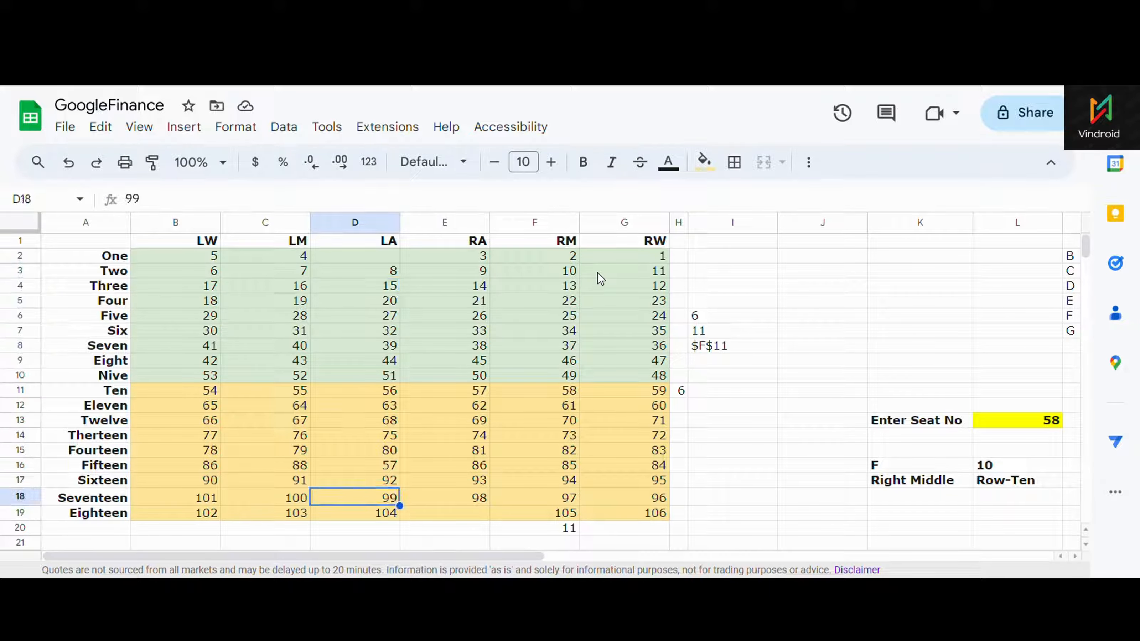
Step: Look from the seats in the lower rows across to the seat number entry cell L13
{"action": "key", "text": "Right"}
{"action": "key", "text": "Right"}
{"action": "key", "text": "Up"}
{"action": "key", "text": "Up"}
{"action": "key", "text": "Up"}
{"action": "key", "text": "Right"}
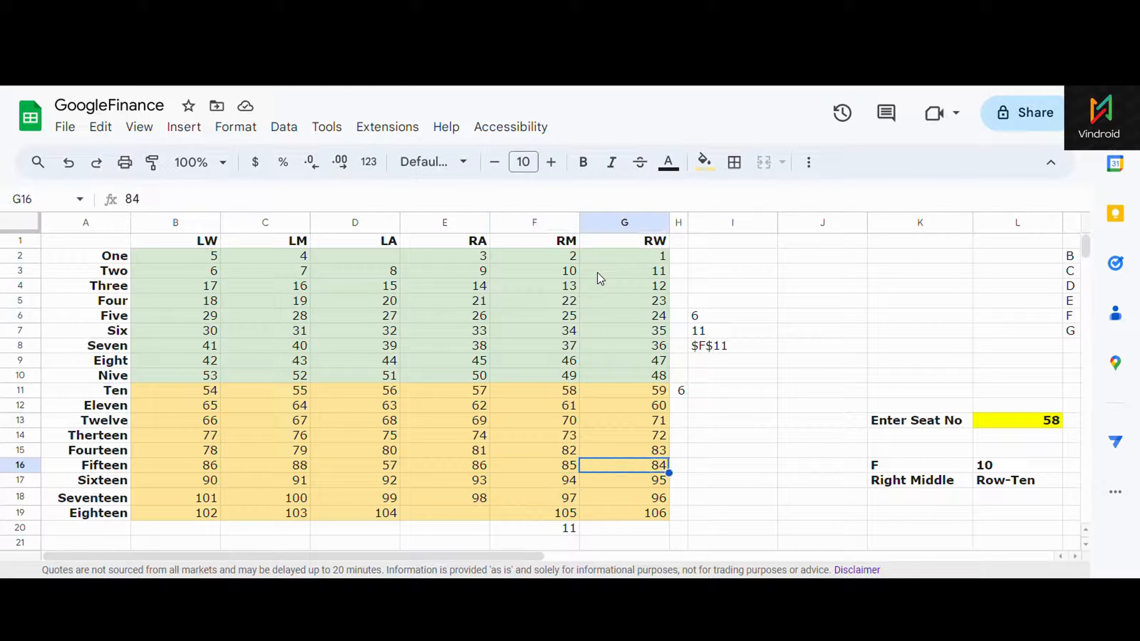
{"action": "key", "text": "Right"}
{"action": "key", "text": "Right"}
{"action": "key", "text": "Right"}
{"action": "key", "text": "Right"}
{"action": "key", "text": "Right"}
{"action": "key", "text": "Up"}
{"action": "key", "text": "Up"}
{"action": "key", "text": "Up"}
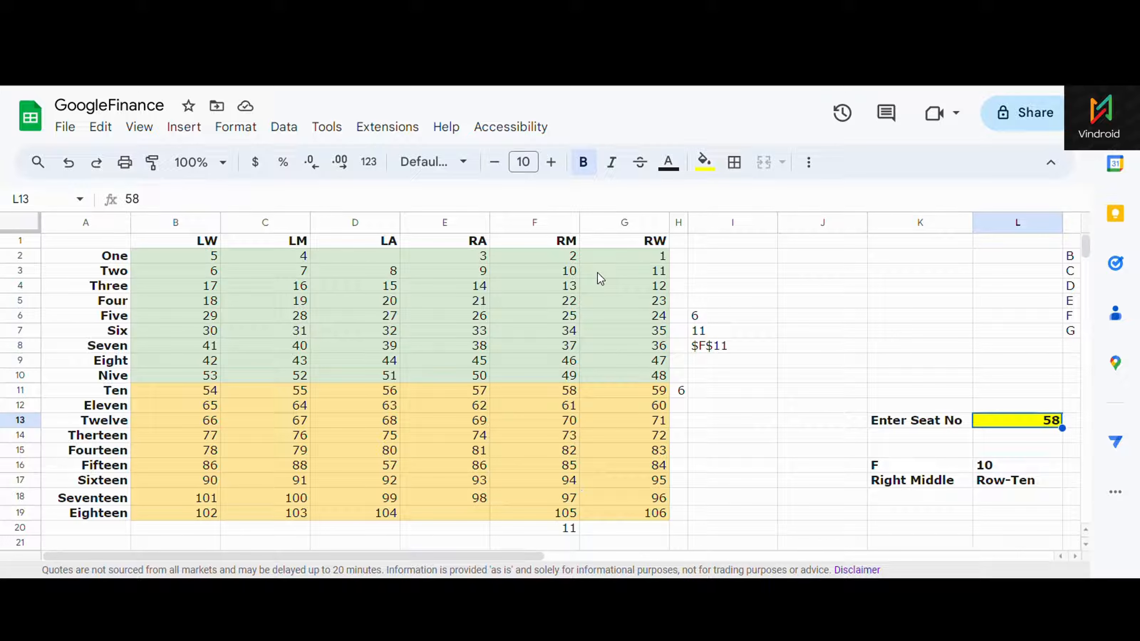
Step: Examine the row labels in column A around row Twelve and down to Eighteen
{"action": "key", "text": "Left"}
{"action": "key", "text": "Left"}
{"action": "key", "text": "Left"}
{"action": "key", "text": "Left"}
{"action": "key", "text": "Left"}
{"action": "key", "text": "Left"}
{"action": "key", "text": "Left"}
{"action": "key", "text": "Left"}
{"action": "key", "text": "Left"}
{"action": "key", "text": "Left"}
{"action": "key", "text": "Left"}
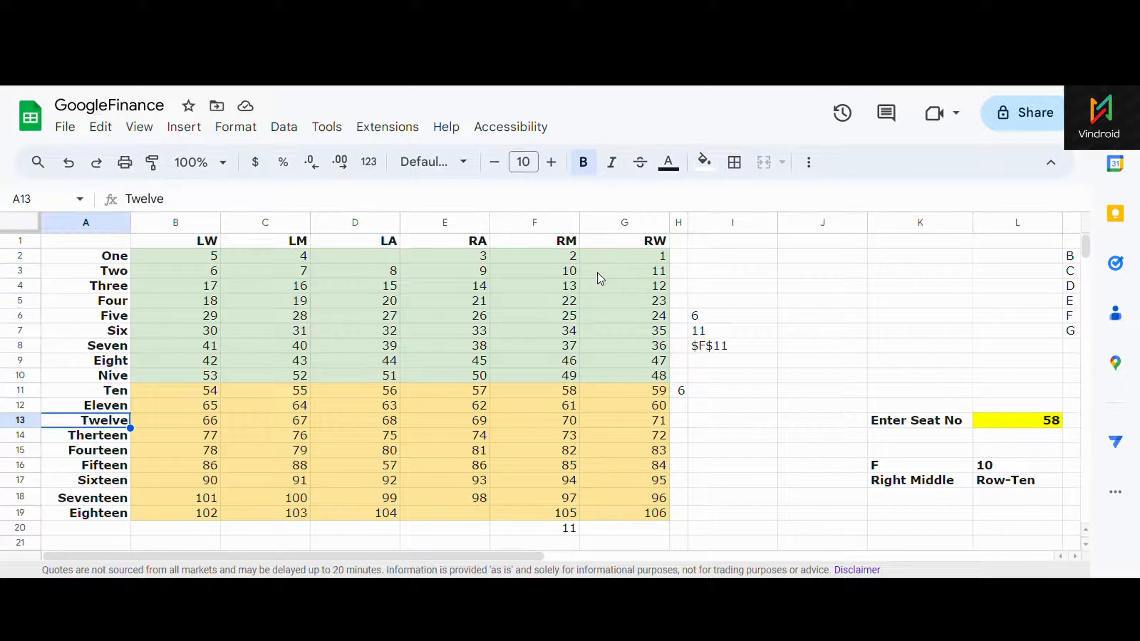
{"action": "key", "text": "Up"}
{"action": "key", "text": "Up"}
{"action": "key", "text": "Down"}
{"action": "key", "text": "Down"}
{"action": "key", "text": "Down"}
{"action": "key", "text": "Down"}
{"action": "key", "text": "Down"}
{"action": "key", "text": "Down"}
{"action": "key", "text": "Down"}
{"action": "key", "text": "Down"}
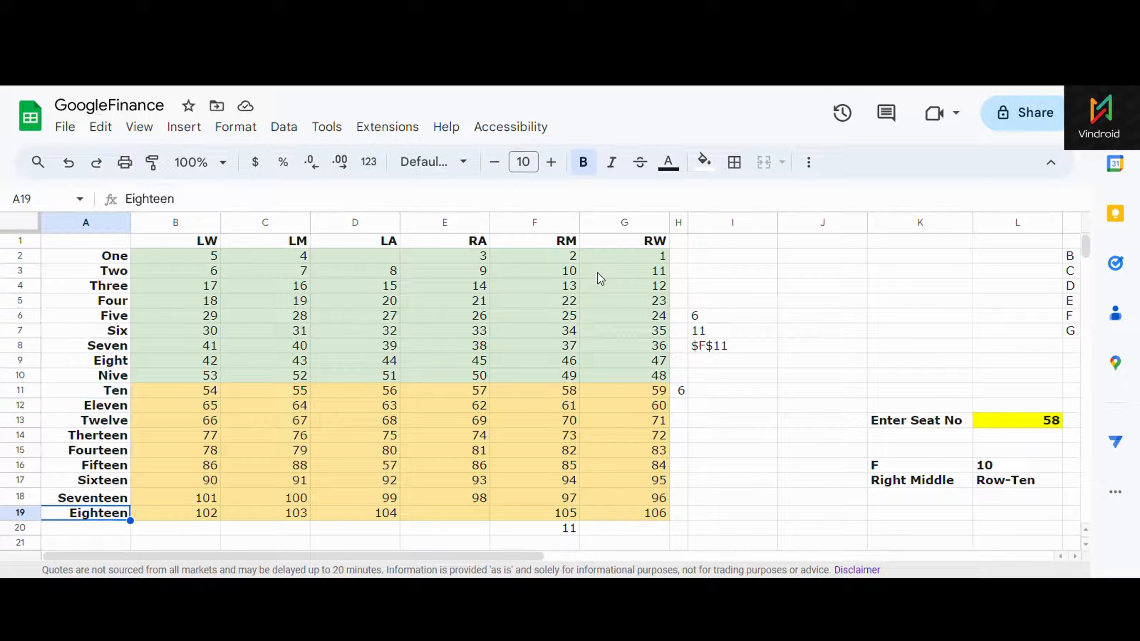
Step: Review the row labels from Eighteen up to One, including the labels down to Five
{"action": "key", "text": "Up"}
{"action": "key", "text": "Up"}
{"action": "key", "text": "Up"}
{"action": "key", "text": "Up"}
{"action": "key", "text": "Up"}
{"action": "key", "text": "Up"}
{"action": "key", "text": "Up"}
{"action": "key", "text": "Up"}
{"action": "key", "text": "Up"}
{"action": "key", "text": "Up"}
{"action": "key", "text": "Up"}
{"action": "key", "text": "Up"}
{"action": "key", "text": "Up"}
{"action": "key", "text": "Up"}
{"action": "key", "text": "Up"}
{"action": "key", "text": "Up"}
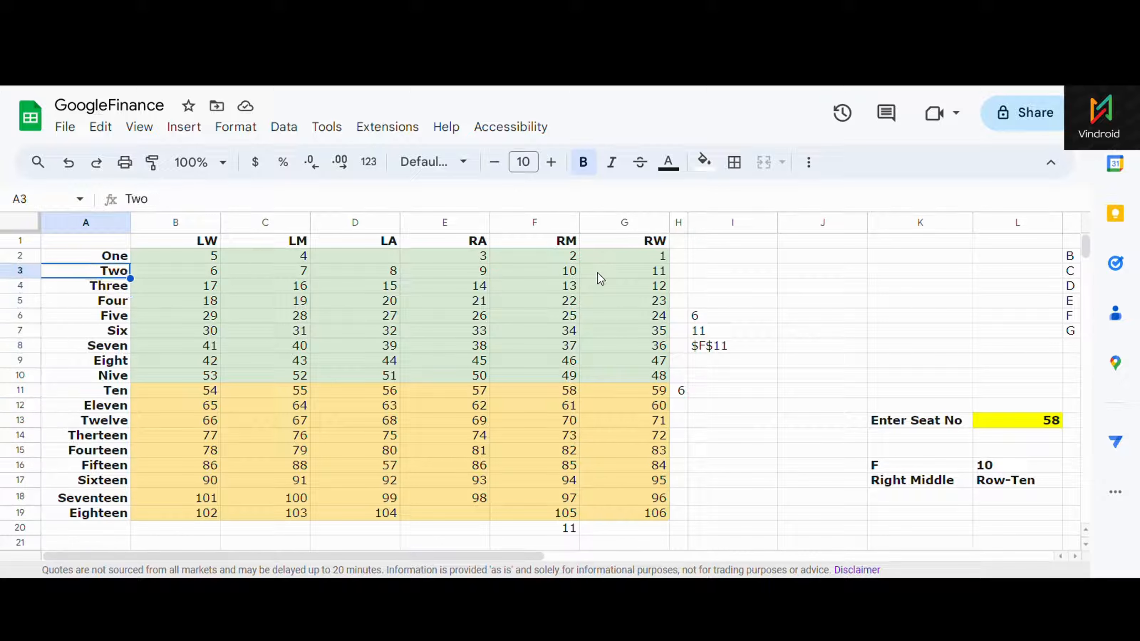
{"action": "key", "text": "Up"}
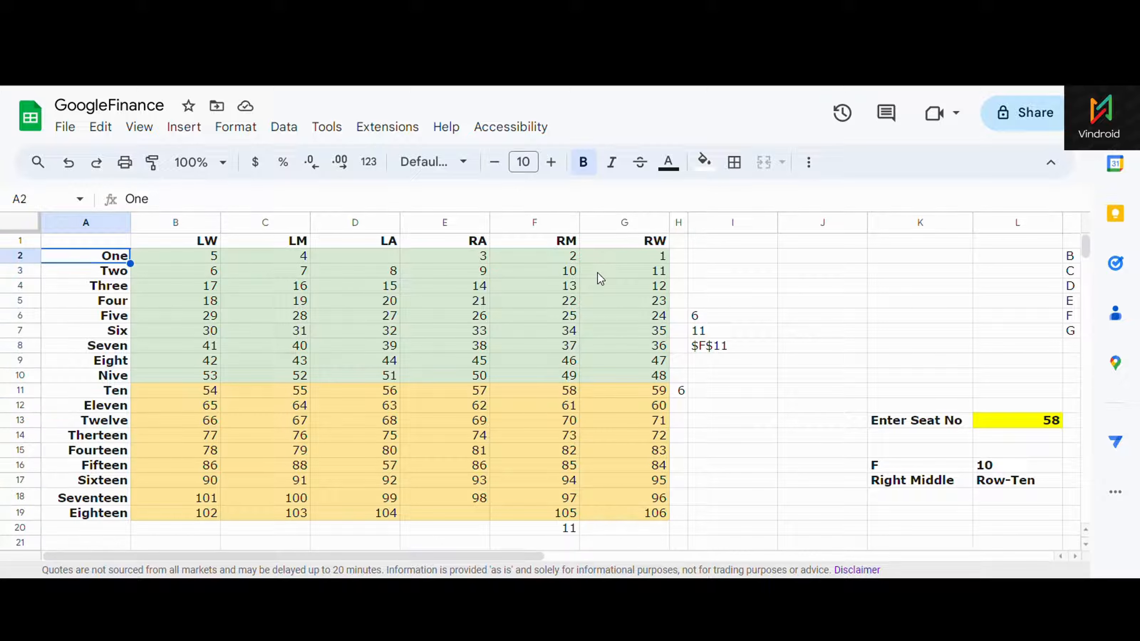
{"action": "key", "text": "Down"}
{"action": "key", "text": "Down"}
{"action": "key", "text": "Down"}
{"action": "key", "text": "Down"}
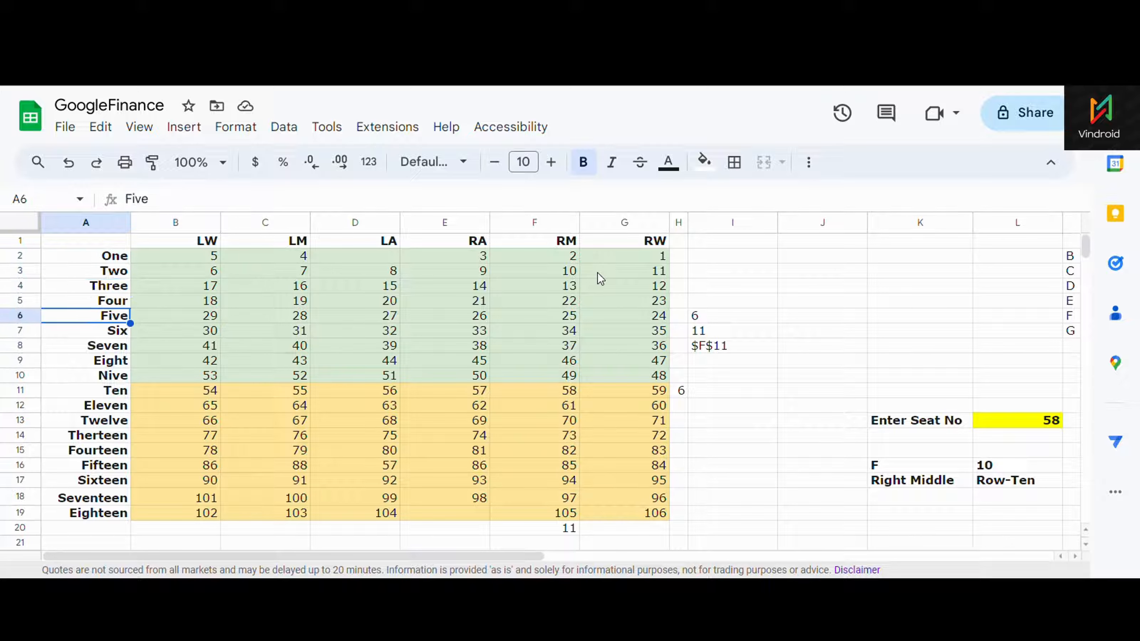
Step: Review the column headings in row 1 across to RW and back to LW
{"action": "key", "text": "Up"}
{"action": "key", "text": "Up"}
{"action": "key", "text": "Up"}
{"action": "key", "text": "Up"}
{"action": "key", "text": "Up"}
{"action": "key", "text": "Right"}
{"action": "key", "text": "Right"}
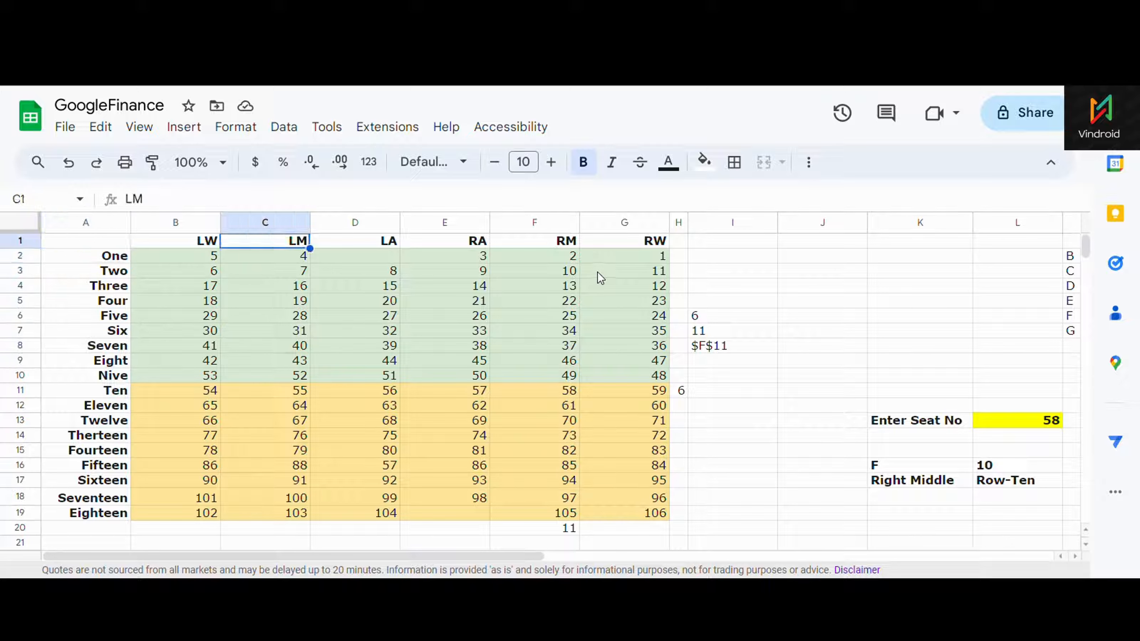
{"action": "key", "text": "Right"}
{"action": "key", "text": "Right"}
{"action": "key", "text": "Right"}
{"action": "key", "text": "Right"}
{"action": "key", "text": "Left"}
{"action": "key", "text": "Left"}
{"action": "key", "text": "Left"}
{"action": "key", "text": "Left"}
{"action": "key", "text": "Left"}
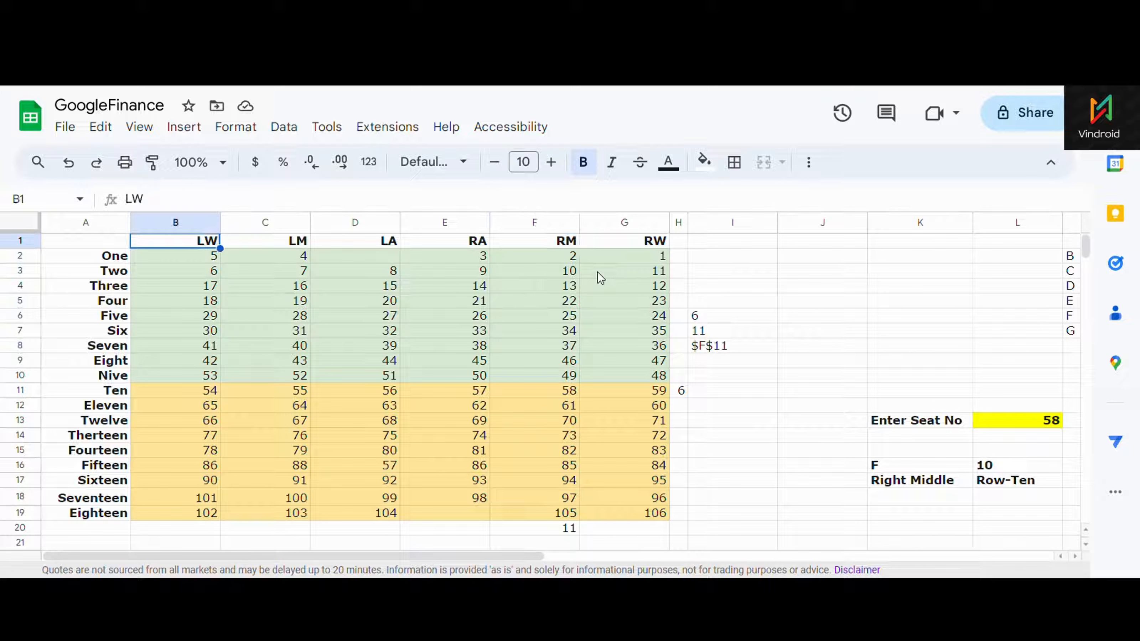
Step: Look down column LW to row Five and across its seats to the area above the seat number entry
{"action": "key", "text": "Down"}
{"action": "key", "text": "Down"}
{"action": "key", "text": "Down"}
{"action": "key", "text": "Down"}
{"action": "key", "text": "Down"}
{"action": "key", "text": "Right"}
{"action": "key", "text": "Right"}
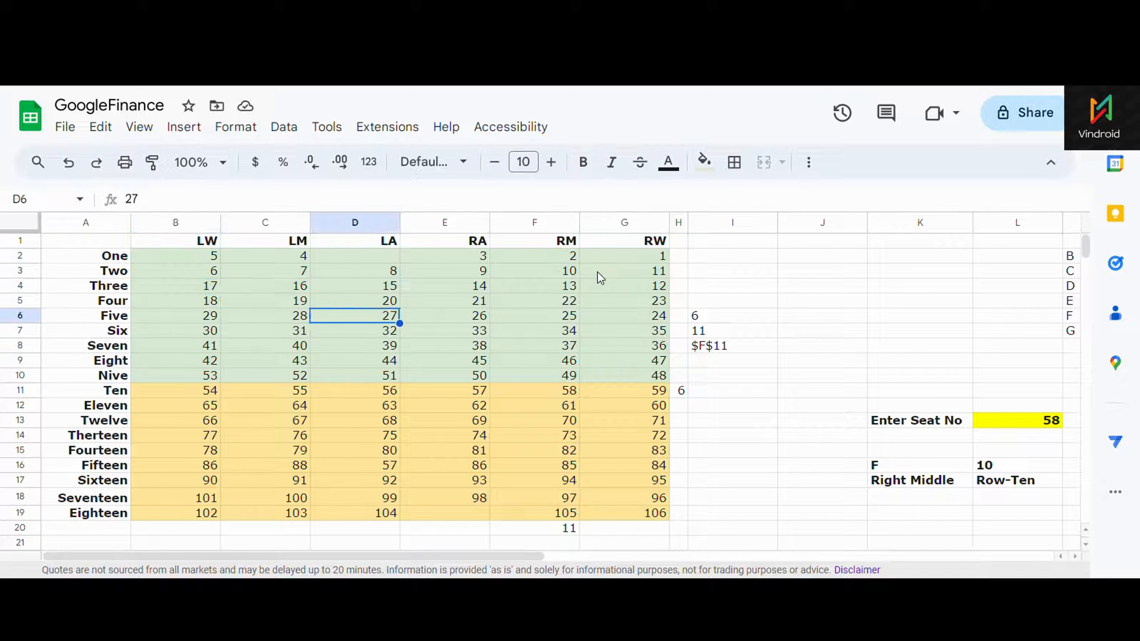
{"action": "key", "text": "Right"}
{"action": "key", "text": "Right"}
{"action": "key", "text": "Right"}
{"action": "key", "text": "Right"}
{"action": "key", "text": "Right"}
{"action": "key", "text": "Right"}
{"action": "key", "text": "Right"}
{"action": "key", "text": "Right"}
{"action": "key", "text": "Down"}
{"action": "key", "text": "Down"}
{"action": "key", "text": "Down"}
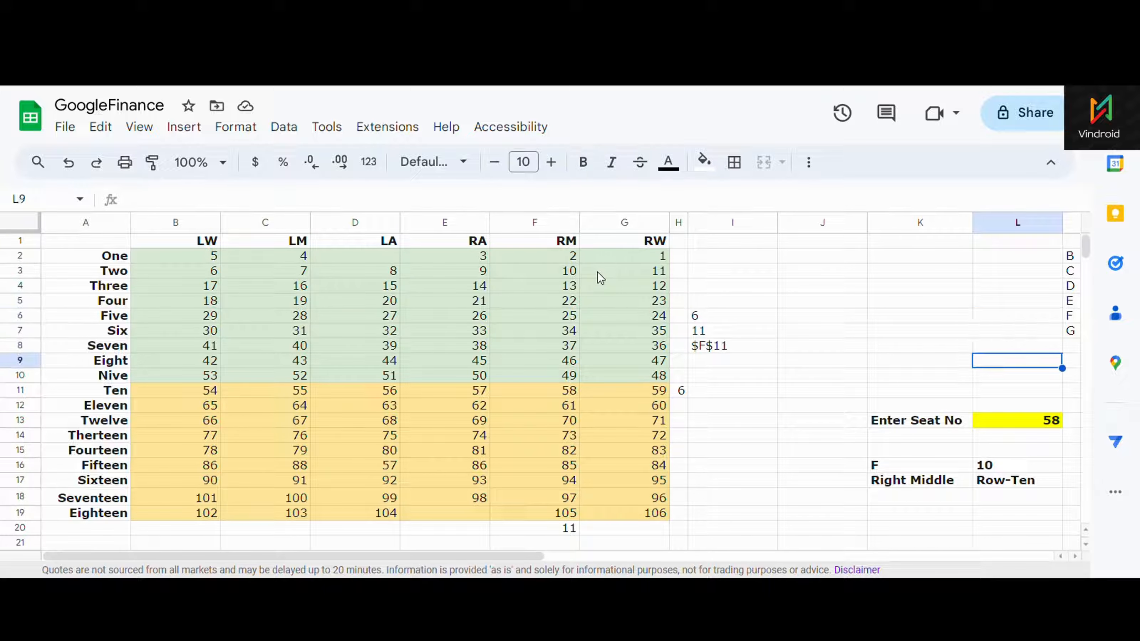
Step: Examine row Eleven from column L back to its row label and LM seat
{"action": "key", "text": "Down"}
{"action": "key", "text": "Down"}
{"action": "key", "text": "Down"}
{"action": "key", "text": "Left"}
{"action": "key", "text": "Left"}
{"action": "key", "text": "Left"}
{"action": "key", "text": "Left"}
{"action": "key", "text": "Left"}
{"action": "key", "text": "Left"}
{"action": "key", "text": "Left"}
{"action": "key", "text": "Left"}
{"action": "key", "text": "Left"}
{"action": "key", "text": "Left"}
{"action": "key", "text": "Left"}
{"action": "key", "text": "Right"}
{"action": "key", "text": "Right"}
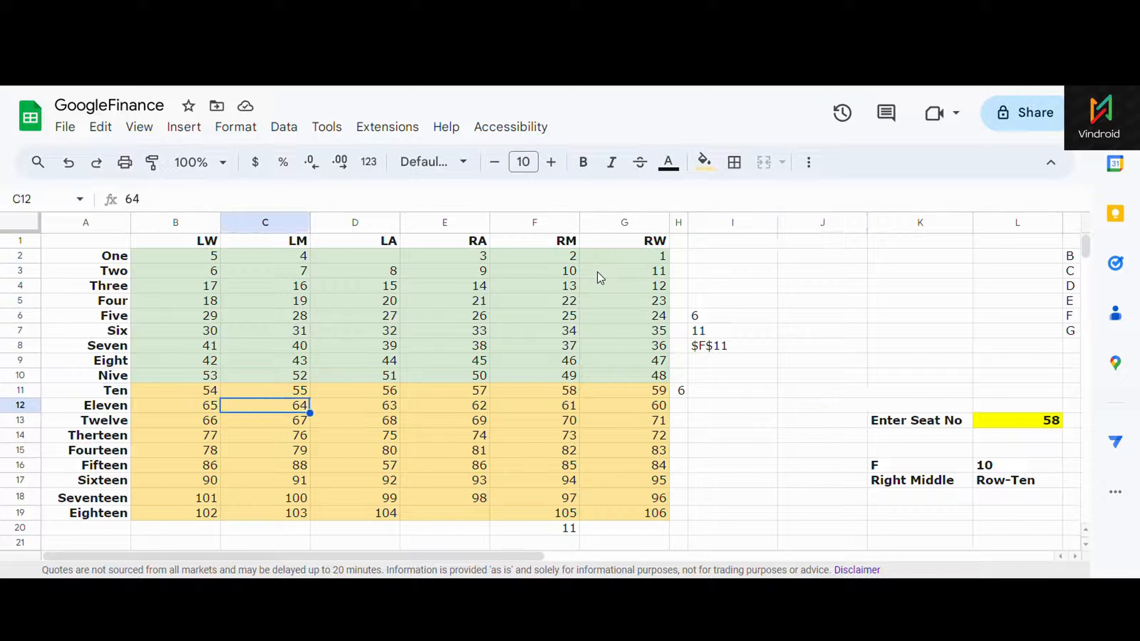
Step: Trace the LM column from row Eleven up to its column heading
{"action": "key", "text": "Up"}
{"action": "key", "text": "Up"}
{"action": "key", "text": "Up"}
{"action": "key", "text": "Up"}
{"action": "key", "text": "Up"}
{"action": "key", "text": "Up"}
{"action": "key", "text": "Up"}
{"action": "key", "text": "Up"}
{"action": "key", "text": "Up"}
{"action": "key", "text": "Up"}
{"action": "key", "text": "Up"}
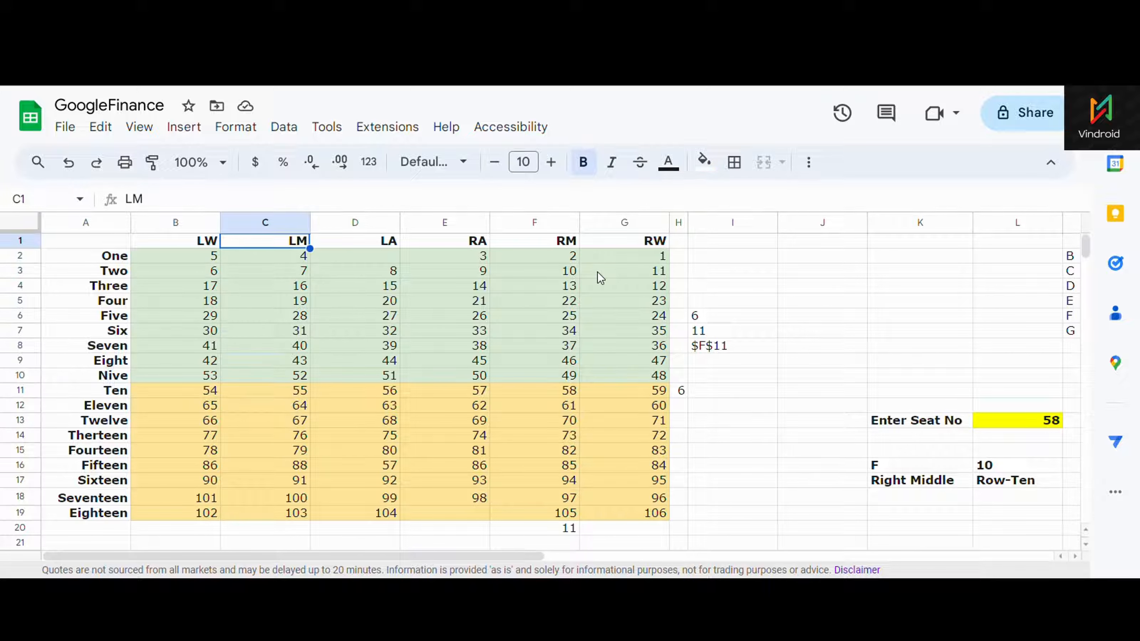
Step: Examine column LM down to row Four, then match the seats to their row label
{"action": "key", "text": "Down"}
{"action": "key", "text": "Down"}
{"action": "key", "text": "Down"}
{"action": "key", "text": "Down"}
{"action": "key", "text": "Left"}
{"action": "key", "text": "Left"}
{"action": "key", "text": "Right"}
{"action": "key", "text": "Right"}
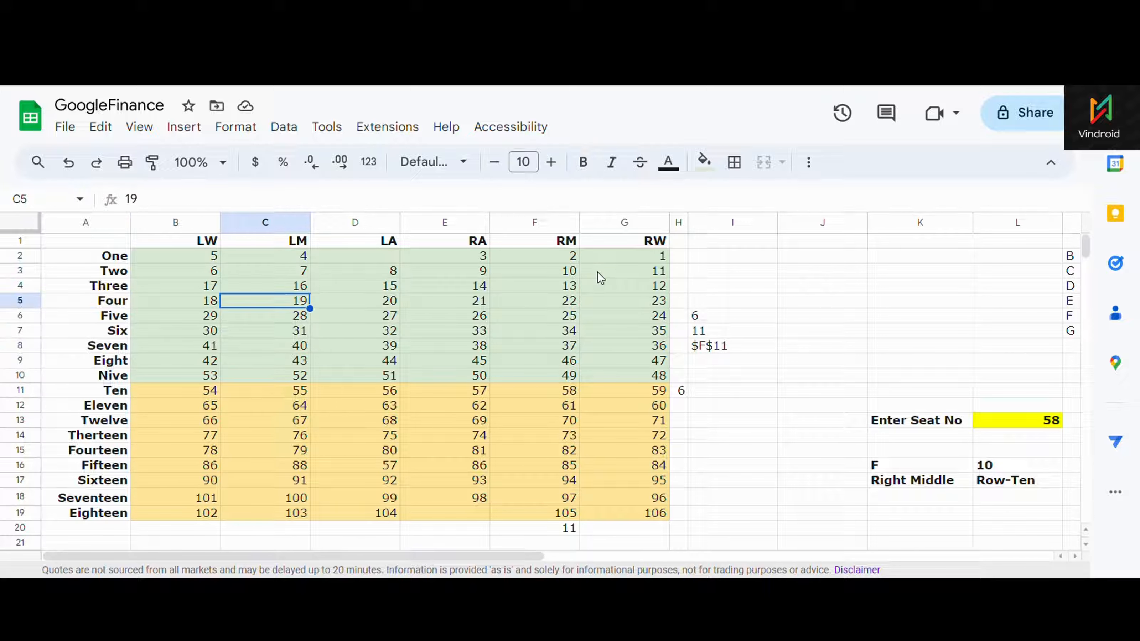
Step: Examine the seat position headings from LW through LM, LA, RA and RM to RW
{"action": "key", "text": "Up"}
{"action": "key", "text": "Up"}
{"action": "key", "text": "Up"}
{"action": "key", "text": "Up"}
{"action": "key", "text": "Left"}
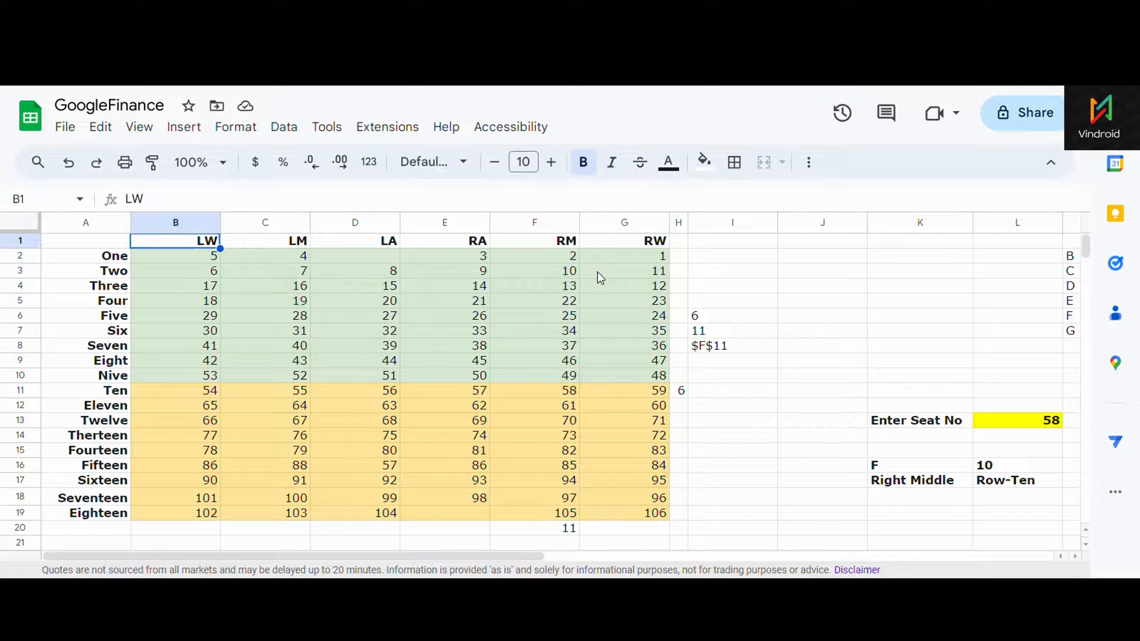
{"action": "key", "text": "Right"}
{"action": "key", "text": "Right"}
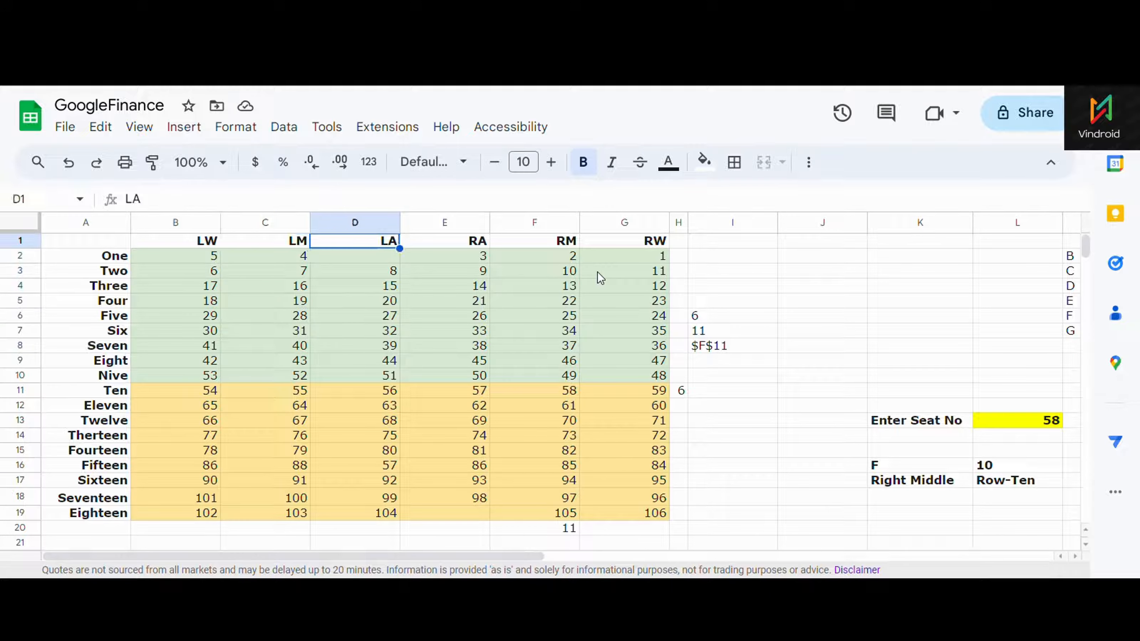
{"action": "key", "text": "Right"}
{"action": "key", "text": "Right"}
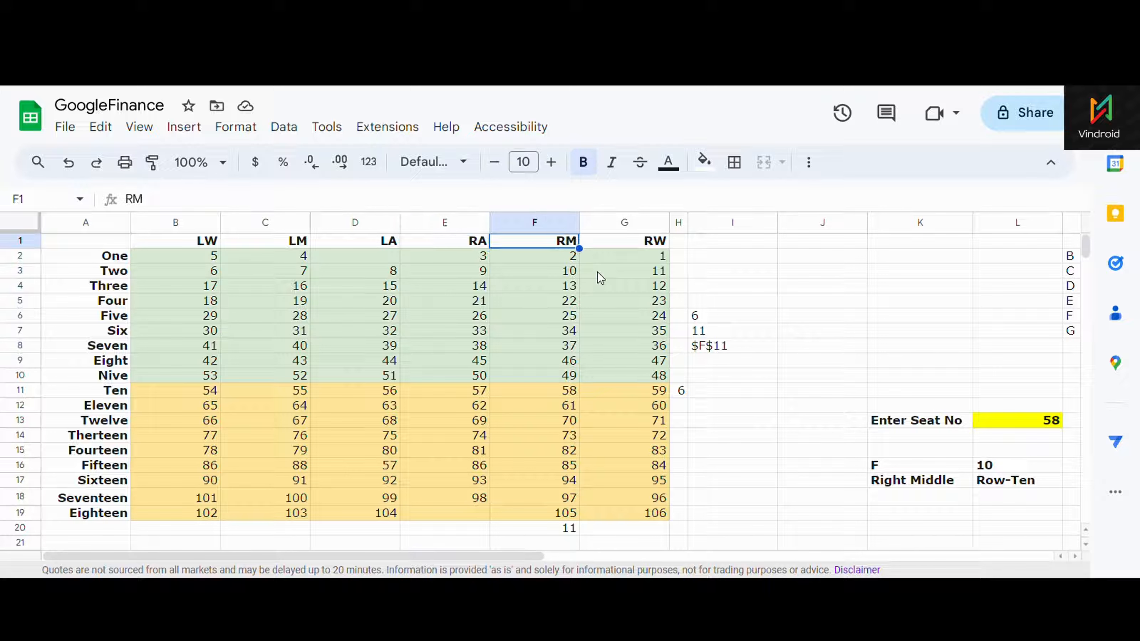
{"action": "key", "text": "Right"}
Step: Review column RW down to row Five, its seats across to LA, and the helper cell H6
{"action": "key", "text": "Down"}
{"action": "key", "text": "Down"}
{"action": "key", "text": "Down"}
{"action": "key", "text": "Down"}
{"action": "key", "text": "Down"}
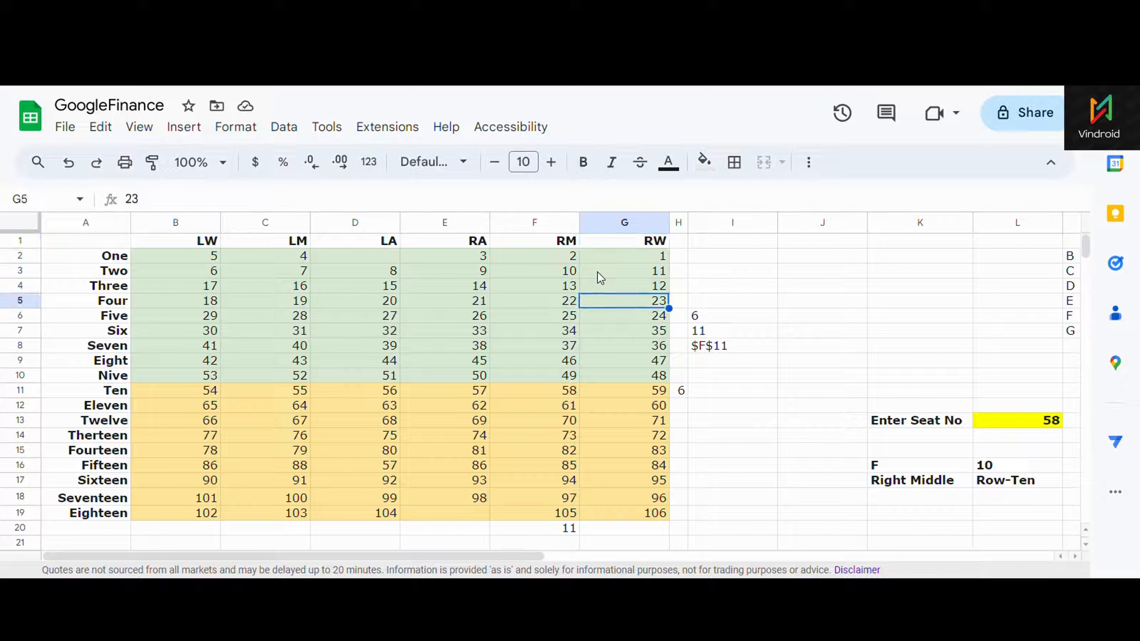
{"action": "key", "text": "Left"}
{"action": "key", "text": "Left"}
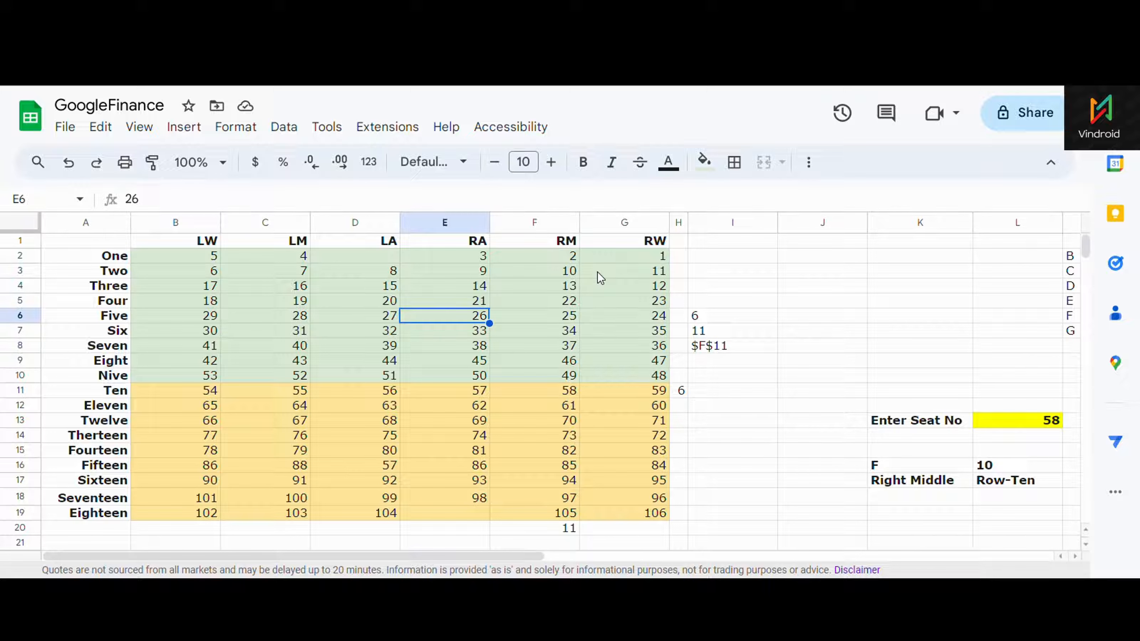
{"action": "key", "text": "Left"}
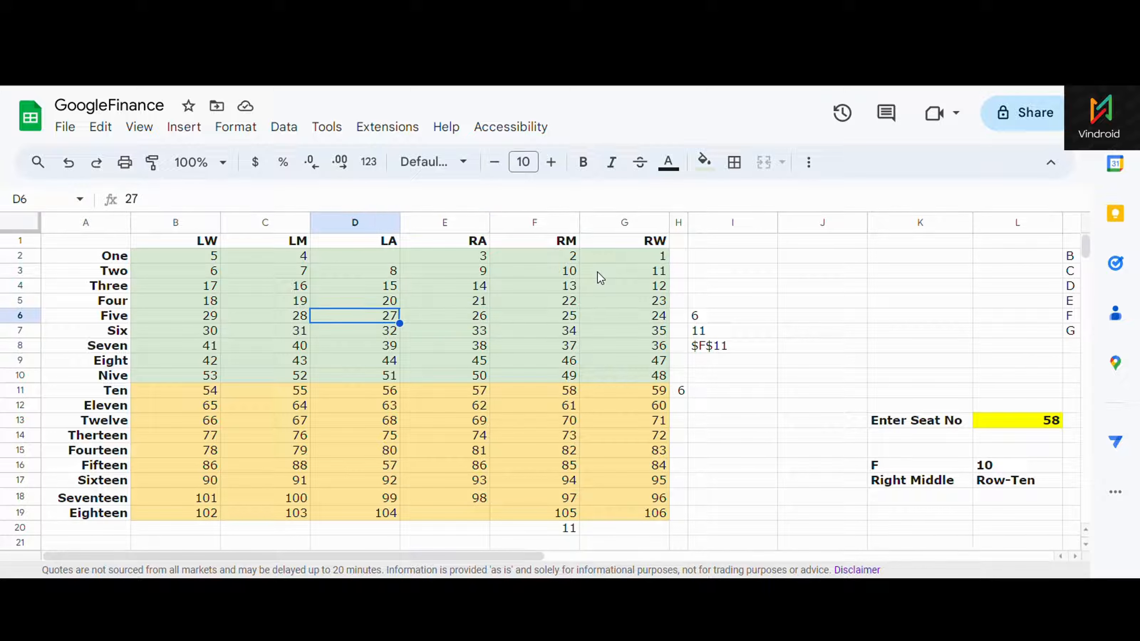
{"action": "key", "text": "Right"}
{"action": "key", "text": "Right"}
{"action": "key", "text": "Right"}
{"action": "key", "text": "Right"}
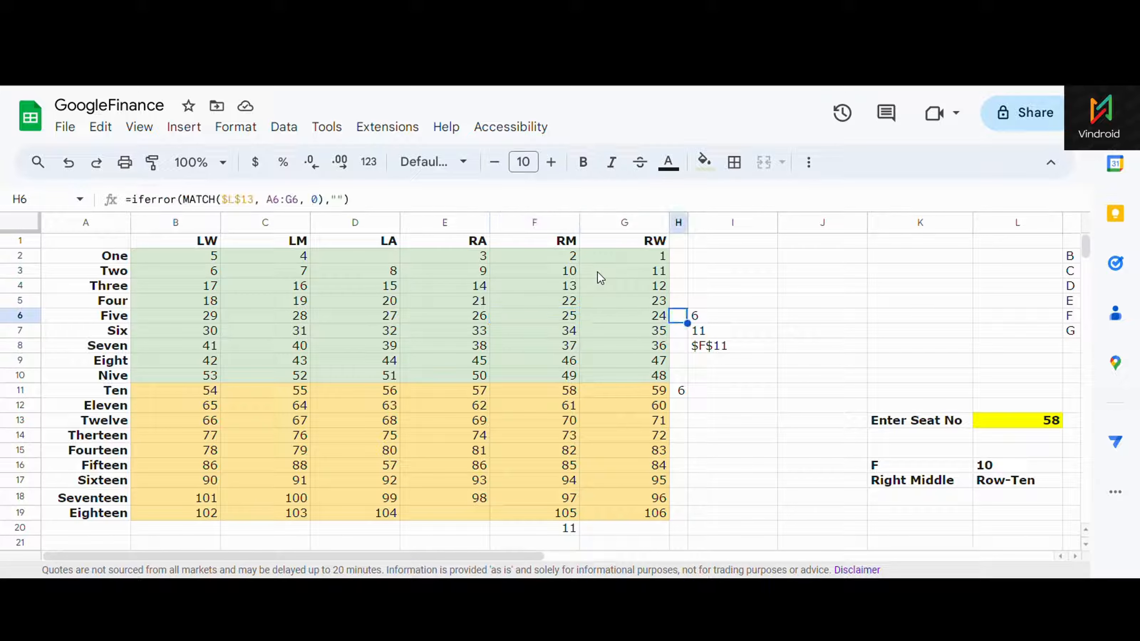
{"action": "key", "text": "Down"}
{"action": "key", "text": "Down"}
{"action": "key", "text": "Right"}
{"action": "key", "text": "Right"}
{"action": "key", "text": "Right"}
{"action": "key", "text": "Right"}
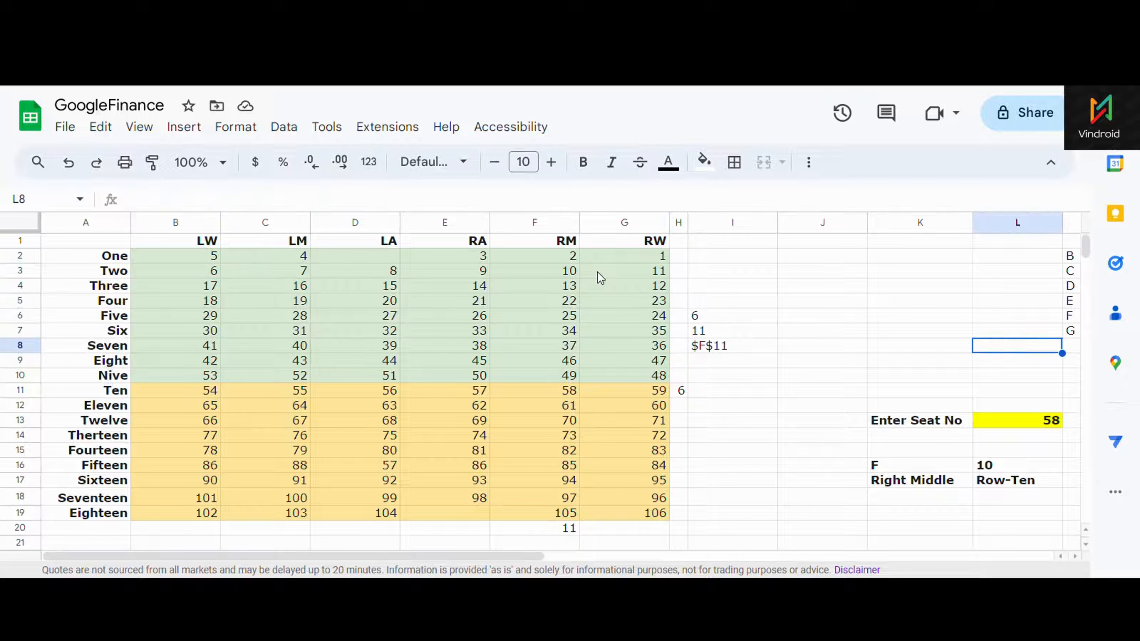
Step: Examine row Twelve of the seating chart across to its seat in column LW
{"action": "key", "text": "Down"}
{"action": "key", "text": "Down"}
{"action": "key", "text": "Down"}
{"action": "key", "text": "Down"}
{"action": "key", "text": "Down"}
{"action": "key", "text": "Left"}
{"action": "key", "text": "Left"}
{"action": "key", "text": "Left"}
{"action": "key", "text": "Left"}
{"action": "key", "text": "Left"}
{"action": "key", "text": "Left"}
{"action": "key", "text": "Left"}
{"action": "key", "text": "Left"}
{"action": "key", "text": "Left"}
{"action": "key", "text": "Left"}
{"action": "key", "text": "Left"}
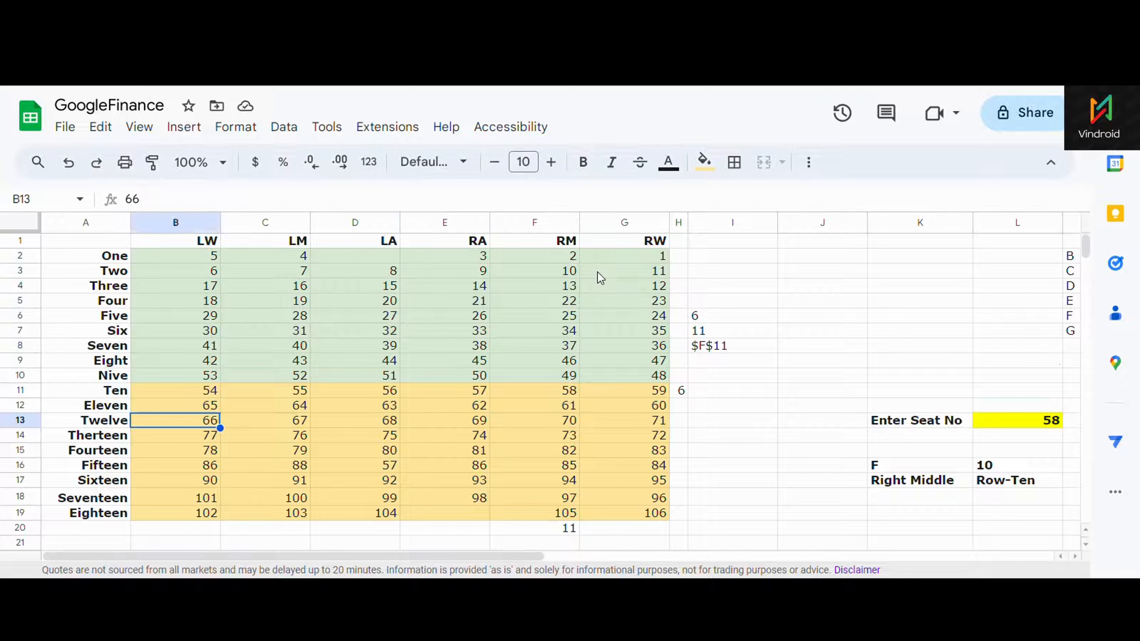
Step: Trace the LA column from row Twelve up to its column heading
{"action": "key", "text": "Right"}
{"action": "key", "text": "Right"}
{"action": "key", "text": "Right"}
{"action": "key", "text": "Up"}
{"action": "key", "text": "Up"}
{"action": "key", "text": "Up"}
{"action": "key", "text": "Up"}
{"action": "key", "text": "Up"}
{"action": "key", "text": "Up"}
{"action": "key", "text": "Up"}
{"action": "key", "text": "Up"}
{"action": "key", "text": "Up"}
{"action": "key", "text": "Up"}
{"action": "key", "text": "Up"}
{"action": "key", "text": "Up"}
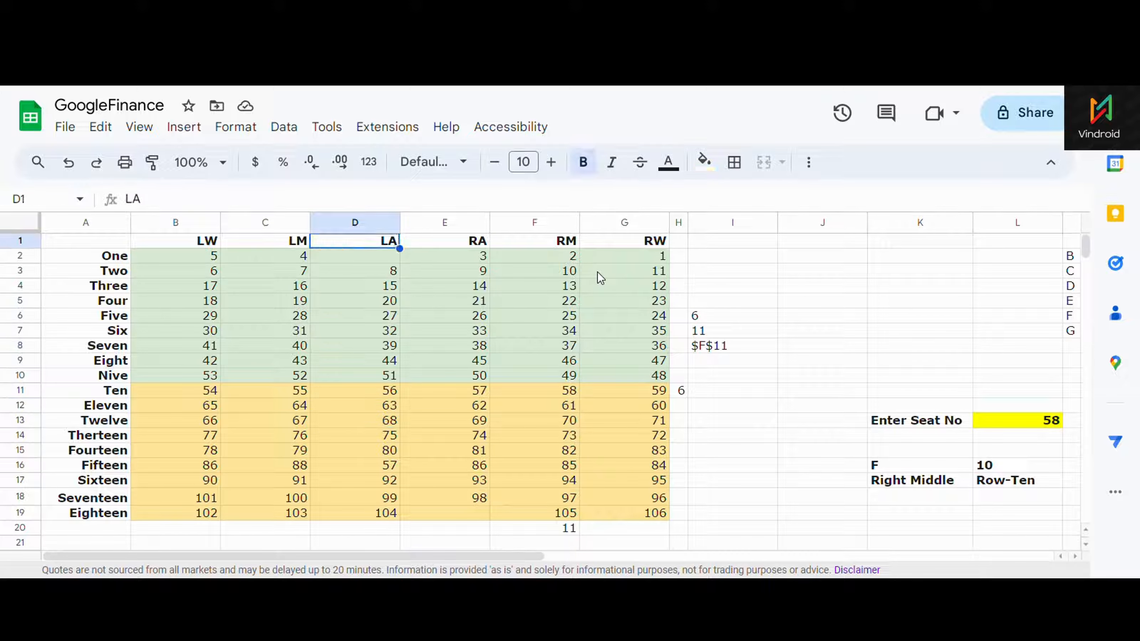
Step: Examine column LA down to row Eight and match its seat there to the row label
{"action": "key", "text": "Down"}
{"action": "key", "text": "Down"}
{"action": "key", "text": "Down"}
{"action": "key", "text": "Down"}
{"action": "key", "text": "Down"}
{"action": "key", "text": "Down"}
{"action": "key", "text": "Down"}
{"action": "key", "text": "Down"}
{"action": "key", "text": "Left"}
{"action": "key", "text": "Left"}
{"action": "key", "text": "Left"}
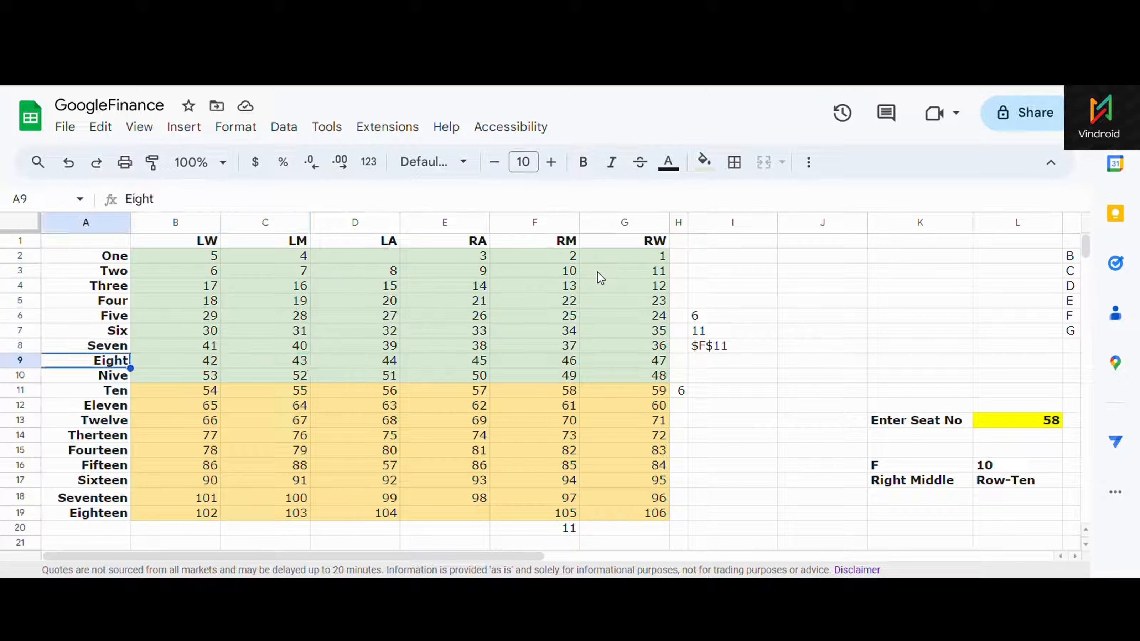
{"action": "key", "text": "Right"}
{"action": "key", "text": "Right"}
{"action": "key", "text": "Right"}
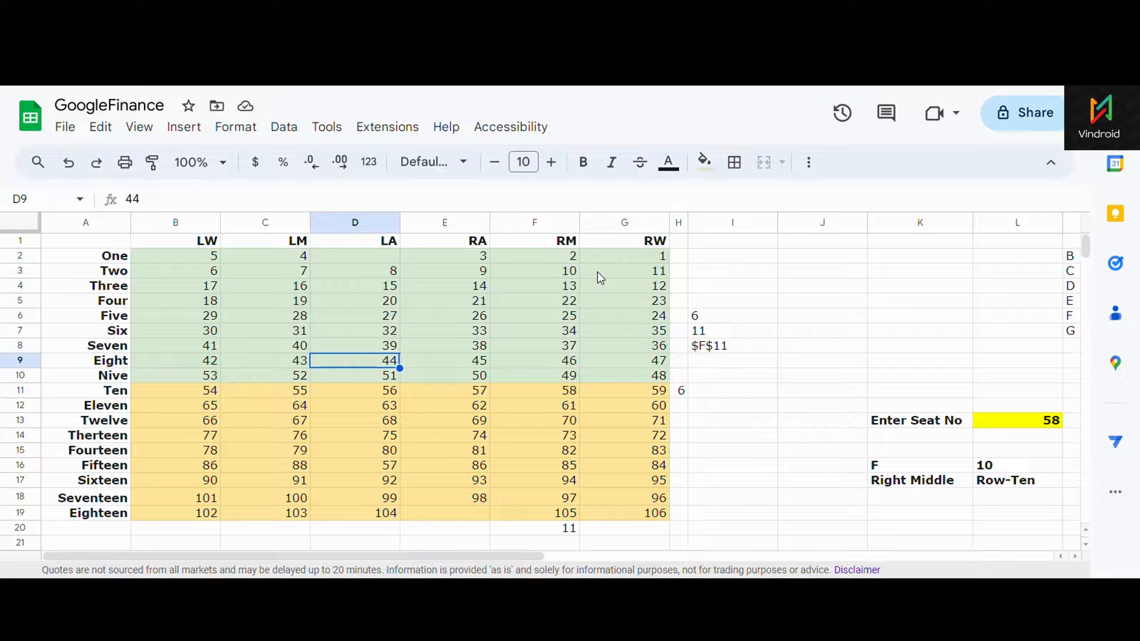
Step: Trace column LA from row Eight up to its heading, then review its seats down to row Nive
{"action": "key", "text": "Up"}
{"action": "key", "text": "Up"}
{"action": "key", "text": "Up"}
{"action": "key", "text": "Up"}
{"action": "key", "text": "Up"}
{"action": "key", "text": "Up"}
{"action": "key", "text": "Up"}
{"action": "key", "text": "Up"}
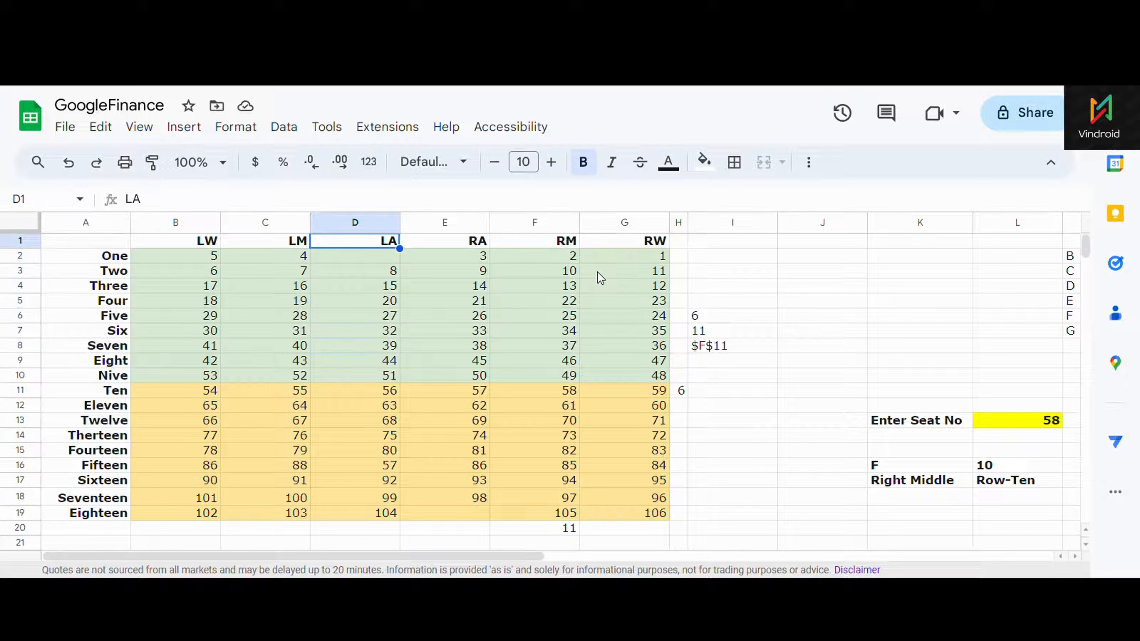
{"action": "key", "text": "Down"}
{"action": "key", "text": "Down"}
{"action": "key", "text": "Down"}
{"action": "key", "text": "Down"}
{"action": "key", "text": "Down"}
{"action": "key", "text": "Down"}
{"action": "key", "text": "Down"}
{"action": "key", "text": "Down"}
{"action": "key", "text": "Down"}
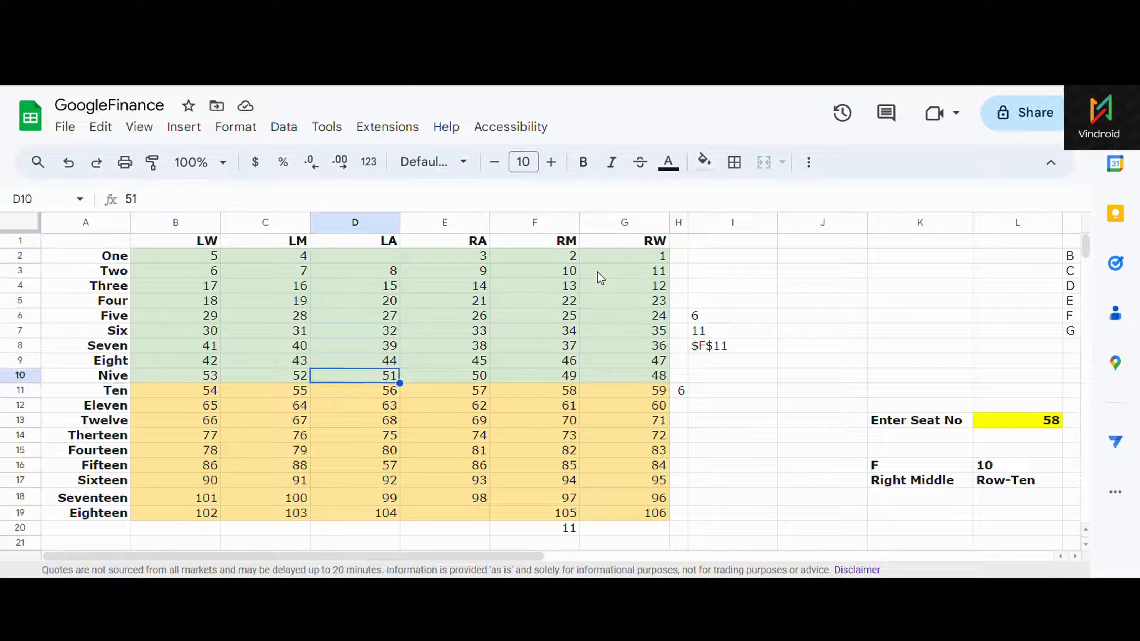
Step: Follow column LA back up to row Two and check that row's label
{"action": "key", "text": "Up"}
{"action": "key", "text": "Up"}
{"action": "key", "text": "Up"}
{"action": "key", "text": "Up"}
{"action": "key", "text": "Up"}
{"action": "key", "text": "Up"}
{"action": "key", "text": "Up"}
{"action": "key", "text": "Up"}
{"action": "key", "text": "Down"}
{"action": "key", "text": "Left"}
{"action": "key", "text": "Left"}
{"action": "key", "text": "Left"}
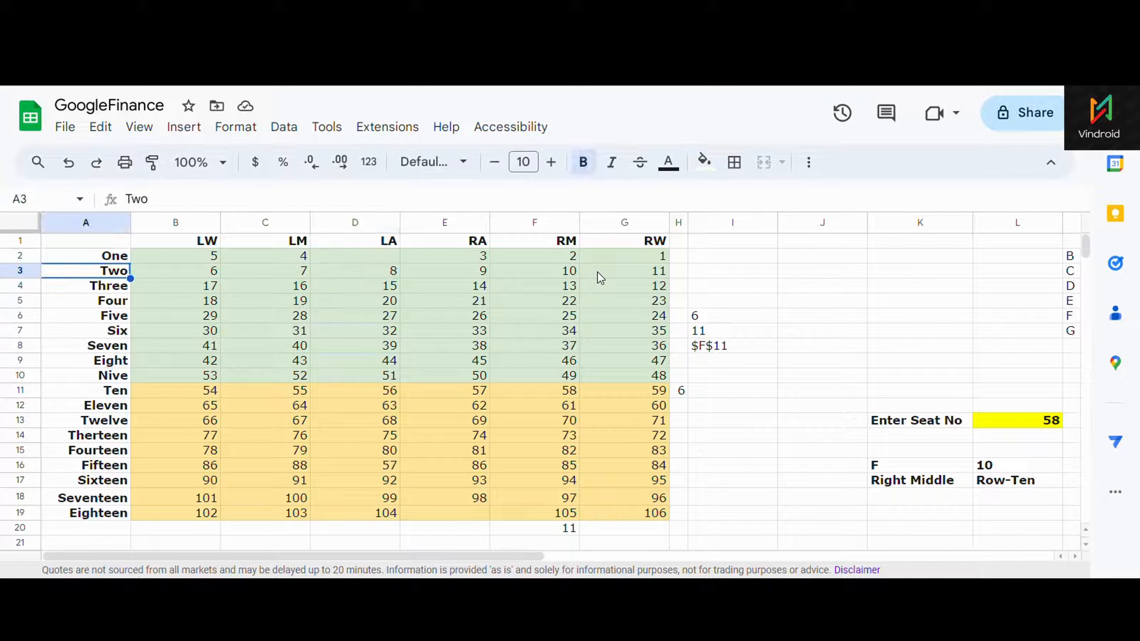
Step: Review the row labels down past the chart to the first three entries of the reverse XLOOKUP steps list
{"action": "key", "text": "Down"}
{"action": "key", "text": "Down"}
{"action": "key", "text": "Down"}
{"action": "key", "text": "Down"}
{"action": "key", "text": "Down"}
{"action": "key", "text": "Down"}
{"action": "key", "text": "Down"}
{"action": "key", "text": "Down"}
{"action": "key", "text": "Down"}
{"action": "key", "text": "Down"}
{"action": "key", "text": "Down"}
{"action": "key", "text": "Down"}
{"action": "key", "text": "Down"}
{"action": "key", "text": "Down"}
{"action": "key", "text": "Down"}
{"action": "key", "text": "Down"}
{"action": "key", "text": "Down"}
{"action": "key", "text": "Down"}
{"action": "key", "text": "Down"}
{"action": "key", "text": "Down"}
{"action": "key", "text": "Down"}
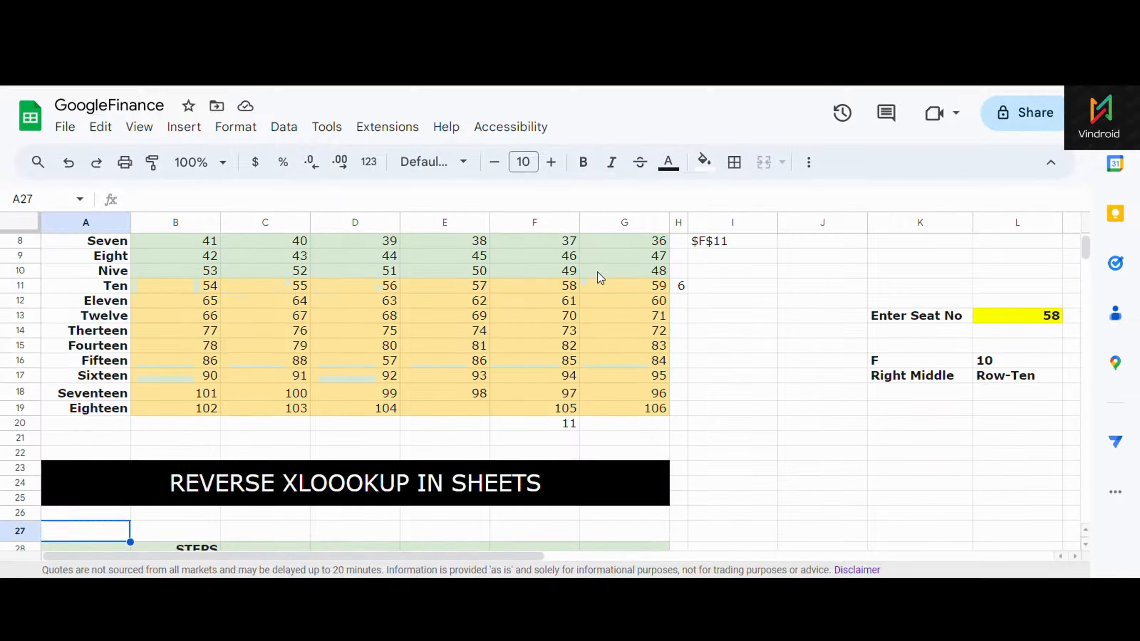
{"action": "key", "text": "Down"}
{"action": "key", "text": "Down"}
{"action": "key", "text": "Down"}
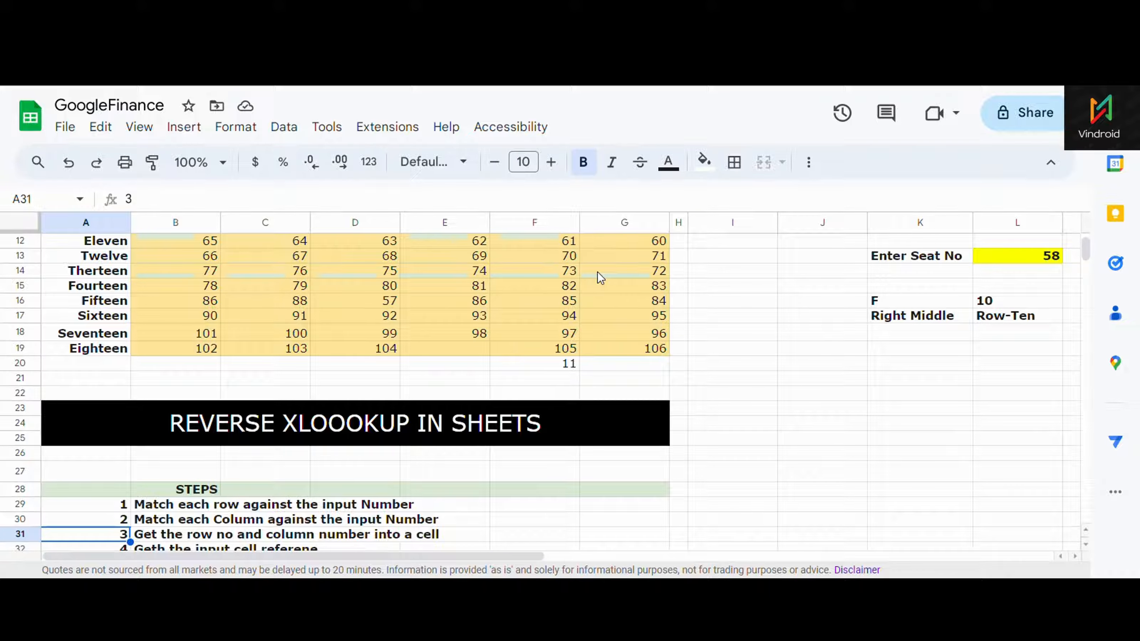
Step: Return from the steps list to cell A1 to view the whole seating chart and seat number entry
{"action": "key", "text": "Up"}
{"action": "key", "text": "Up"}
{"action": "key", "text": "Up"}
{"action": "key", "text": "Up"}
{"action": "key", "text": "Up"}
{"action": "key", "text": "Up"}
{"action": "key", "text": "Up"}
{"action": "key", "text": "Up"}
{"action": "key", "text": "Up"}
{"action": "key", "text": "Up"}
{"action": "key", "text": "Up"}
{"action": "key", "text": "Up"}
{"action": "key", "text": "Up"}
{"action": "key", "text": "Up"}
{"action": "key", "text": "Up"}
{"action": "key", "text": "Up"}
{"action": "key", "text": "Up"}
{"action": "key", "text": "Up"}
{"action": "key", "text": "Up"}
{"action": "key", "text": "Up"}
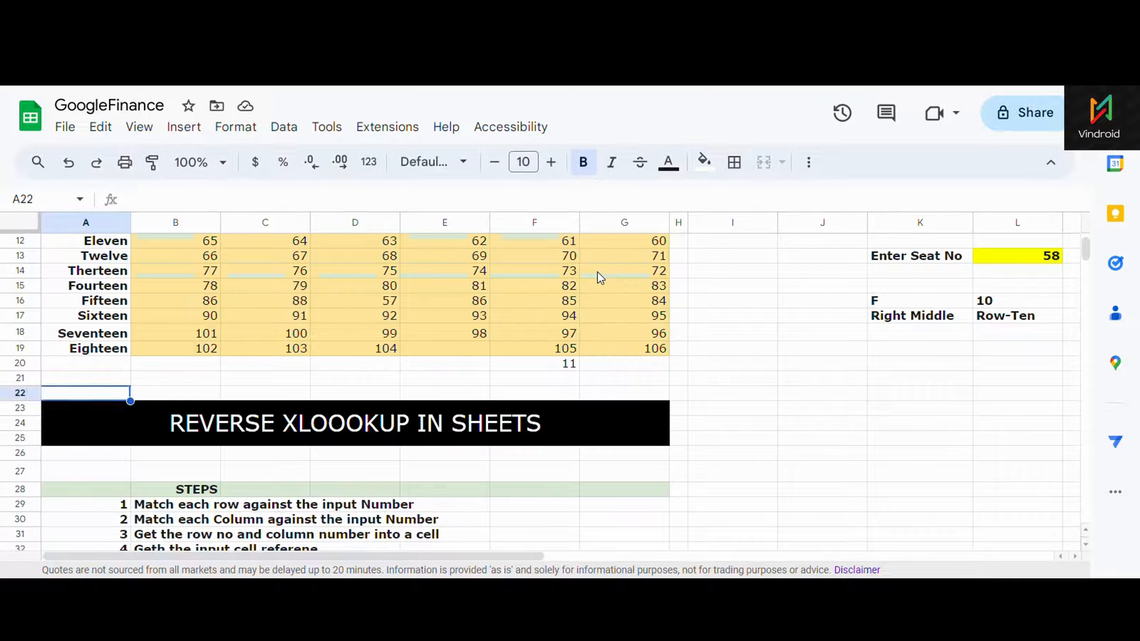
{"action": "key", "text": "Up"}
{"action": "key", "text": "Up"}
{"action": "key", "text": "Up"}
{"action": "key", "text": "Up"}
{"action": "key", "text": "Up"}
{"action": "key", "text": "Up"}
{"action": "key", "text": "Up"}
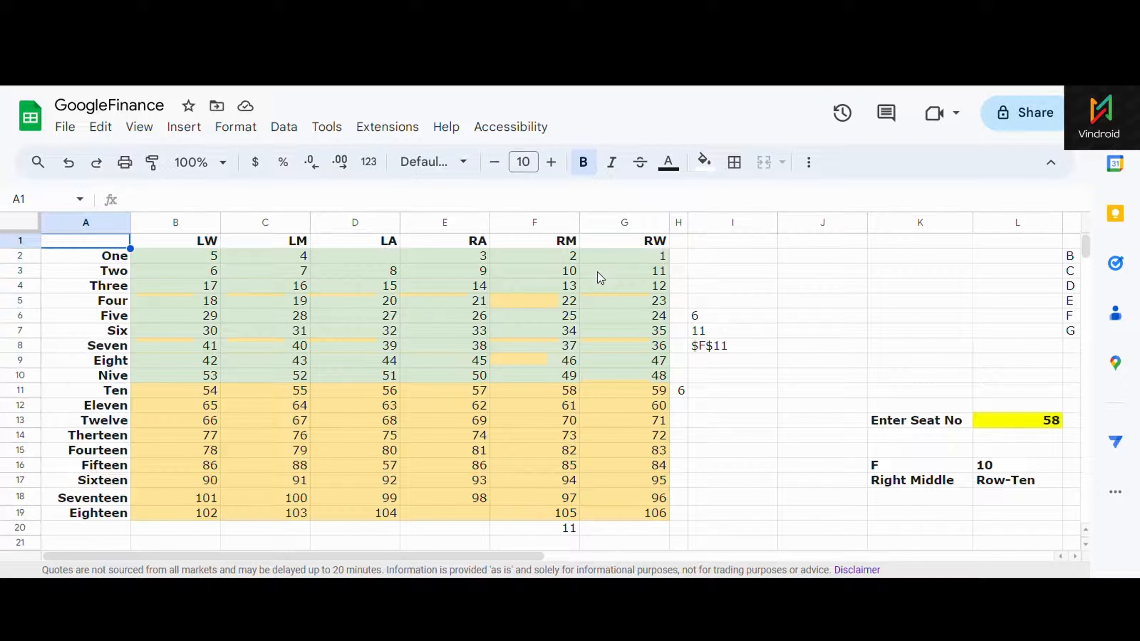
Step: Go down the row labels to the steps list and examine its first step in cell B29
{"action": "key", "text": "Down"}
{"action": "key", "text": "Down"}
{"action": "key", "text": "Down"}
{"action": "key", "text": "Down"}
{"action": "key", "text": "Down"}
{"action": "key", "text": "Down"}
{"action": "key", "text": "Down"}
{"action": "key", "text": "Down"}
{"action": "key", "text": "Down"}
{"action": "key", "text": "Down"}
{"action": "key", "text": "Down"}
{"action": "key", "text": "Down"}
{"action": "key", "text": "Down"}
{"action": "key", "text": "Down"}
{"action": "key", "text": "Down"}
{"action": "key", "text": "Down"}
{"action": "key", "text": "Down"}
{"action": "key", "text": "Down"}
{"action": "key", "text": "Down"}
{"action": "key", "text": "Down"}
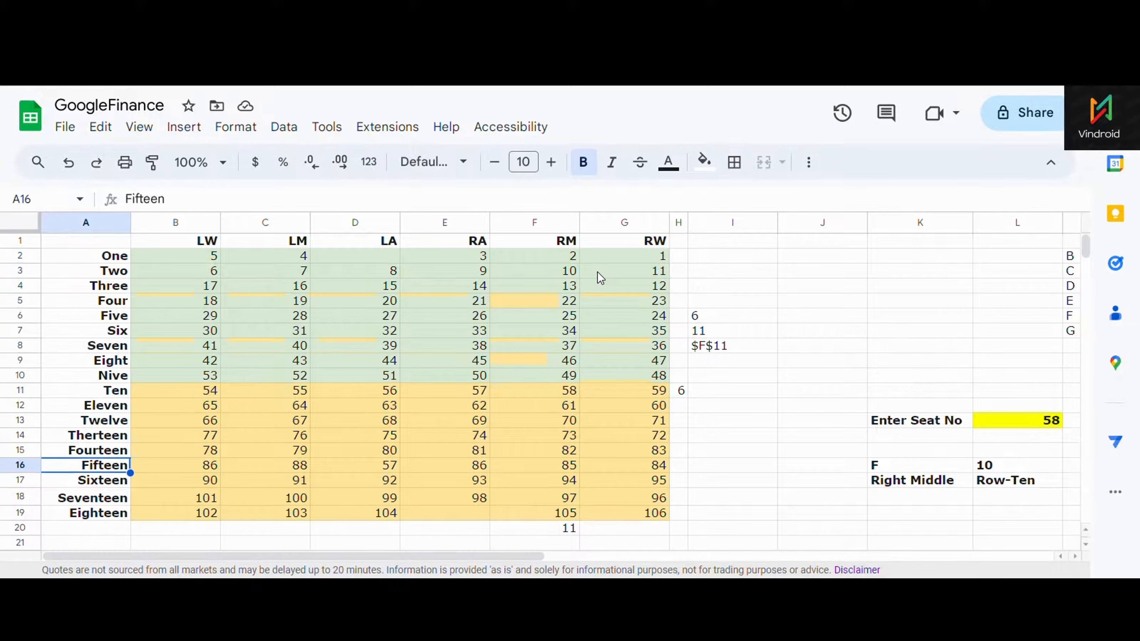
{"action": "key", "text": "Up"}
{"action": "key", "text": "Up"}
{"action": "key", "text": "Right"}
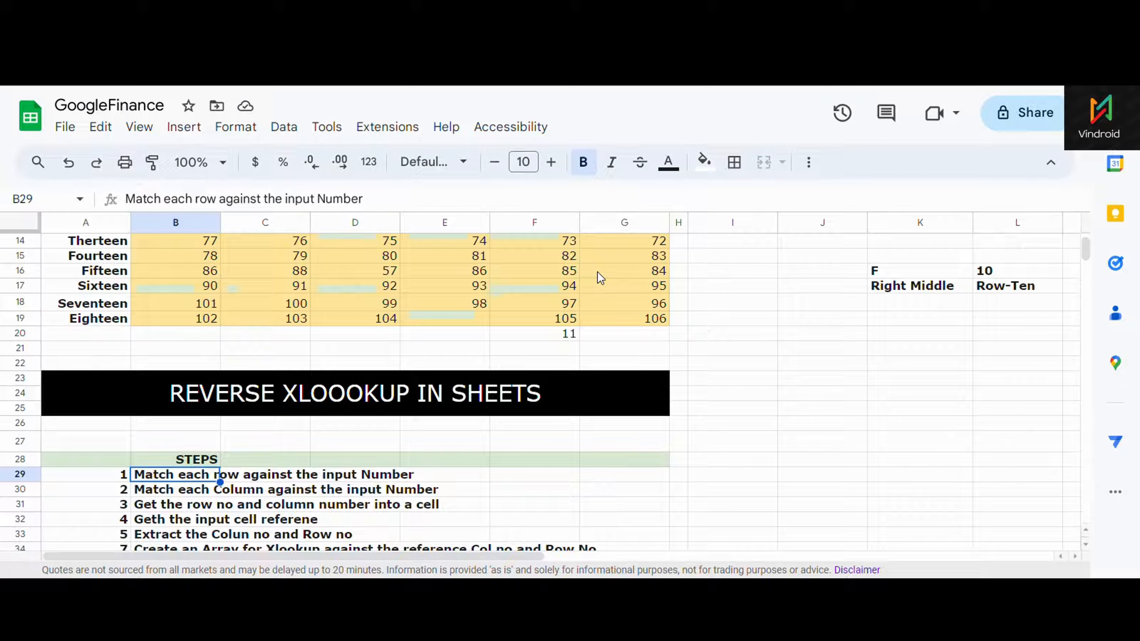
Step: Return from the steps list up column LW to the first row of the seating chart
{"action": "key", "text": "Up"}
{"action": "key", "text": "Up"}
{"action": "key", "text": "Up"}
{"action": "key", "text": "Up"}
{"action": "key", "text": "Up"}
{"action": "key", "text": "Up"}
{"action": "key", "text": "Up"}
{"action": "key", "text": "Up"}
{"action": "key", "text": "Up"}
{"action": "key", "text": "Up"}
{"action": "key", "text": "Up"}
{"action": "key", "text": "Up"}
{"action": "key", "text": "Up"}
{"action": "key", "text": "Up"}
{"action": "key", "text": "Up"}
{"action": "key", "text": "Up"}
{"action": "key", "text": "Up"}
{"action": "key", "text": "Up"}
{"action": "key", "text": "Up"}
{"action": "key", "text": "Up"}
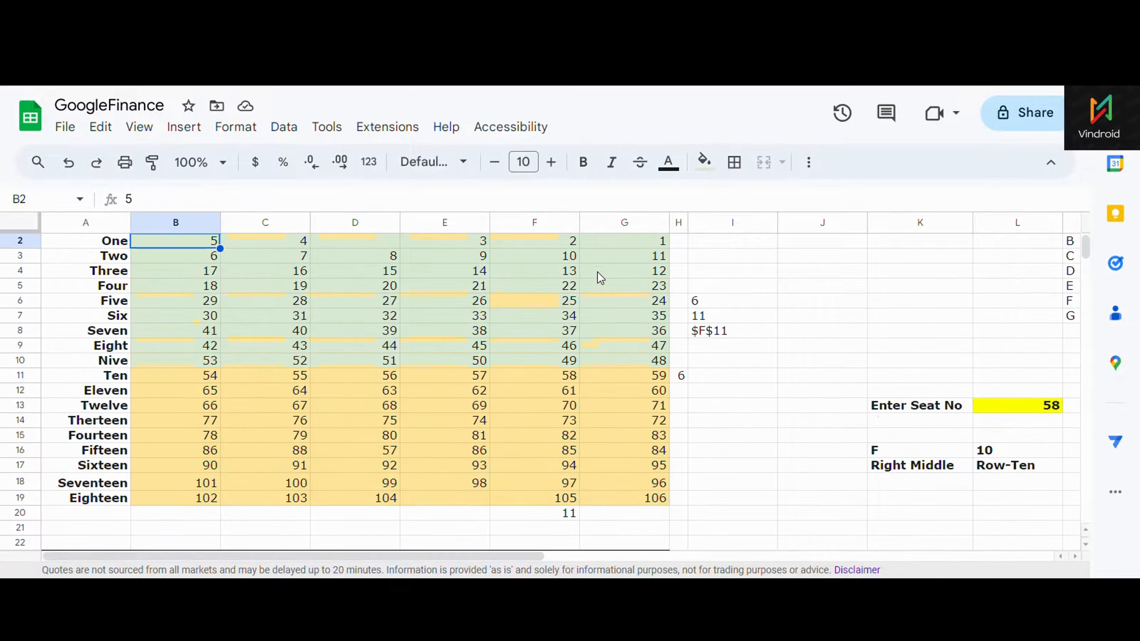
Step: Go across row One to column M and examine its list of column letters down toward G
{"action": "key", "text": "Right"}
{"action": "key", "text": "Right"}
{"action": "key", "text": "Right"}
{"action": "key", "text": "Right"}
{"action": "key", "text": "Right"}
{"action": "key", "text": "Right"}
{"action": "key", "text": "Right"}
{"action": "key", "text": "Right"}
{"action": "key", "text": "Right"}
{"action": "key", "text": "Right"}
{"action": "key", "text": "Right"}
{"action": "key", "text": "Down"}
{"action": "key", "text": "Down"}
{"action": "key", "text": "Down"}
{"action": "key", "text": "Down"}
{"action": "key", "text": "Down"}
{"action": "key", "text": "Down"}
{"action": "key", "text": "Down"}
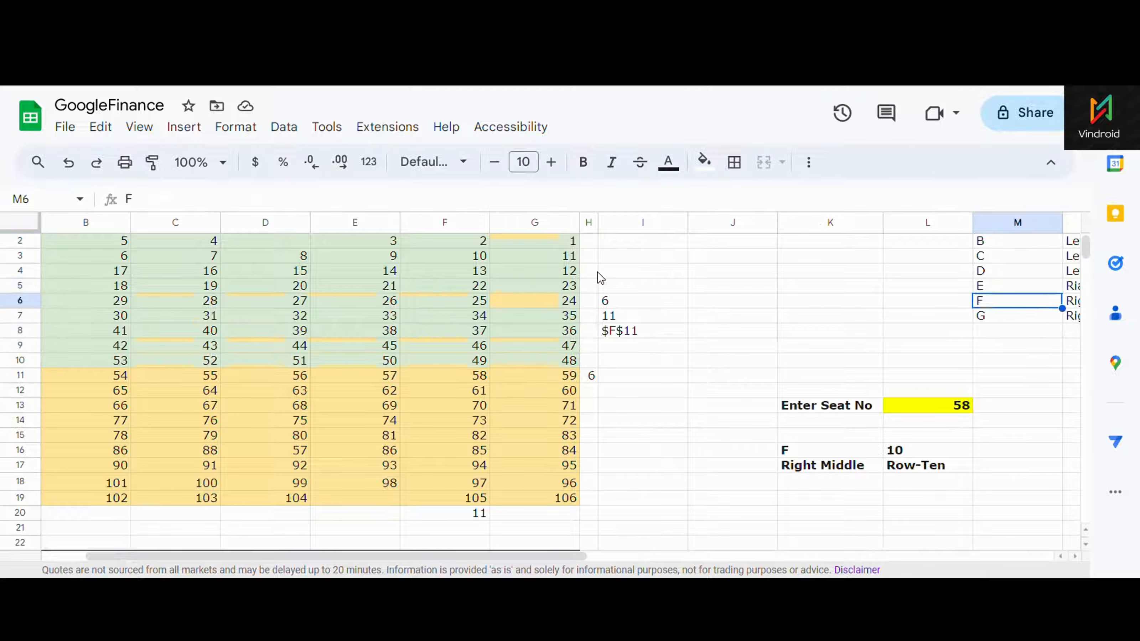
Step: Continue down column M to row 13 and move back past the seat number entry to the chart's row labels
{"action": "key", "text": "Down"}
{"action": "key", "text": "Down"}
{"action": "key", "text": "Down"}
{"action": "key", "text": "Down"}
{"action": "key", "text": "Left"}
{"action": "key", "text": "Left"}
{"action": "key", "text": "Left"}
{"action": "key", "text": "Left"}
{"action": "key", "text": "Left"}
{"action": "key", "text": "Left"}
{"action": "key", "text": "Left"}
{"action": "key", "text": "Left"}
{"action": "key", "text": "Left"}
{"action": "key", "text": "Left"}
{"action": "key", "text": "Left"}
{"action": "key", "text": "Left"}
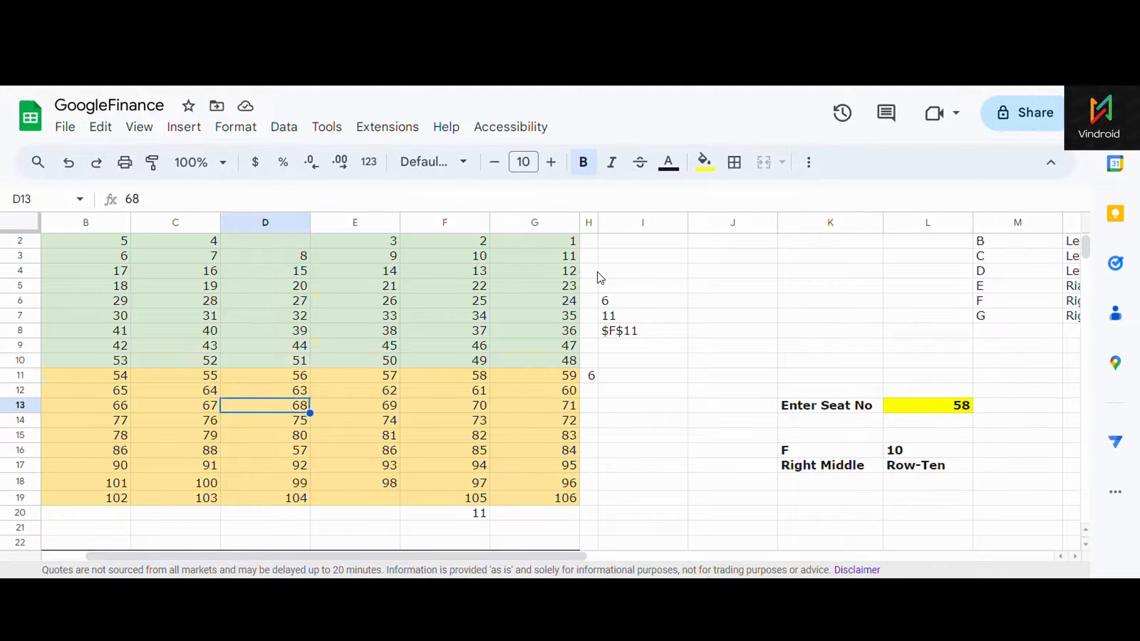
Step: Go down the row labels from row Twelve to the STEPS header row
{"action": "key", "text": "Down"}
{"action": "key", "text": "Down"}
{"action": "key", "text": "Down"}
{"action": "key", "text": "Down"}
{"action": "key", "text": "Down"}
{"action": "key", "text": "Down"}
{"action": "key", "text": "Down"}
{"action": "key", "text": "Down"}
{"action": "key", "text": "Down"}
{"action": "key", "text": "Down"}
{"action": "key", "text": "Down"}
{"action": "key", "text": "Down"}
{"action": "key", "text": "Down"}
{"action": "key", "text": "Down"}
{"action": "key", "text": "Down"}
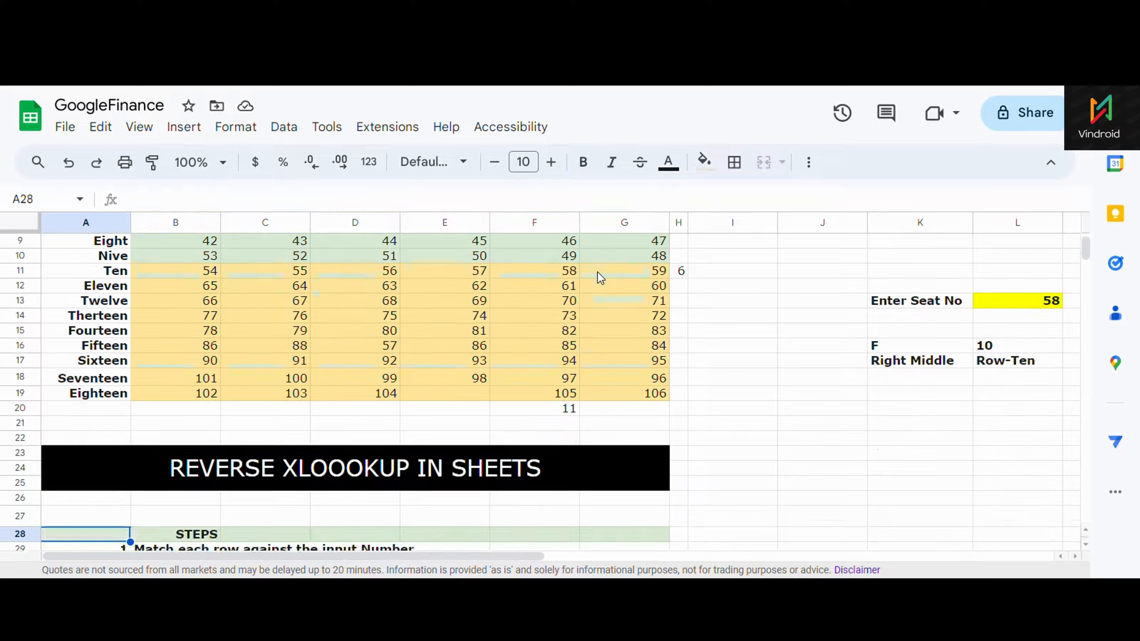
Step: Go back up column A from the STEPS header toward the chart's first row labels
{"action": "key", "text": "Up"}
{"action": "key", "text": "Up"}
{"action": "key", "text": "Up"}
{"action": "key", "text": "Up"}
{"action": "key", "text": "Up"}
{"action": "key", "text": "Up"}
{"action": "key", "text": "Up"}
{"action": "key", "text": "Up"}
{"action": "key", "text": "Up"}
{"action": "key", "text": "Up"}
{"action": "key", "text": "Up"}
{"action": "key", "text": "Up"}
{"action": "key", "text": "Up"}
{"action": "key", "text": "Up"}
{"action": "key", "text": "Up"}
{"action": "key", "text": "Up"}
{"action": "key", "text": "Up"}
{"action": "key", "text": "Up"}
{"action": "key", "text": "Up"}
{"action": "key", "text": "Up"}
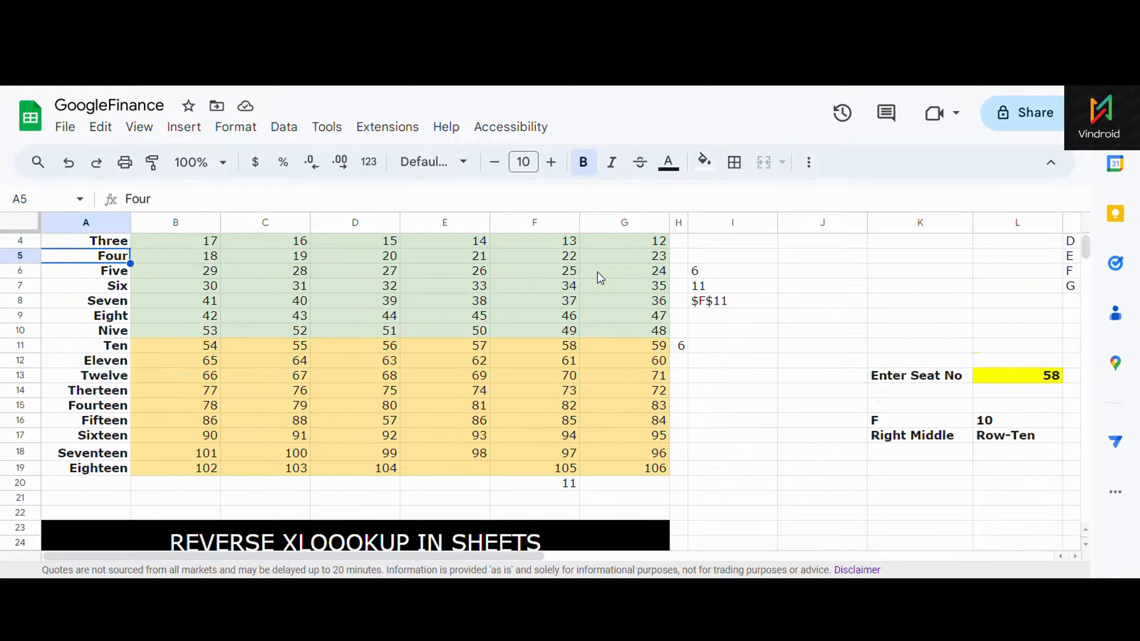
Step: Go down to row 20 beneath the chart and show the match formula in cell B20
{"action": "key", "text": "Down"}
{"action": "key", "text": "Down"}
{"action": "key", "text": "Down"}
{"action": "key", "text": "Down"}
{"action": "key", "text": "Down"}
{"action": "key", "text": "Down"}
{"action": "key", "text": "Down"}
{"action": "key", "text": "Down"}
{"action": "key", "text": "Down"}
{"action": "key", "text": "Down"}
{"action": "key", "text": "Down"}
{"action": "key", "text": "Down"}
{"action": "key", "text": "Down"}
{"action": "key", "text": "Down"}
{"action": "key", "text": "Down"}
{"action": "key", "text": "Right"}
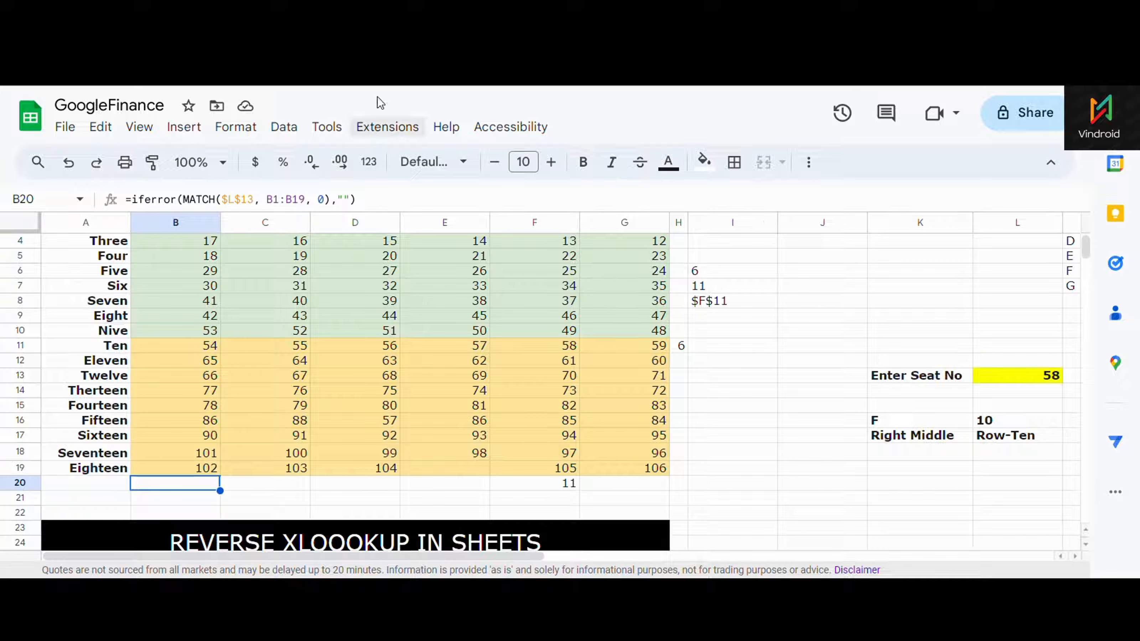
Step: Examine B20's MATCH search key, range and search type, and the IFERROR wrapper with its blank error value
{"action": "left_click", "coordinate": [216, 198]}
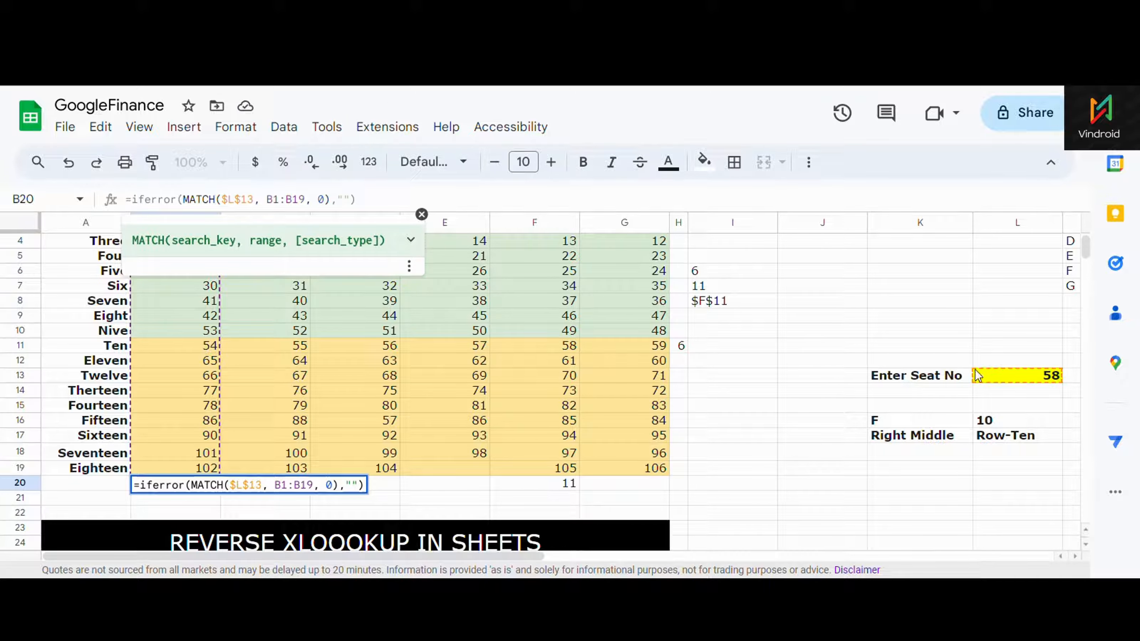
{"action": "scroll", "coordinate": [254, 317], "scroll_direction": "up", "scroll_amount": 1}
{"action": "left_click", "coordinate": [286, 199]}
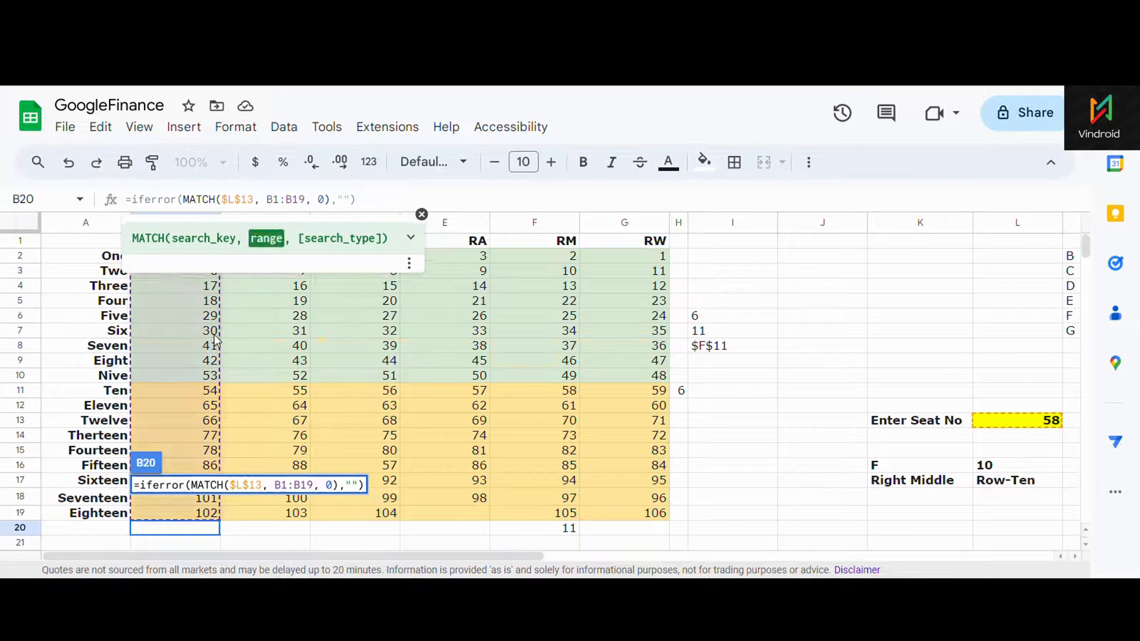
{"action": "left_click", "coordinate": [318, 200]}
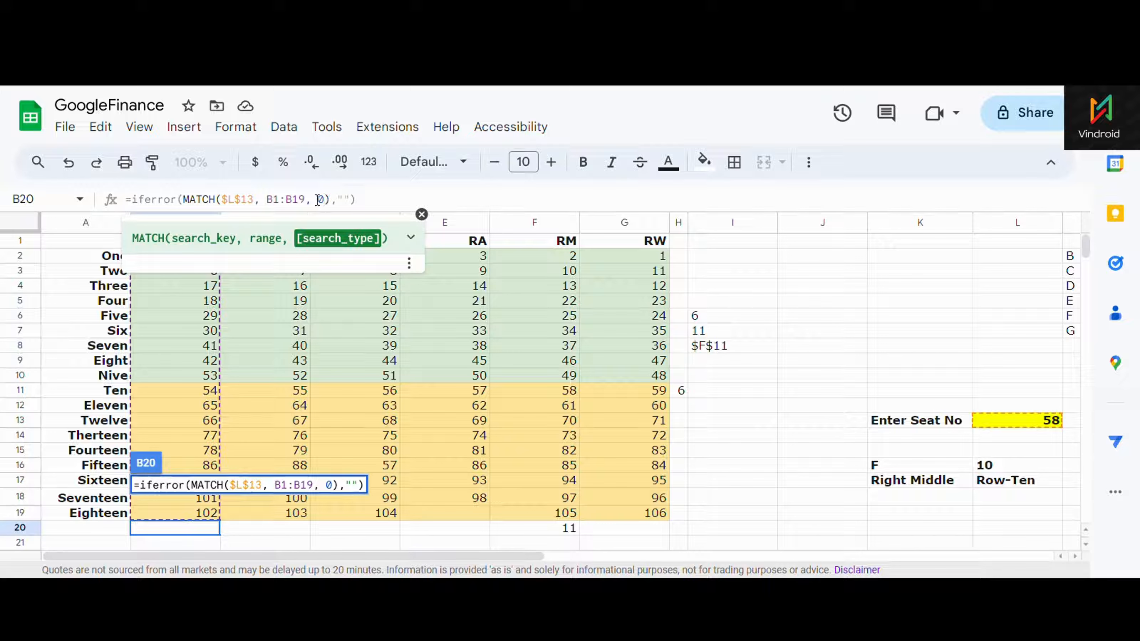
{"action": "left_click", "coordinate": [145, 201]}
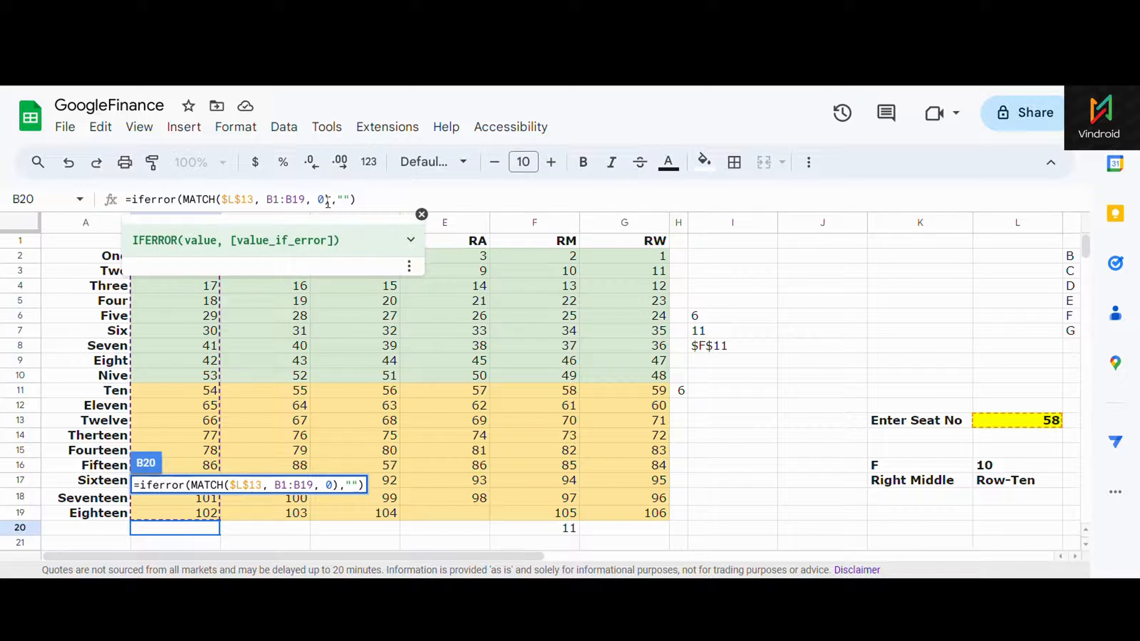
{"action": "left_click", "coordinate": [346, 199]}
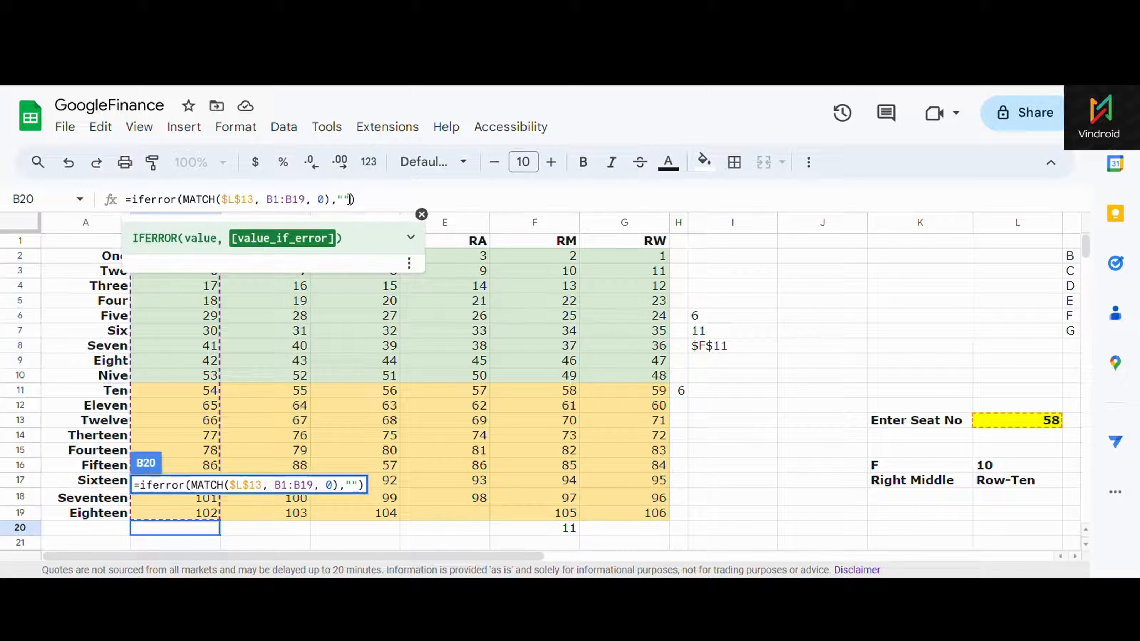
Step: Review how IFERROR encloses the whole MATCH expression in B20, from the function name to the closing bracket
{"action": "left_click", "coordinate": [306, 200]}
{"action": "left_click", "coordinate": [217, 200]}
{"action": "left_click", "coordinate": [166, 200]}
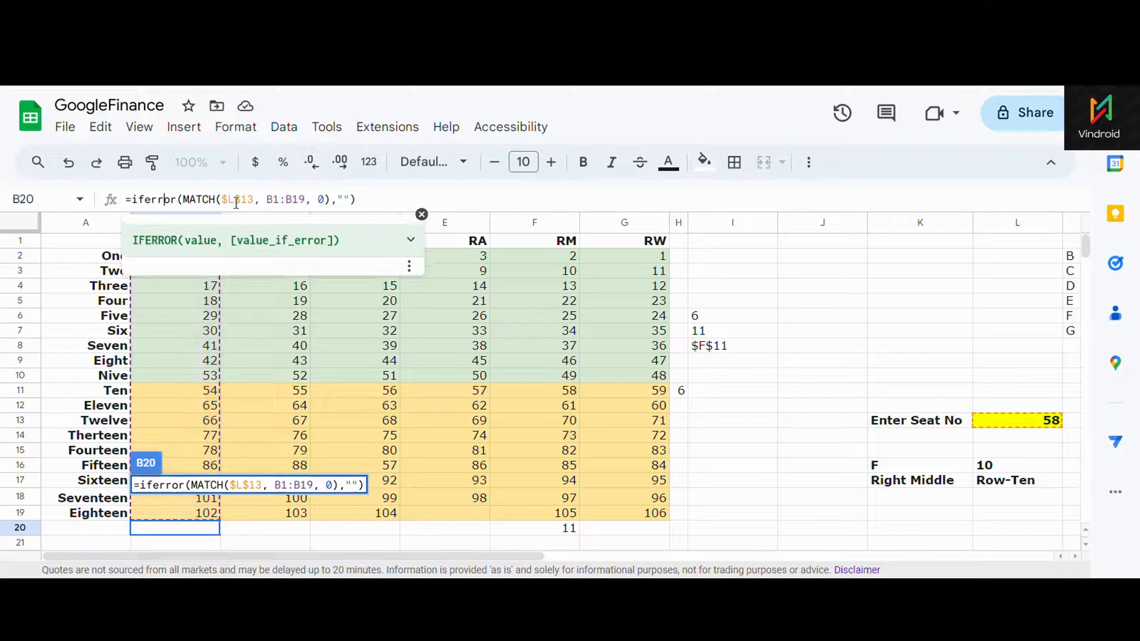
{"action": "left_click", "coordinate": [236, 200]}
{"action": "left_click", "coordinate": [331, 200]}
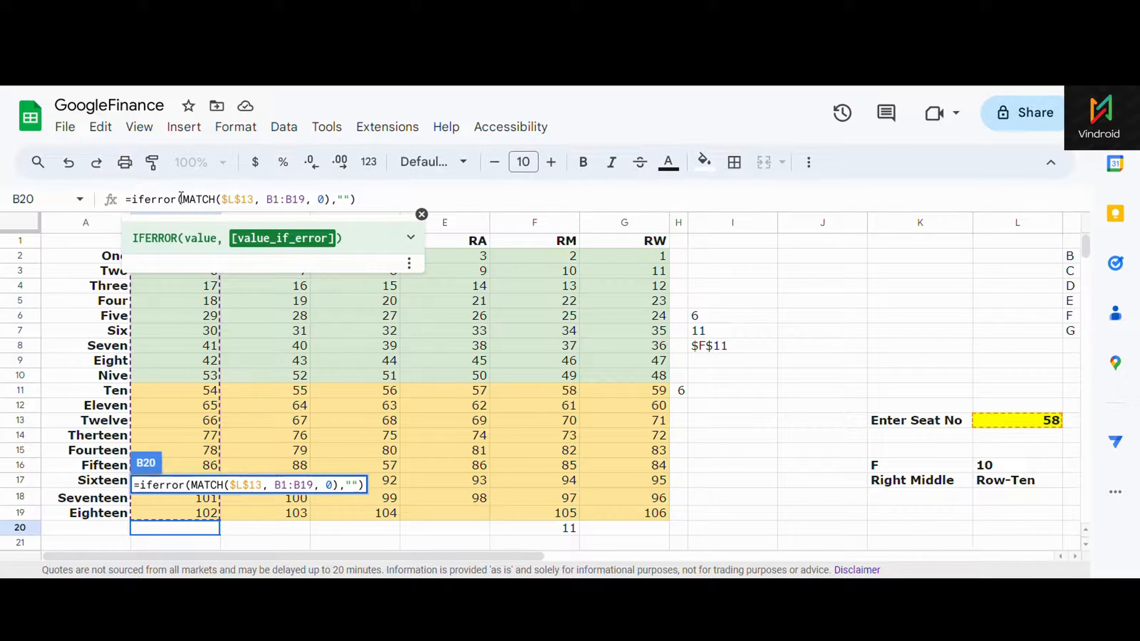
{"action": "left_click", "coordinate": [365, 198]}
Step: Compare the match formulas in B20, C20 and D20 with the seat number entry in L13
{"action": "double_click", "coordinate": [358, 531]}
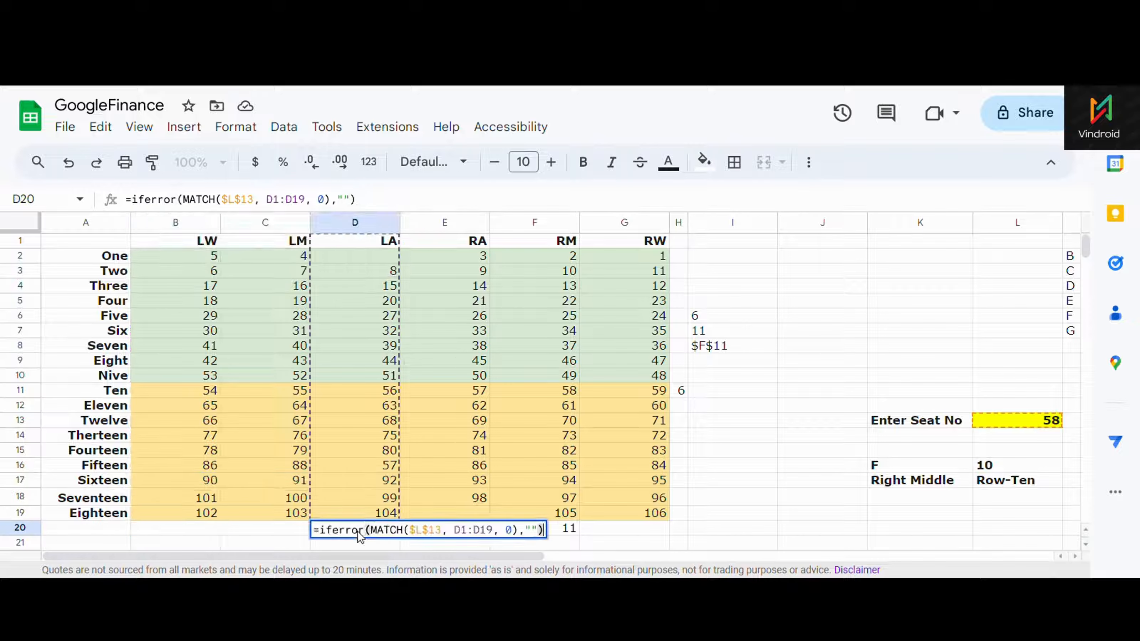
{"action": "left_click", "coordinate": [199, 527]}
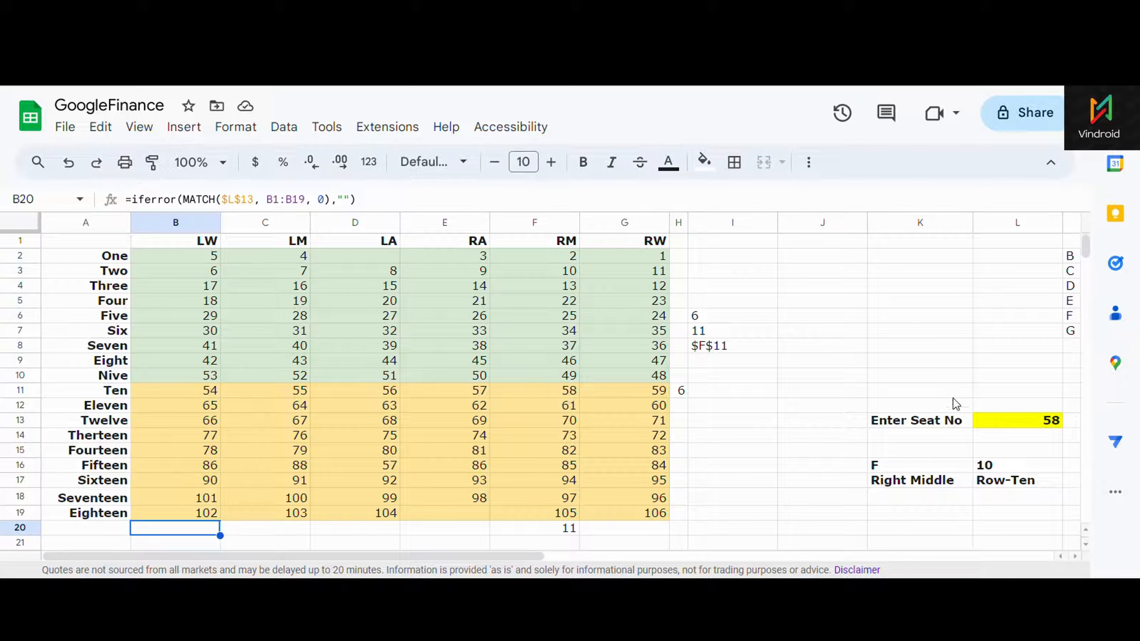
{"action": "left_click", "coordinate": [1031, 424]}
{"action": "left_click", "coordinate": [158, 532]}
{"action": "left_click", "coordinate": [254, 527]}
{"action": "left_click", "coordinate": [201, 531]}
{"action": "left_click", "coordinate": [254, 532]}
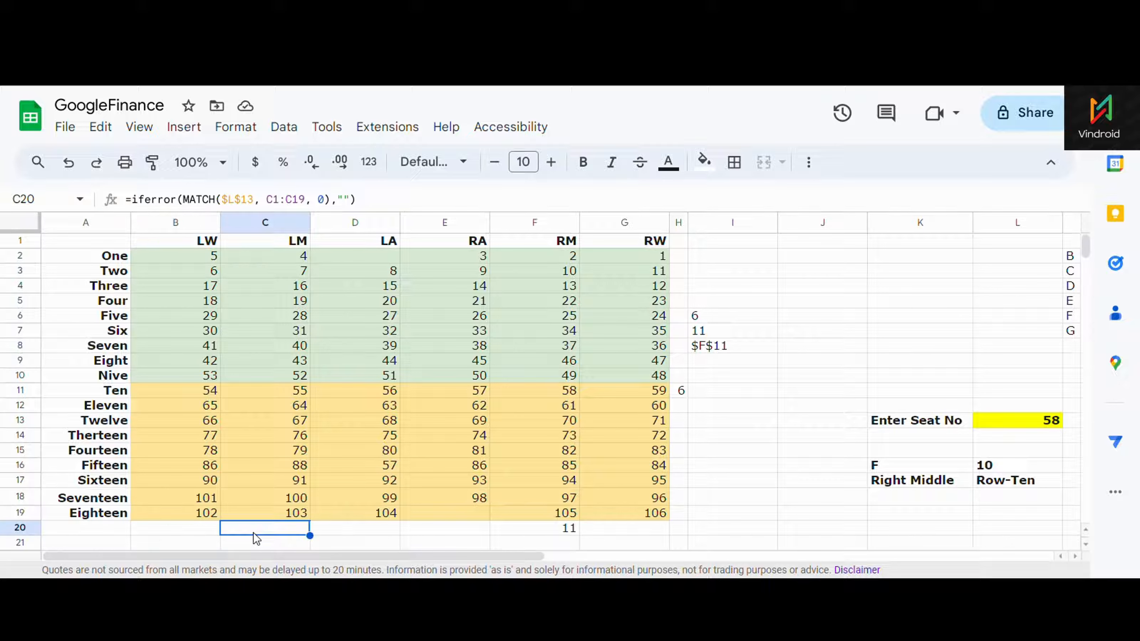
{"action": "left_click", "coordinate": [327, 529]}
{"action": "left_click", "coordinate": [195, 532]}
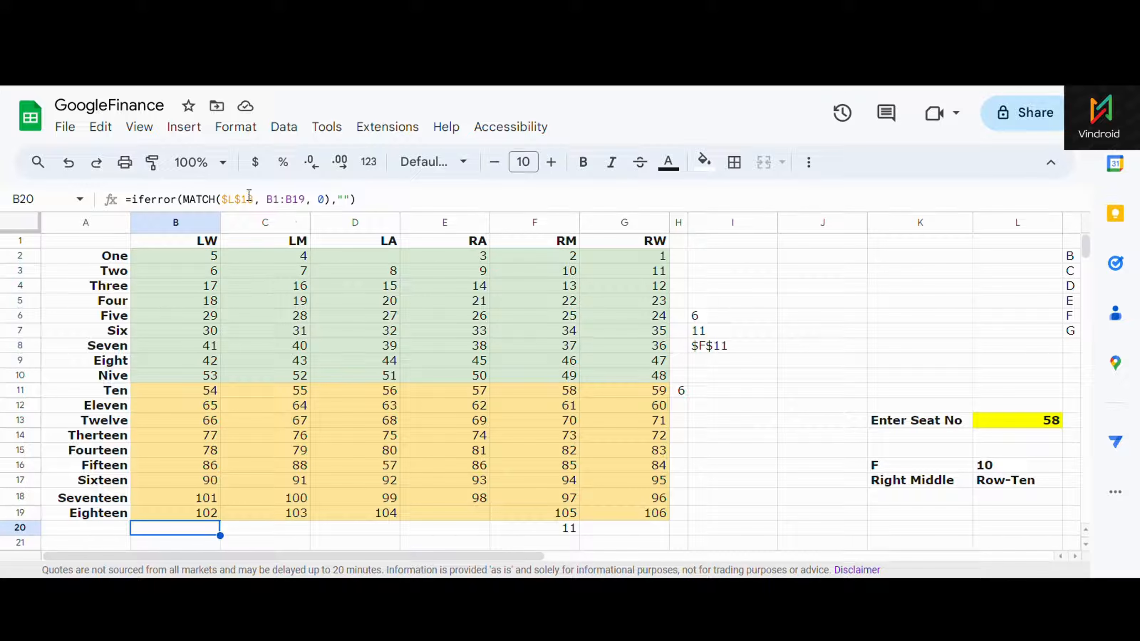
Step: Trace B20's search key to L13 and check the column-match formulas across row 20 through F20
{"action": "left_click", "coordinate": [1018, 420]}
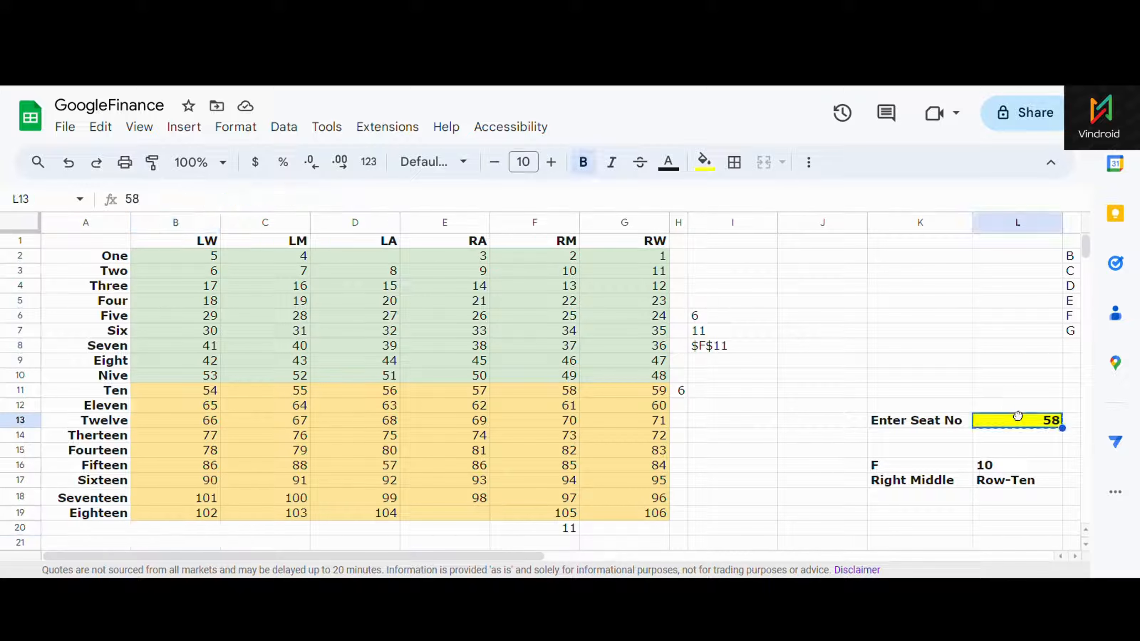
{"action": "left_click", "coordinate": [209, 532]}
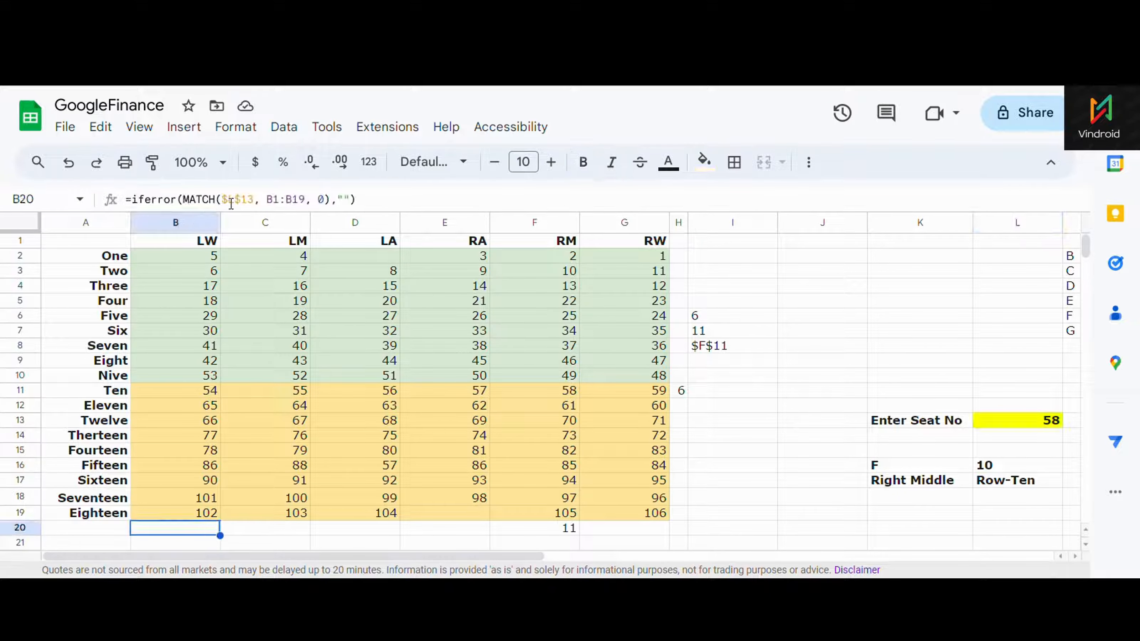
{"action": "left_click", "coordinate": [243, 531]}
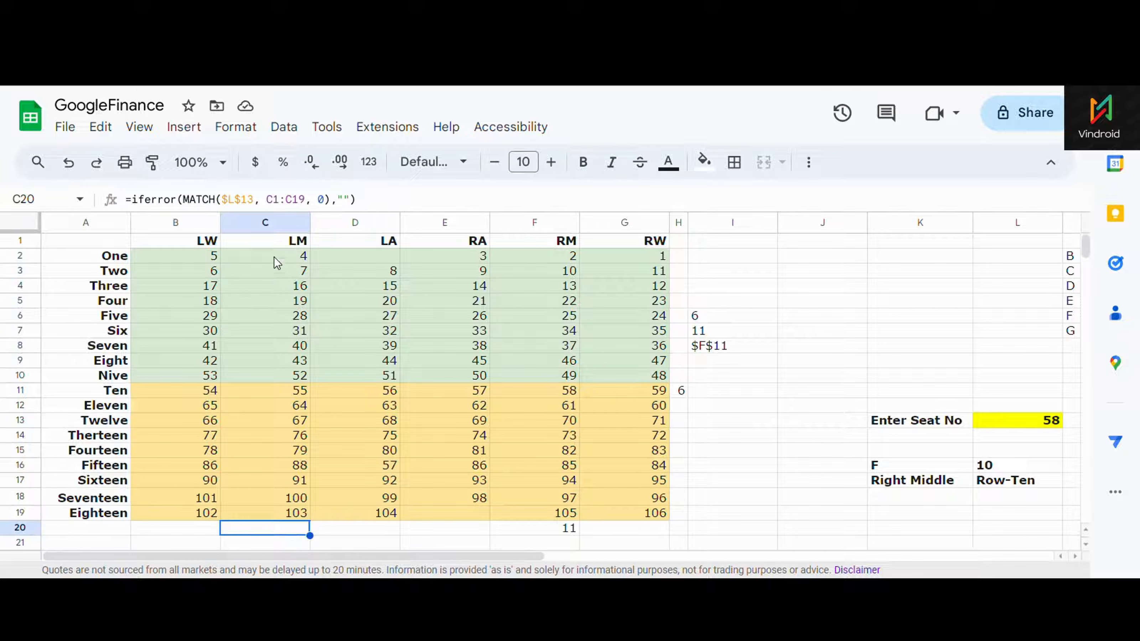
{"action": "left_click", "coordinate": [338, 532]}
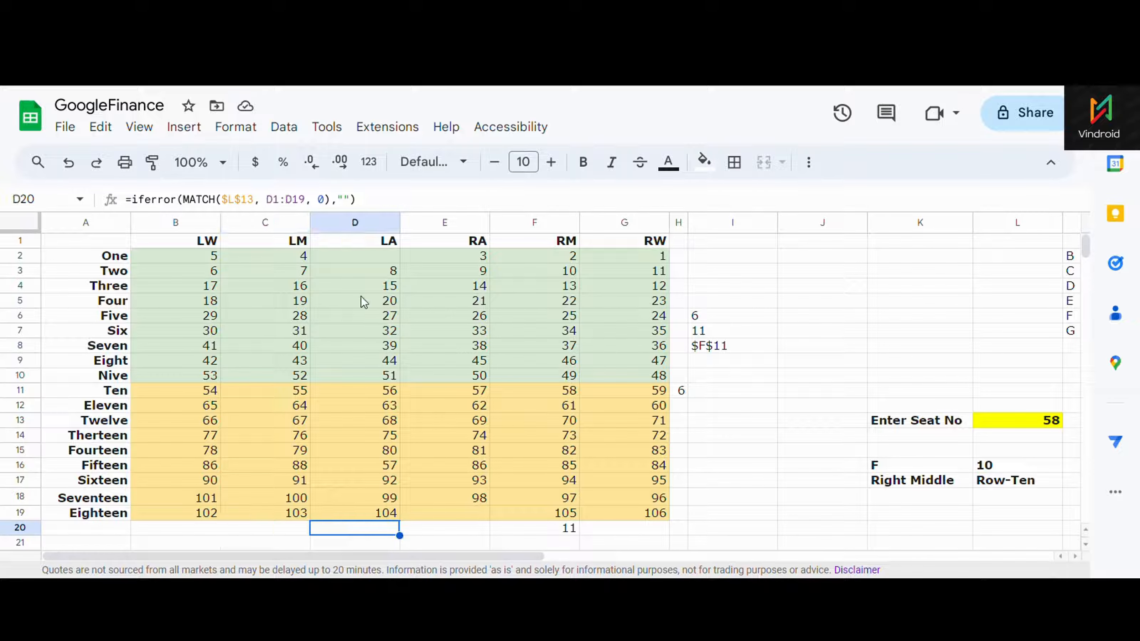
{"action": "left_click", "coordinate": [441, 531]}
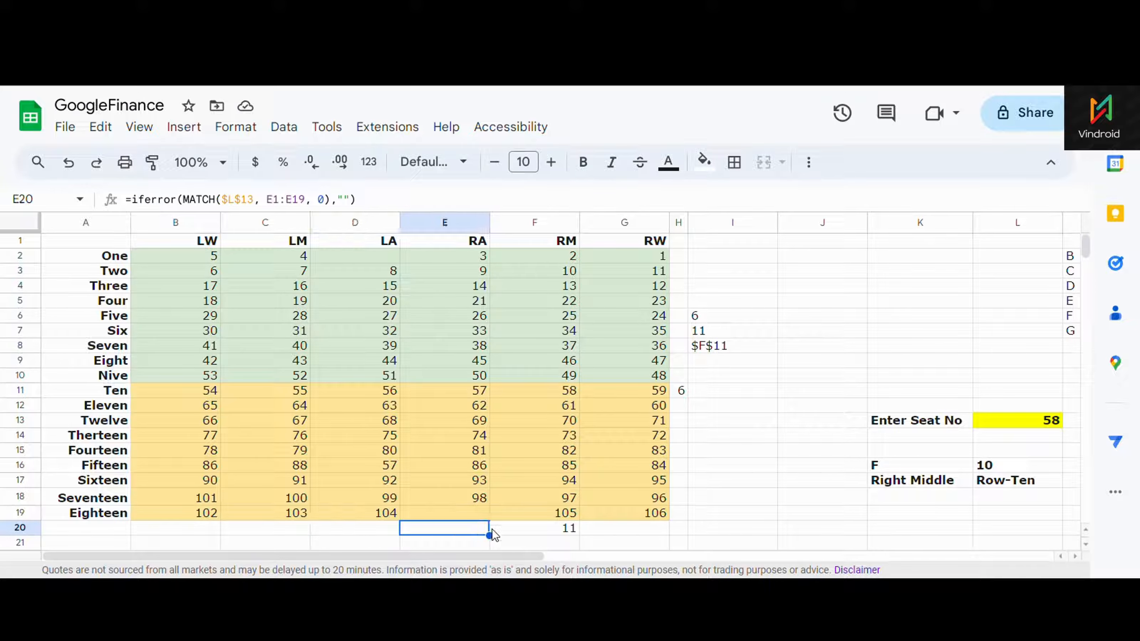
{"action": "left_click", "coordinate": [532, 518]}
{"action": "left_click", "coordinate": [528, 527]}
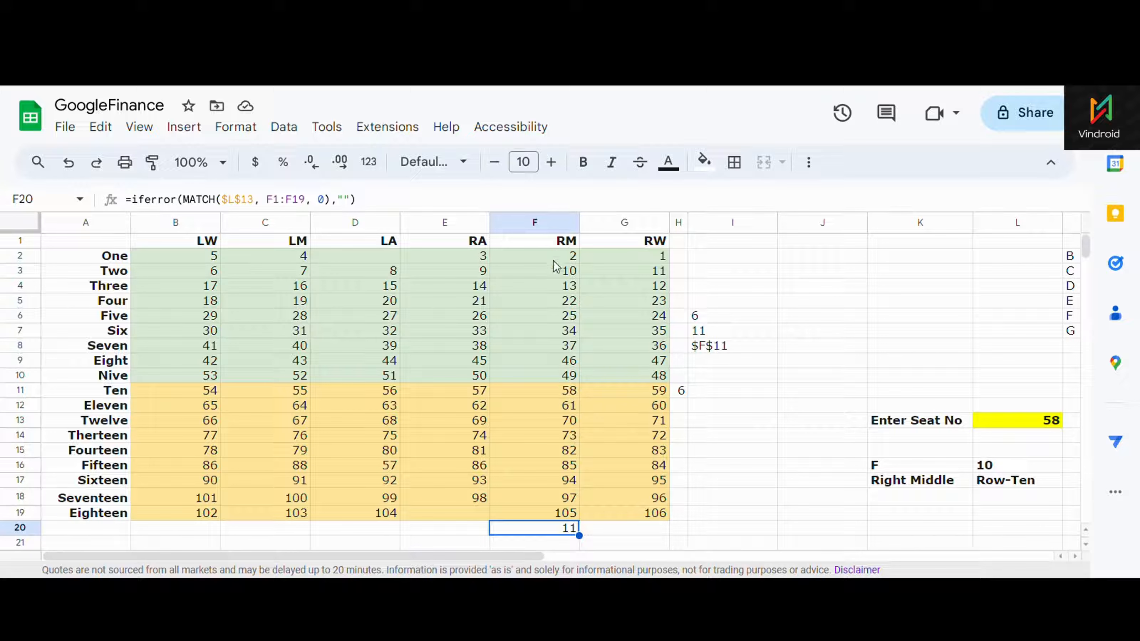
Step: Follow column RM down from seat 10 to seat 58 and return to the match result in F20
{"action": "left_click", "coordinate": [552, 271]}
{"action": "key", "text": "Down"}
{"action": "key", "text": "Down"}
{"action": "key", "text": "Down"}
{"action": "key", "text": "Down"}
{"action": "key", "text": "Down"}
{"action": "key", "text": "Down"}
{"action": "key", "text": "Down"}
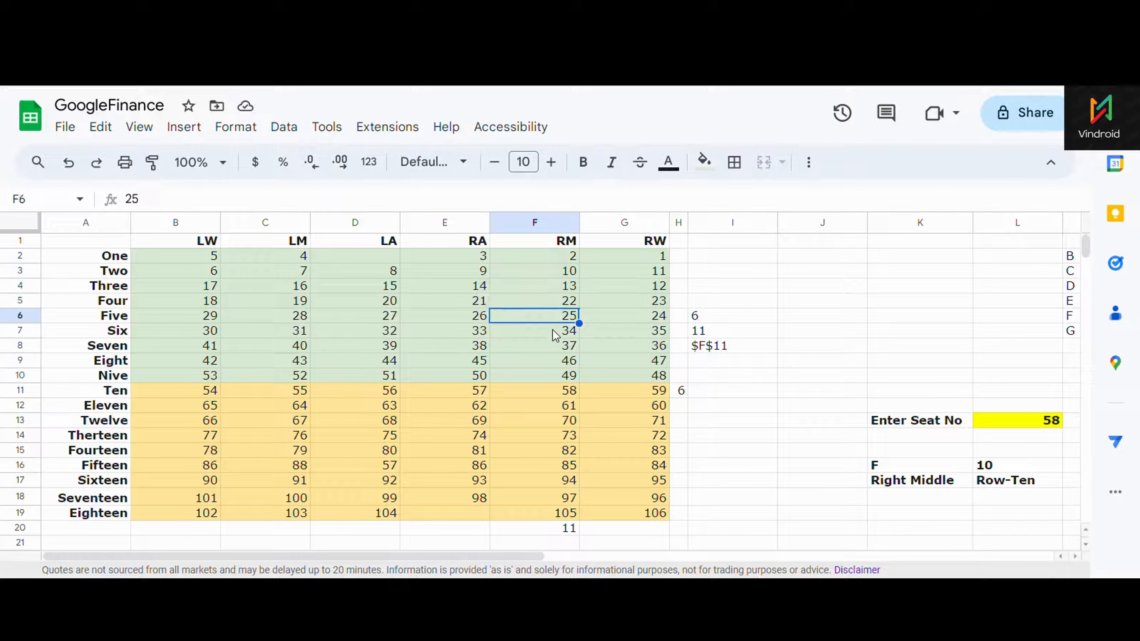
{"action": "key", "text": "Down"}
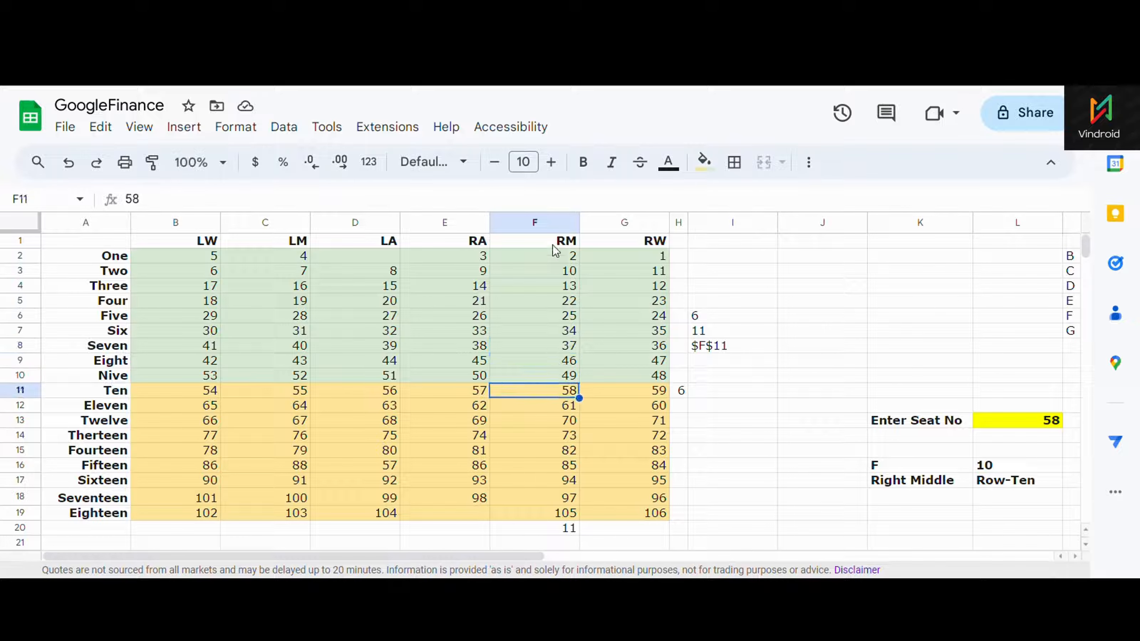
{"action": "left_click", "coordinate": [557, 533]}
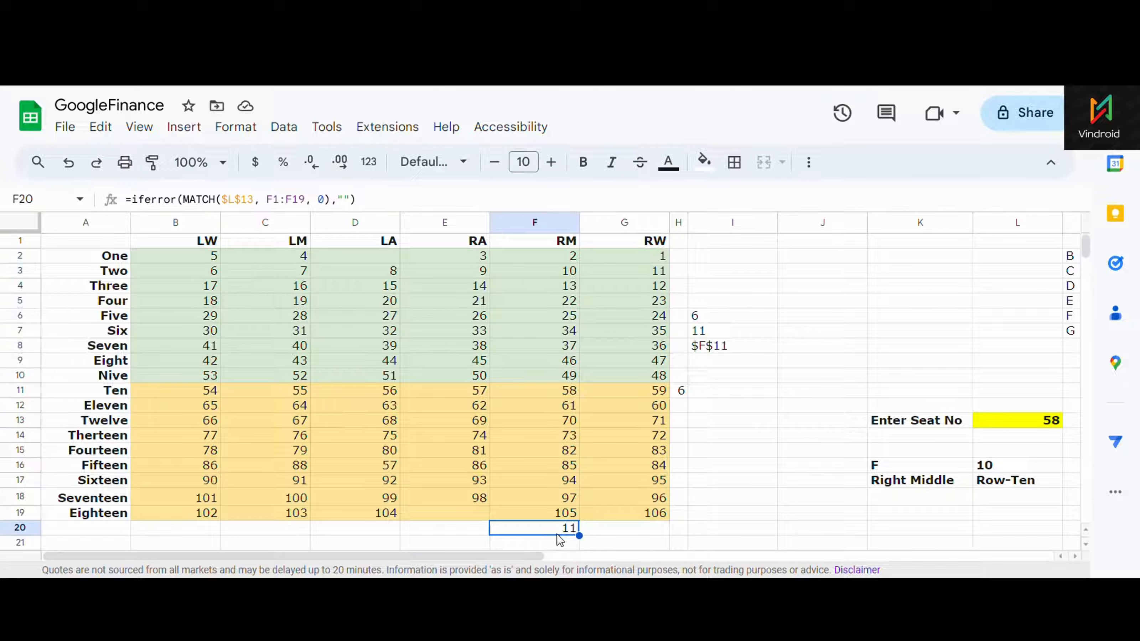
Step: Check F20 against the seat number in L13, and view the row-match formulas in H5 and H2
{"action": "left_click", "coordinate": [1048, 422]}
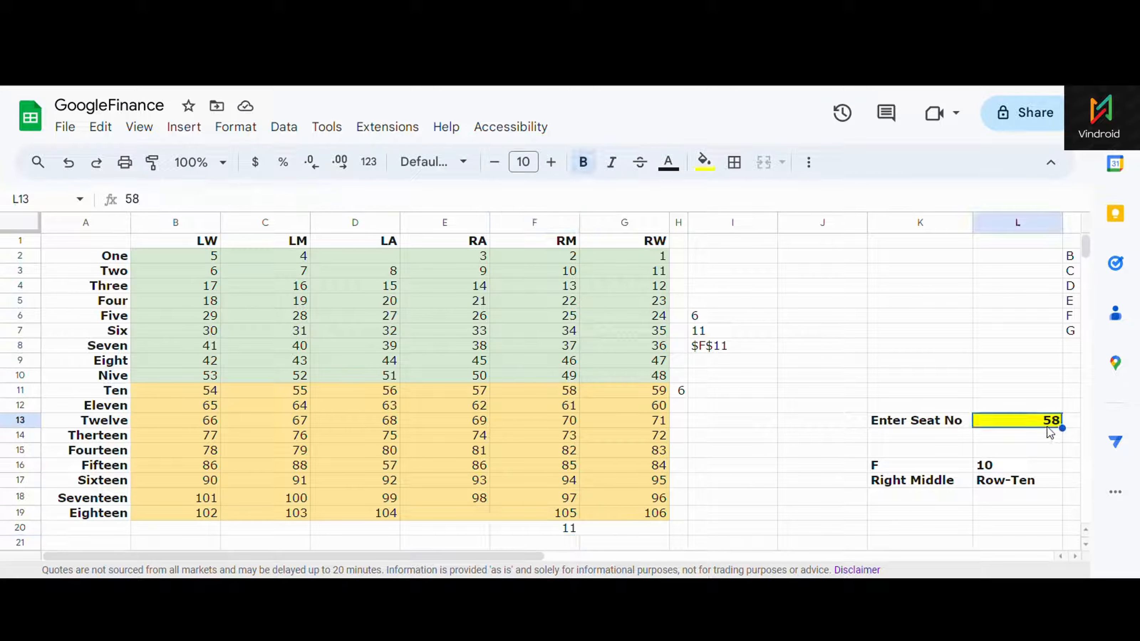
{"action": "left_click", "coordinate": [551, 529]}
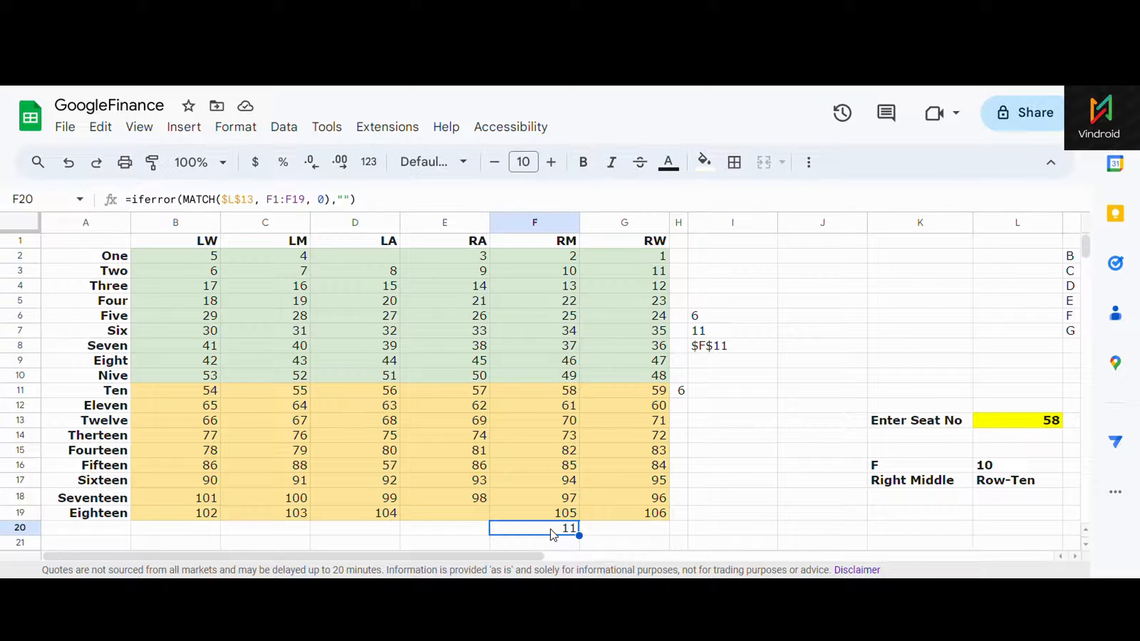
{"action": "left_click", "coordinate": [679, 300]}
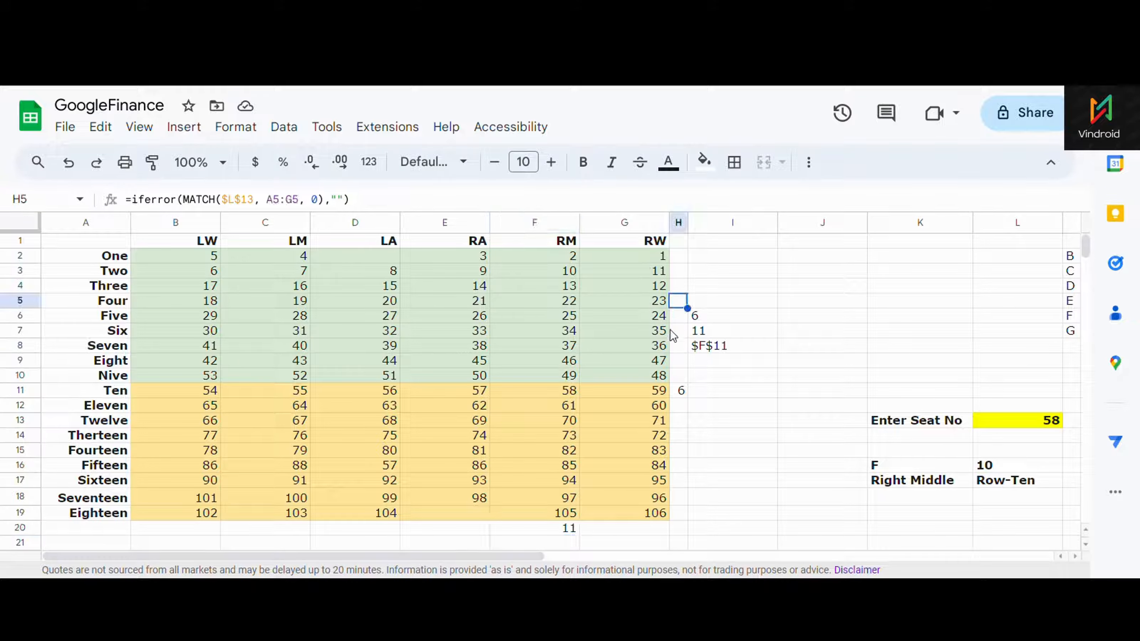
{"action": "left_click", "coordinate": [678, 257]}
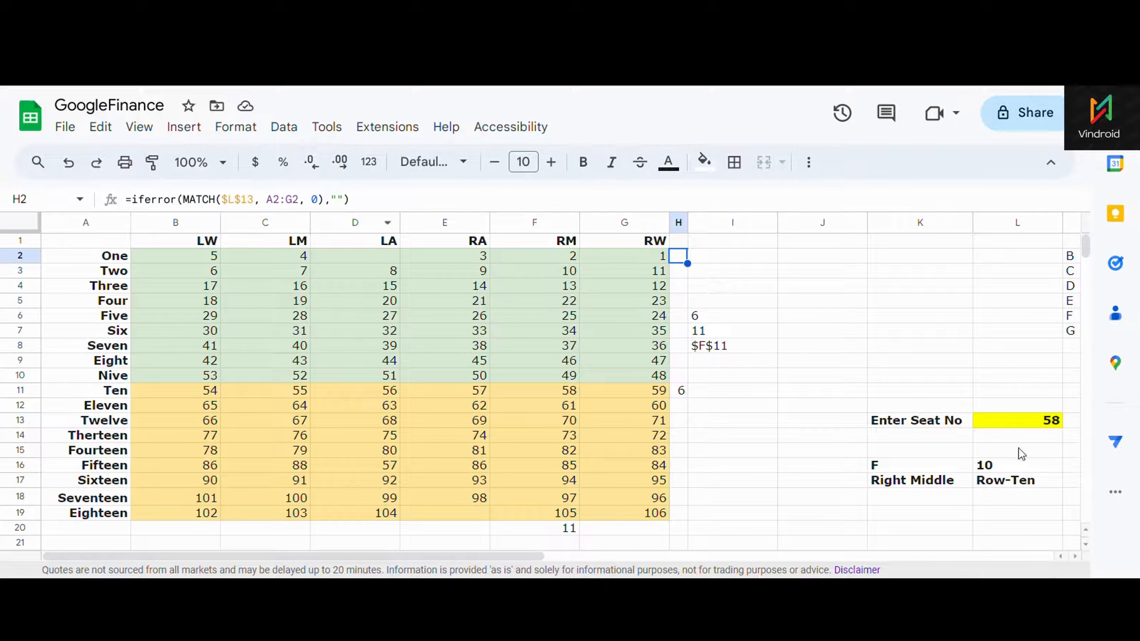
Step: Examine H2's row-match formula, including its L13 search key, A2:G2 range, exact-match type and blank error value
{"action": "left_click", "coordinate": [1022, 422]}
{"action": "left_click", "coordinate": [679, 255]}
{"action": "left_click", "coordinate": [292, 200]}
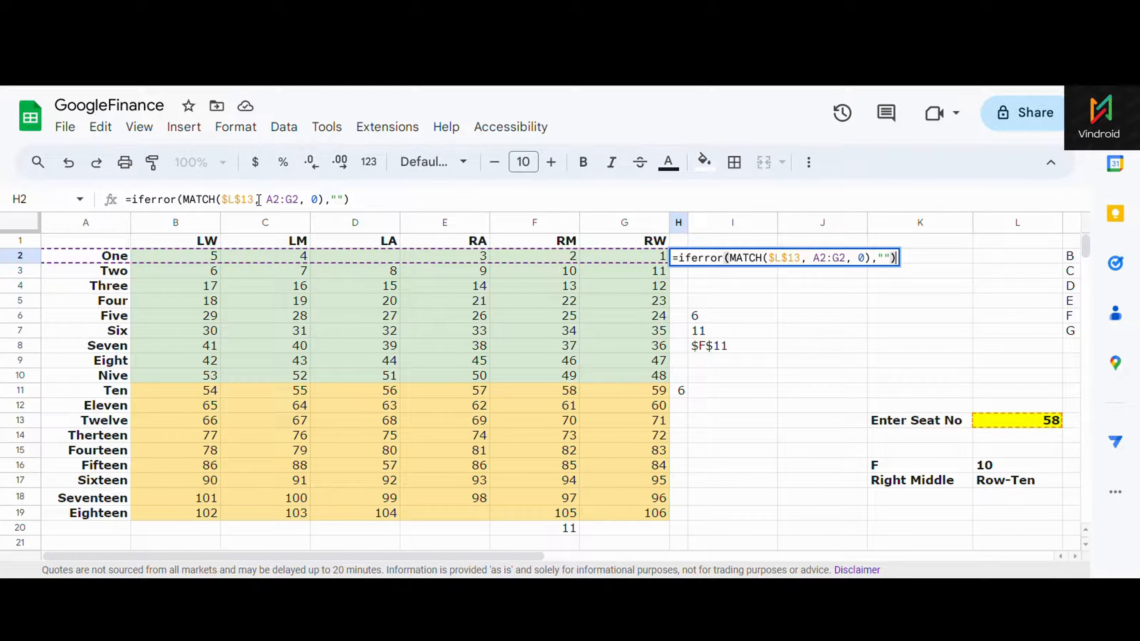
{"action": "left_click", "coordinate": [313, 199]}
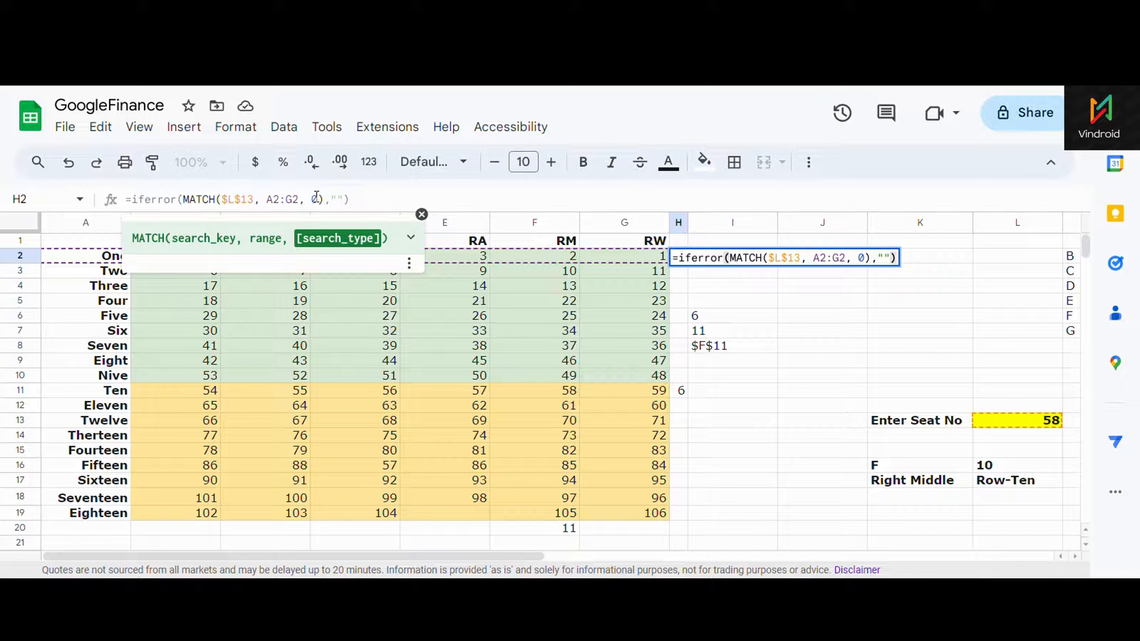
{"action": "left_click", "coordinate": [339, 200]}
{"action": "double_click", "coordinate": [555, 335]}
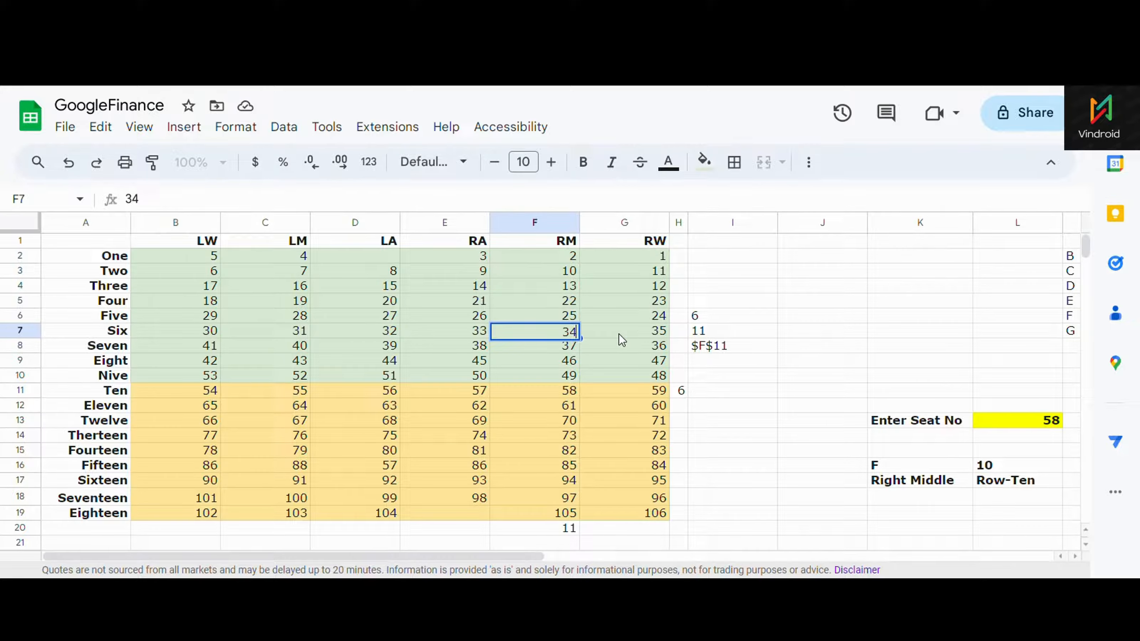
{"action": "left_click", "coordinate": [675, 257]}
{"action": "left_click", "coordinate": [624, 251]}
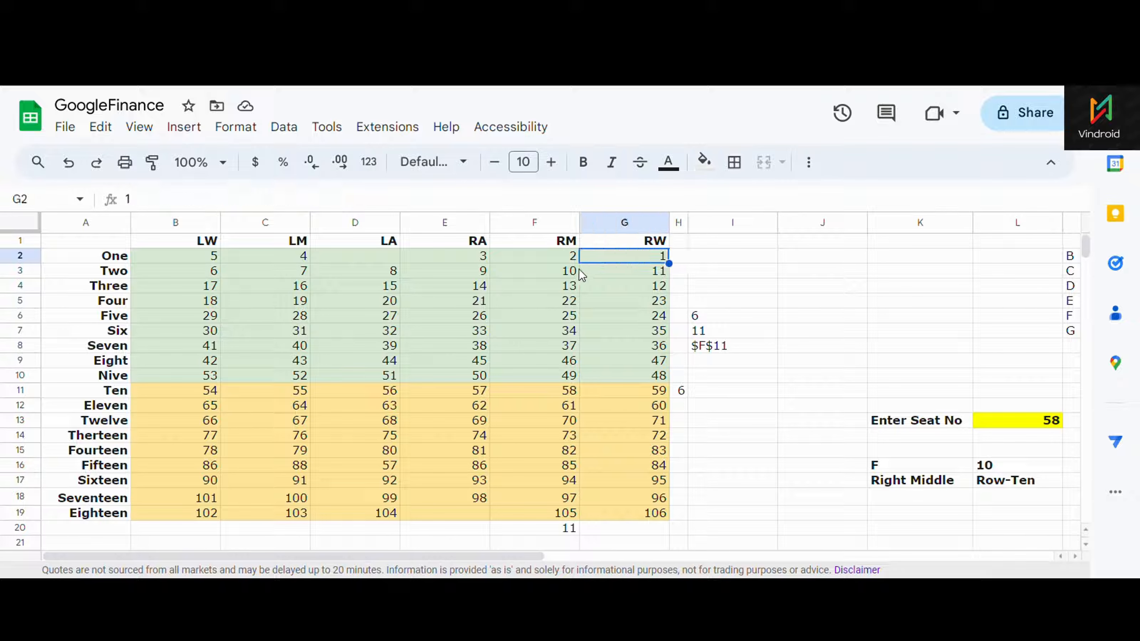
Step: Highlight row One's seats from B2 rightward to show the range that H2's row match searches
{"action": "key", "text": "Left"}
{"action": "key", "text": "Left"}
{"action": "key", "text": "Left"}
{"action": "key", "text": "Left"}
{"action": "key", "text": "Left"}
{"action": "key", "text": "shift+Right"}
{"action": "key", "text": "shift+Right"}
{"action": "key", "text": "shift+Right"}
{"action": "key", "text": "shift+Right"}
{"action": "key", "text": "shift+Right"}
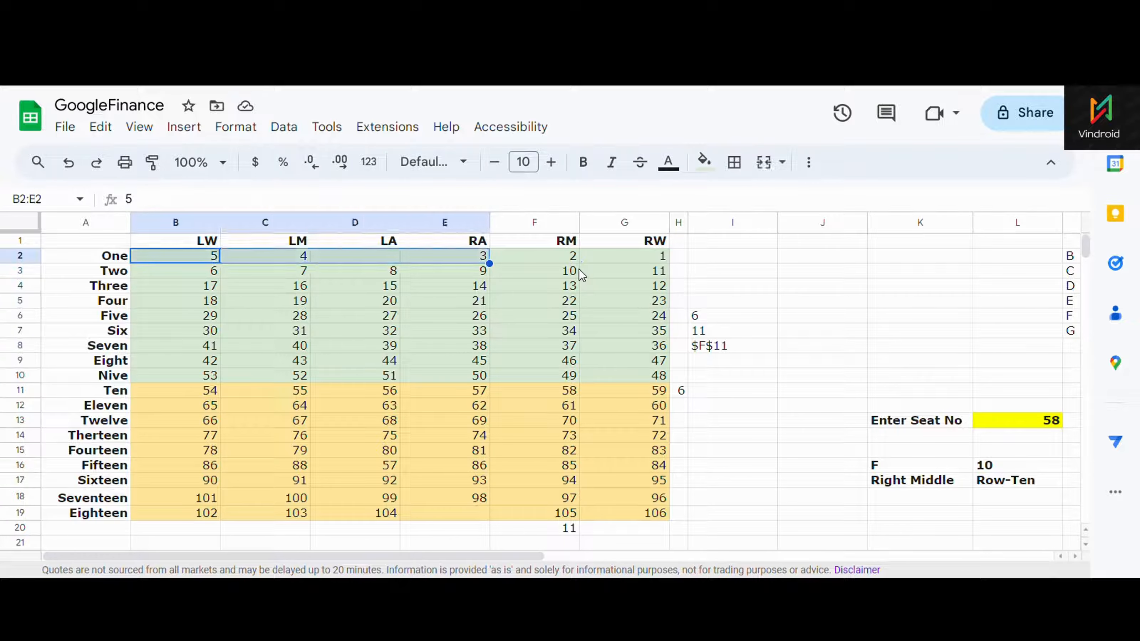
Step: Follow the seat rows down column RW through row Five to row Ten
{"action": "key", "text": "Down"}
{"action": "key", "text": "Down"}
{"action": "key", "text": "Down"}
{"action": "key", "text": "Down"}
{"action": "key", "text": "Right"}
{"action": "key", "text": "Right"}
{"action": "key", "text": "Right"}
{"action": "key", "text": "Right"}
{"action": "key", "text": "Right"}
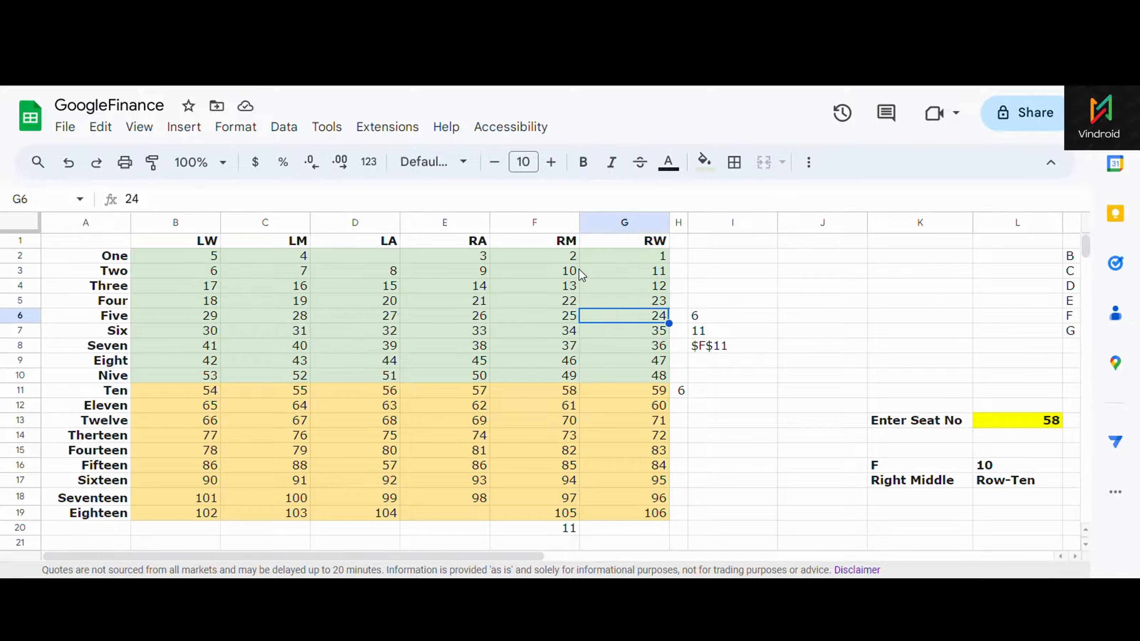
{"action": "key", "text": "Down"}
{"action": "key", "text": "Down"}
{"action": "key", "text": "Down"}
{"action": "key", "text": "Down"}
{"action": "key", "text": "Down"}
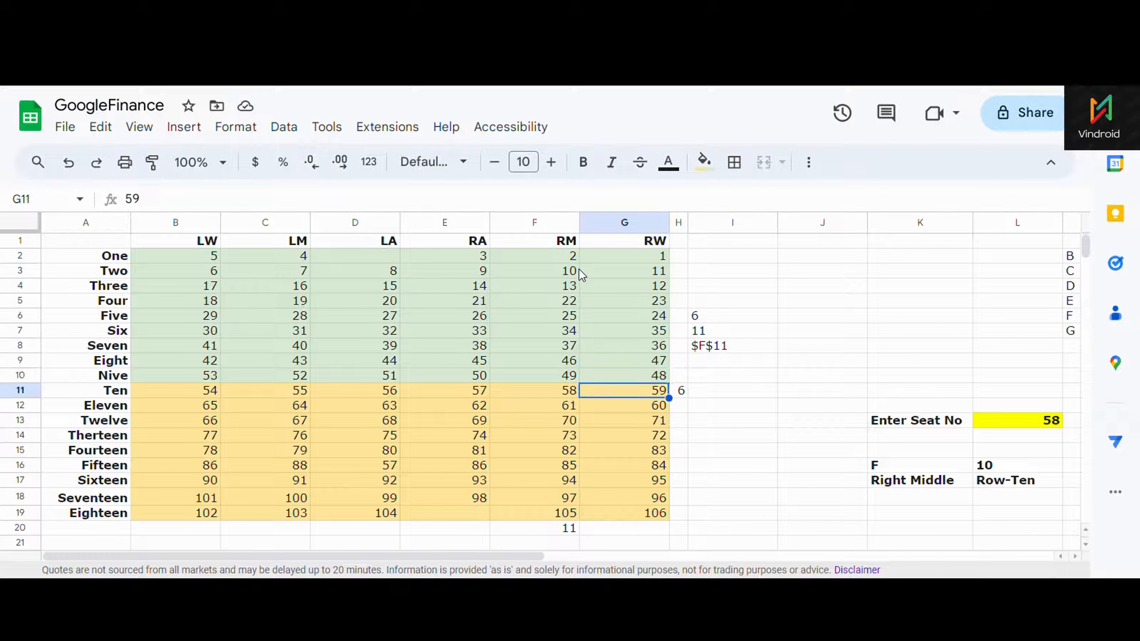
Step: Trace row Ten's seats from column LW across to seat 58 and on to the row-match formula in H11
{"action": "key", "text": "Left"}
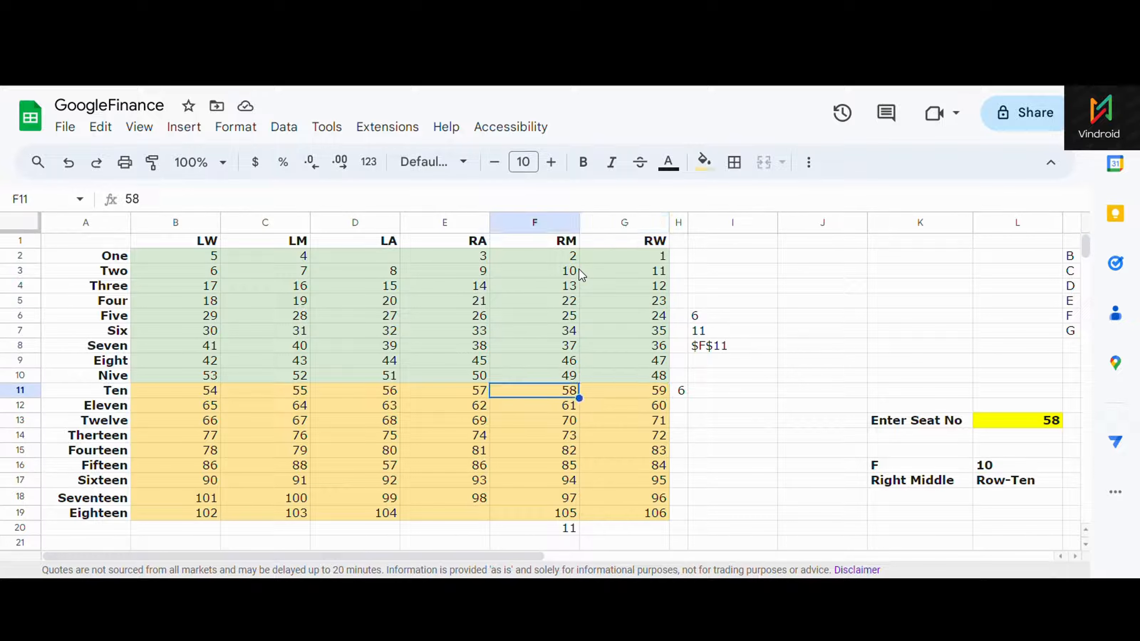
{"action": "key", "text": "Left"}
{"action": "key", "text": "Right"}
{"action": "key", "text": "Right"}
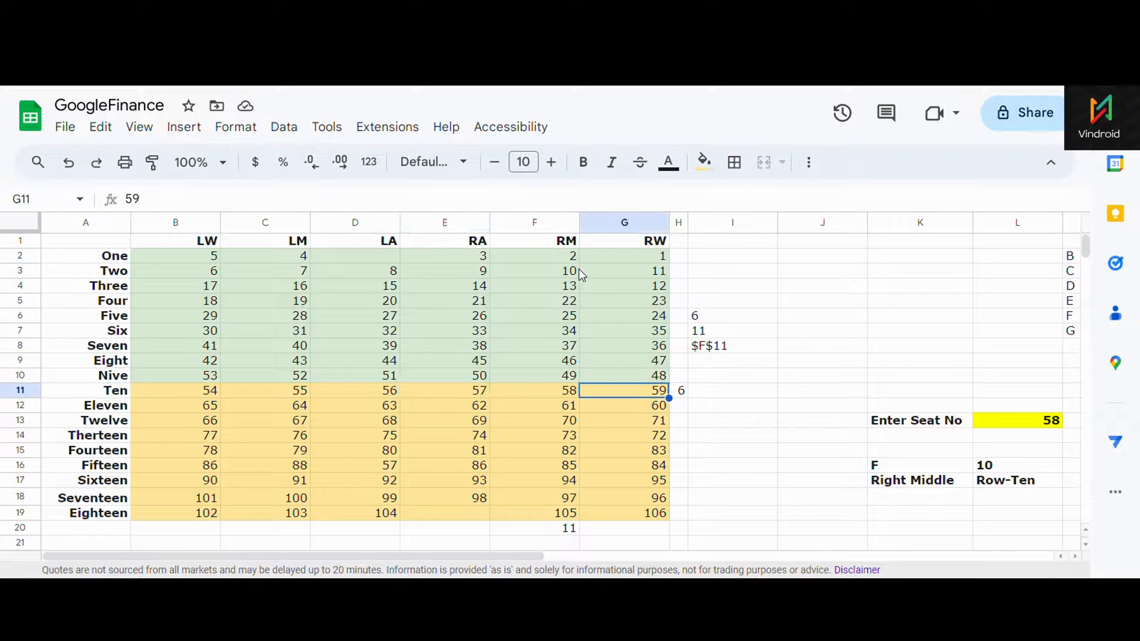
{"action": "key", "text": "Right"}
{"action": "key", "text": "Left"}
{"action": "key", "text": "Left"}
{"action": "key", "text": "Left"}
{"action": "key", "text": "Left"}
{"action": "key", "text": "Left"}
{"action": "key", "text": "Left"}
{"action": "key", "text": "Left"}
{"action": "key", "text": "Right"}
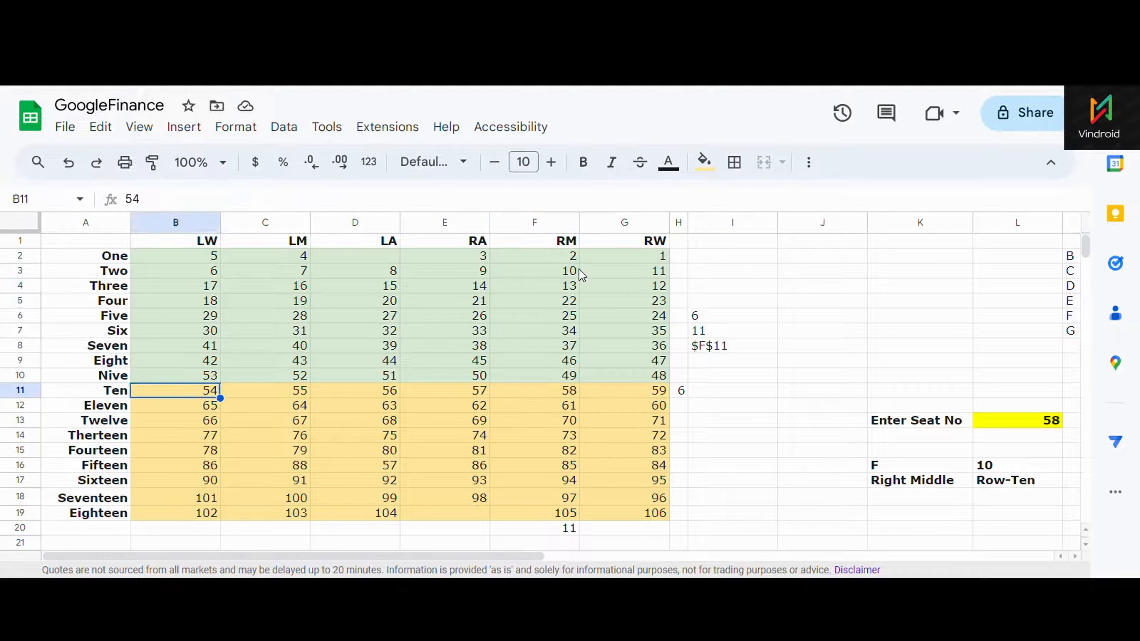
{"action": "key", "text": "Right"}
{"action": "key", "text": "Right"}
{"action": "key", "text": "Right"}
{"action": "key", "text": "Right"}
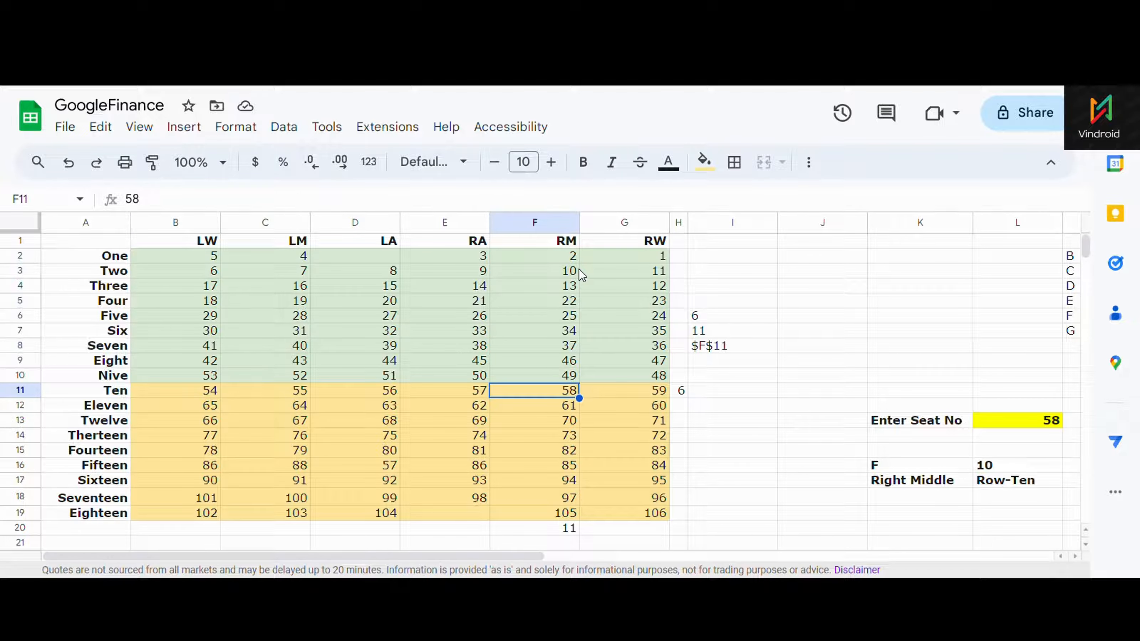
{"action": "key", "text": "Right"}
{"action": "key", "text": "Right"}
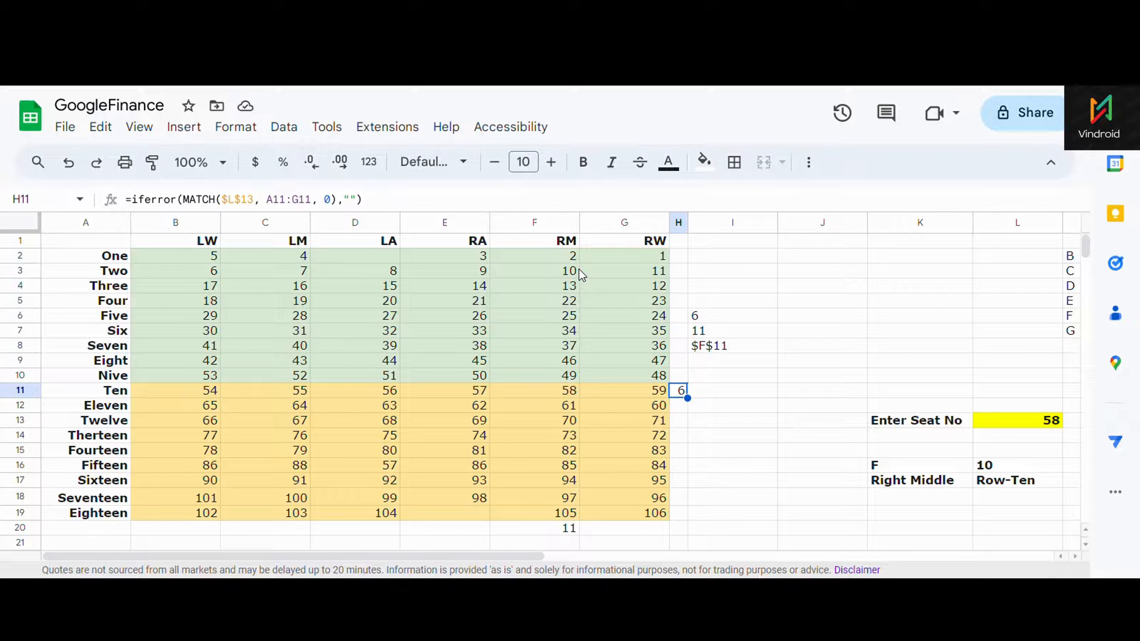
Step: Check the entered seat number in L13 and return to column RM's match formula in F20
{"action": "key", "text": "Right"}
{"action": "key", "text": "Right"}
{"action": "key", "text": "Right"}
{"action": "key", "text": "Right"}
{"action": "key", "text": "Down"}
{"action": "key", "text": "Down"}
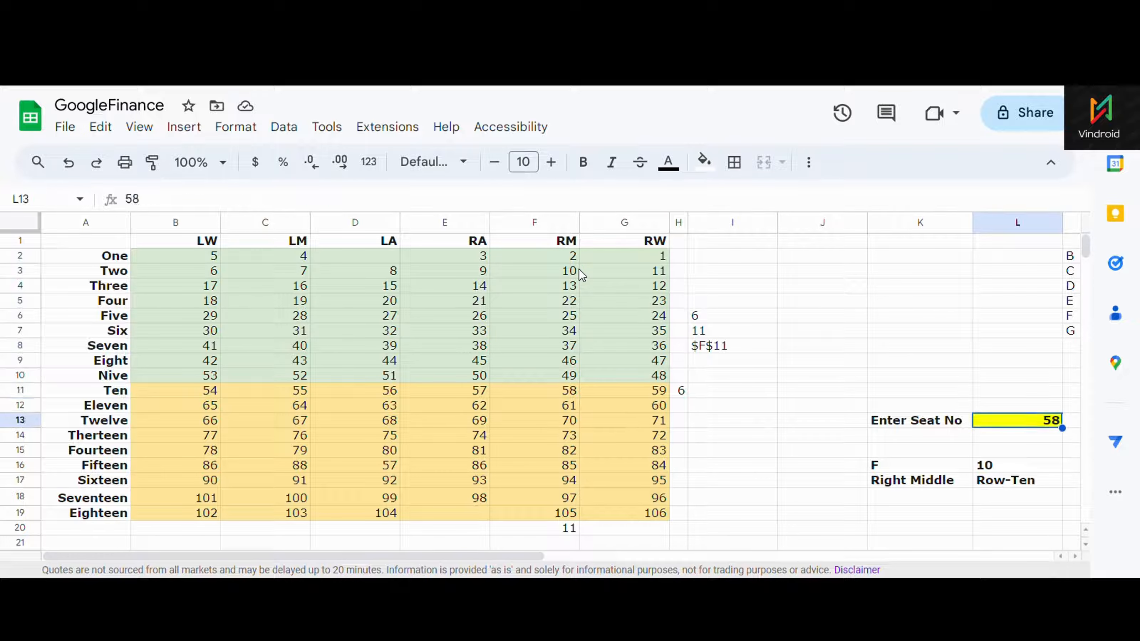
{"action": "key", "text": "Left"}
{"action": "key", "text": "Left"}
{"action": "key", "text": "Left"}
{"action": "key", "text": "Left"}
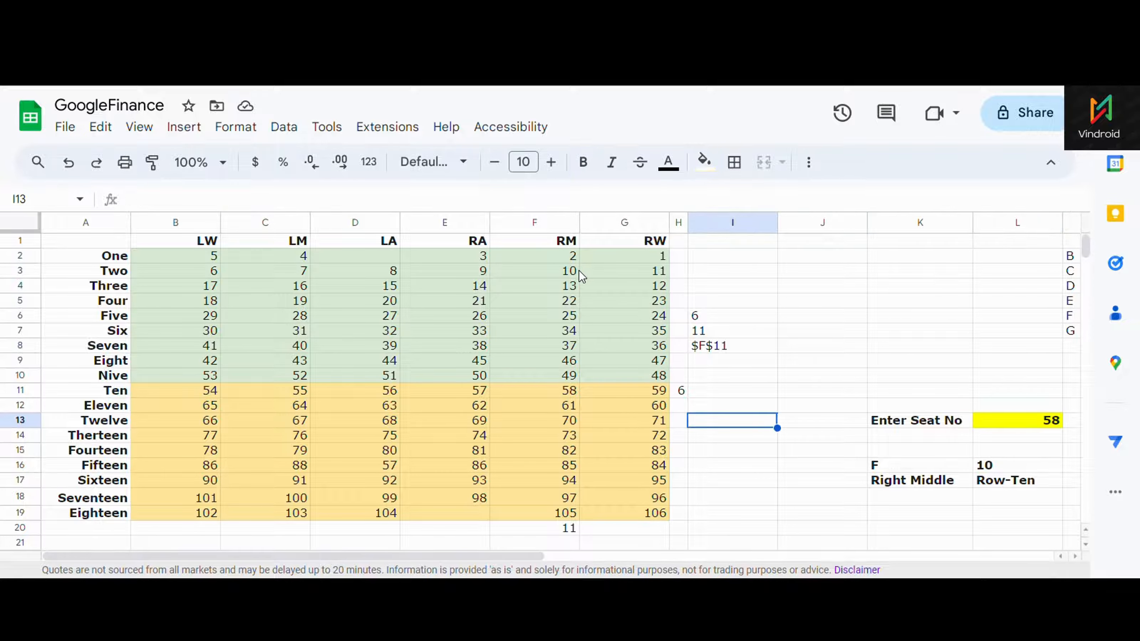
{"action": "key", "text": "Down"}
{"action": "key", "text": "Down"}
{"action": "key", "text": "Down"}
{"action": "key", "text": "Down"}
{"action": "key", "text": "Down"}
{"action": "key", "text": "Down"}
{"action": "key", "text": "Down"}
{"action": "key", "text": "Left"}
{"action": "key", "text": "Left"}
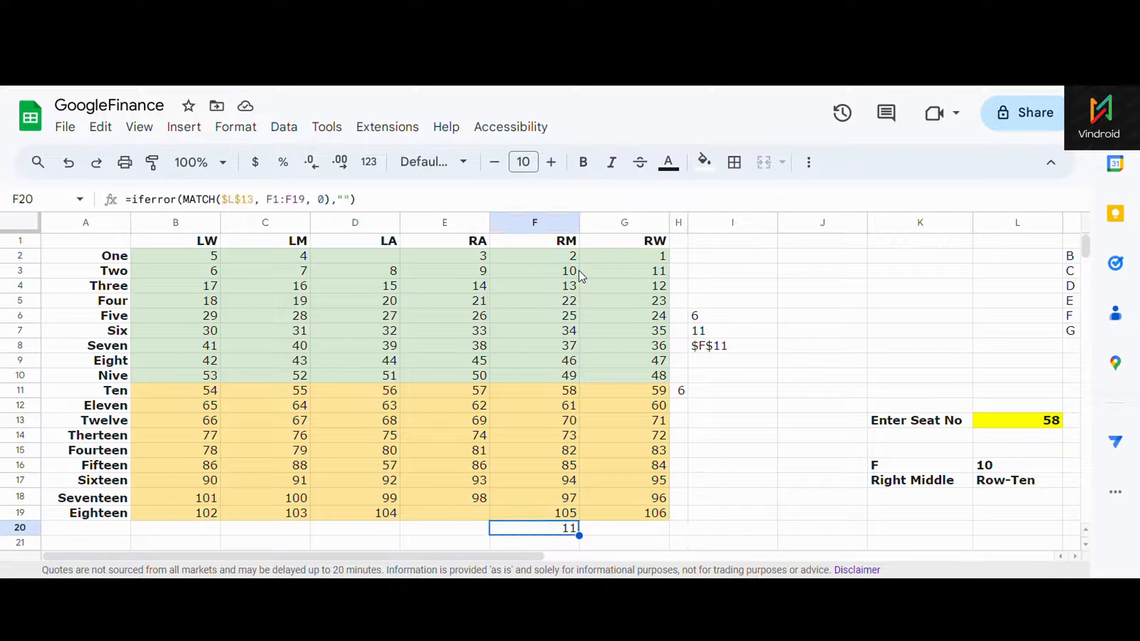
Step: Compare the column match in F20 with the row-match formula in H11
{"action": "key", "text": "Right"}
{"action": "key", "text": "Right"}
{"action": "key", "text": "Up"}
{"action": "key", "text": "Up"}
{"action": "key", "text": "Up"}
{"action": "key", "text": "Up"}
{"action": "key", "text": "Up"}
{"action": "key", "text": "Up"}
{"action": "key", "text": "Up"}
{"action": "key", "text": "Up"}
{"action": "key", "text": "Up"}
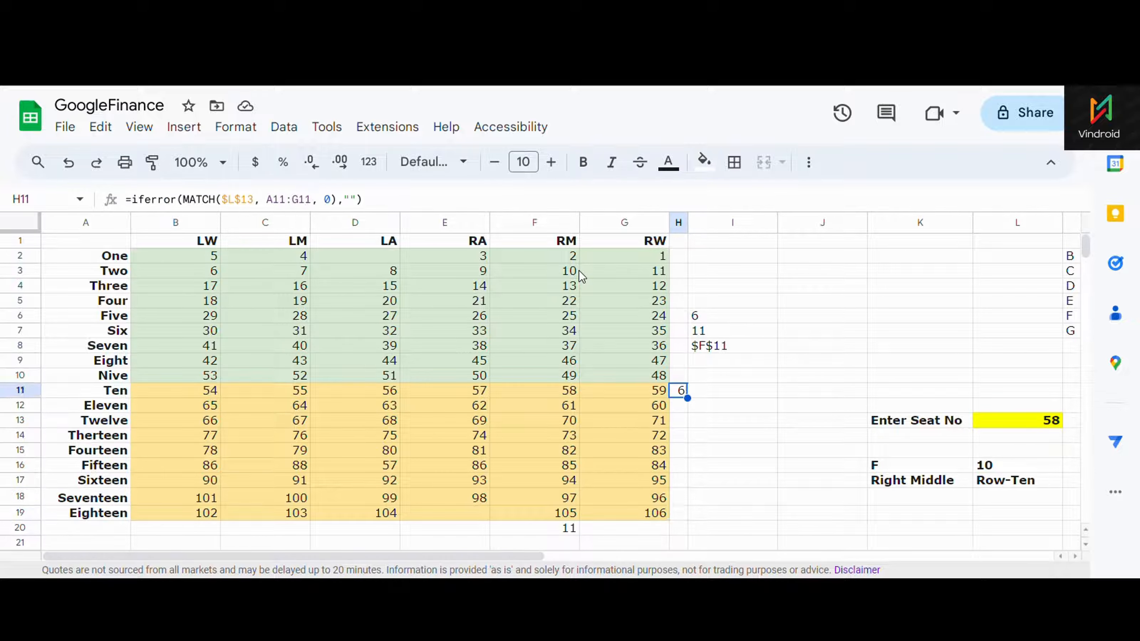
Step: Examine the row-match formulas below H11 and continue to the column-match formulas in row 20
{"action": "key", "text": "Down"}
{"action": "key", "text": "Down"}
{"action": "key", "text": "Down"}
{"action": "key", "text": "Down"}
{"action": "key", "text": "Down"}
{"action": "key", "text": "Down"}
{"action": "key", "text": "Down"}
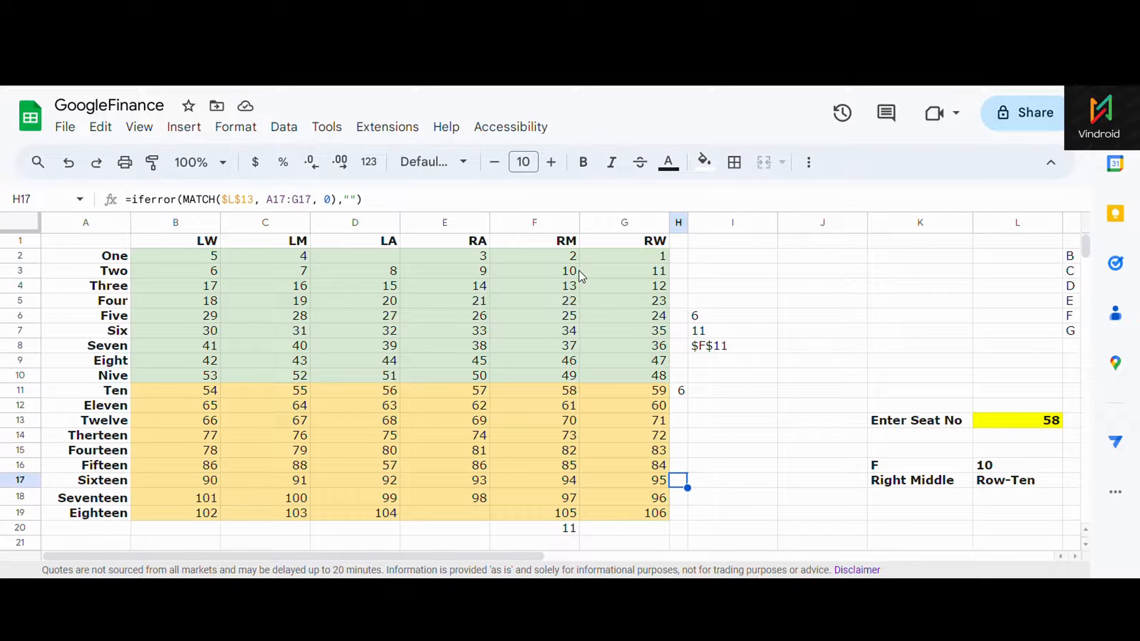
{"action": "key", "text": "Left"}
{"action": "key", "text": "Left"}
{"action": "key", "text": "Left"}
{"action": "key", "text": "Left"}
{"action": "key", "text": "Left"}
{"action": "key", "text": "Left"}
{"action": "key", "text": "Right"}
{"action": "key", "text": "Right"}
{"action": "key", "text": "Right"}
{"action": "key", "text": "Right"}
{"action": "key", "text": "Right"}
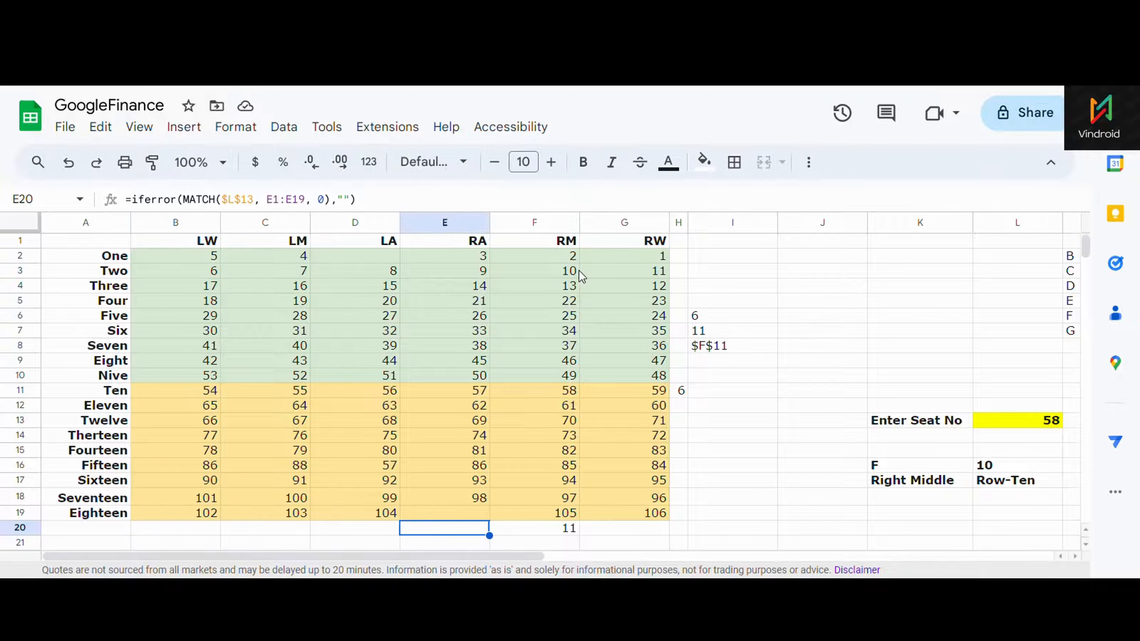
Step: Review the column-match formulas back and forth along row 20, from the LW column to G20
{"action": "key", "text": "Left"}
{"action": "key", "text": "Left"}
{"action": "key", "text": "Left"}
{"action": "key", "text": "Left"}
{"action": "key", "text": "Left"}
{"action": "key", "text": "Right"}
{"action": "key", "text": "Right"}
{"action": "key", "text": "Right"}
{"action": "key", "text": "Right"}
{"action": "key", "text": "Right"}
{"action": "key", "text": "Right"}
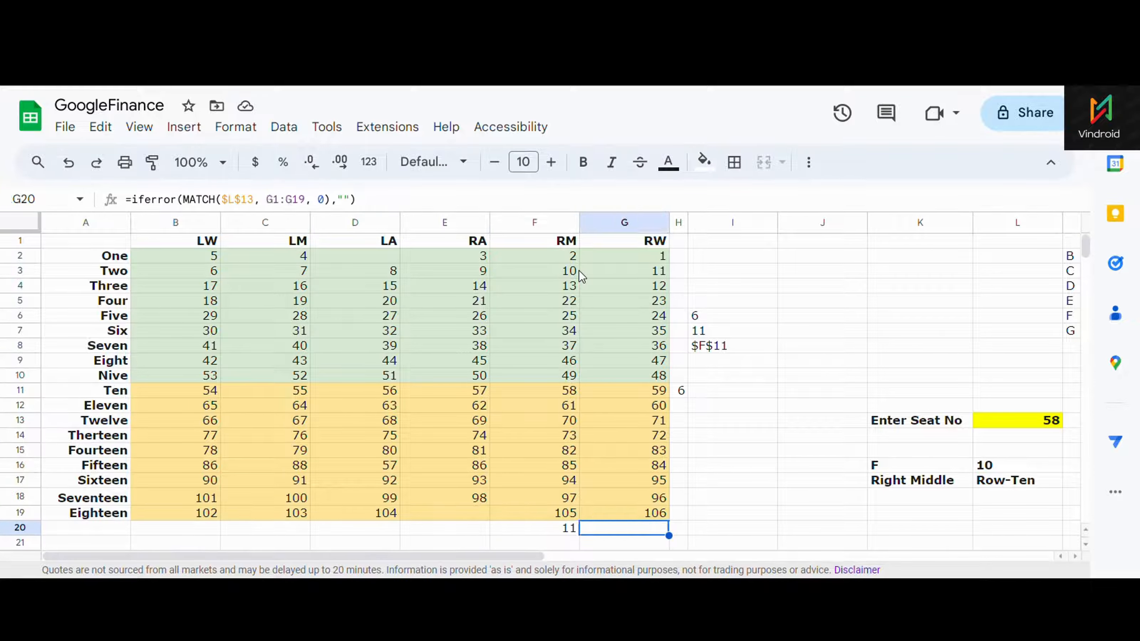
{"action": "key", "text": "Left"}
{"action": "key", "text": "Left"}
{"action": "key", "text": "Left"}
{"action": "key", "text": "Left"}
{"action": "key", "text": "Left"}
{"action": "key", "text": "Left"}
{"action": "key", "text": "Left"}
{"action": "key", "text": "Right"}
{"action": "key", "text": "Right"}
{"action": "key", "text": "Right"}
{"action": "key", "text": "Right"}
{"action": "key", "text": "Right"}
{"action": "key", "text": "Right"}
{"action": "key", "text": "Right"}
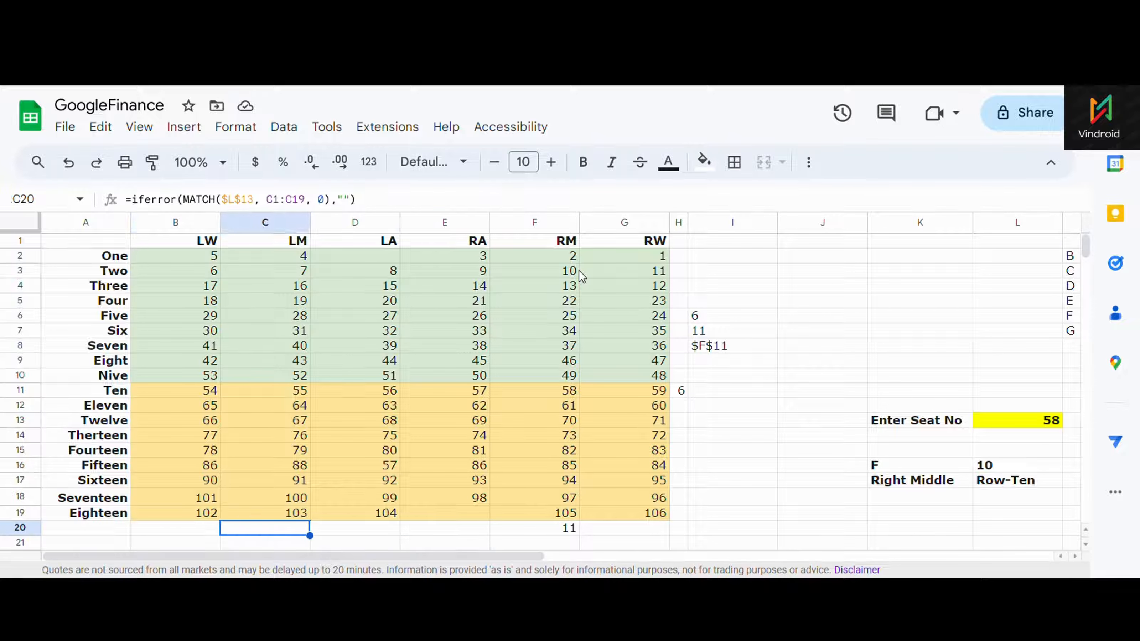
Step: Review the row-match formulas up column H to the first one in H2
{"action": "key", "text": "Up"}
{"action": "key", "text": "Up"}
{"action": "key", "text": "Up"}
{"action": "key", "text": "Up"}
{"action": "key", "text": "Up"}
{"action": "key", "text": "Up"}
{"action": "key", "text": "Up"}
{"action": "key", "text": "Up"}
{"action": "key", "text": "Up"}
{"action": "key", "text": "Up"}
{"action": "key", "text": "Up"}
{"action": "key", "text": "Up"}
{"action": "key", "text": "Up"}
{"action": "key", "text": "Up"}
{"action": "key", "text": "Up"}
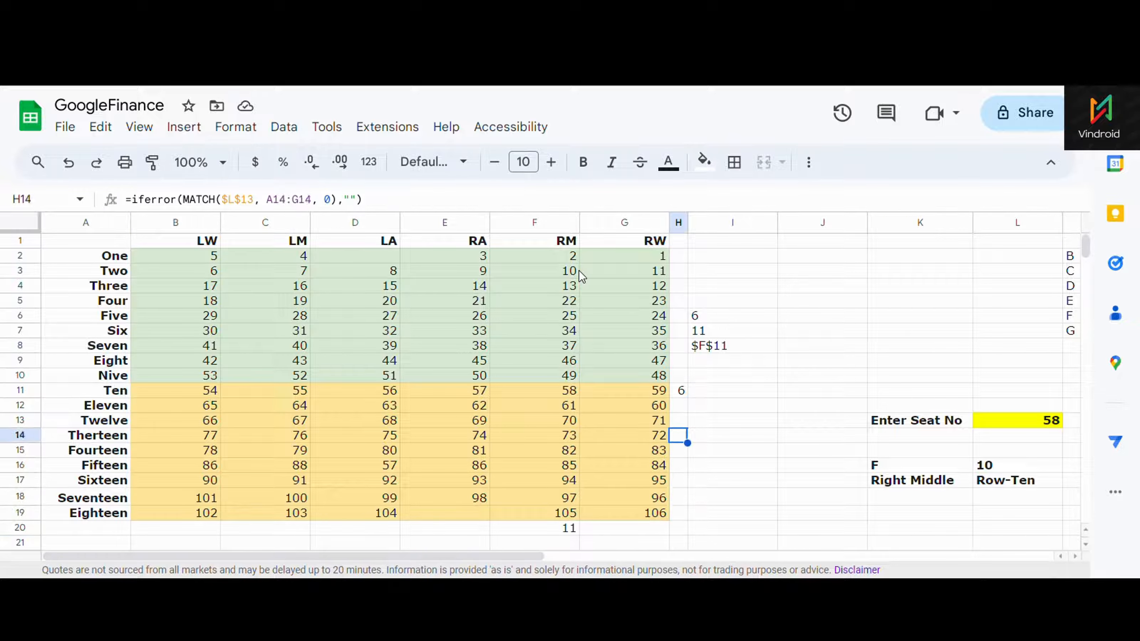
{"action": "key", "text": "Up"}
{"action": "key", "text": "Up"}
{"action": "key", "text": "Up"}
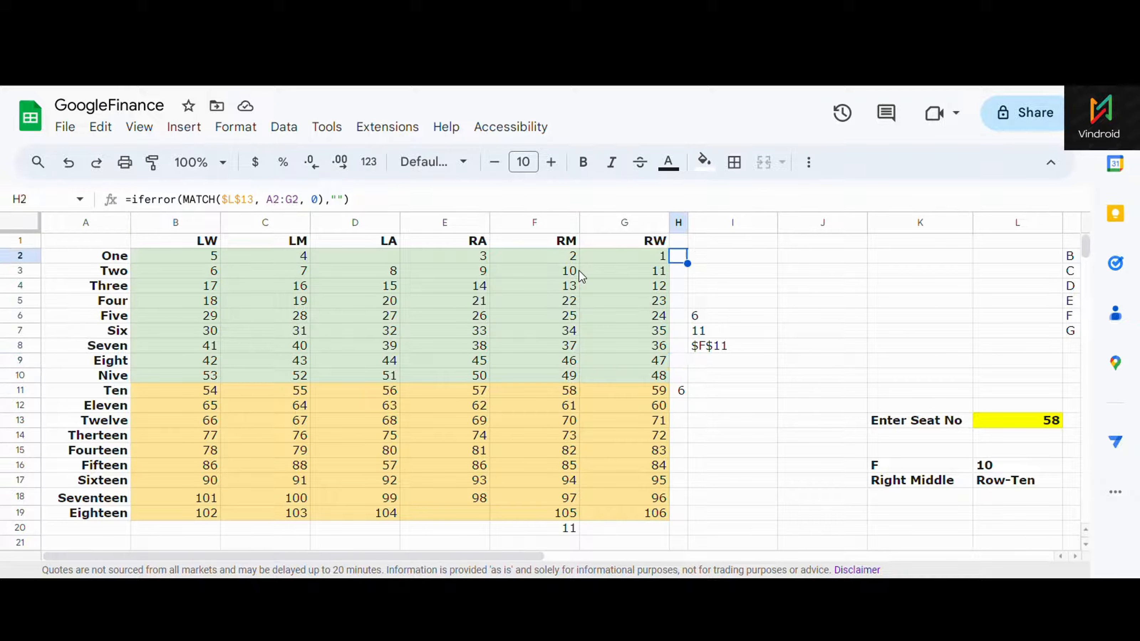
Step: View the numbered STEPS list under the reverse XLOOKUP heading, down to step 5 in row 33
{"action": "key", "text": "Down"}
{"action": "key", "text": "Down"}
{"action": "key", "text": "Down"}
{"action": "key", "text": "Down"}
{"action": "key", "text": "Down"}
{"action": "key", "text": "Down"}
{"action": "key", "text": "Down"}
{"action": "key", "text": "Down"}
{"action": "key", "text": "Down"}
{"action": "key", "text": "Down"}
{"action": "key", "text": "Down"}
{"action": "key", "text": "Down"}
{"action": "key", "text": "Down"}
{"action": "key", "text": "Down"}
{"action": "key", "text": "Down"}
{"action": "key", "text": "Down"}
{"action": "key", "text": "Down"}
{"action": "key", "text": "Down"}
{"action": "key", "text": "Down"}
{"action": "key", "text": "Down"}
{"action": "key", "text": "Left"}
{"action": "key", "text": "Left"}
{"action": "key", "text": "Left"}
{"action": "key", "text": "Left"}
{"action": "key", "text": "Left"}
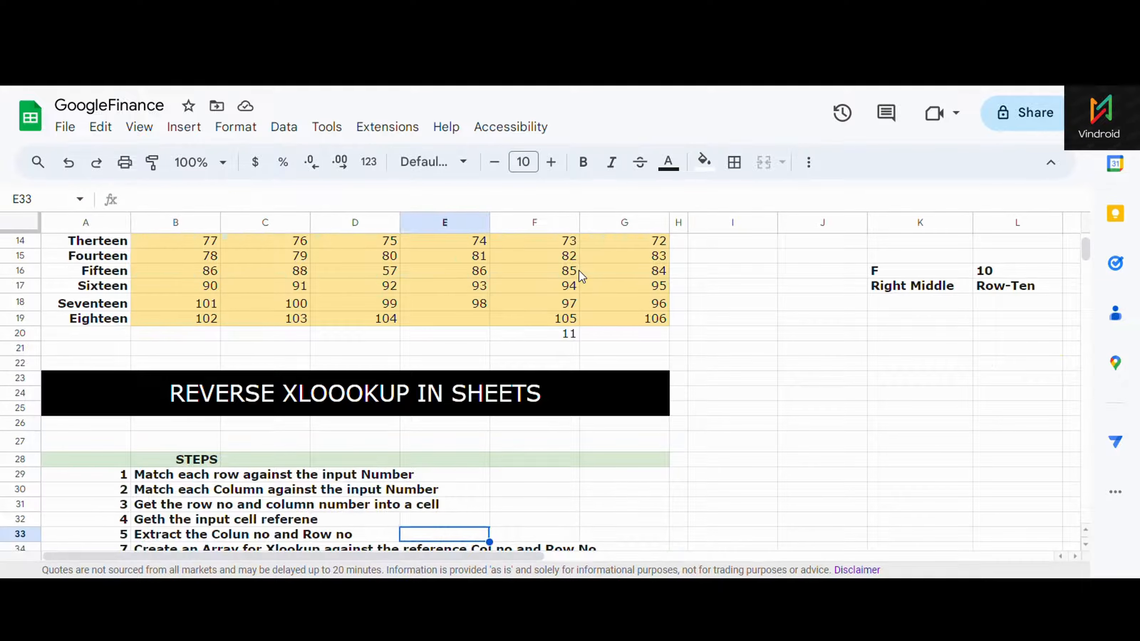
Step: Read through steps 1 to 3 of the STEPS list, from matching each row to getting both numbers into a cell
{"action": "key", "text": "Up"}
{"action": "key", "text": "Up"}
{"action": "key", "text": "Up"}
{"action": "key", "text": "Up"}
{"action": "key", "text": "Left"}
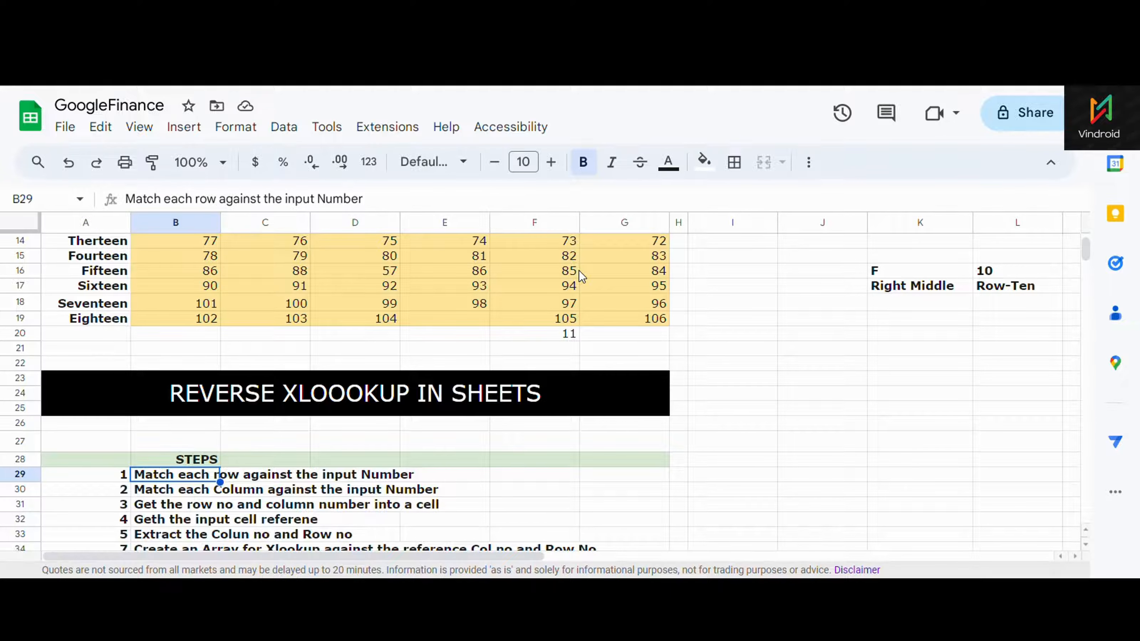
{"action": "key", "text": "Down"}
{"action": "key", "text": "Down"}
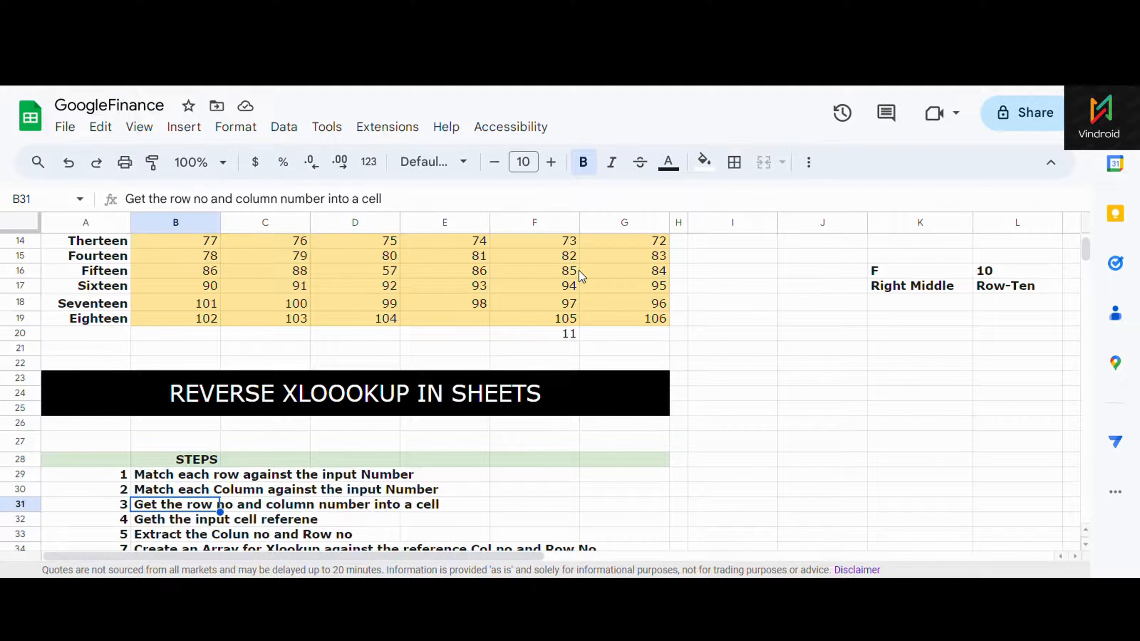
Step: Return to the seat chart and examine the column-match formulas along row 20
{"action": "key", "text": "Up"}
{"action": "key", "text": "Up"}
{"action": "key", "text": "Up"}
{"action": "key", "text": "Up"}
{"action": "key", "text": "Up"}
{"action": "key", "text": "Up"}
{"action": "key", "text": "Up"}
{"action": "key", "text": "Up"}
{"action": "key", "text": "Up"}
{"action": "key", "text": "Up"}
{"action": "key", "text": "Up"}
{"action": "key", "text": "Up"}
{"action": "key", "text": "Up"}
{"action": "key", "text": "Up"}
{"action": "key", "text": "Up"}
{"action": "key", "text": "Up"}
{"action": "key", "text": "Up"}
{"action": "key", "text": "Up"}
{"action": "key", "text": "Up"}
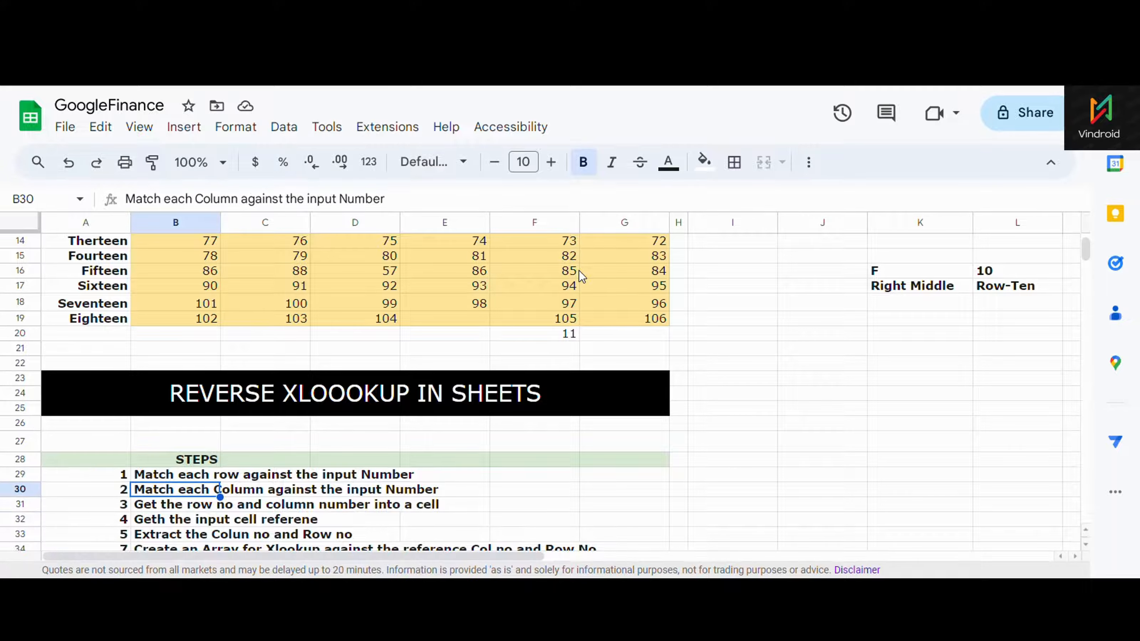
{"action": "key", "text": "Down"}
{"action": "key", "text": "Down"}
{"action": "key", "text": "Down"}
{"action": "key", "text": "Down"}
{"action": "key", "text": "Down"}
{"action": "key", "text": "Down"}
{"action": "key", "text": "Down"}
{"action": "key", "text": "Down"}
{"action": "key", "text": "Right"}
{"action": "key", "text": "Right"}
{"action": "key", "text": "Right"}
{"action": "key", "text": "Right"}
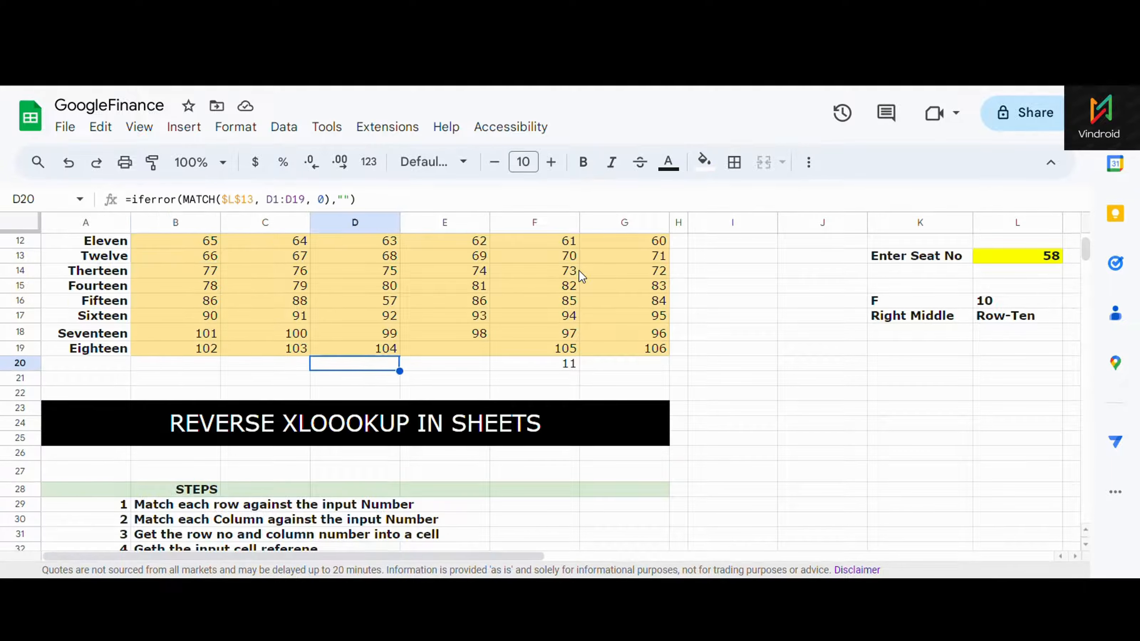
Step: Go up through the seat numbers in column F and inspect the row-match formulas from H11 to H13
{"action": "key", "text": "Up"}
{"action": "key", "text": "Up"}
{"action": "key", "text": "Up"}
{"action": "key", "text": "Up"}
{"action": "key", "text": "Up"}
{"action": "key", "text": "Up"}
{"action": "key", "text": "Up"}
{"action": "key", "text": "Up"}
{"action": "key", "text": "Up"}
{"action": "key", "text": "Up"}
{"action": "key", "text": "Up"}
{"action": "key", "text": "Up"}
{"action": "key", "text": "Up"}
{"action": "key", "text": "Up"}
{"action": "key", "text": "Up"}
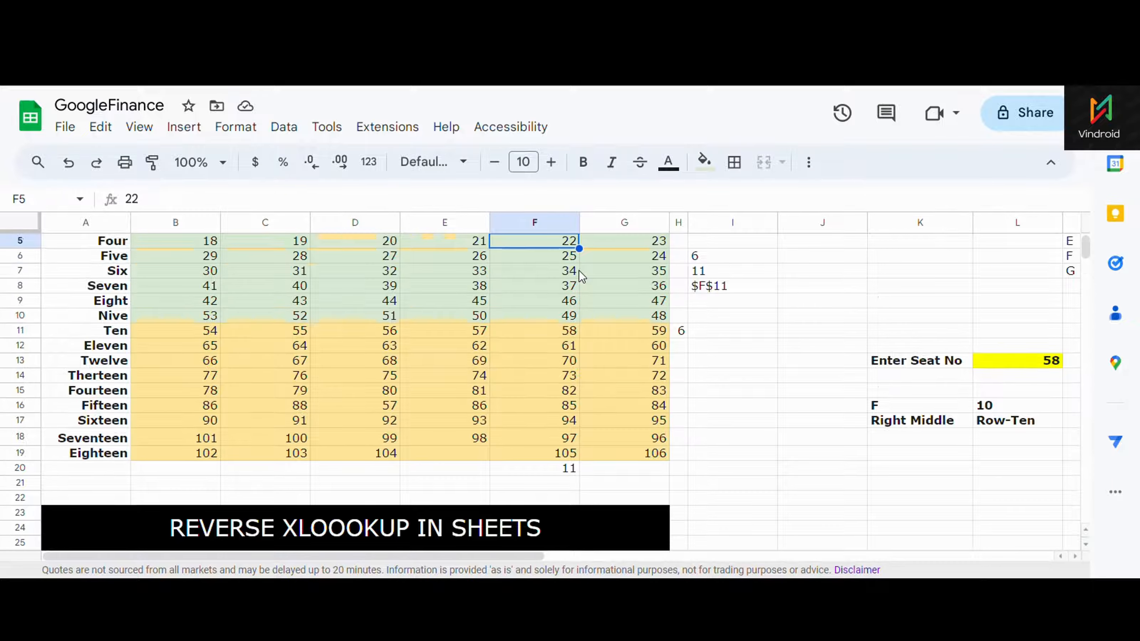
{"action": "key", "text": "Right"}
{"action": "key", "text": "Right"}
{"action": "key", "text": "Down"}
{"action": "key", "text": "Down"}
{"action": "key", "text": "Down"}
{"action": "key", "text": "Down"}
{"action": "key", "text": "Down"}
{"action": "key", "text": "Down"}
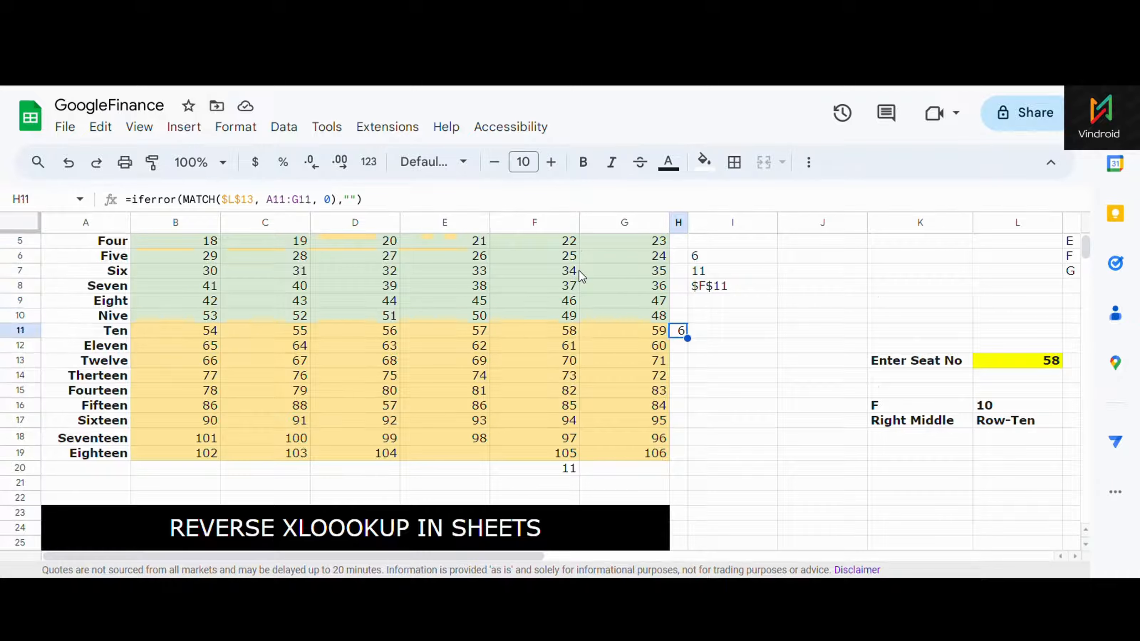
{"action": "key", "text": "Down"}
{"action": "key", "text": "Down"}
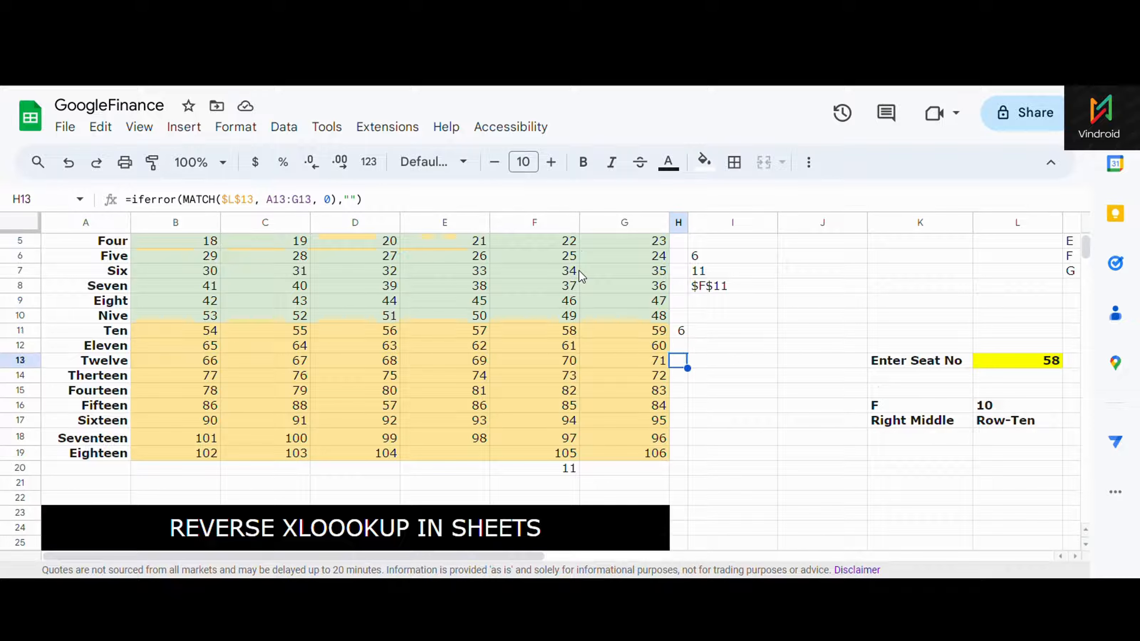
Step: Review the row-match formulas above and below H11, continuing down column H to H20
{"action": "key", "text": "Up"}
{"action": "key", "text": "Up"}
{"action": "key", "text": "Up"}
{"action": "key", "text": "Up"}
{"action": "key", "text": "Up"}
{"action": "key", "text": "Down"}
{"action": "key", "text": "Down"}
{"action": "key", "text": "Down"}
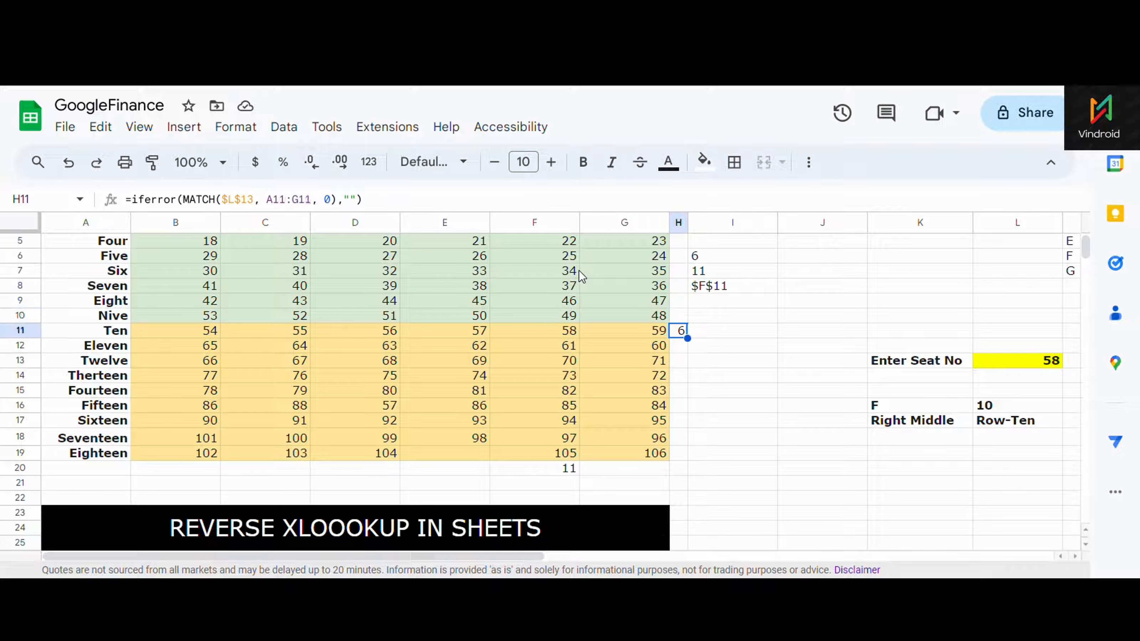
{"action": "key", "text": "Down"}
{"action": "key", "text": "Down"}
{"action": "key", "text": "Down"}
{"action": "key", "text": "Down"}
{"action": "key", "text": "Down"}
{"action": "key", "text": "Down"}
{"action": "key", "text": "Down"}
{"action": "key", "text": "Down"}
{"action": "key", "text": "Down"}
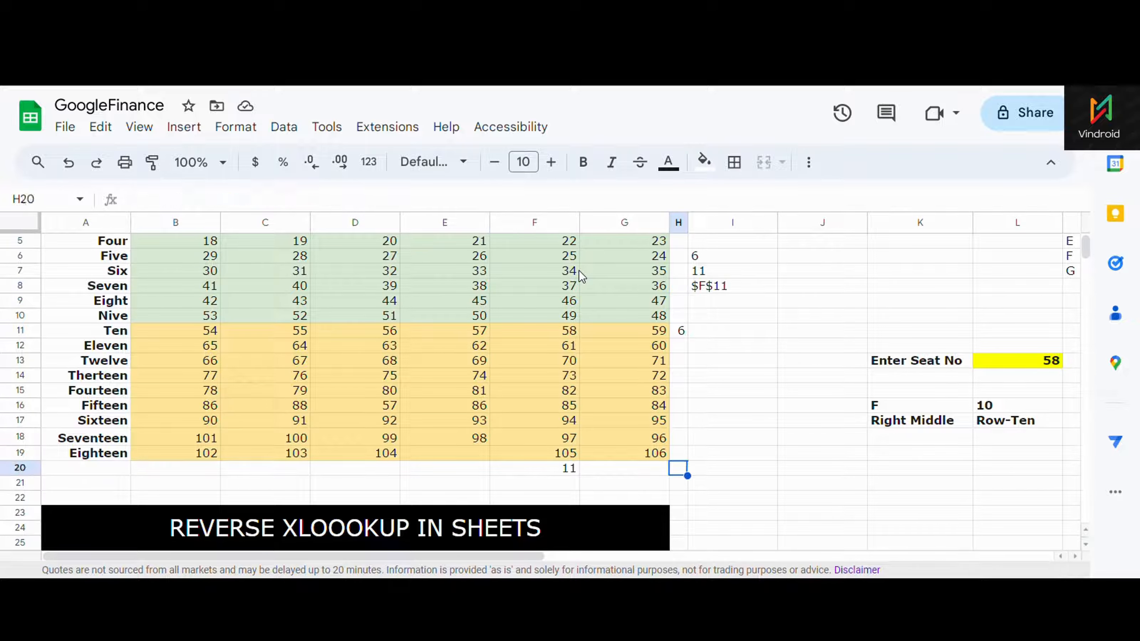
Step: Revisit the column match in row 20, go back up column H, and view the INDEX formula in I6
{"action": "key", "text": "Left"}
{"action": "key", "text": "Left"}
{"action": "key", "text": "Right"}
{"action": "key", "text": "Right"}
{"action": "key", "text": "Up"}
{"action": "key", "text": "Up"}
{"action": "key", "text": "Up"}
{"action": "key", "text": "Up"}
{"action": "key", "text": "Up"}
{"action": "key", "text": "Up"}
{"action": "key", "text": "Up"}
{"action": "key", "text": "Up"}
{"action": "key", "text": "Up"}
{"action": "key", "text": "Up"}
{"action": "key", "text": "Up"}
{"action": "key", "text": "Up"}
{"action": "key", "text": "Up"}
{"action": "key", "text": "Up"}
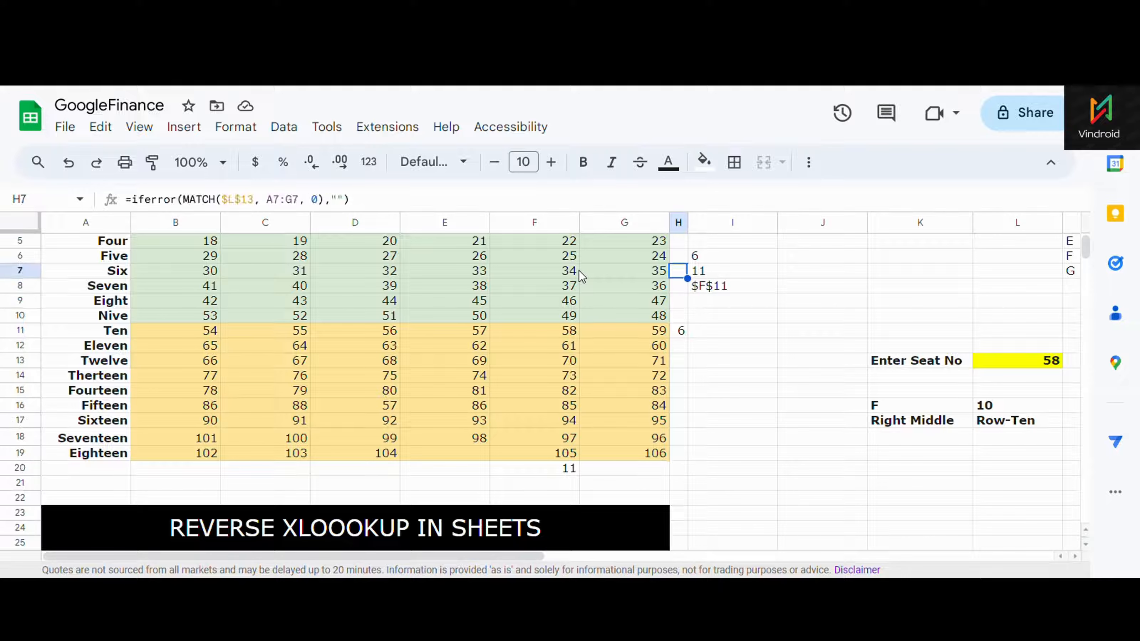
{"action": "key", "text": "Right"}
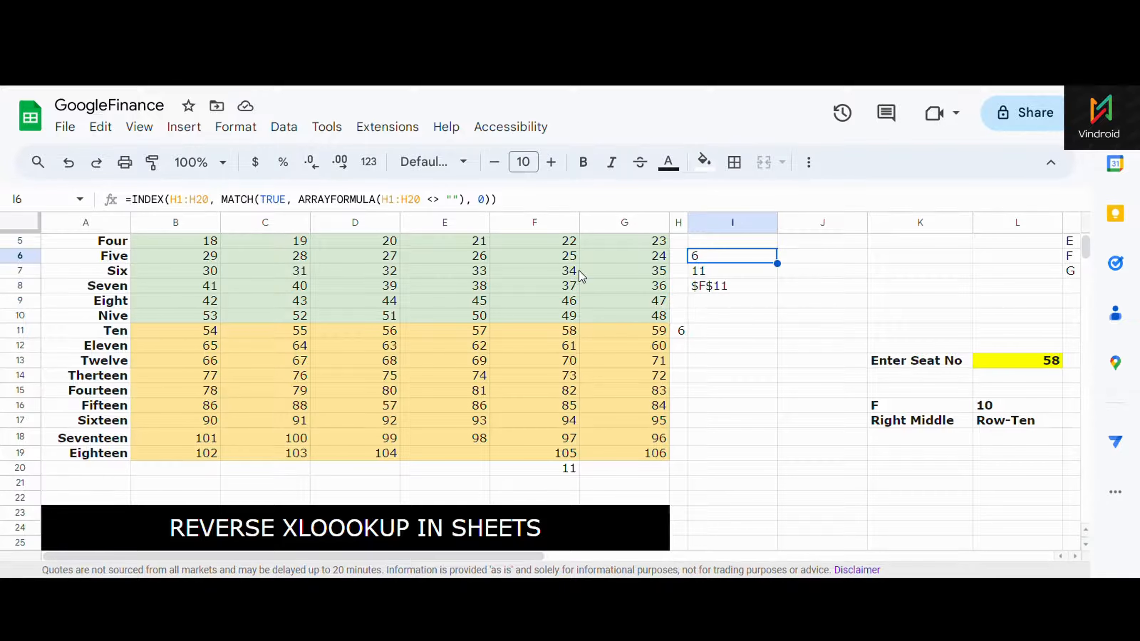
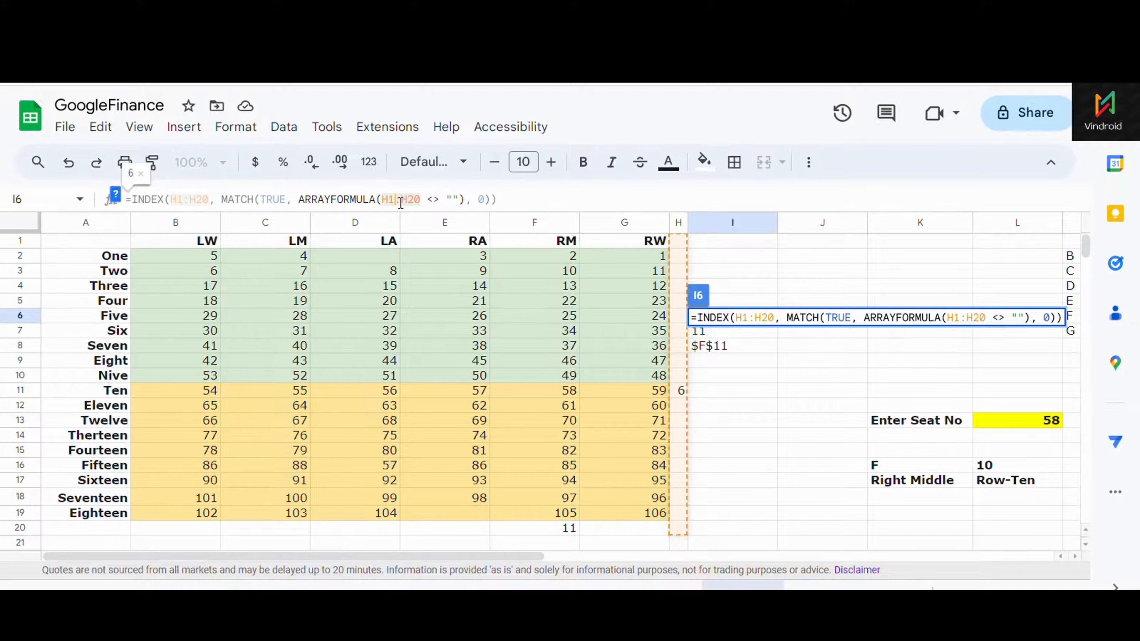
Step: Examine the ARRAYFORMULA(H1:H20 <> "") condition inside the I6 formula, including its range, not-equal operator and empty string
{"action": "left_click", "coordinate": [433, 201]}
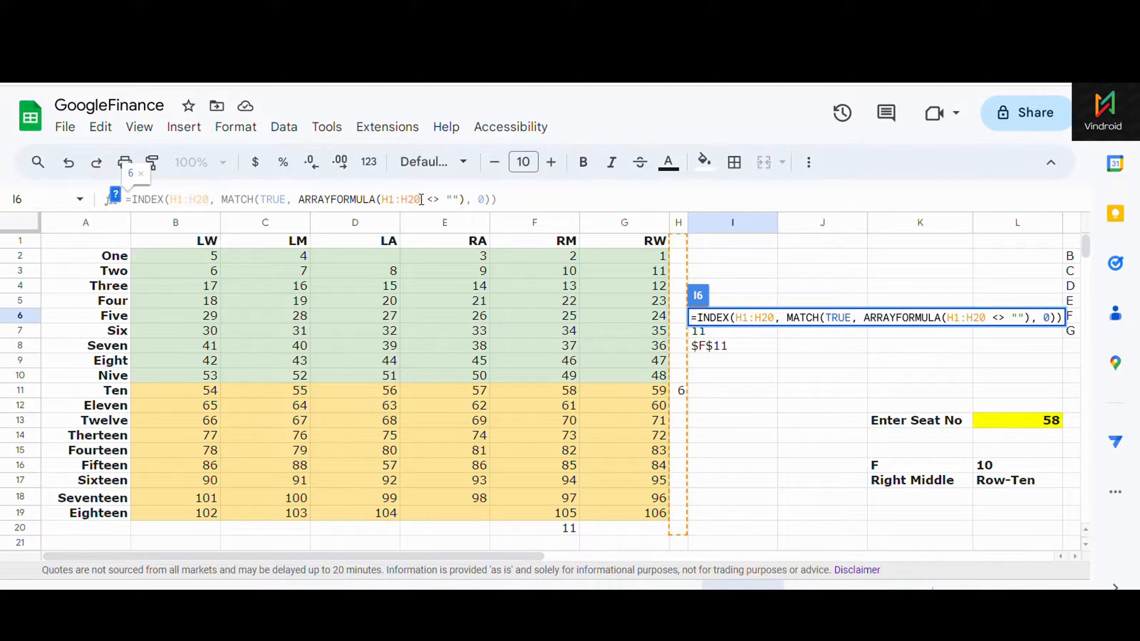
{"action": "double_click", "coordinate": [437, 200]}
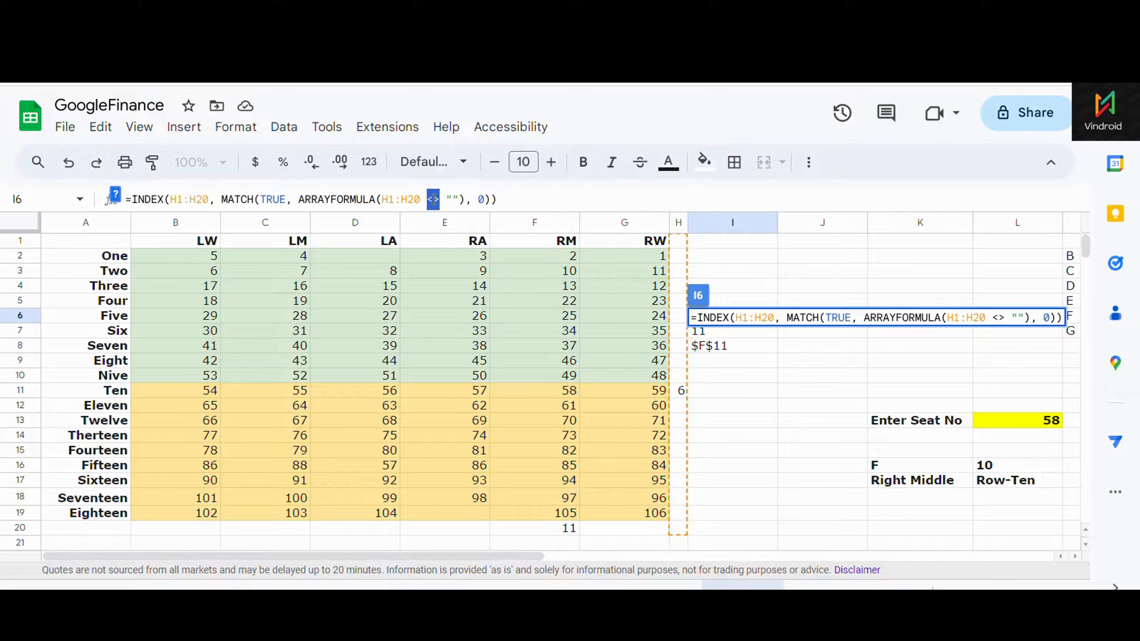
{"action": "double_click", "coordinate": [452, 200]}
{"action": "left_click", "coordinate": [385, 201]}
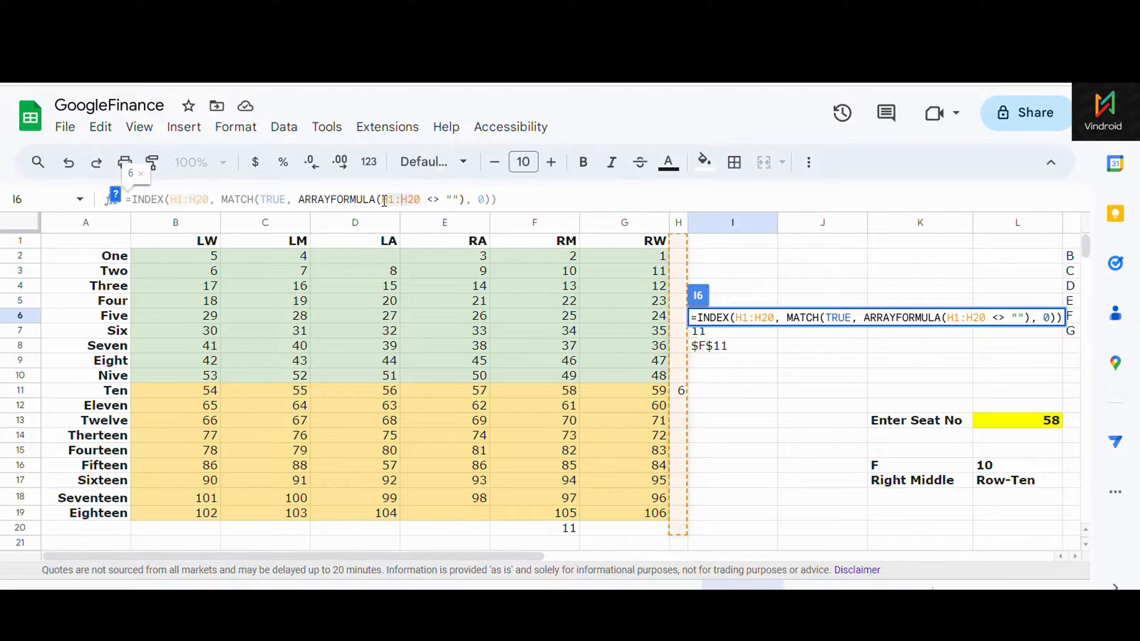
{"action": "left_click_drag", "start_coordinate": [358, 198], "coordinate": [363, 199]}
{"action": "left_click", "coordinate": [399, 201]}
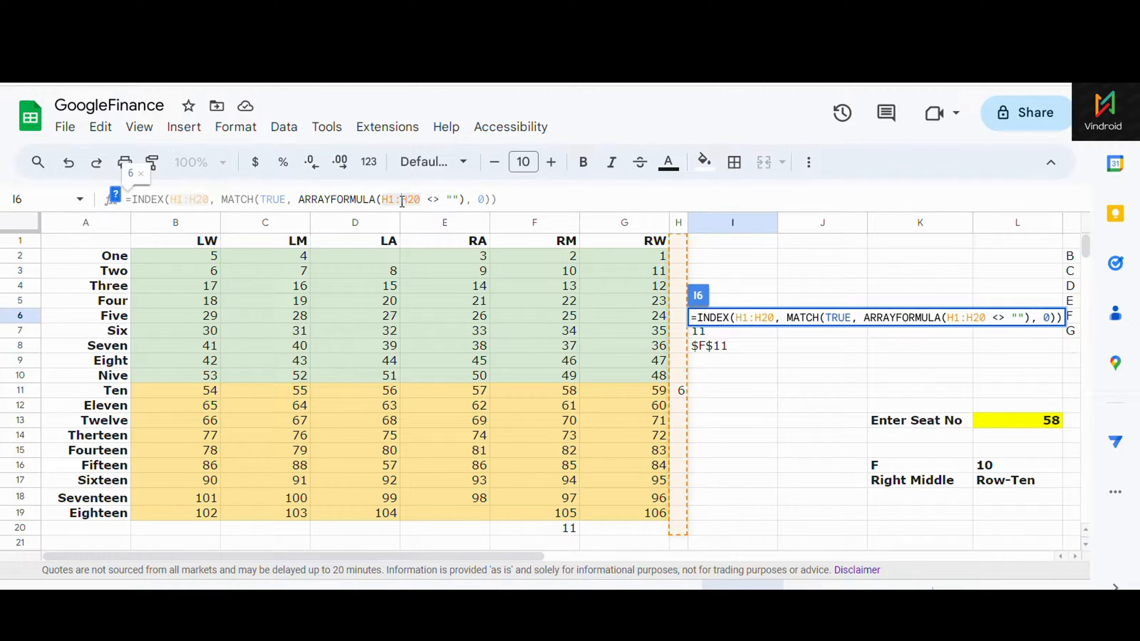
{"action": "left_click", "coordinate": [441, 202]}
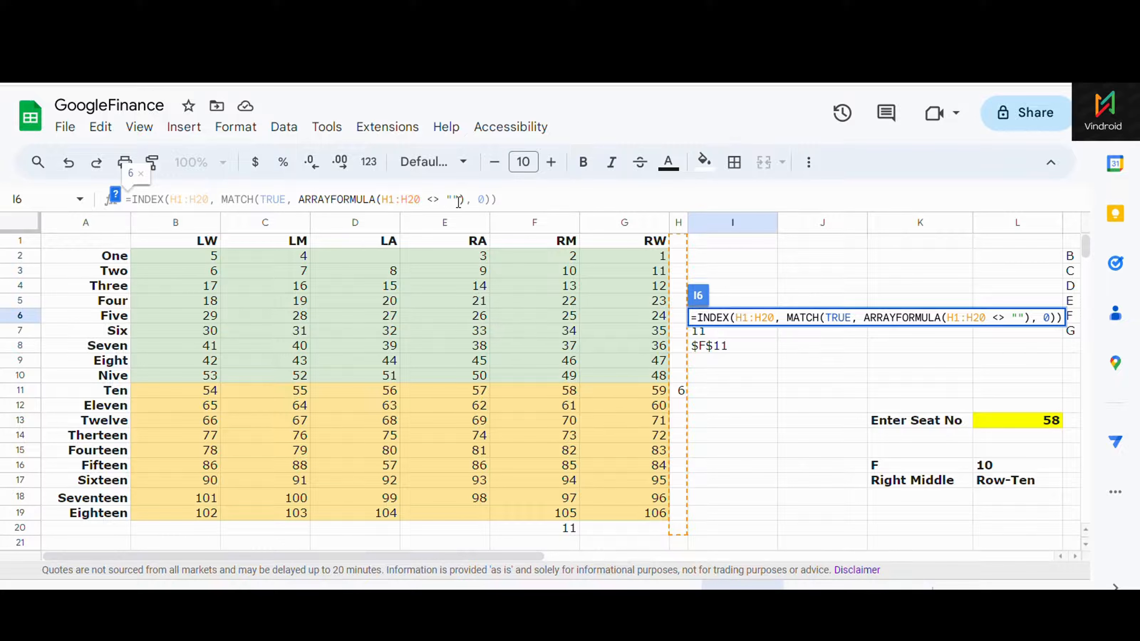
Step: Examine the nested MATCH expression in the I6 formula, from its TRUE search key to the final 0
{"action": "left_click", "coordinate": [265, 197]}
{"action": "left_click_drag", "start_coordinate": [225, 198], "coordinate": [490, 201]}
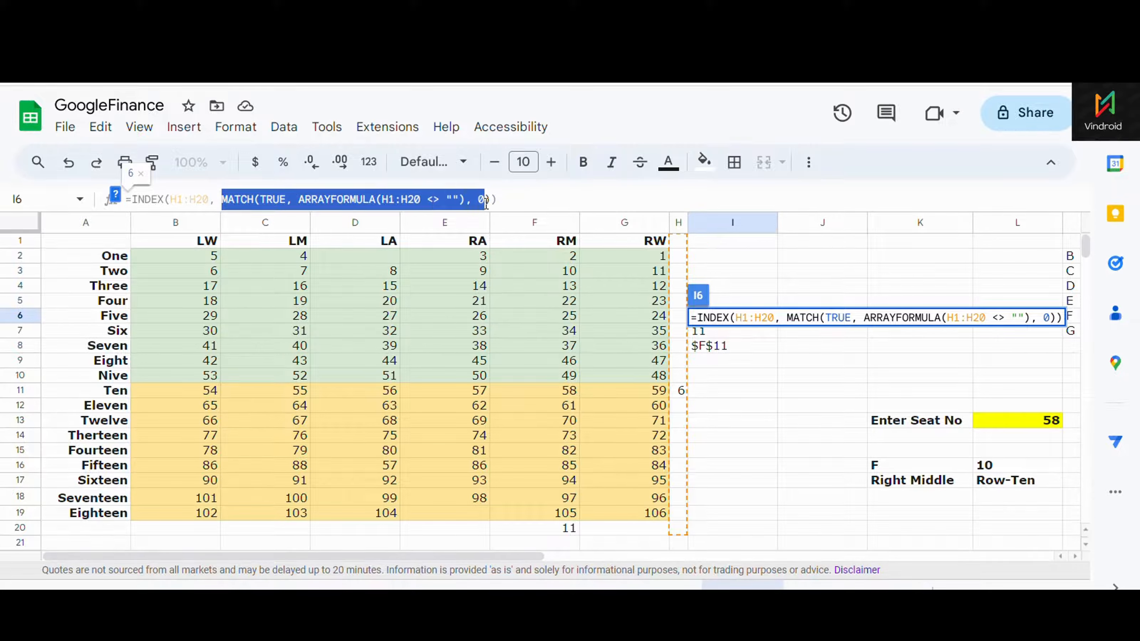
{"action": "left_click", "coordinate": [491, 200]}
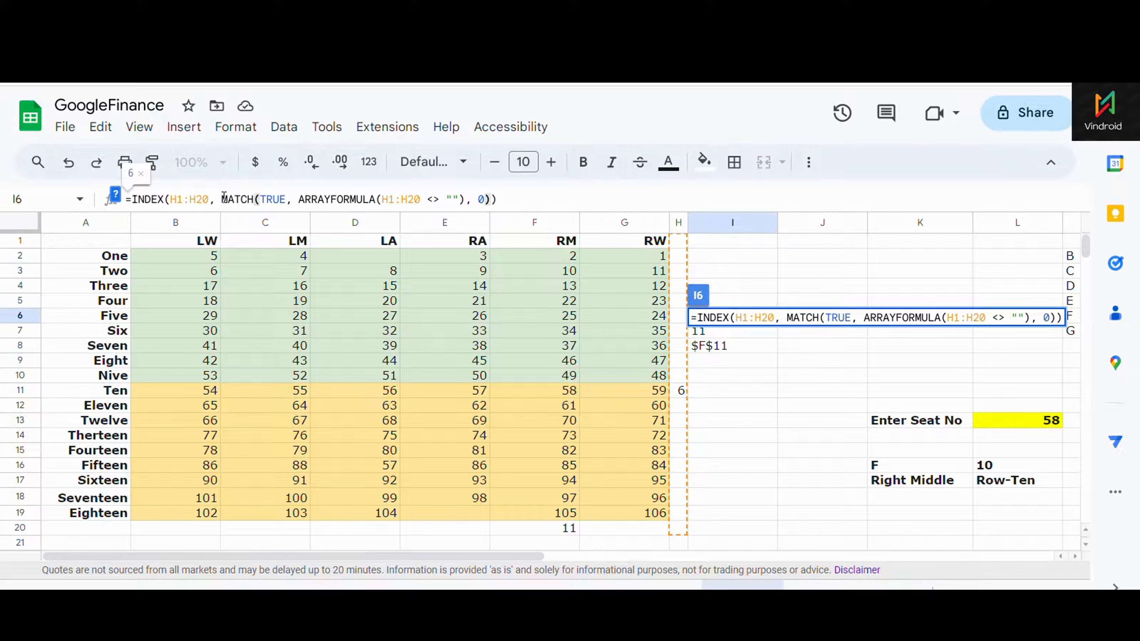
{"action": "left_click_drag", "start_coordinate": [223, 198], "coordinate": [373, 200]}
{"action": "left_click", "coordinate": [483, 201]}
{"action": "left_click_drag", "start_coordinate": [311, 198], "coordinate": [433, 201]}
Step: Copy MATCH(TRUE, ARRAYFORMULA(H1:H20 <> ""), 0) from the I6 formula and leave the cell without changing it
{"action": "left_click", "coordinate": [222, 198]}
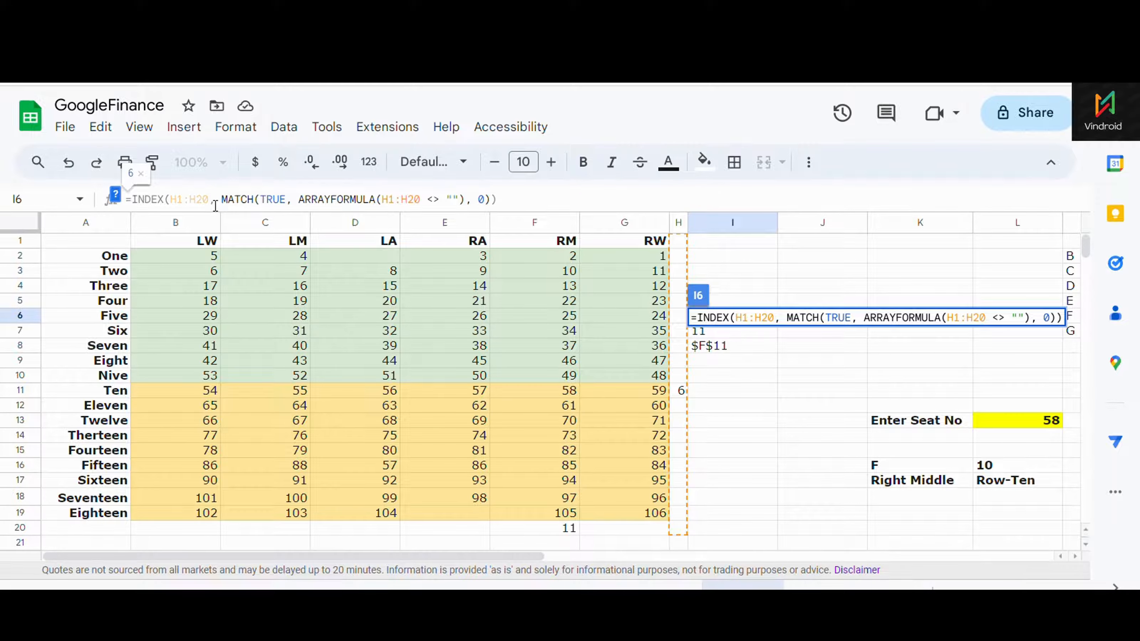
{"action": "key", "text": "shift+Right"}
{"action": "key", "text": "shift+Right"}
{"action": "key", "text": "shift+Right"}
{"action": "key", "text": "shift+Right"}
{"action": "key", "text": "shift+Right"}
{"action": "key", "text": "shift+Right"}
{"action": "key", "text": "shift+Right"}
{"action": "key", "text": "shift+Right"}
{"action": "key", "text": "shift+Right"}
{"action": "key", "text": "shift+Right"}
{"action": "key", "text": "shift+Right"}
{"action": "key", "text": "shift+Right"}
{"action": "key", "text": "shift+Right"}
{"action": "key", "text": "shift+Right"}
{"action": "key", "text": "shift+Right"}
{"action": "key", "text": "shift+Right"}
{"action": "key", "text": "shift+Right"}
{"action": "key", "text": "shift+Right"}
{"action": "key", "text": "shift+Right"}
{"action": "key", "text": "shift+Right"}
{"action": "key", "text": "shift+Right"}
{"action": "key", "text": "shift+Right"}
{"action": "key", "text": "shift+Right"}
{"action": "key", "text": "shift+Right"}
{"action": "key", "text": "shift+Right"}
{"action": "key", "text": "shift+Right"}
{"action": "key", "text": "shift+Right"}
{"action": "key", "text": "shift+Right"}
{"action": "key", "text": "shift+Right"}
{"action": "key", "text": "ctrl+c"}
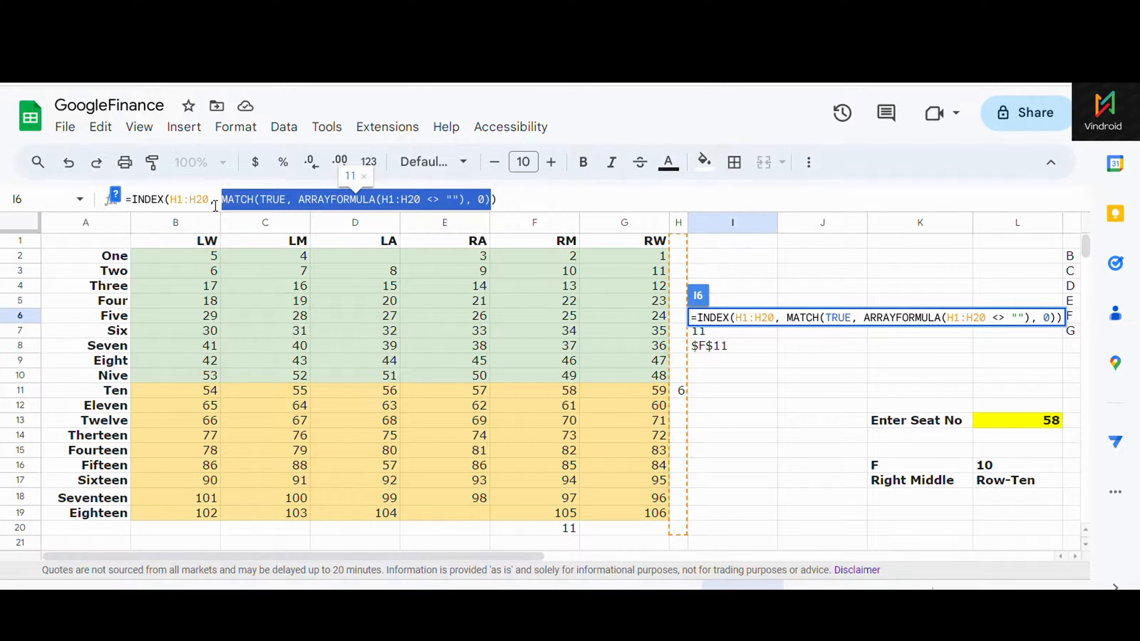
{"action": "left_click", "coordinate": [791, 277]}
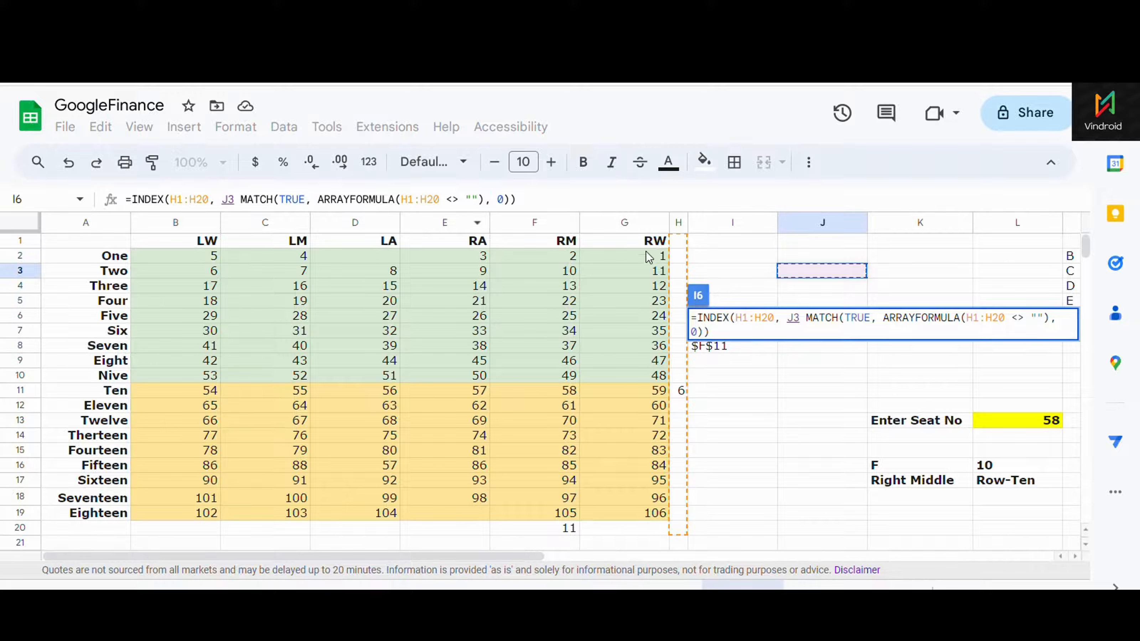
{"action": "key", "text": "Escape"}
Step: Enter the copied expression in J4 as the standalone formula =MATCH(TRUE, ARRAYFORMULA(H1:H20 <> ""), 0)
{"action": "left_click", "coordinate": [805, 290]}
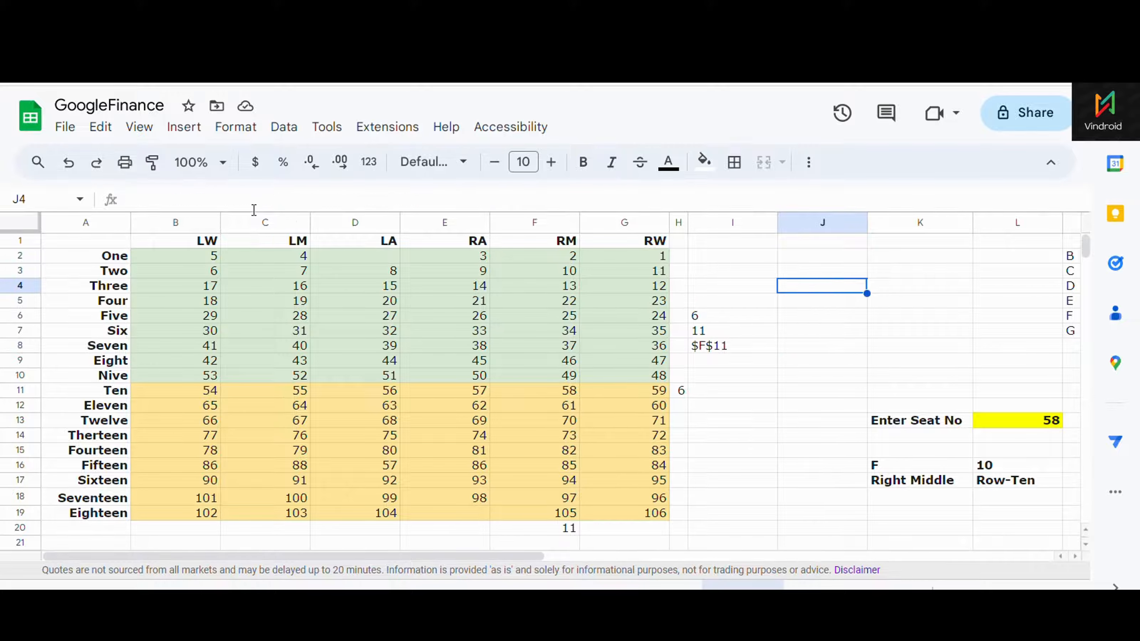
{"action": "left_click", "coordinate": [242, 202]}
{"action": "key", "text": "ctrl+v"}
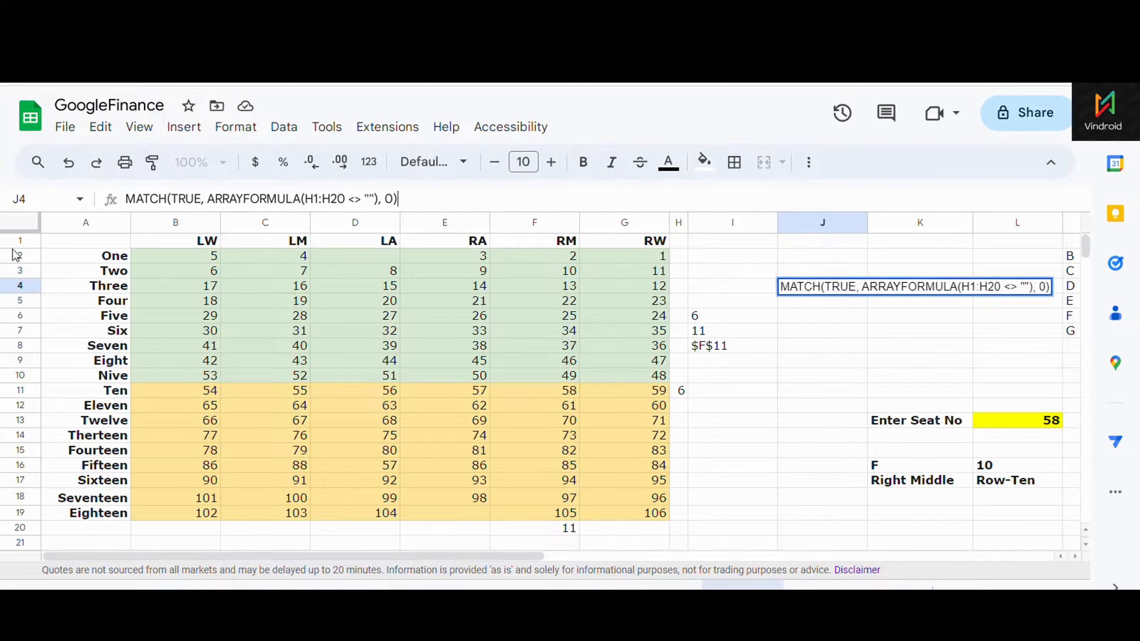
{"action": "left_click", "coordinate": [127, 199]}
{"action": "type", "text": "="}
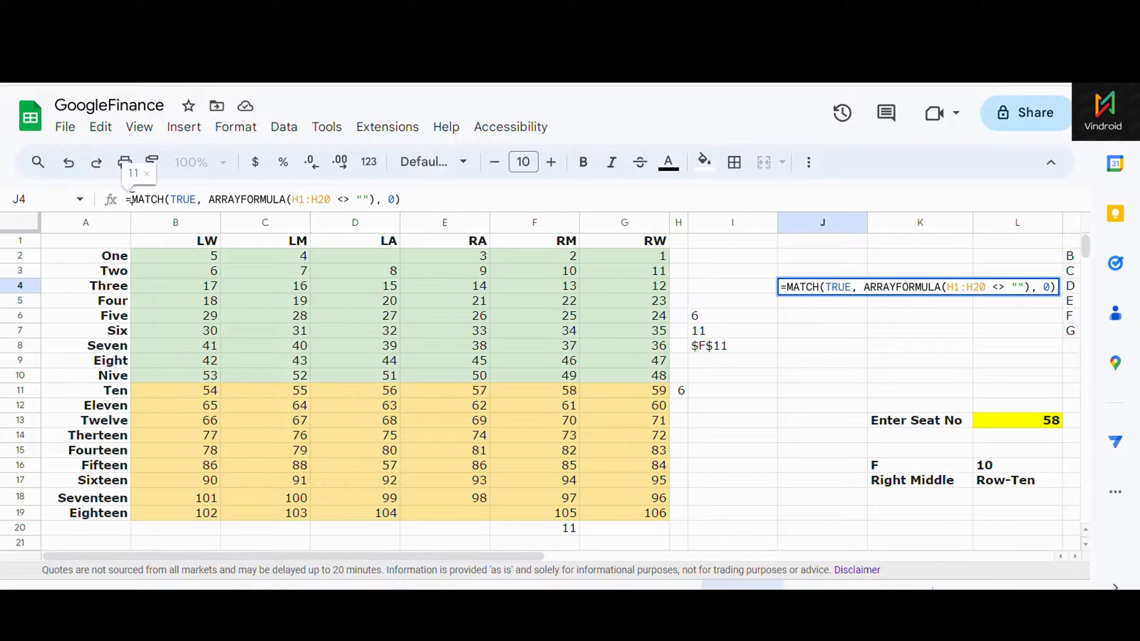
{"action": "key", "text": "Return"}
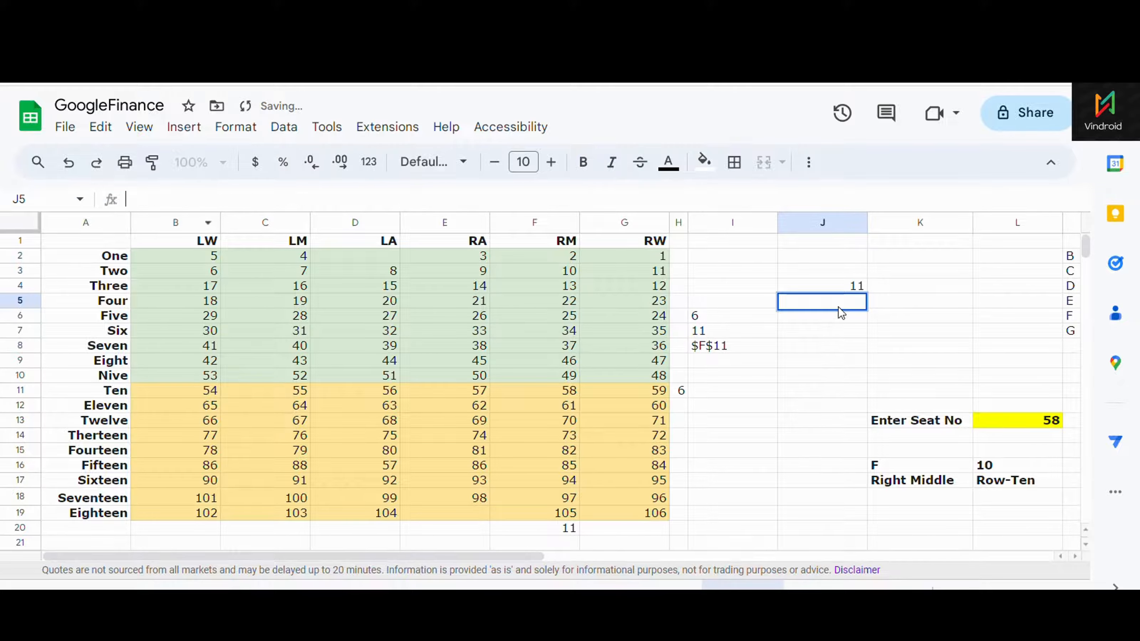
Step: Check the J4 formula and its result against the matching cell H11 and the start of the range at H1
{"action": "double_click", "coordinate": [845, 291]}
{"action": "left_click", "coordinate": [834, 322]}
{"action": "left_click", "coordinate": [846, 292]}
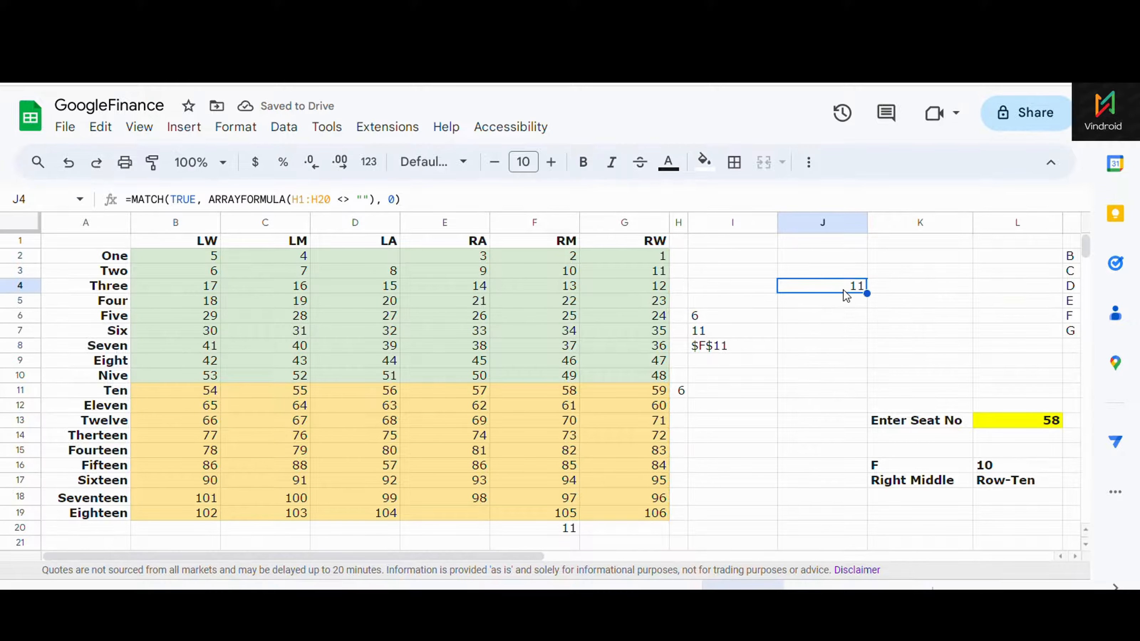
{"action": "left_click", "coordinate": [679, 393]}
{"action": "left_click", "coordinate": [680, 242]}
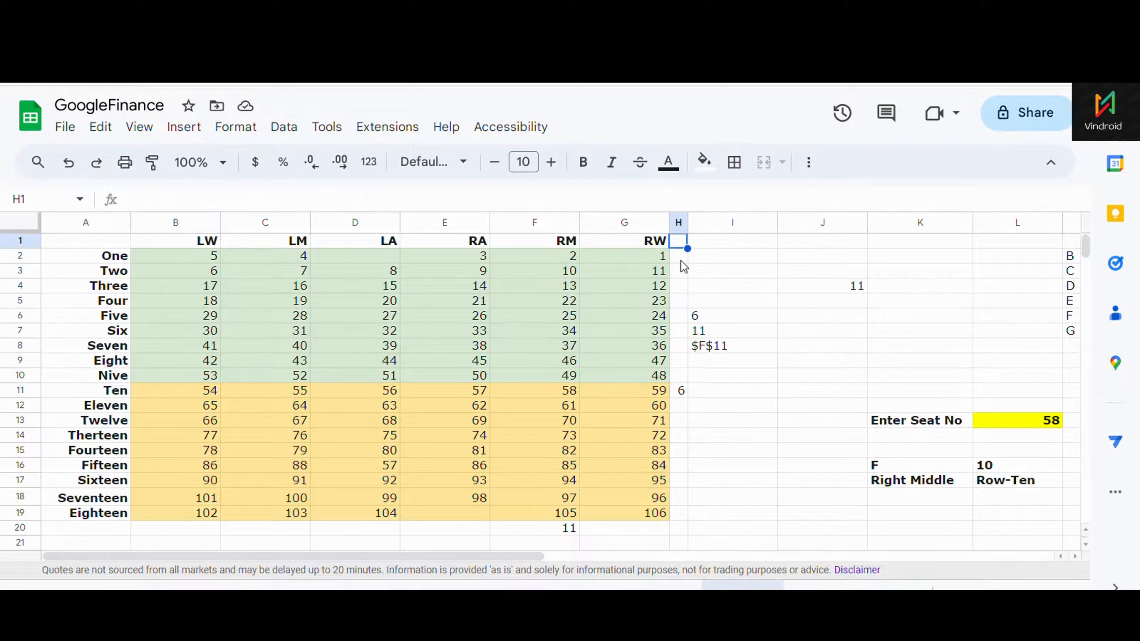
Step: Walk down column H from H1 toward the matching cell H11 and compare the position with the MATCH formula in J4
{"action": "key", "text": "Down"}
{"action": "key", "text": "Down"}
{"action": "key", "text": "Down"}
{"action": "key", "text": "Down"}
{"action": "key", "text": "Down"}
{"action": "key", "text": "Down"}
{"action": "key", "text": "Down"}
{"action": "key", "text": "Down"}
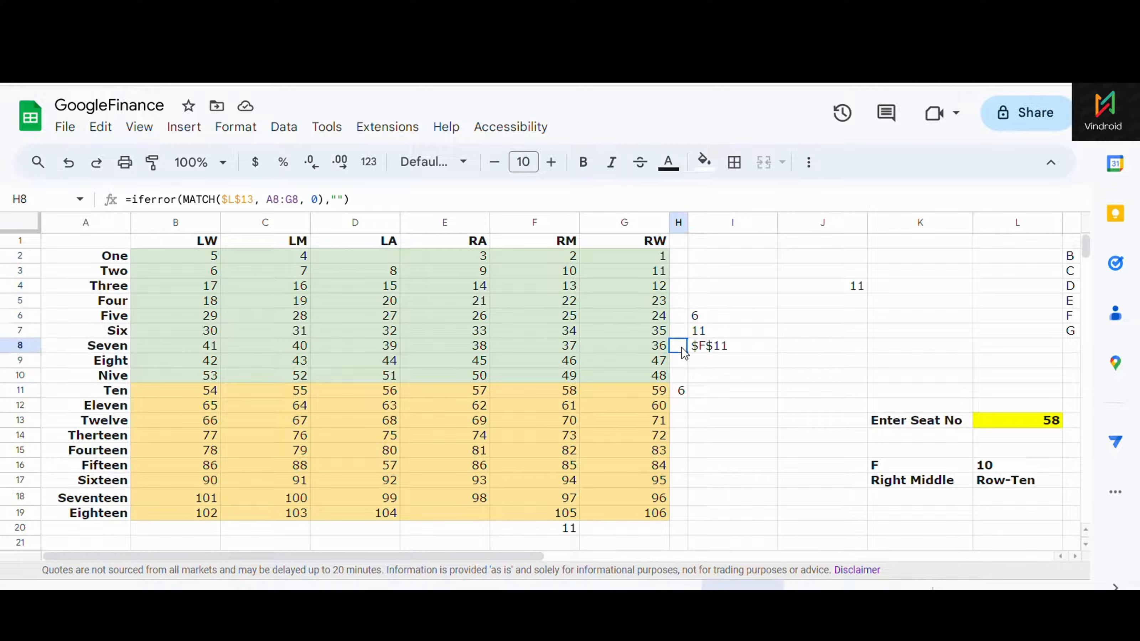
{"action": "key", "text": "Down"}
{"action": "key", "text": "Down"}
{"action": "left_click", "coordinate": [864, 289]}
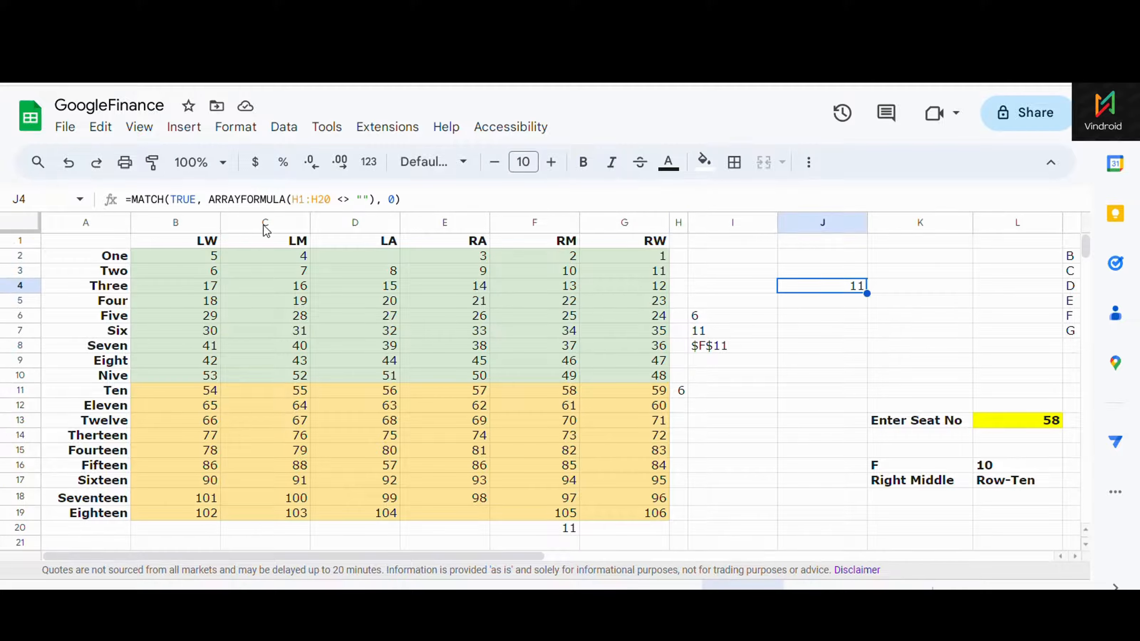
Step: Compare the nested MATCH expression in the I6 formula with the standalone MATCH formula in J4
{"action": "left_click", "coordinate": [702, 315]}
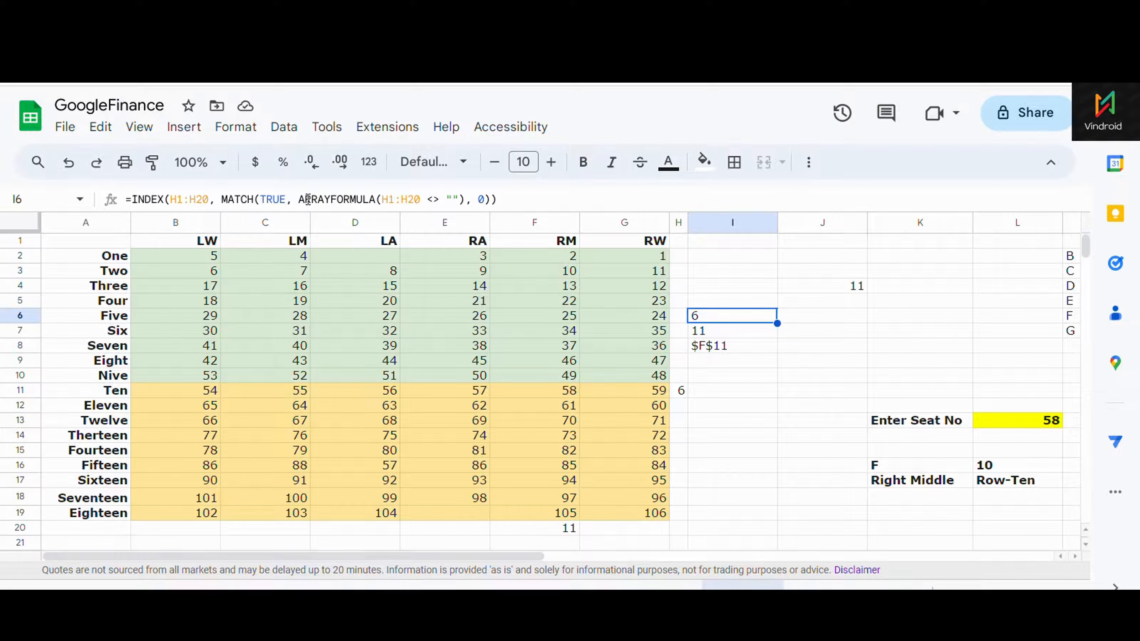
{"action": "left_click_drag", "start_coordinate": [221, 199], "coordinate": [344, 198]}
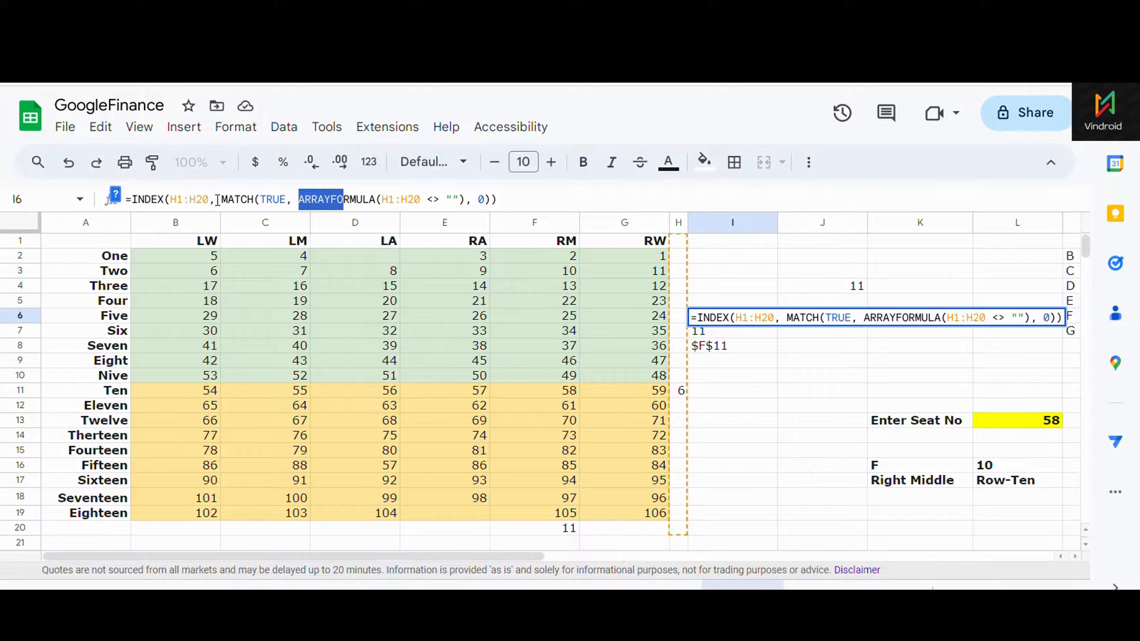
{"action": "left_click_drag", "start_coordinate": [218, 199], "coordinate": [474, 200]}
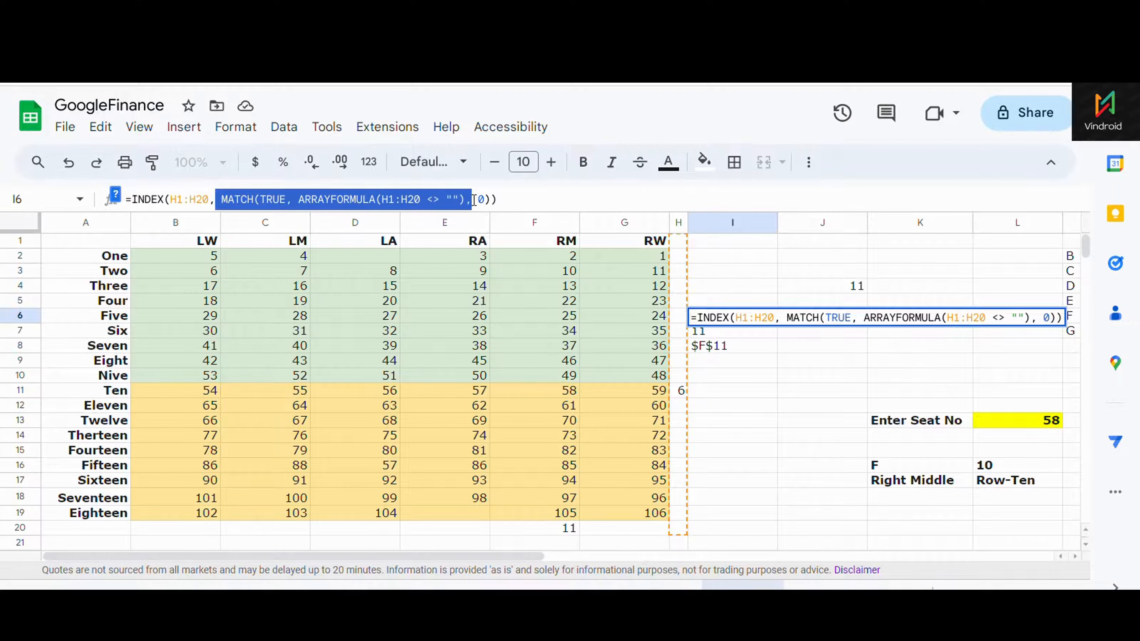
{"action": "left_click", "coordinate": [467, 200]}
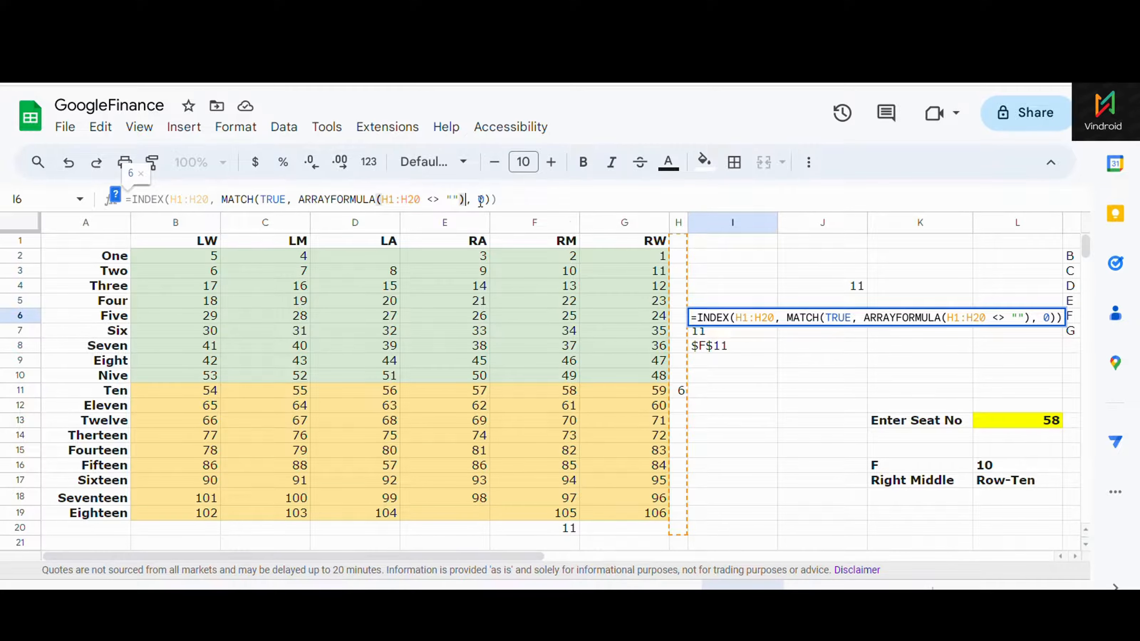
{"action": "left_click", "coordinate": [797, 285]}
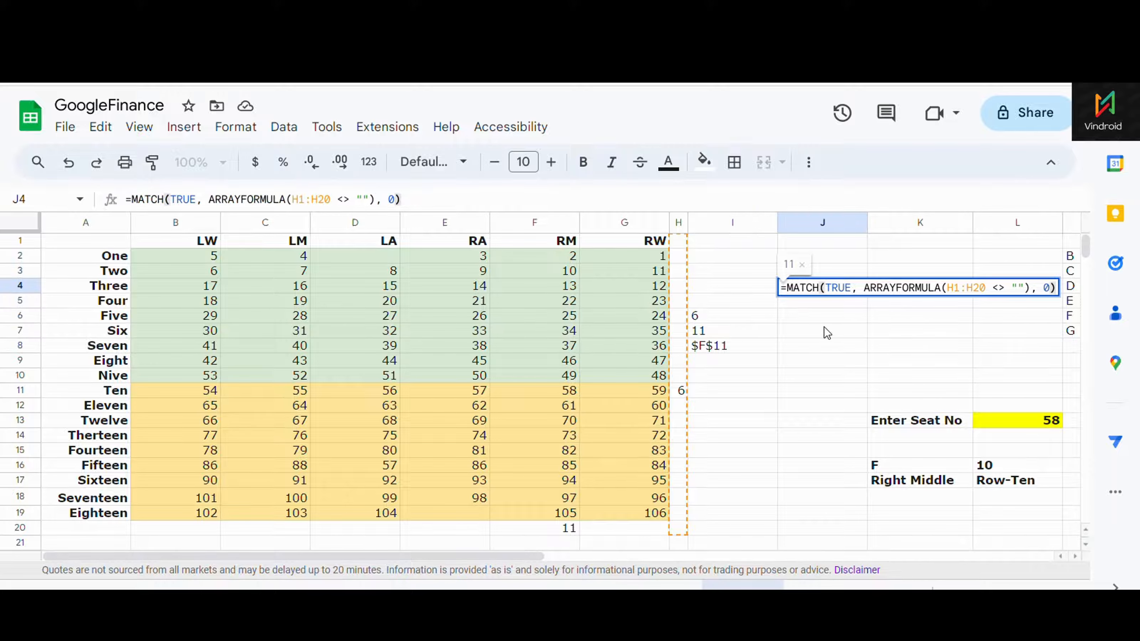
Step: Examine the INDEX function in the I6 formula, showing its function help and checking its H1:H20 reference
{"action": "left_click", "coordinate": [716, 316]}
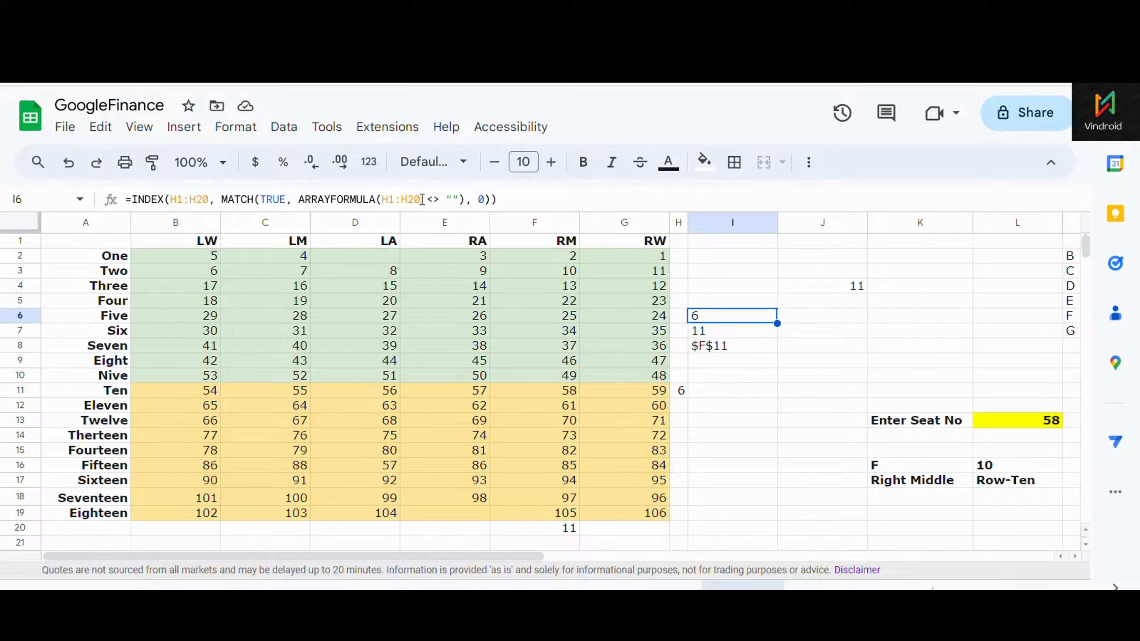
{"action": "left_click", "coordinate": [205, 200]}
{"action": "double_click", "coordinate": [147, 199]}
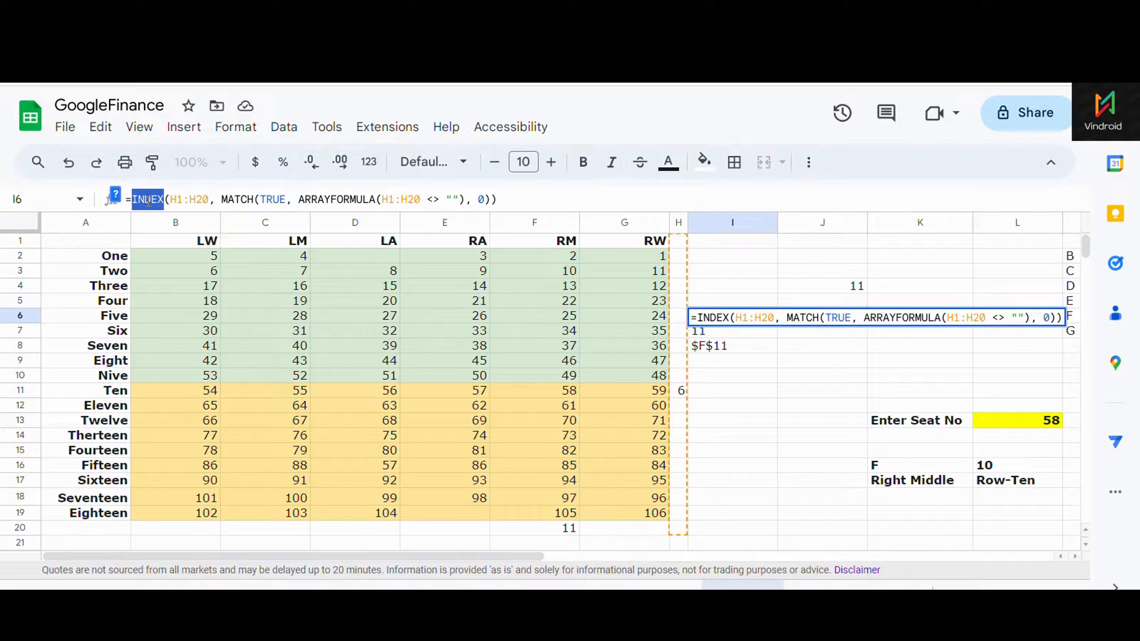
{"action": "left_click", "coordinate": [196, 199]}
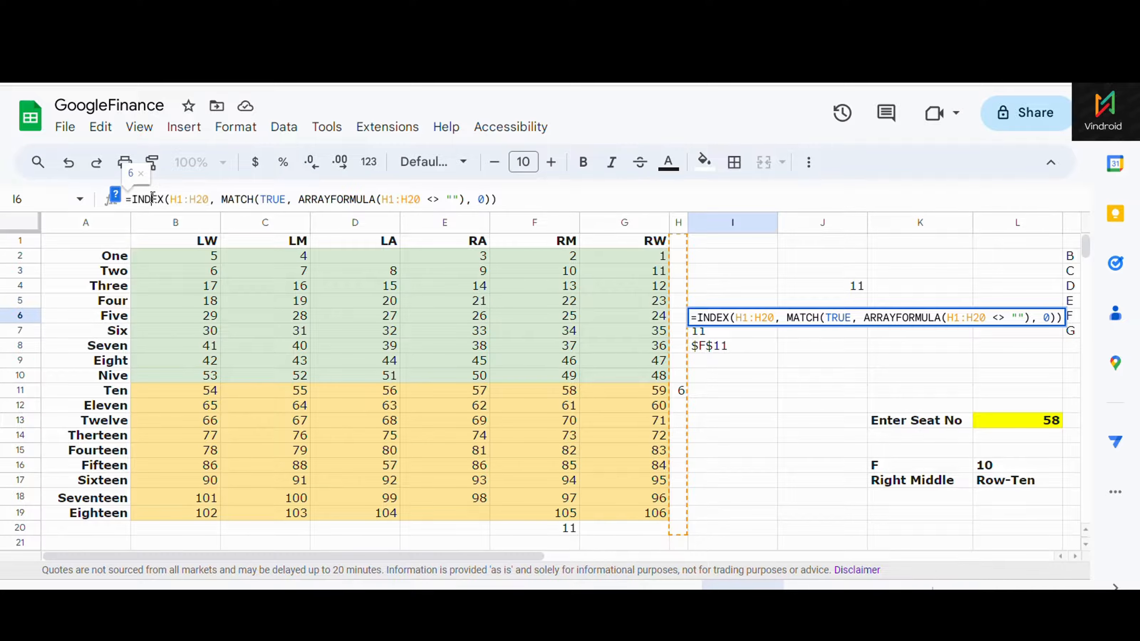
{"action": "left_click", "coordinate": [115, 195]}
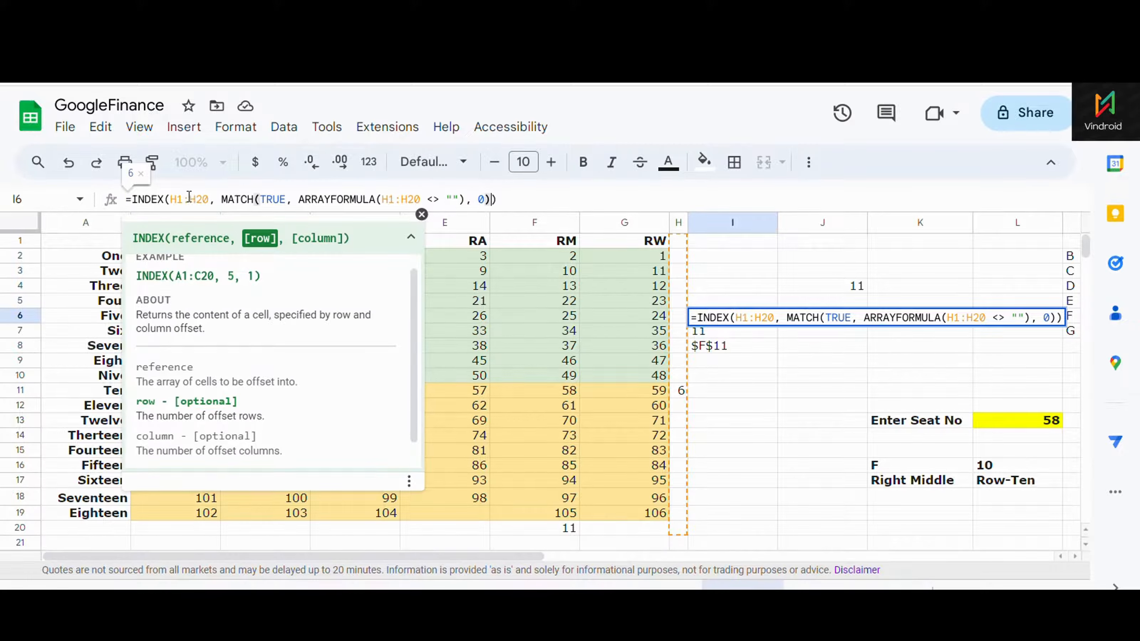
{"action": "left_click", "coordinate": [171, 198]}
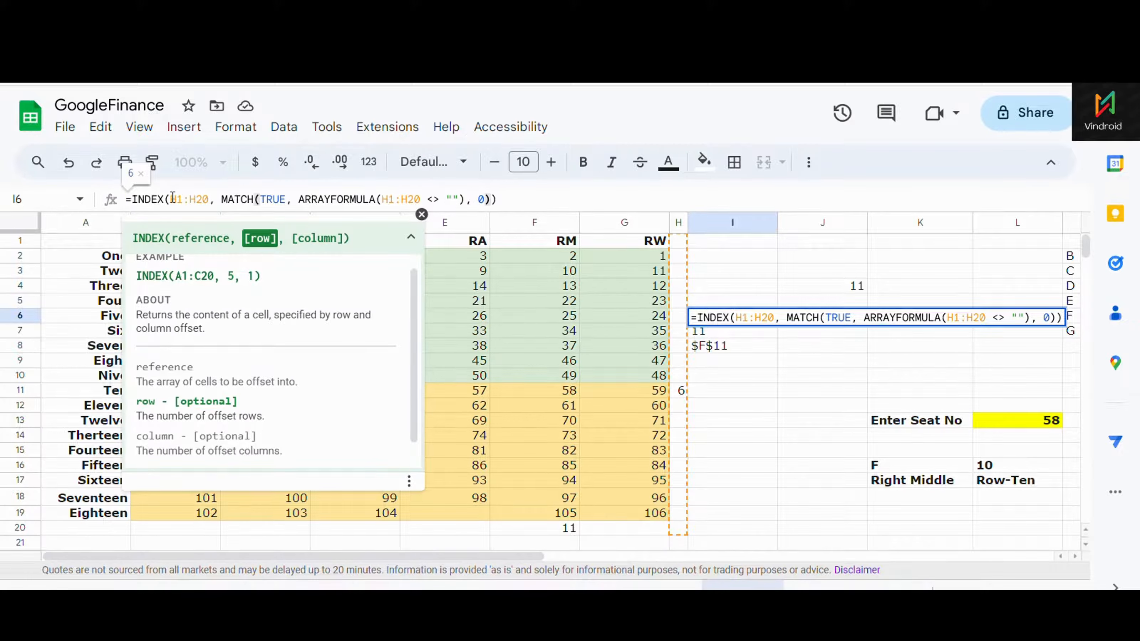
Step: Examine how MATCH supplies the row argument of INDEX in I6, including the ARRAYFORMULA(H1:H20 <> "") range and the final 0
{"action": "left_click", "coordinate": [341, 199]}
{"action": "left_click", "coordinate": [468, 198]}
{"action": "left_click", "coordinate": [482, 199]}
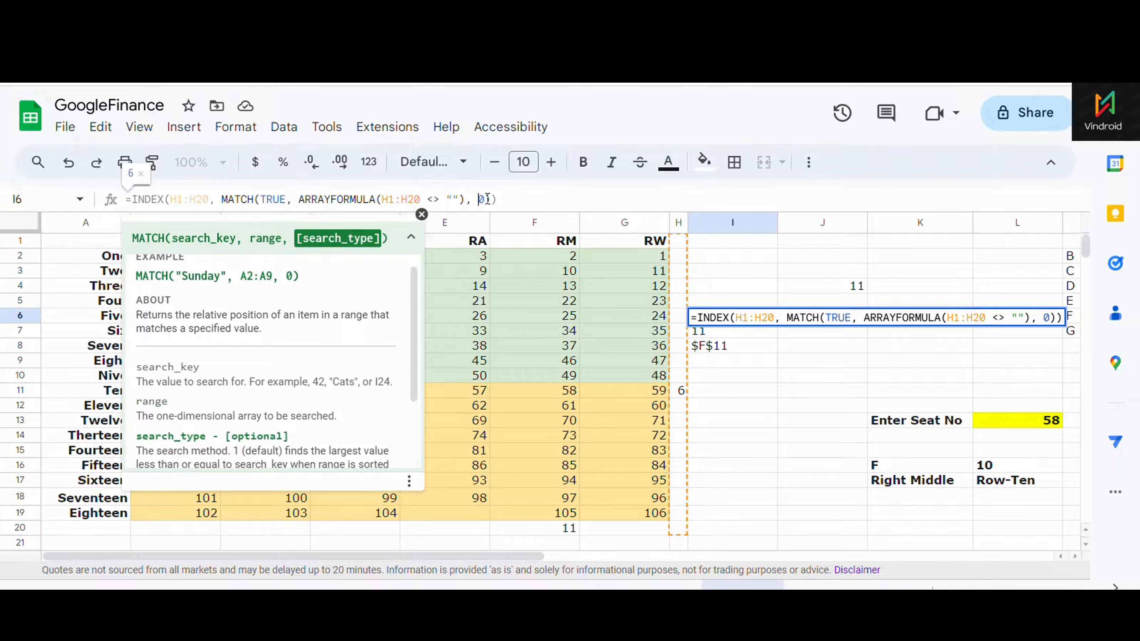
{"action": "left_click", "coordinate": [491, 199]}
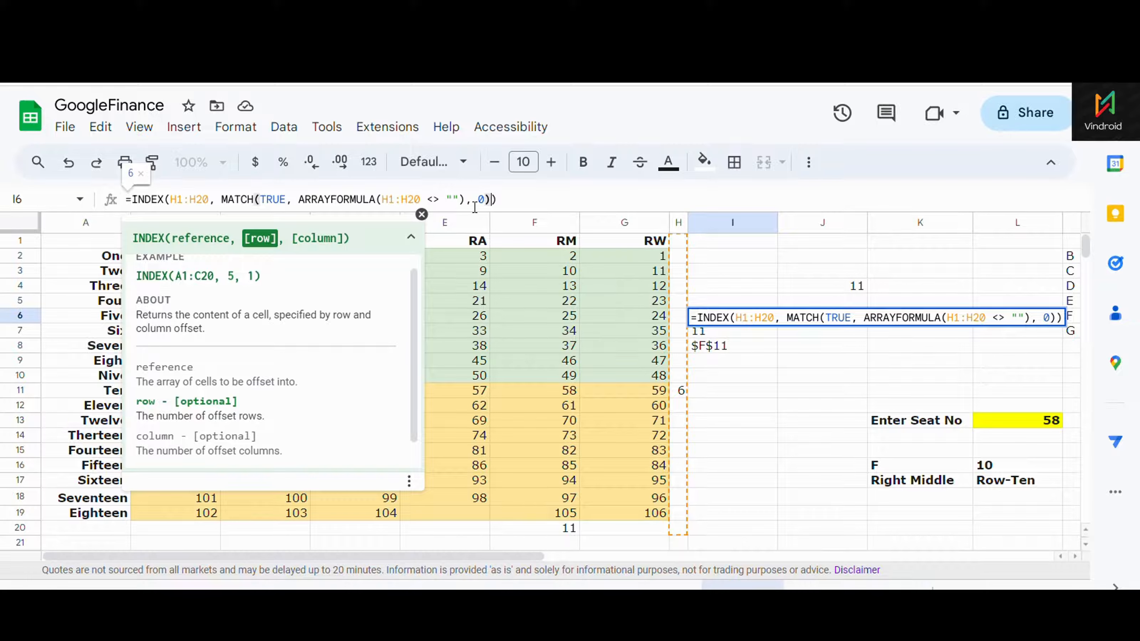
{"action": "left_click", "coordinate": [231, 200]}
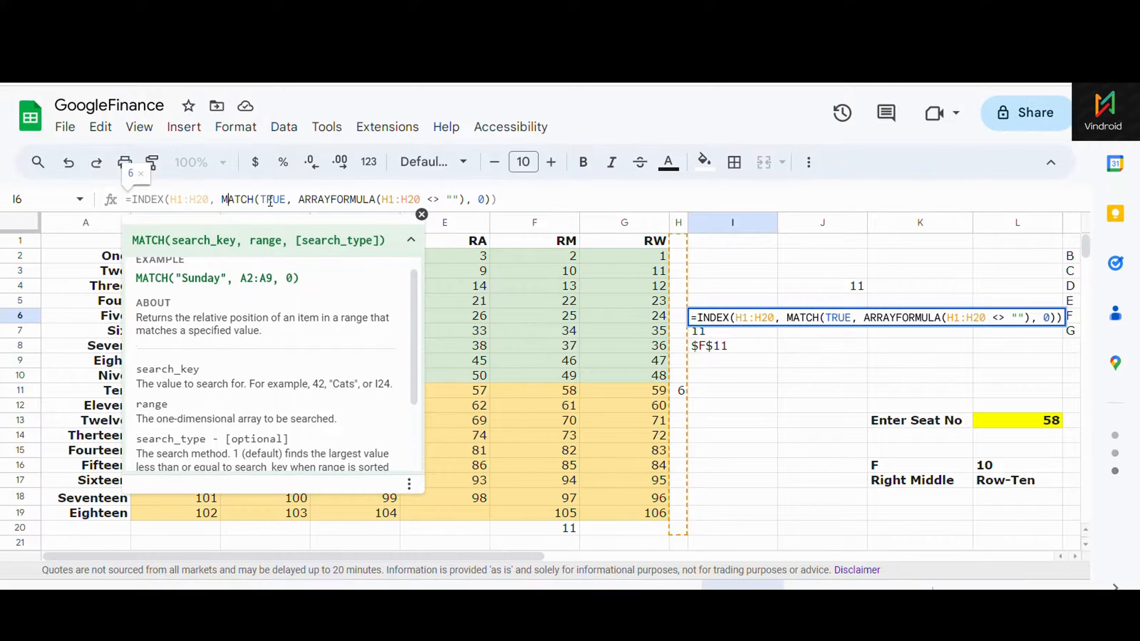
{"action": "left_click", "coordinate": [387, 200]}
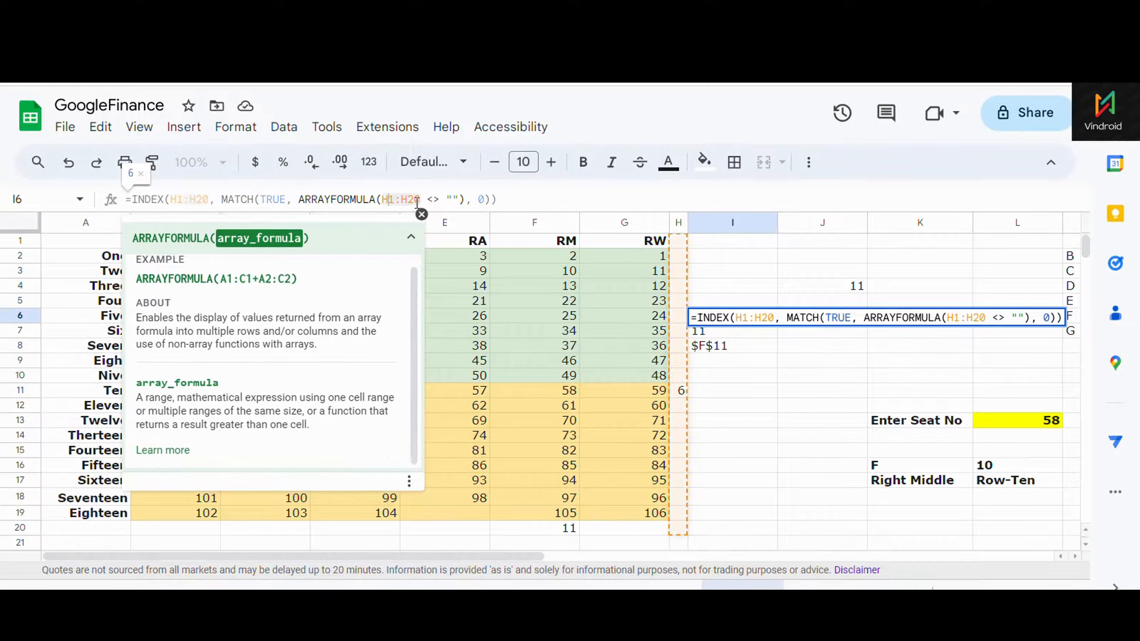
{"action": "left_click", "coordinate": [453, 200]}
{"action": "left_click", "coordinate": [479, 199]}
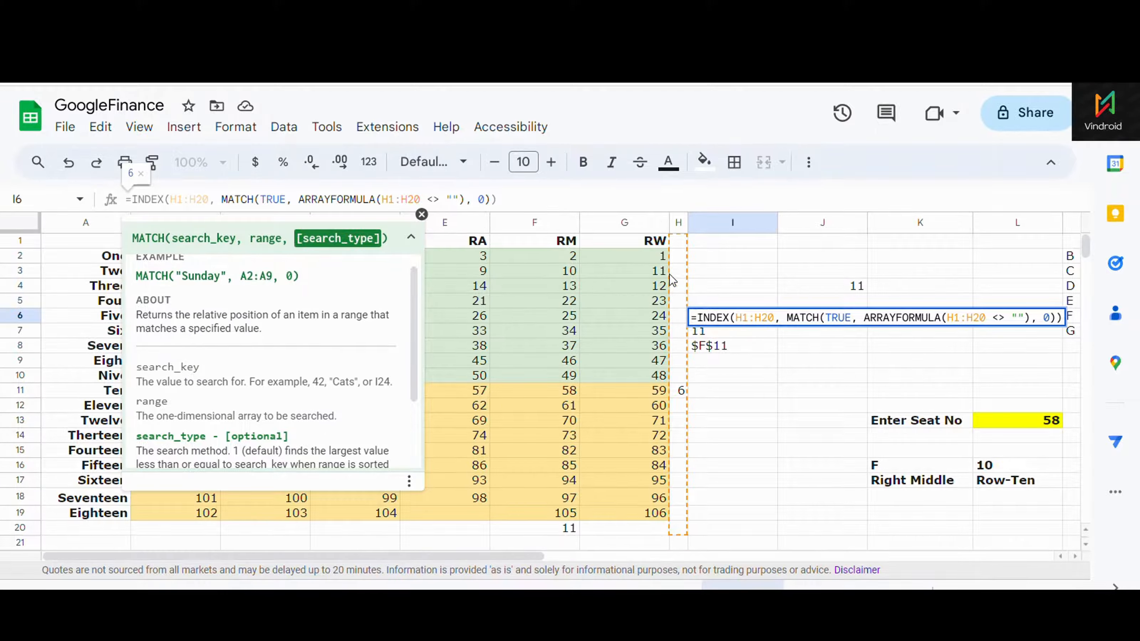
Step: Review each MATCH argument in the I6 formula against the function help: the TRUE search key, the ARRAYFORMULA range and search type 0
{"action": "left_click", "coordinate": [230, 198]}
{"action": "left_click", "coordinate": [231, 199]}
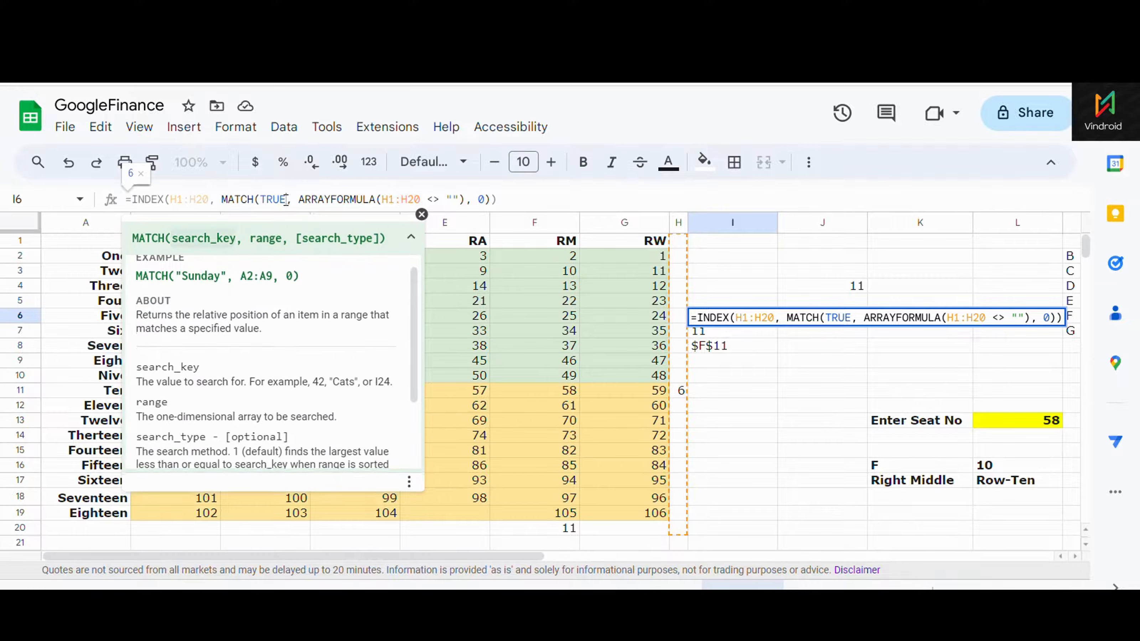
{"action": "left_click", "coordinate": [260, 199]}
{"action": "left_click", "coordinate": [242, 198]}
{"action": "left_click", "coordinate": [259, 200]}
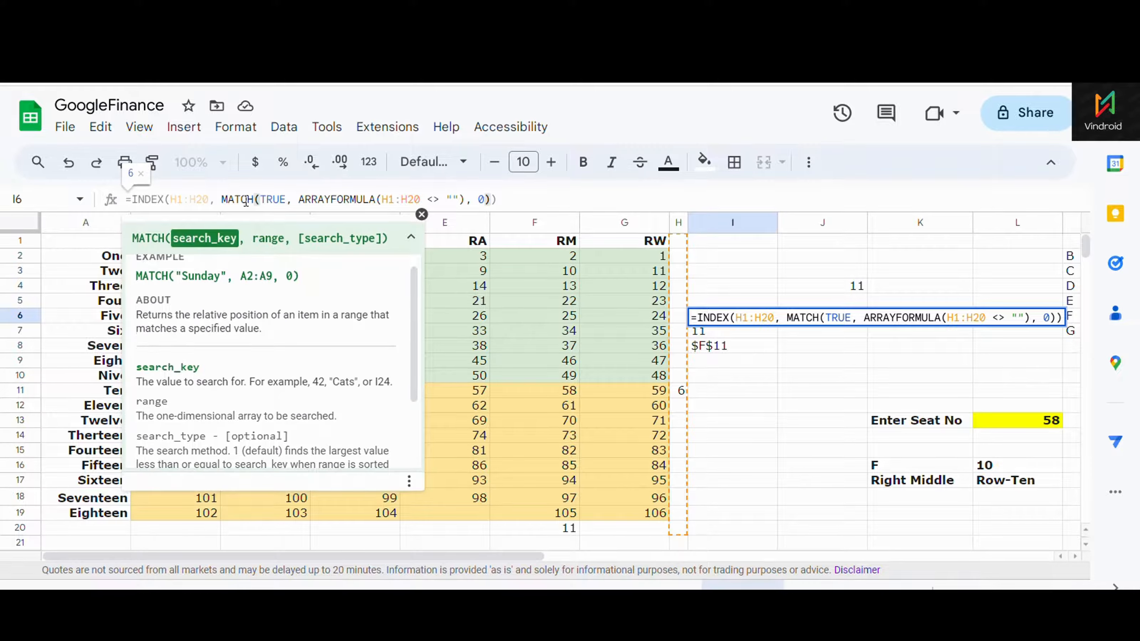
{"action": "left_click", "coordinate": [272, 200]}
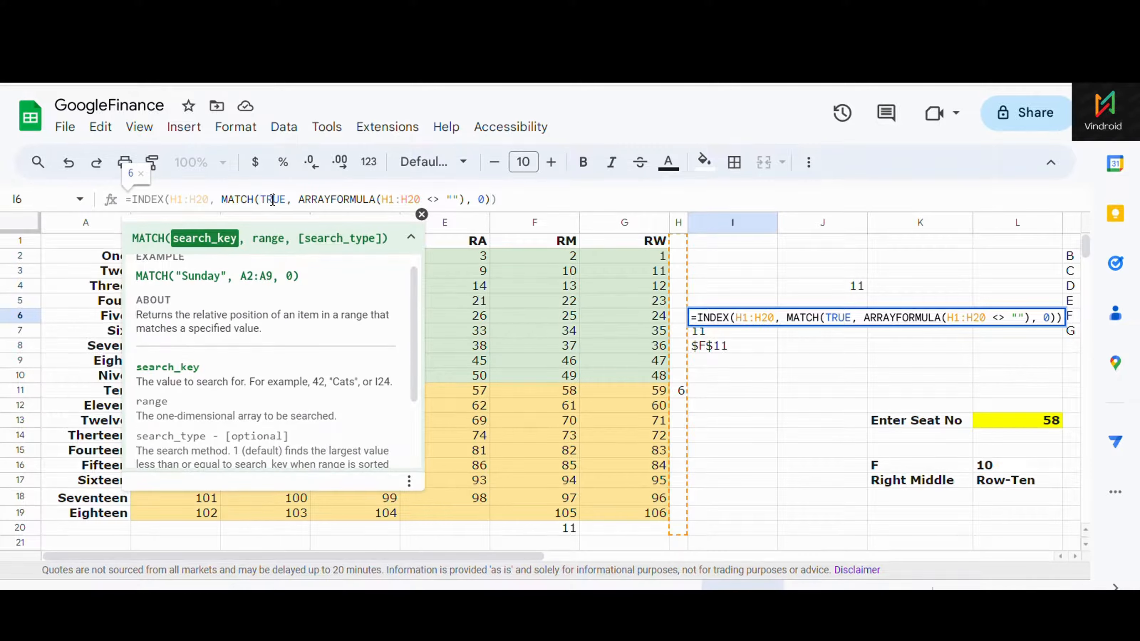
{"action": "left_click", "coordinate": [307, 200]}
{"action": "left_click", "coordinate": [427, 198]}
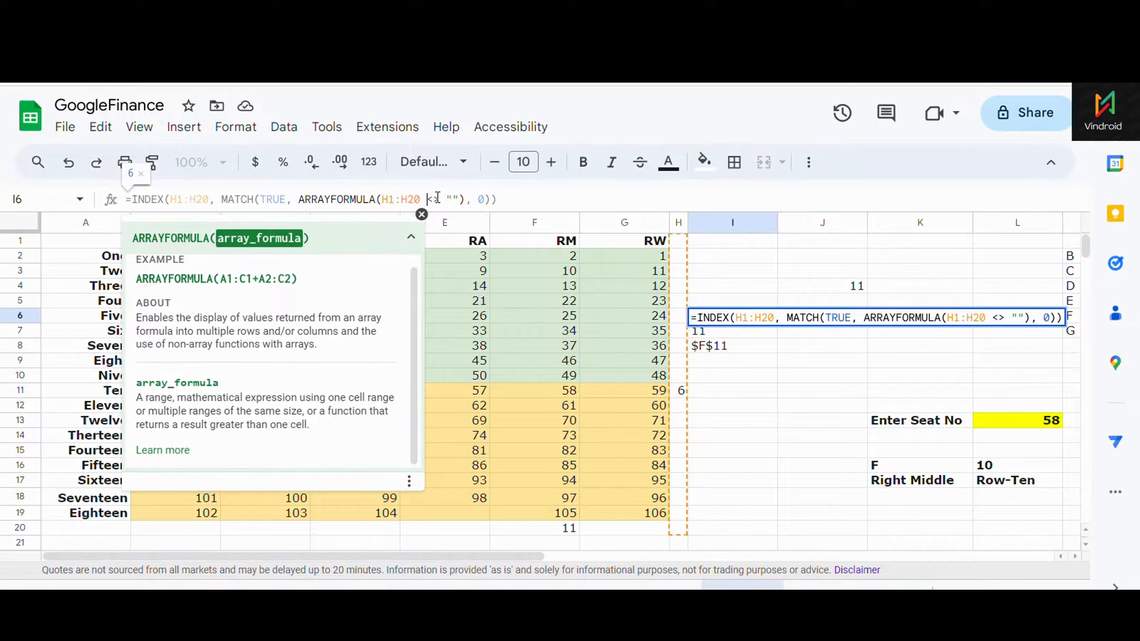
{"action": "left_click", "coordinate": [478, 198]}
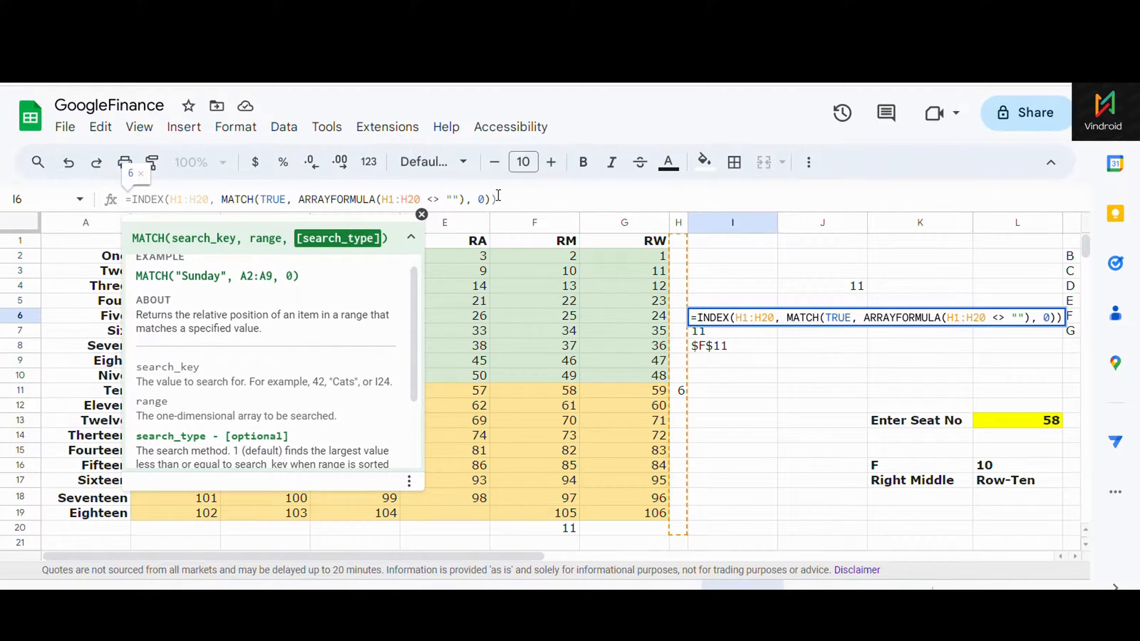
{"action": "left_click", "coordinate": [490, 198]}
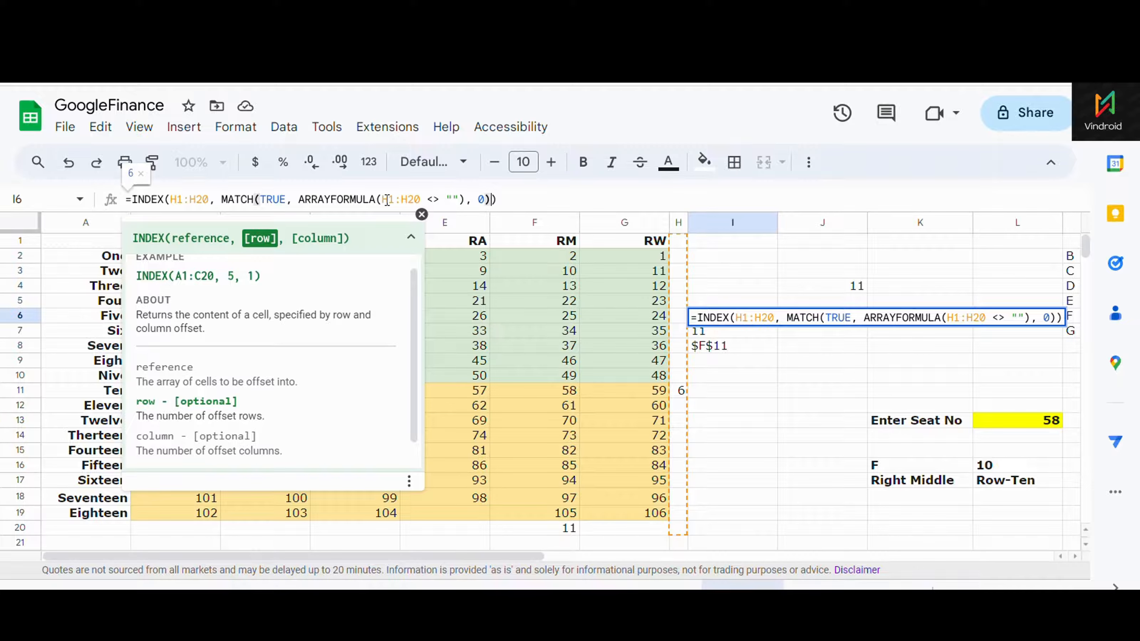
Step: Recheck the INDEX reference H1:H20 through to the formula's end, and leave I6 without changing it
{"action": "left_click", "coordinate": [151, 201]}
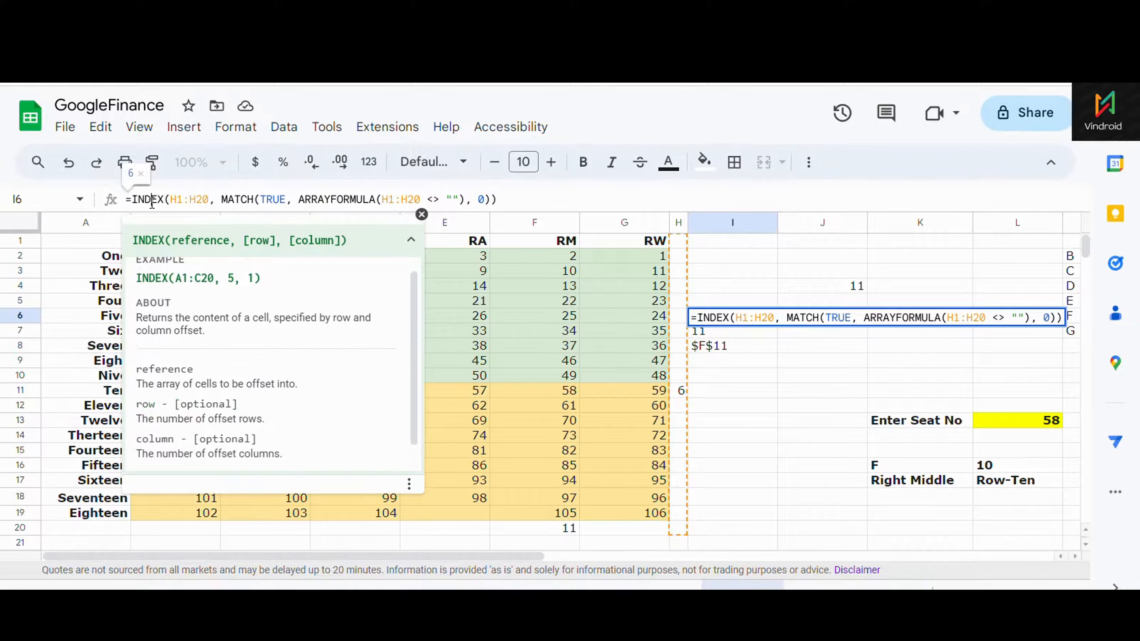
{"action": "left_click", "coordinate": [184, 200]}
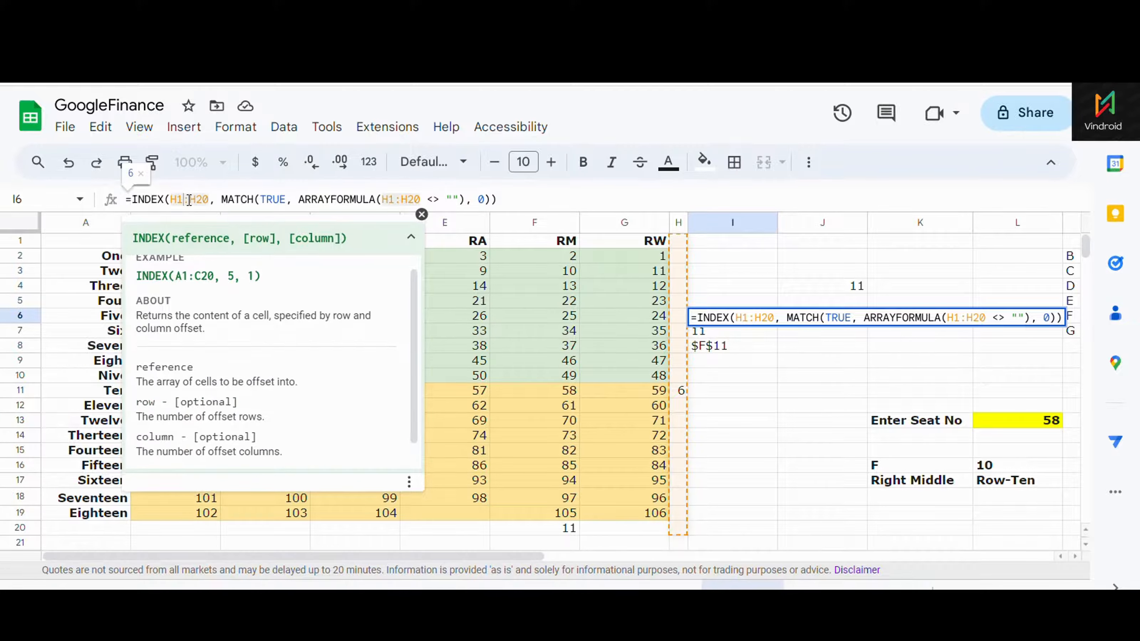
{"action": "left_click", "coordinate": [495, 199]}
{"action": "key", "text": "Escape"}
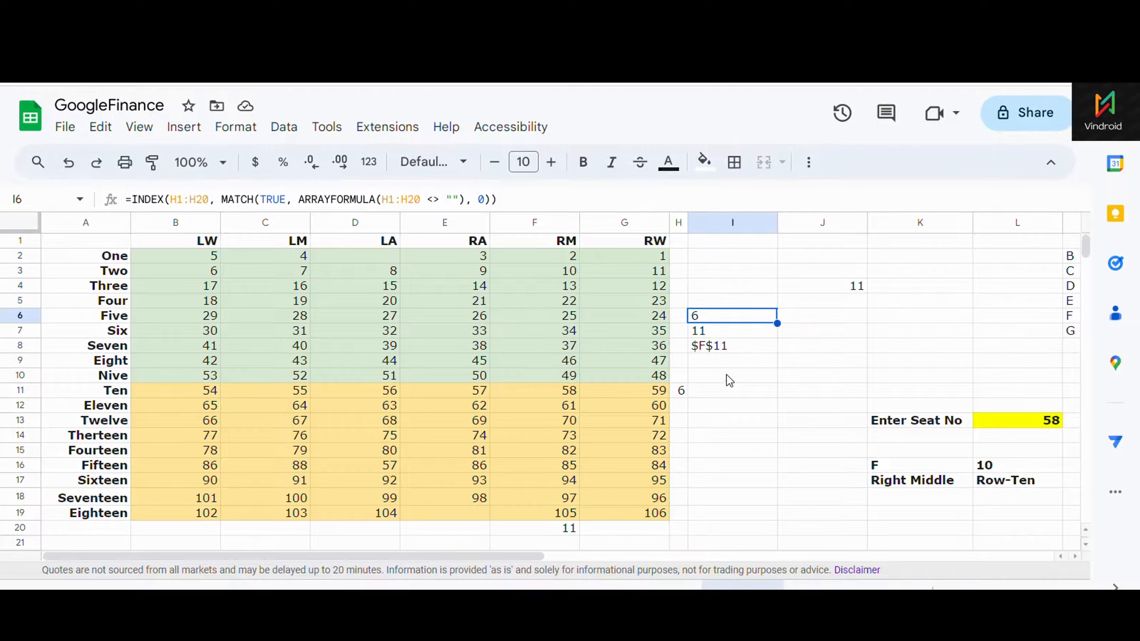
Step: Open the I7 formula and examine its MATCH and ARRAYFORMULA parts over the range A20:G20
{"action": "left_click", "coordinate": [726, 375]}
{"action": "left_click", "coordinate": [709, 333]}
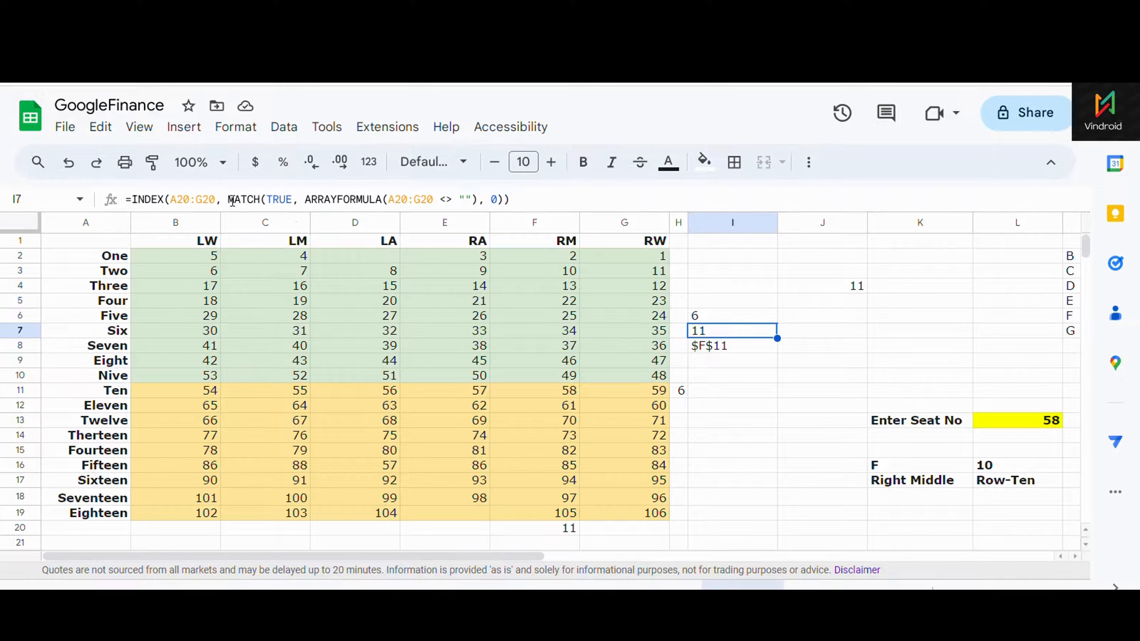
{"action": "left_click", "coordinate": [269, 199]}
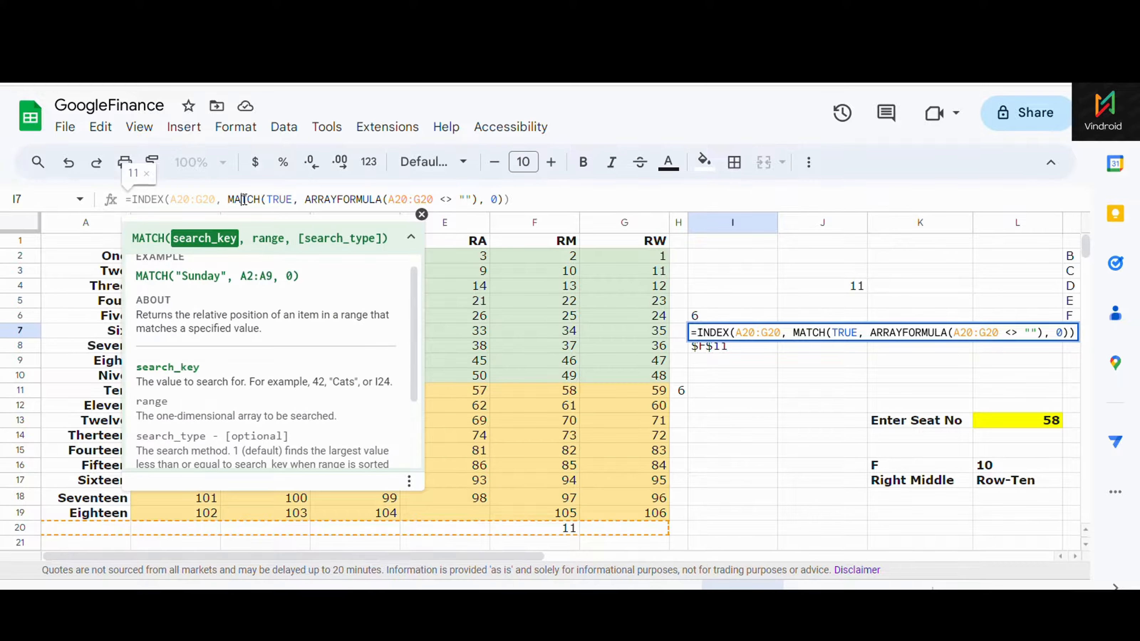
{"action": "left_click", "coordinate": [343, 200]}
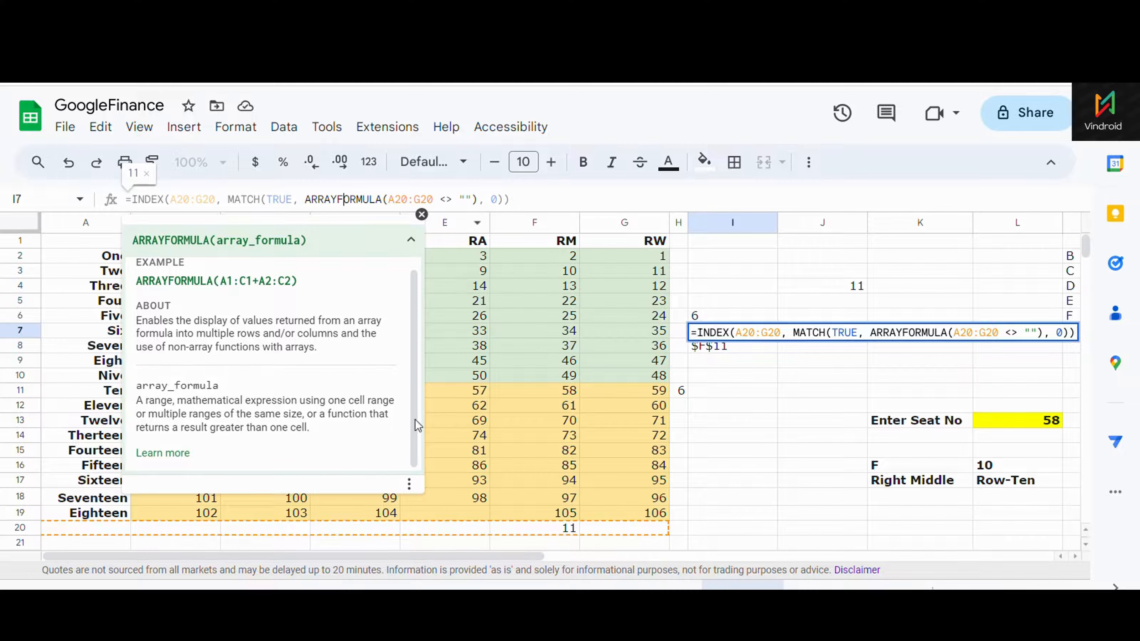
{"action": "left_click", "coordinate": [421, 214]}
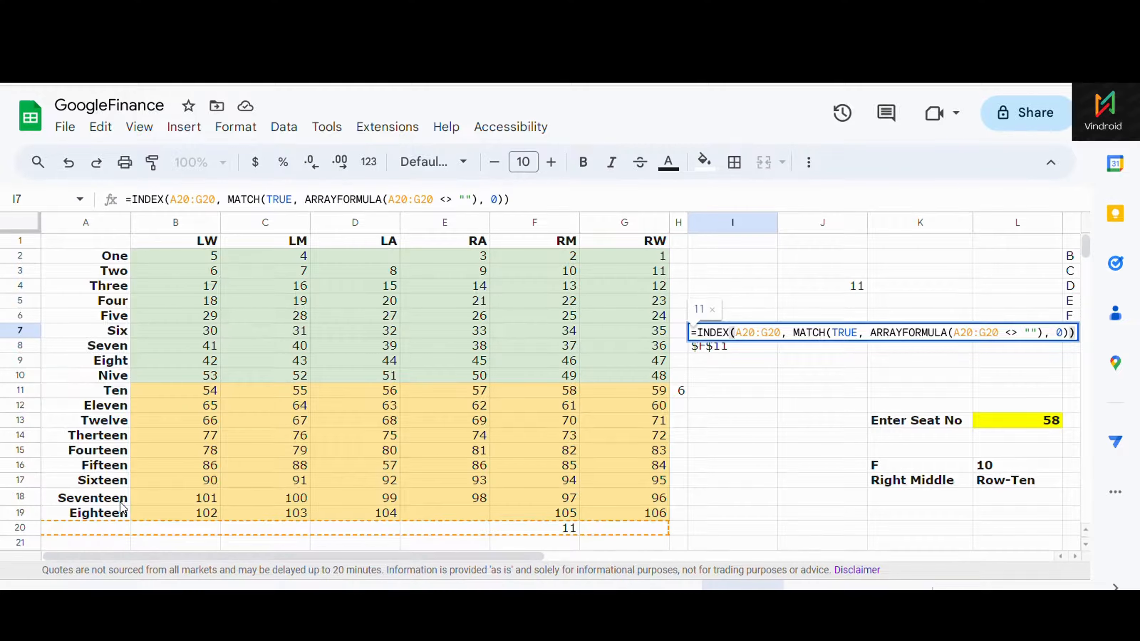
{"action": "left_click", "coordinate": [413, 193]}
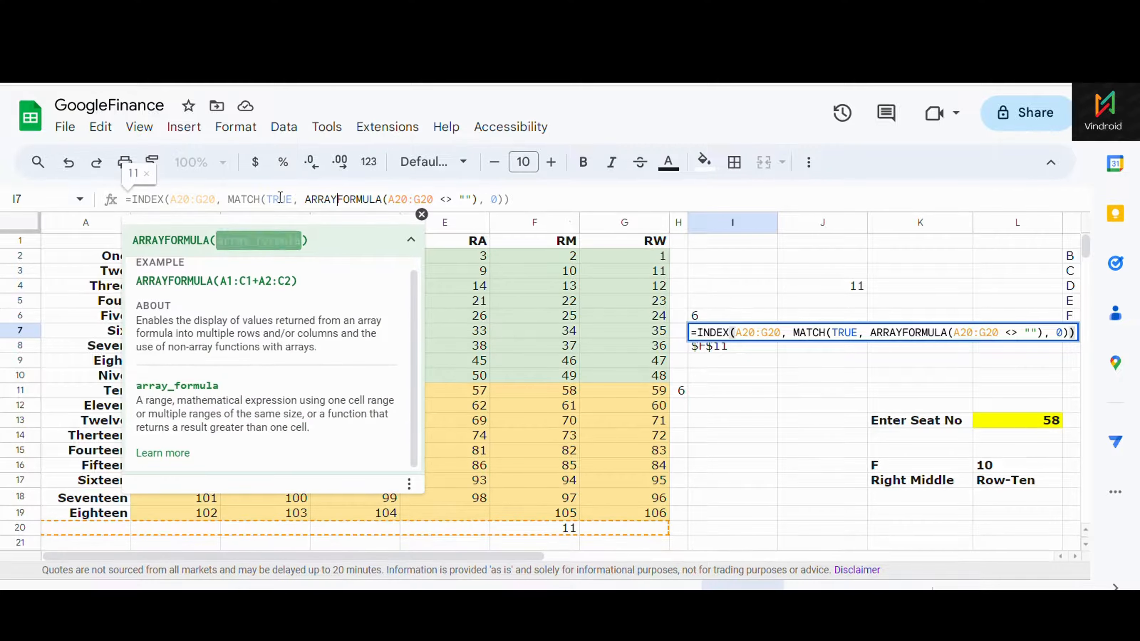
{"action": "left_click", "coordinate": [333, 200]}
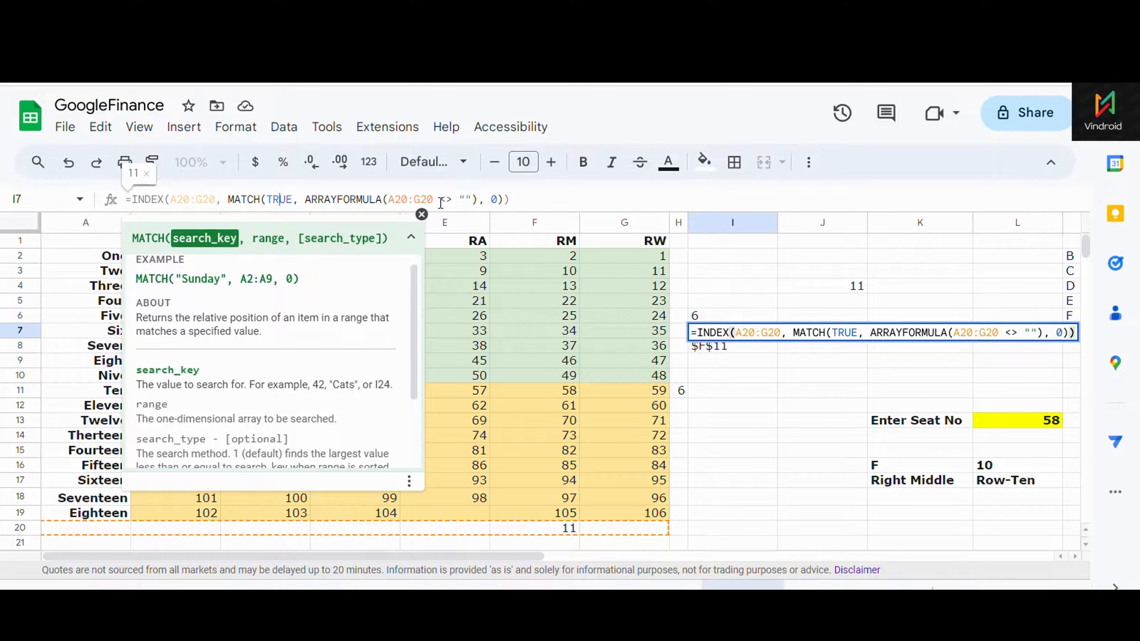
Step: Trace the I7 formula back from the A20:G20 range through ARRAYFORMULA and the TRUE search key to MATCH
{"action": "left_click", "coordinate": [416, 201]}
{"action": "left_click", "coordinate": [346, 202]}
{"action": "left_click", "coordinate": [268, 202]}
{"action": "left_click", "coordinate": [236, 198]}
{"action": "double_click", "coordinate": [235, 198]}
Step: Highlight MATCH(TRUE, ARRAYFORMULA(A20:G20 <> ""), 0) inside the I7 formula to preview the value it returns
{"action": "left_click", "coordinate": [229, 198]}
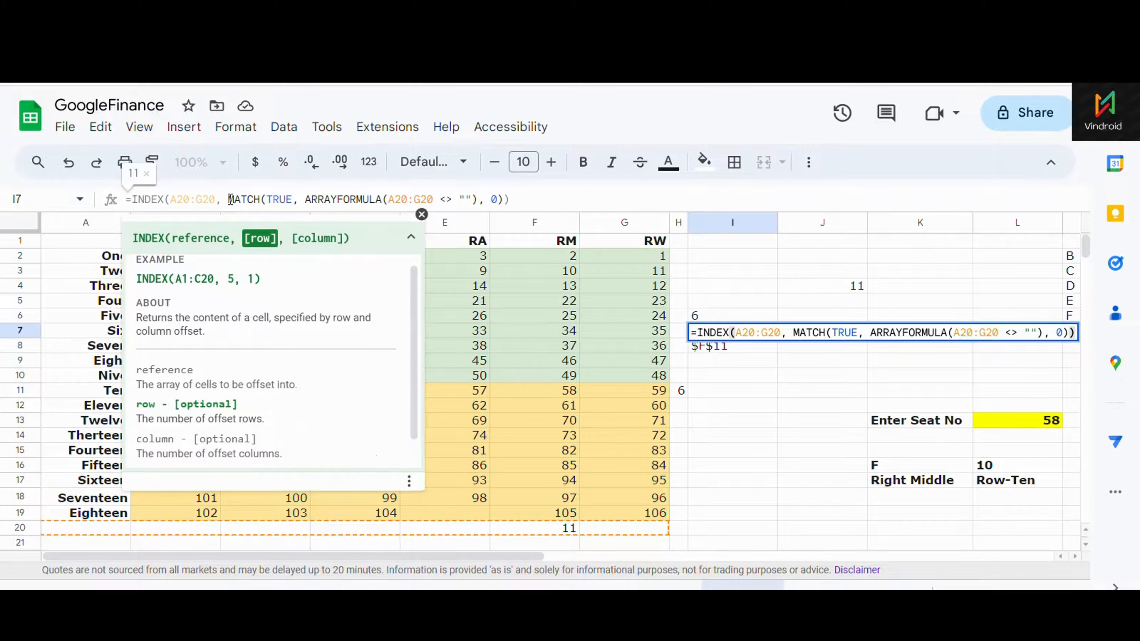
{"action": "key", "text": "shift+Right"}
{"action": "key", "text": "shift+Right"}
{"action": "key", "text": "shift+Right"}
{"action": "key", "text": "shift+Right"}
{"action": "key", "text": "shift+Right"}
{"action": "key", "text": "shift+Right"}
{"action": "key", "text": "shift+Right"}
{"action": "key", "text": "shift+Right"}
{"action": "key", "text": "shift+Right"}
{"action": "key", "text": "shift+Right"}
{"action": "key", "text": "shift+Right"}
{"action": "key", "text": "shift+Right"}
{"action": "key", "text": "shift+Right"}
{"action": "key", "text": "shift+Right"}
{"action": "key", "text": "shift+Right"}
{"action": "key", "text": "shift+Right"}
{"action": "key", "text": "shift+Right"}
{"action": "key", "text": "shift+Right"}
{"action": "key", "text": "shift+Right"}
{"action": "key", "text": "shift+Right"}
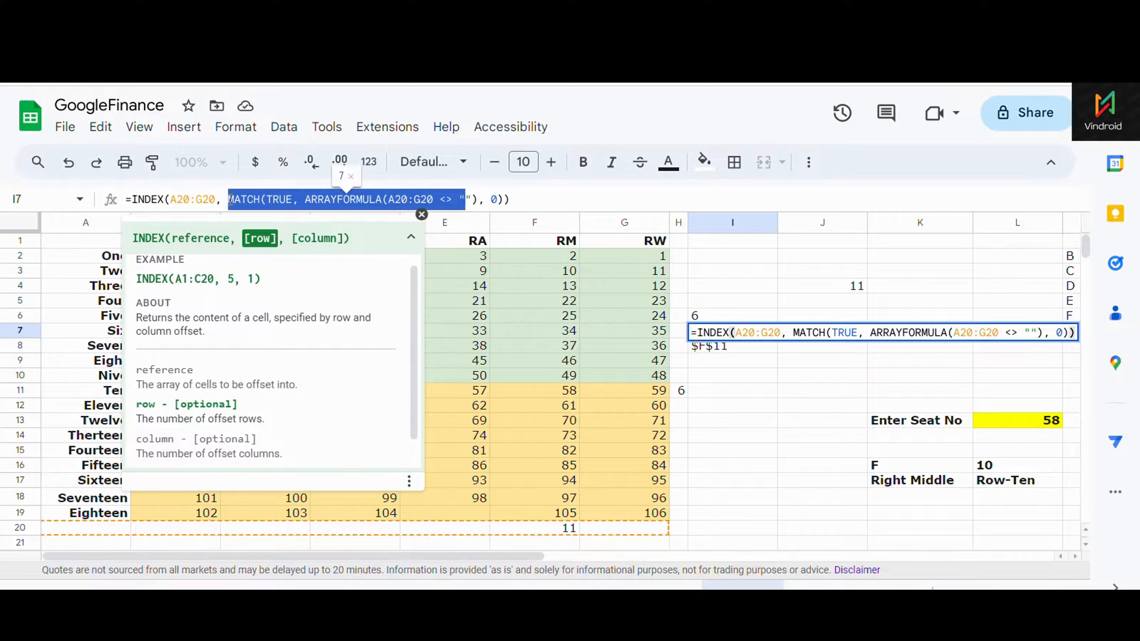
{"action": "key", "text": "shift+Right"}
{"action": "key", "text": "shift+Right"}
{"action": "key", "text": "shift+Right"}
{"action": "key", "text": "shift+Right"}
{"action": "key", "text": "shift+Right"}
{"action": "key", "text": "shift+Right"}
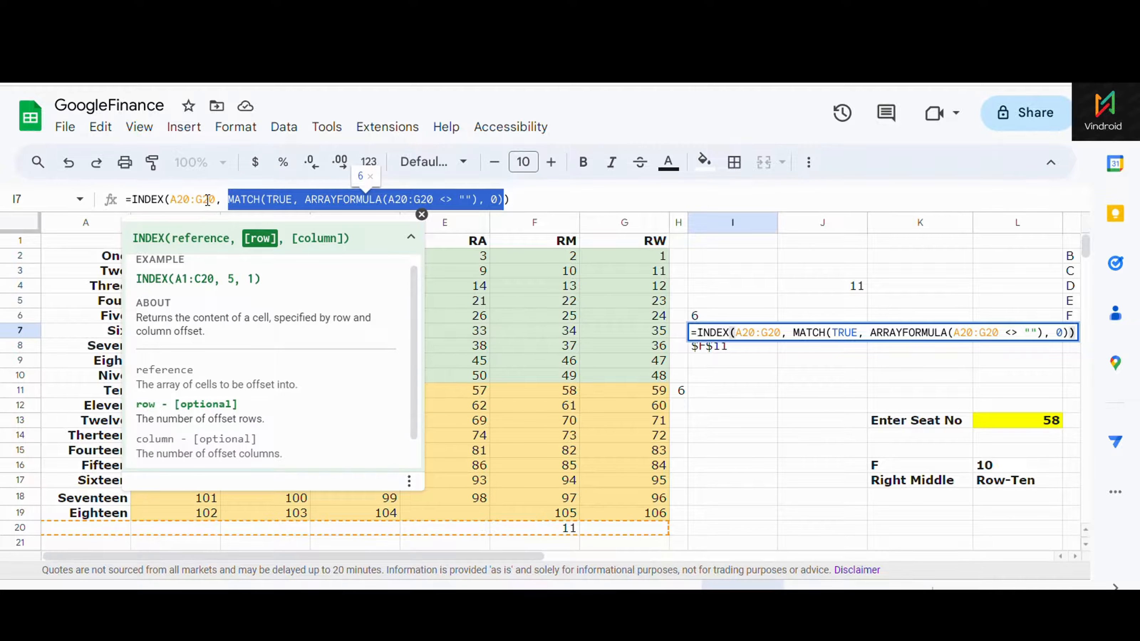
Step: Examine the INDEX reference A20:G20 and the TRUE search key in the I7 formula, with the function help shown
{"action": "left_click", "coordinate": [504, 200]}
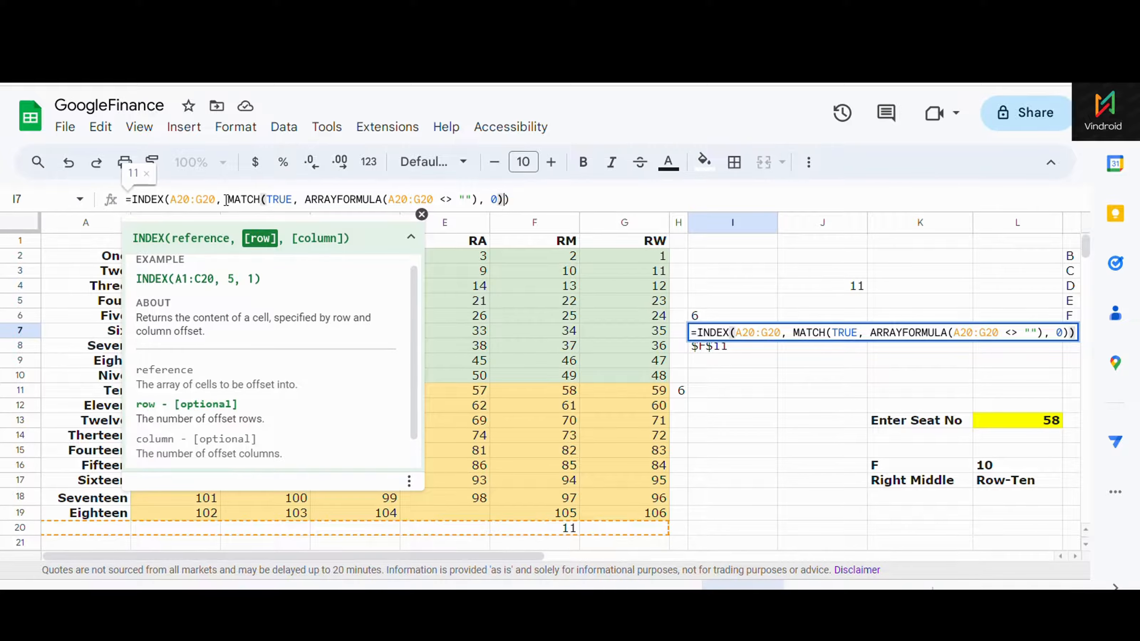
{"action": "left_click_drag", "start_coordinate": [170, 200], "coordinate": [216, 199]}
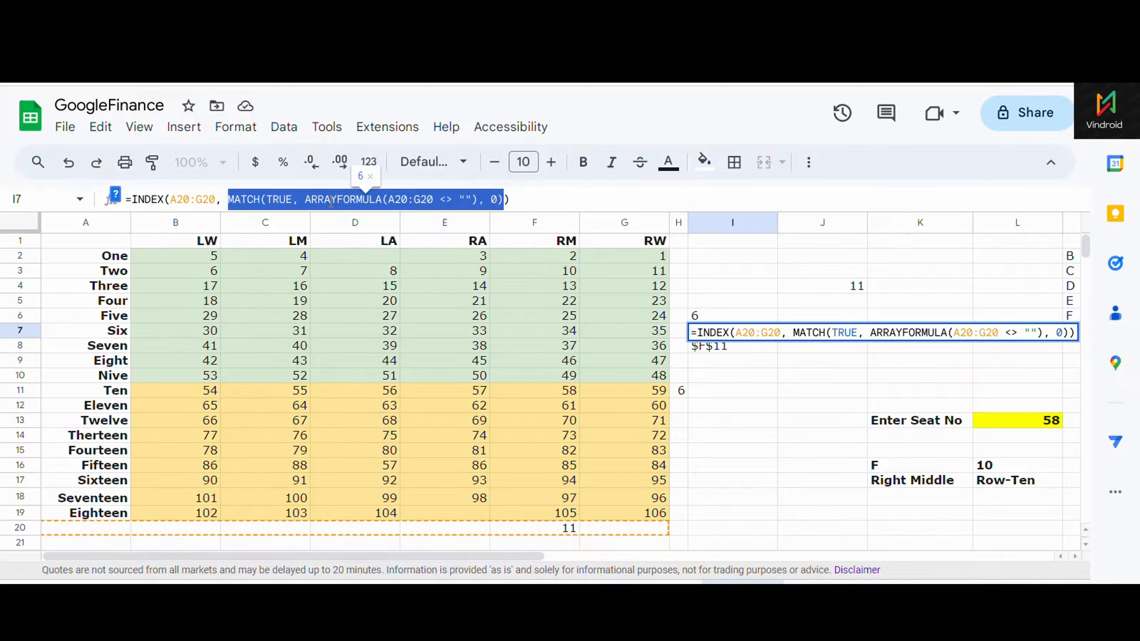
{"action": "left_click", "coordinate": [169, 206]}
{"action": "left_click", "coordinate": [133, 200]}
{"action": "left_click", "coordinate": [152, 200]}
{"action": "left_click", "coordinate": [178, 199]}
{"action": "left_click", "coordinate": [268, 200]}
{"action": "left_click", "coordinate": [183, 200]}
{"action": "left_click", "coordinate": [115, 196]}
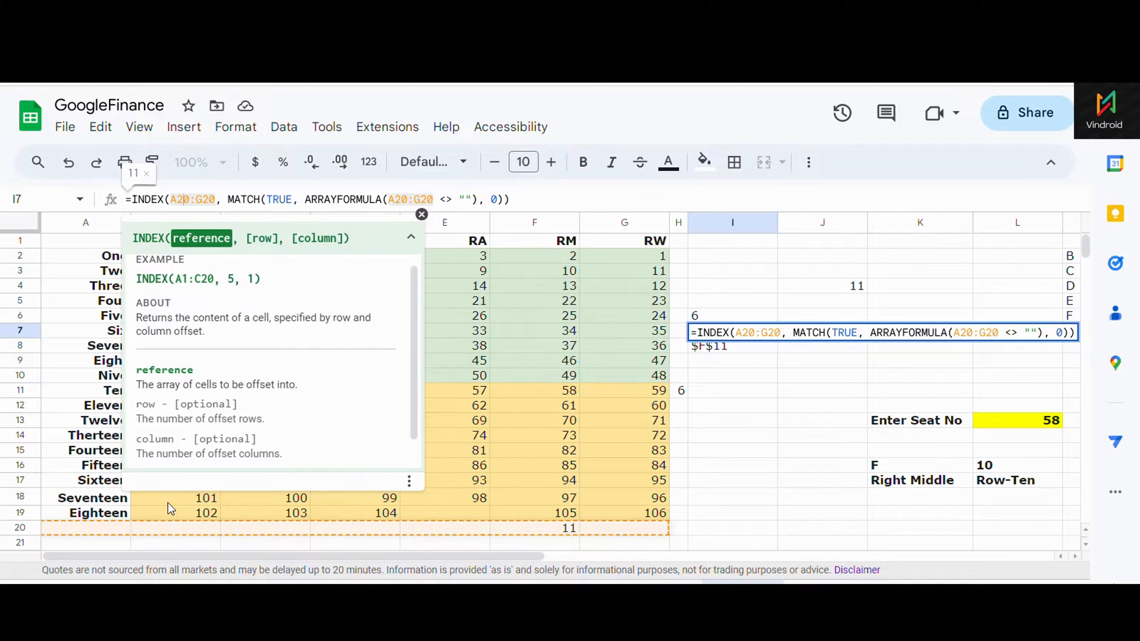
Step: Highlight the full MATCH expression again as INDEX's row argument in the I7 formula and preview its value
{"action": "left_click", "coordinate": [248, 199]}
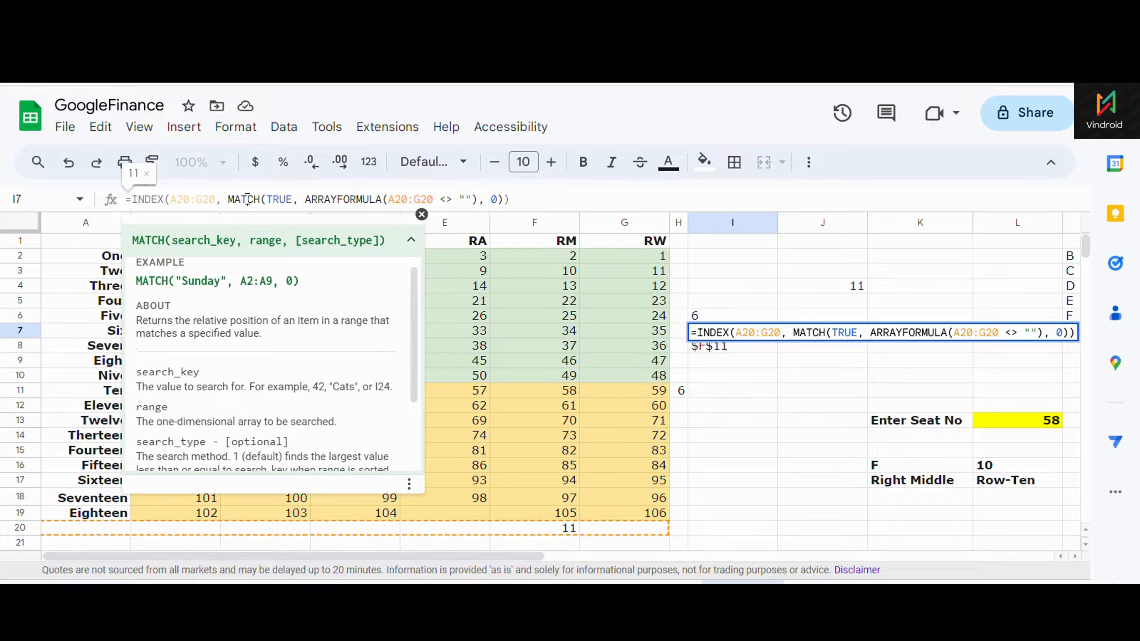
{"action": "left_click", "coordinate": [228, 199]}
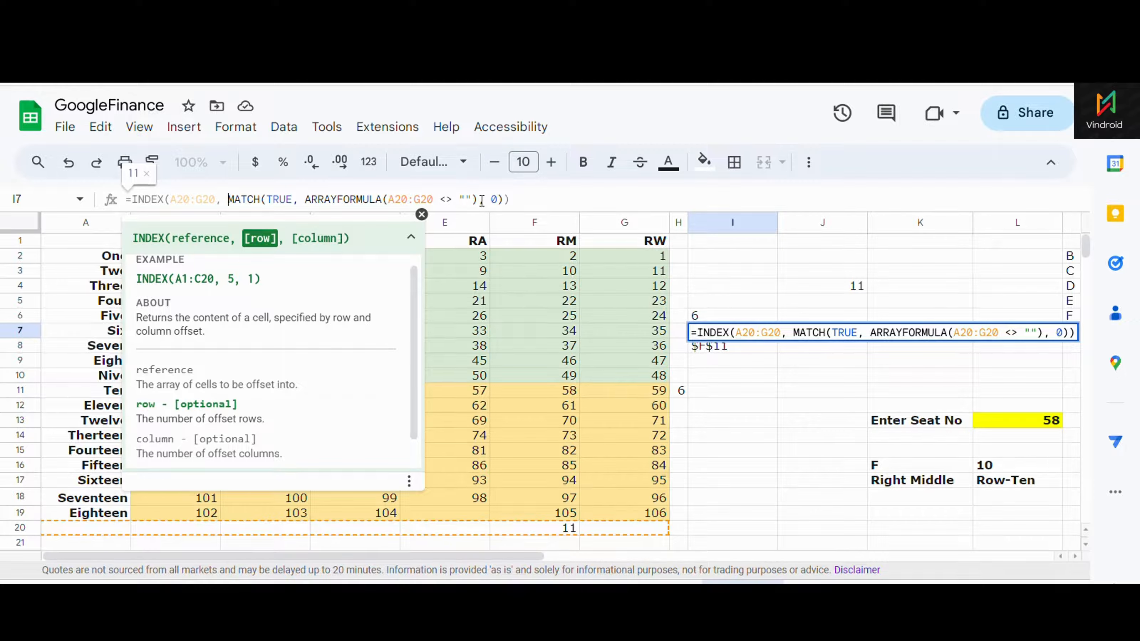
{"action": "key", "text": "shift+Right"}
{"action": "key", "text": "shift+Right"}
{"action": "key", "text": "shift+Right"}
{"action": "key", "text": "shift+Right"}
{"action": "key", "text": "shift+Right"}
{"action": "key", "text": "shift+Right"}
{"action": "key", "text": "shift+Right"}
{"action": "key", "text": "shift+Right"}
{"action": "key", "text": "shift+Right"}
{"action": "key", "text": "shift+Right"}
{"action": "key", "text": "shift+Right"}
{"action": "key", "text": "shift+Right"}
{"action": "key", "text": "shift+Right"}
{"action": "key", "text": "shift+Right"}
{"action": "key", "text": "shift+Right"}
{"action": "key", "text": "shift+Right"}
{"action": "key", "text": "shift+Right"}
{"action": "key", "text": "shift+Right"}
{"action": "key", "text": "shift+Right"}
{"action": "key", "text": "shift+Right"}
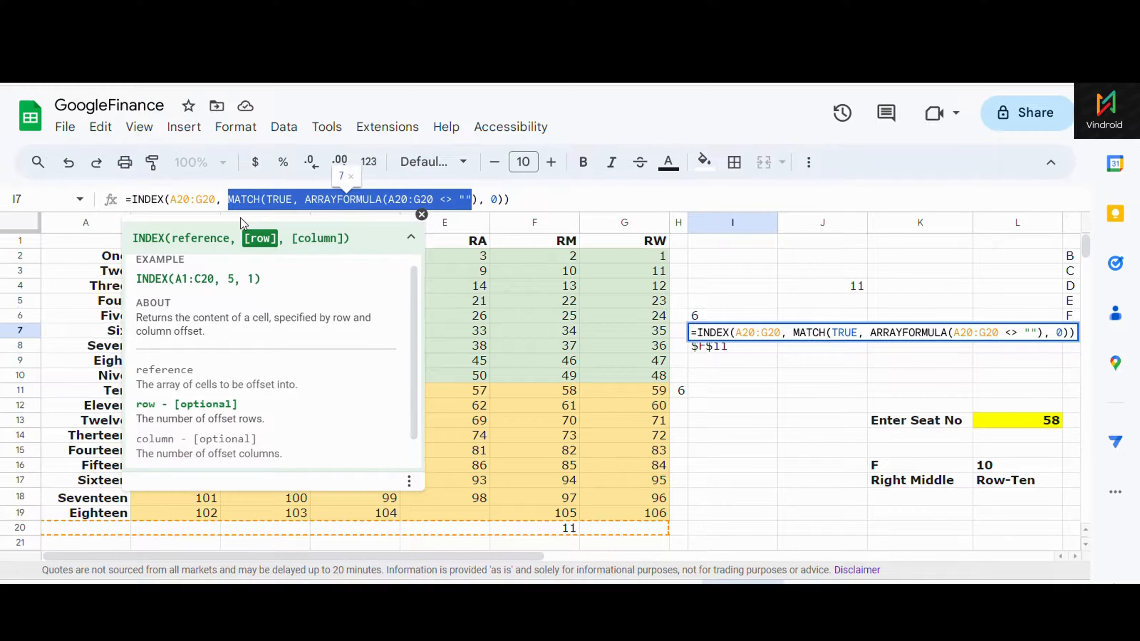
{"action": "key", "text": "shift+Right"}
{"action": "key", "text": "shift+Right"}
{"action": "key", "text": "shift+Right"}
{"action": "key", "text": "shift+Right"}
{"action": "key", "text": "shift+Right"}
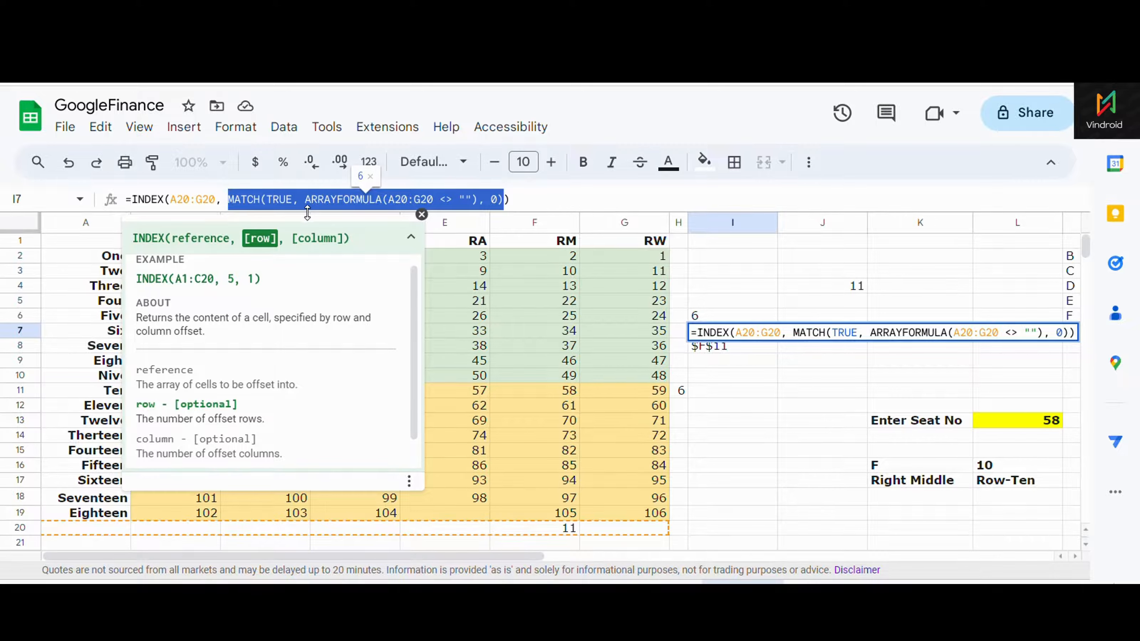
Step: Check the MATCH search type 0 and closing brackets of the I7 formula, and leave the formula without changing it
{"action": "left_click", "coordinate": [507, 199]}
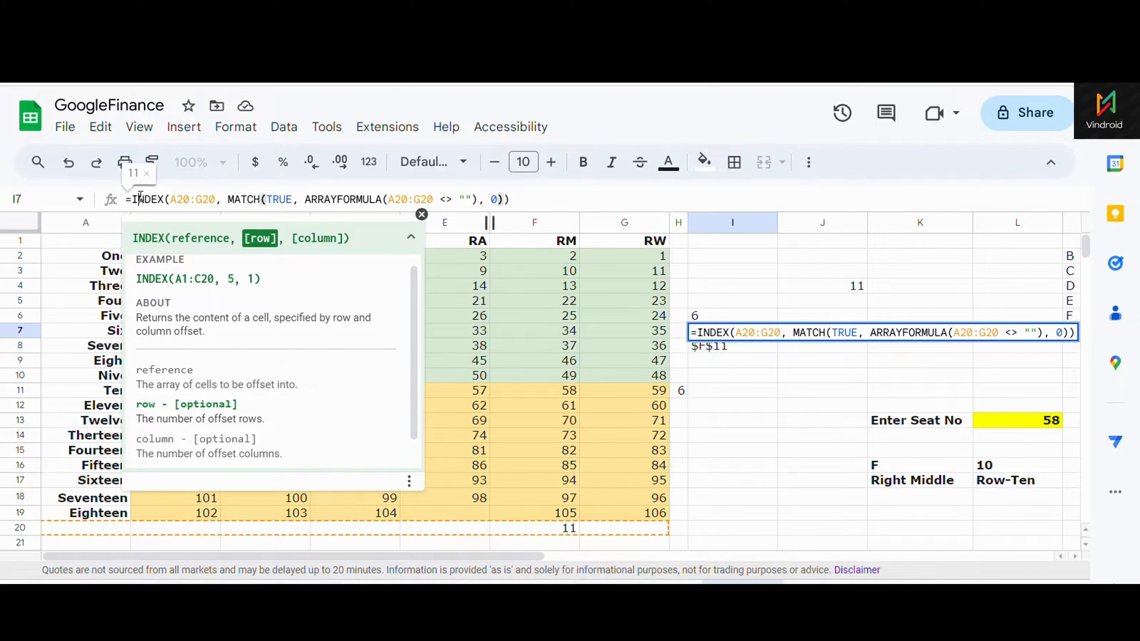
{"action": "left_click", "coordinate": [373, 242]}
{"action": "left_click", "coordinate": [491, 201]}
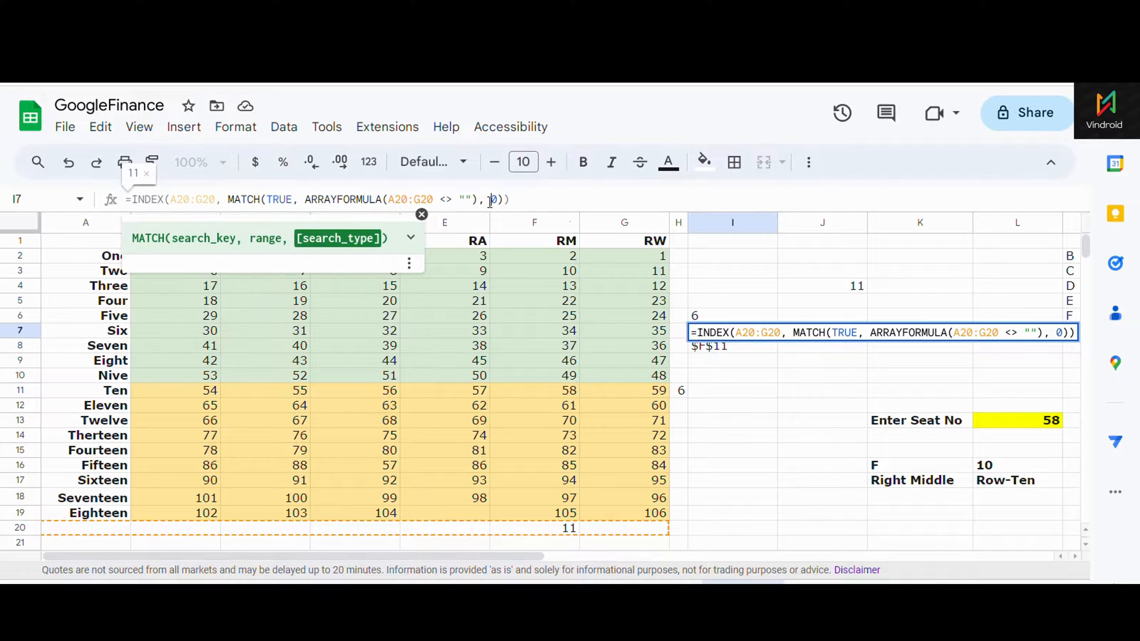
{"action": "left_click", "coordinate": [504, 200]}
{"action": "left_click", "coordinate": [323, 239]}
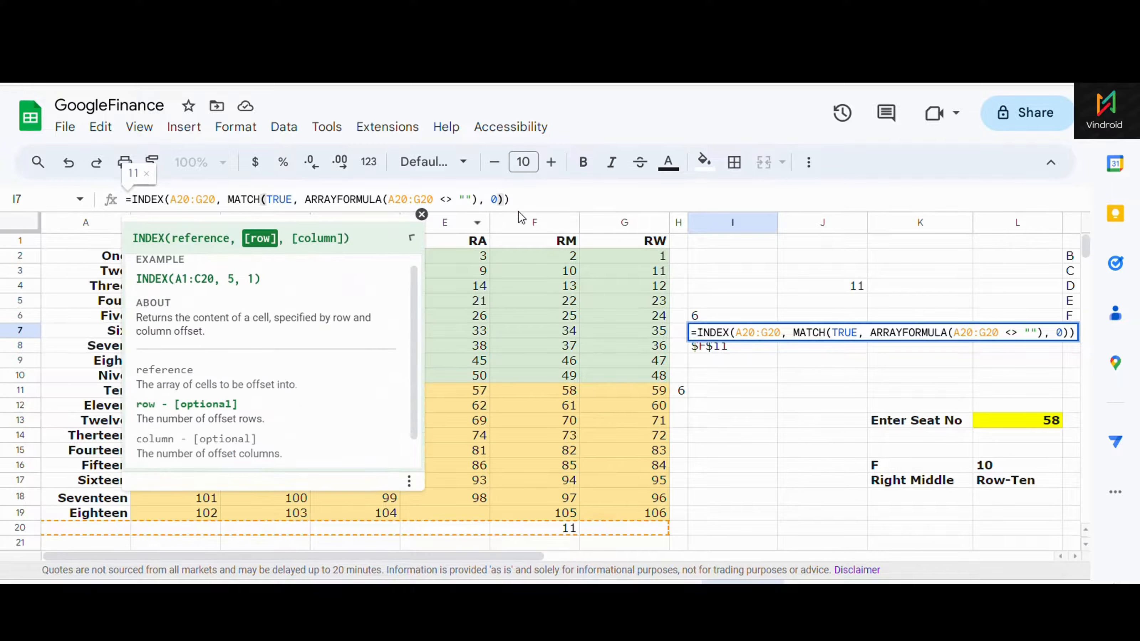
{"action": "left_click", "coordinate": [528, 202]}
{"action": "left_click", "coordinate": [754, 492]}
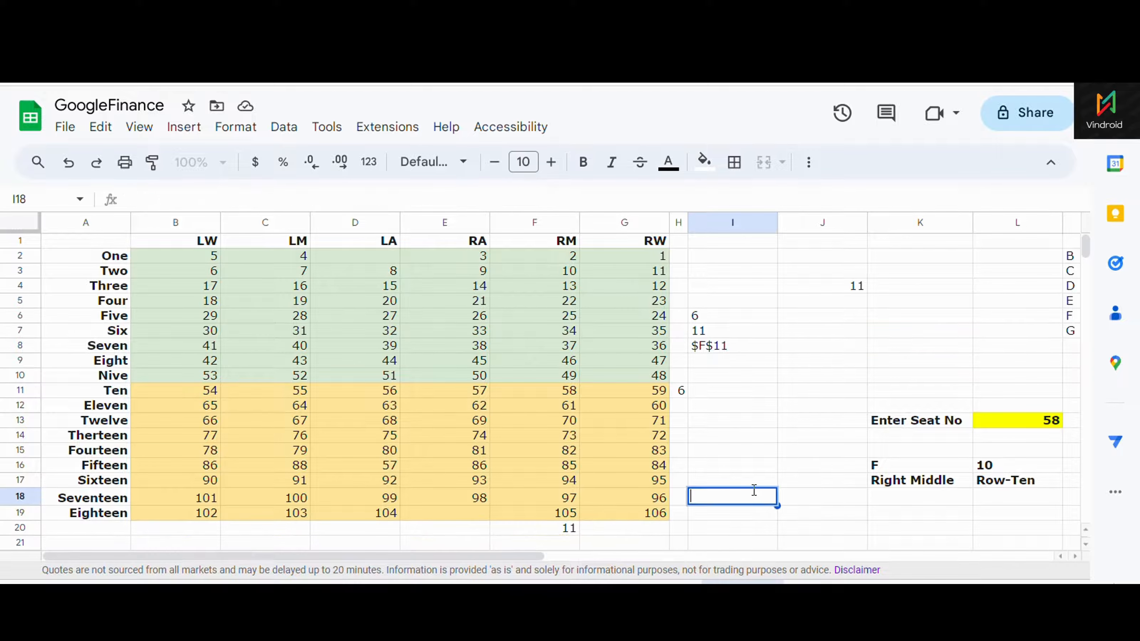
Step: Compare the INDEX results in I6 and I7 with the column number in H11 and the row number in F20
{"action": "left_click", "coordinate": [726, 329]}
{"action": "left_click", "coordinate": [713, 317]}
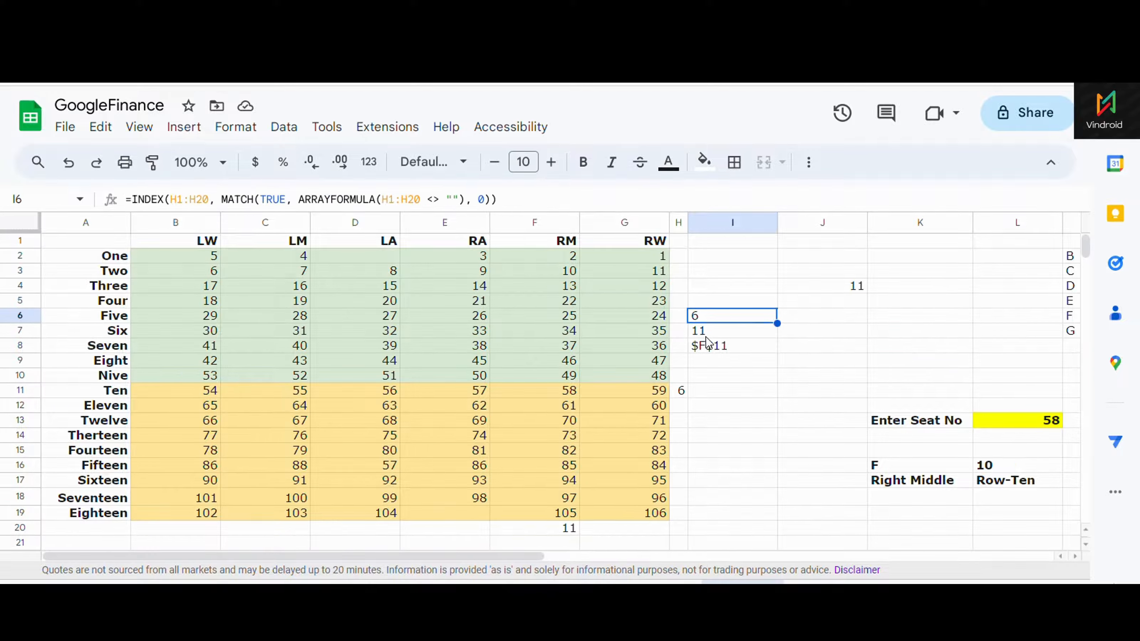
{"action": "left_click", "coordinate": [705, 333]}
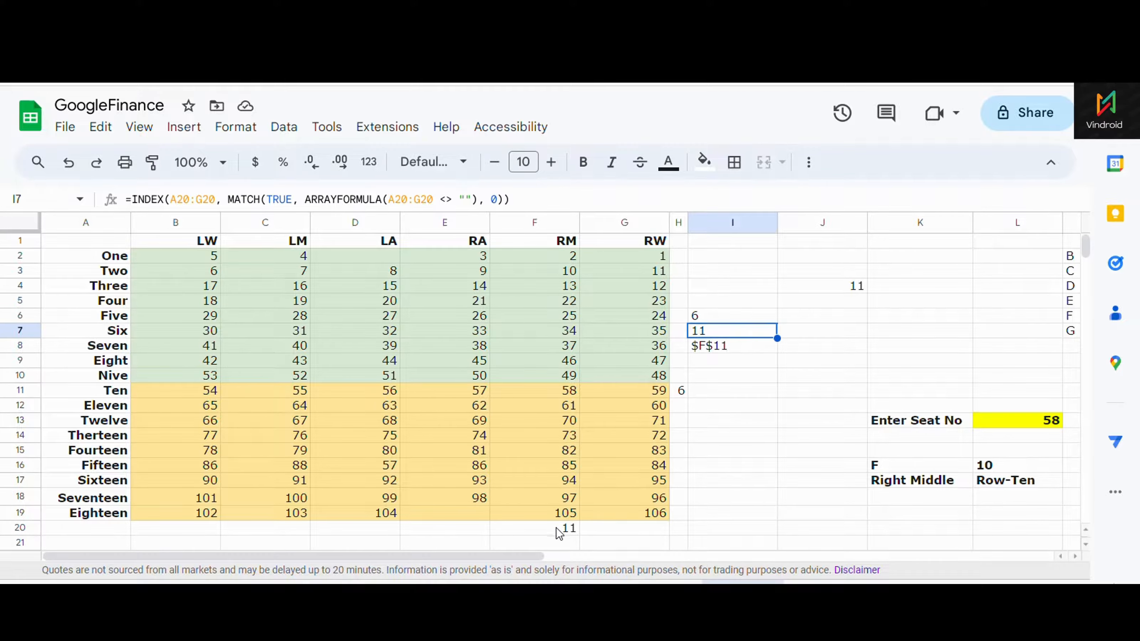
{"action": "left_click", "coordinate": [704, 319]}
{"action": "left_click", "coordinate": [724, 332]}
{"action": "left_click", "coordinate": [727, 319]}
{"action": "left_click", "coordinate": [732, 333]}
Step: Correct "Geth" to "Get" in the fourth item of the STEPS list, in B32
{"action": "scroll", "coordinate": [729, 346], "scroll_direction": "down", "scroll_amount": 7}
{"action": "left_click", "coordinate": [158, 382]}
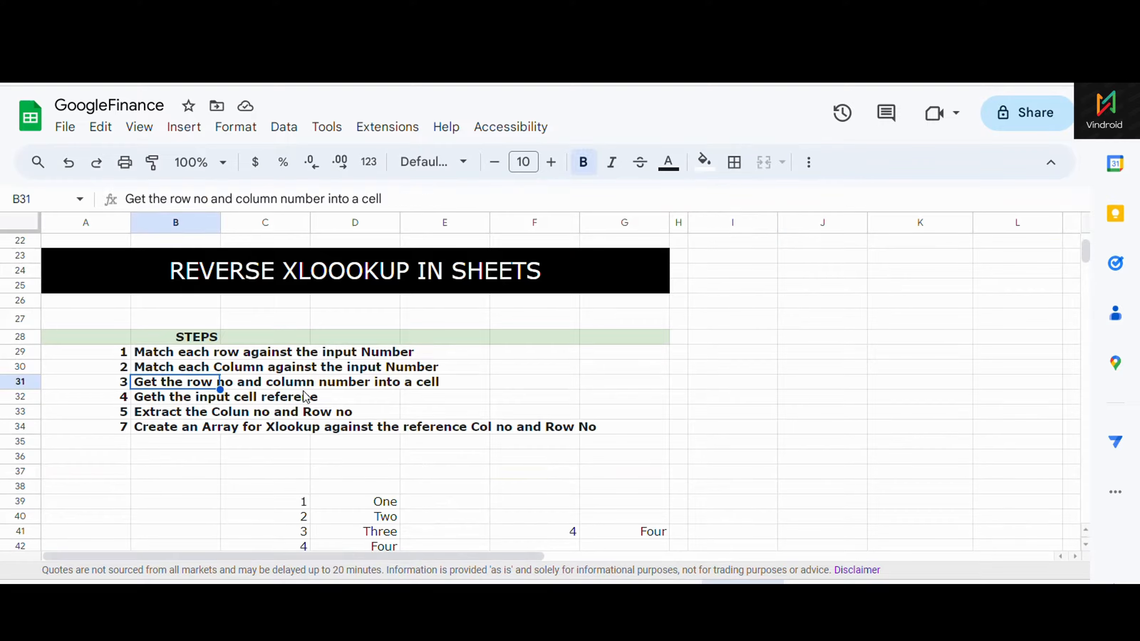
{"action": "left_click", "coordinate": [158, 398]}
{"action": "key", "text": "Return"}
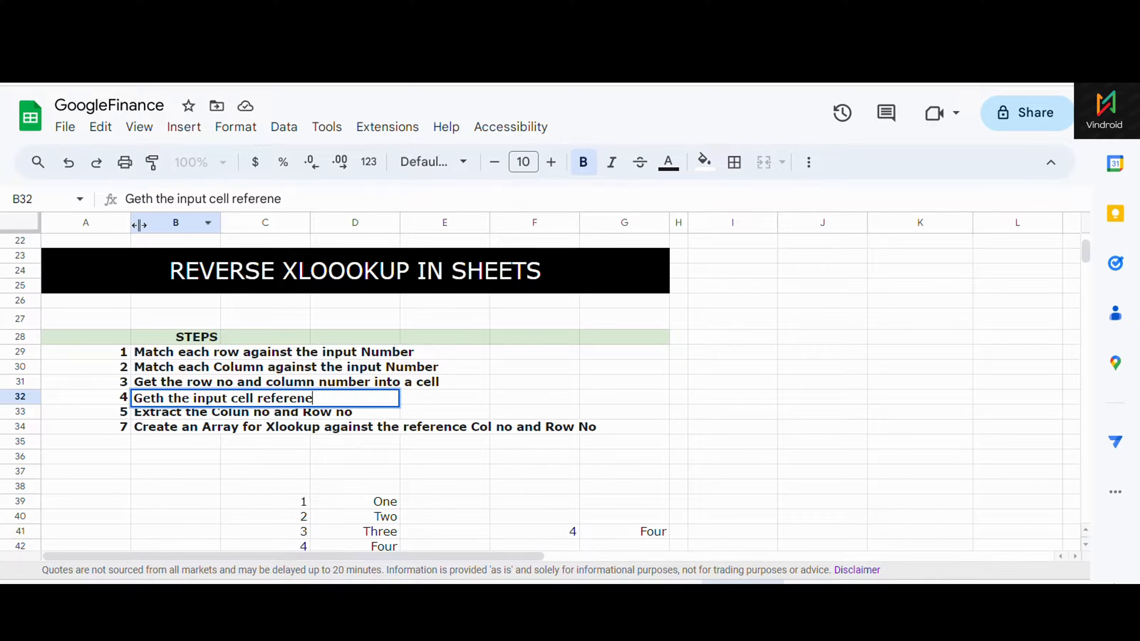
{"action": "left_click", "coordinate": [156, 198]}
{"action": "key", "text": "BackSpace"}
{"action": "left_click", "coordinate": [407, 438]}
Step: Open the ADDRESS(I7,I6) formula in I8 and examine its row and column arguments
{"action": "scroll", "coordinate": [435, 389], "scroll_direction": "up", "scroll_amount": 7}
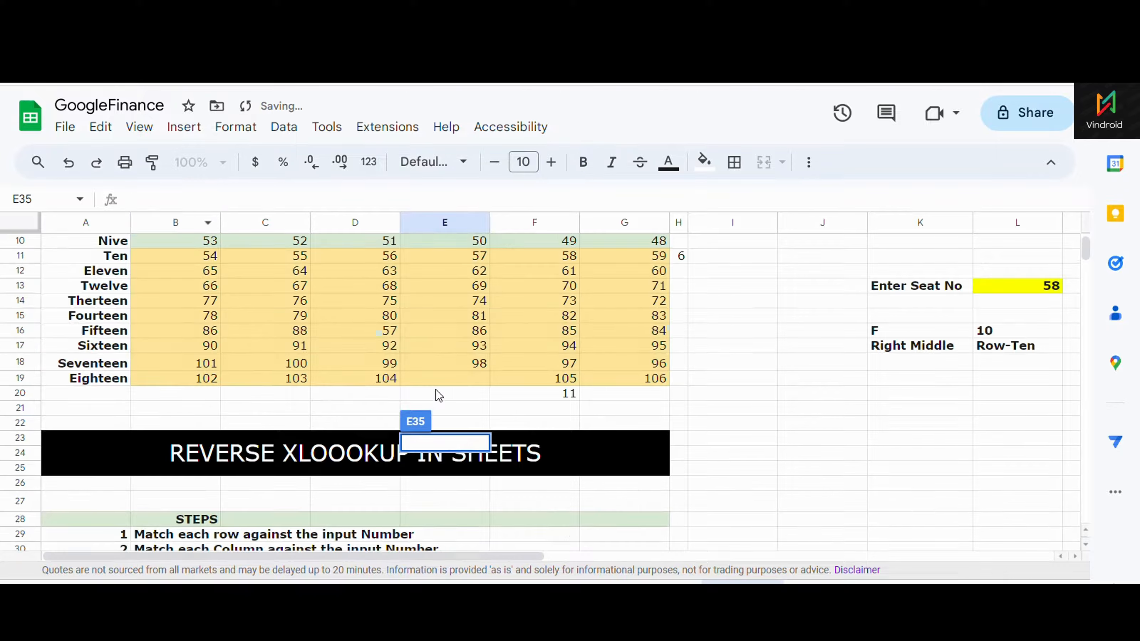
{"action": "left_click", "coordinate": [745, 346]}
{"action": "double_click", "coordinate": [745, 345]}
{"action": "left_click", "coordinate": [727, 258]}
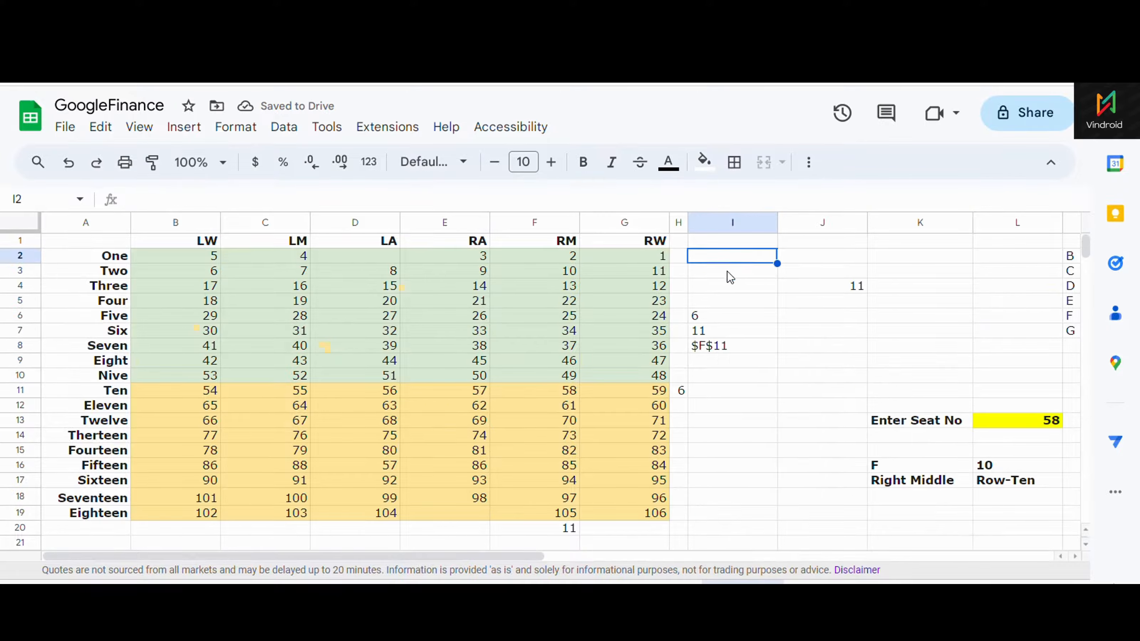
{"action": "left_click", "coordinate": [720, 347]}
{"action": "left_click", "coordinate": [152, 198]}
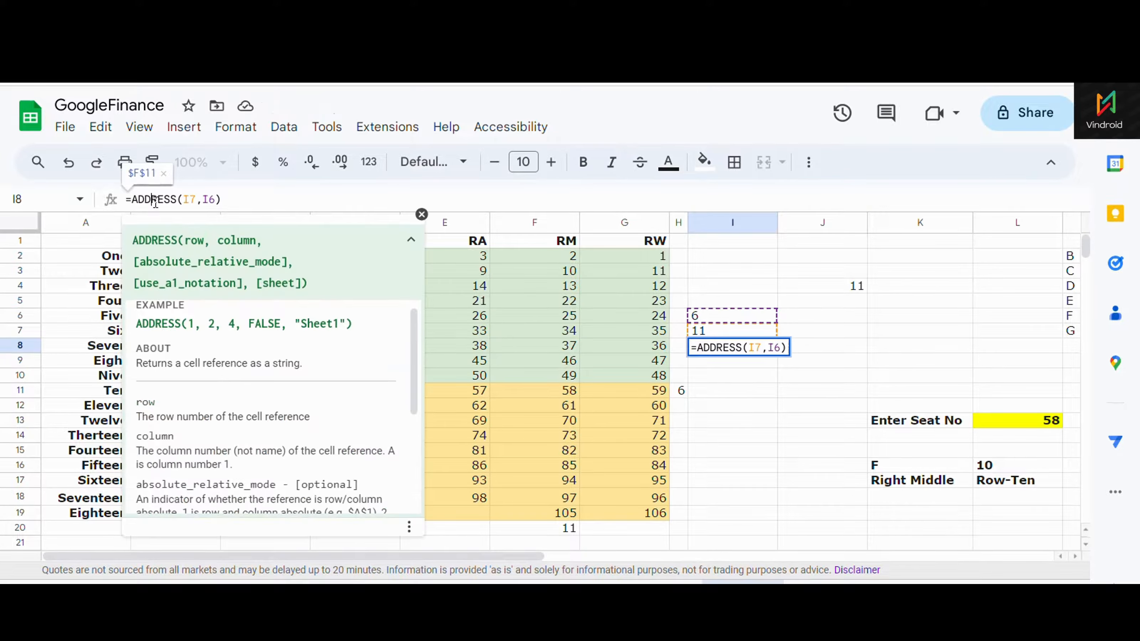
{"action": "left_click", "coordinate": [211, 199]}
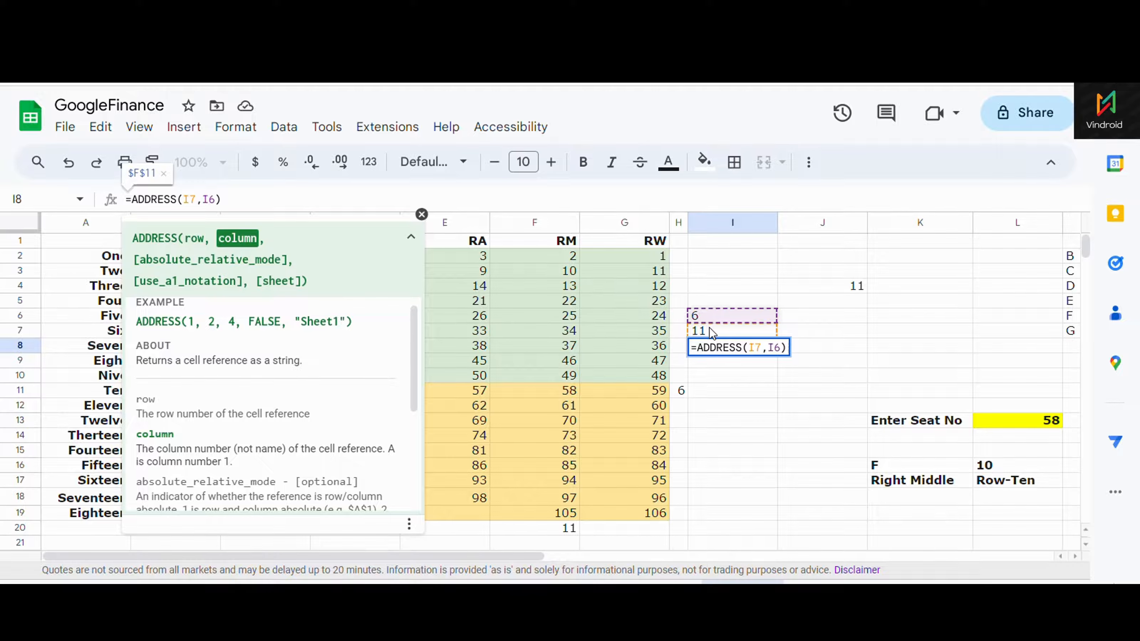
Step: Leave the I8 formula and trace its cell reference to column F, row 11 in the seat grid
{"action": "double_click", "coordinate": [738, 366]}
{"action": "left_click", "coordinate": [737, 351]}
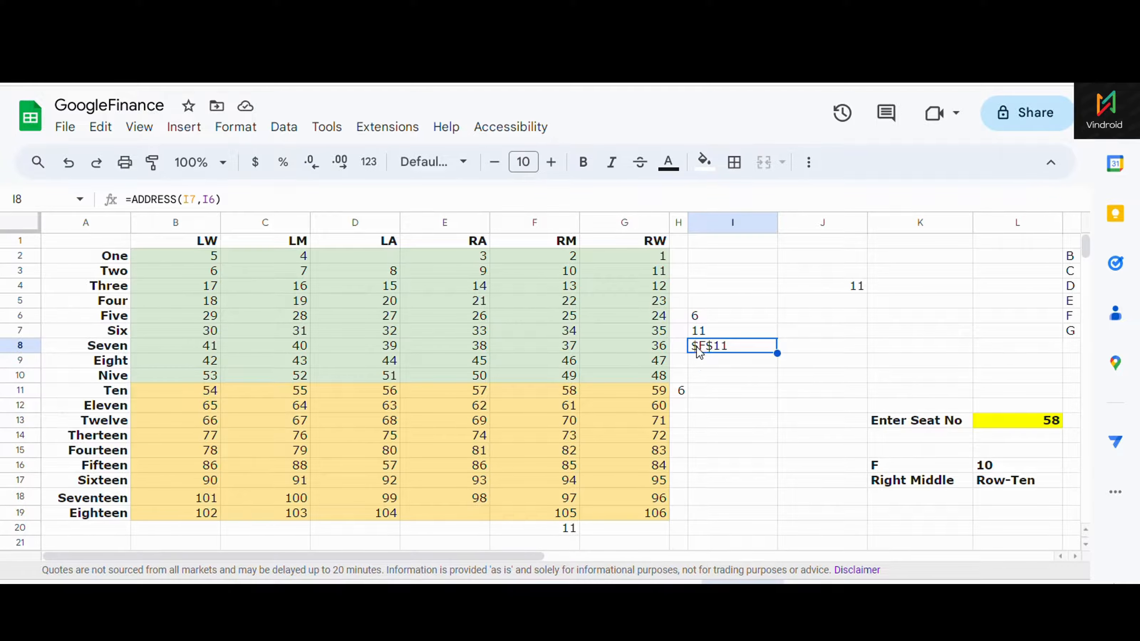
{"action": "left_click", "coordinate": [499, 222]}
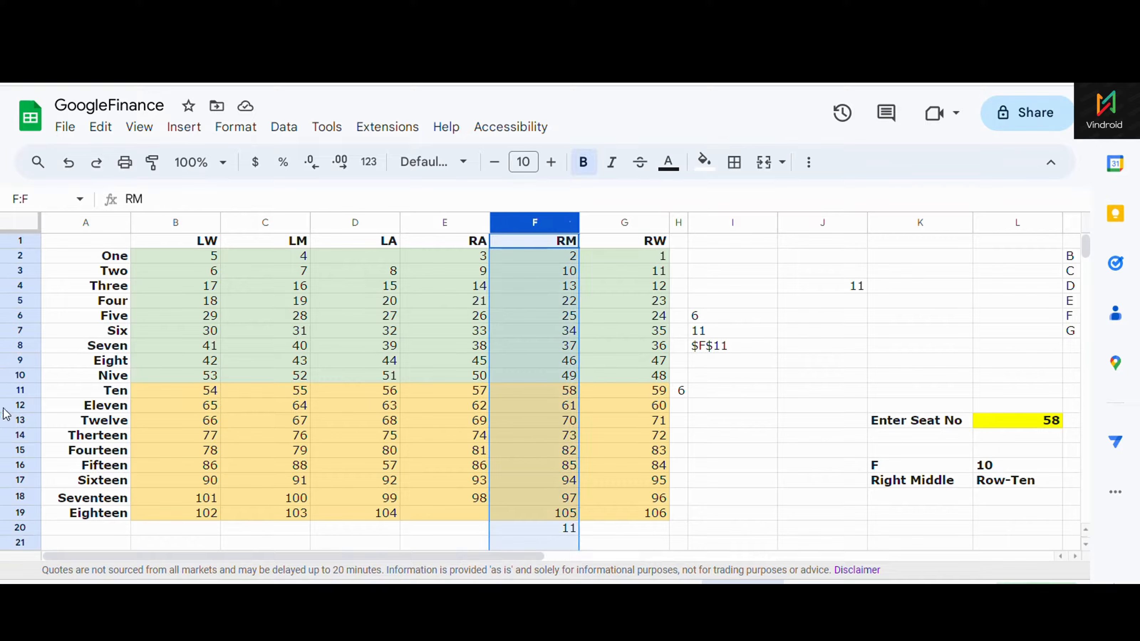
{"action": "left_click", "coordinate": [526, 395]}
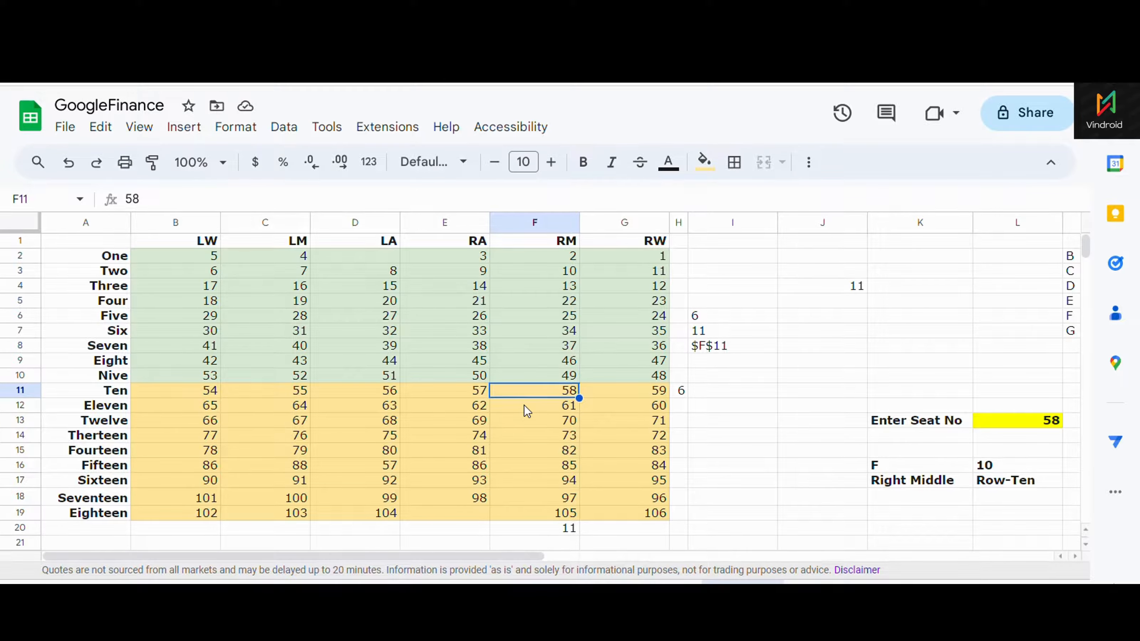
{"action": "left_click", "coordinate": [731, 346]}
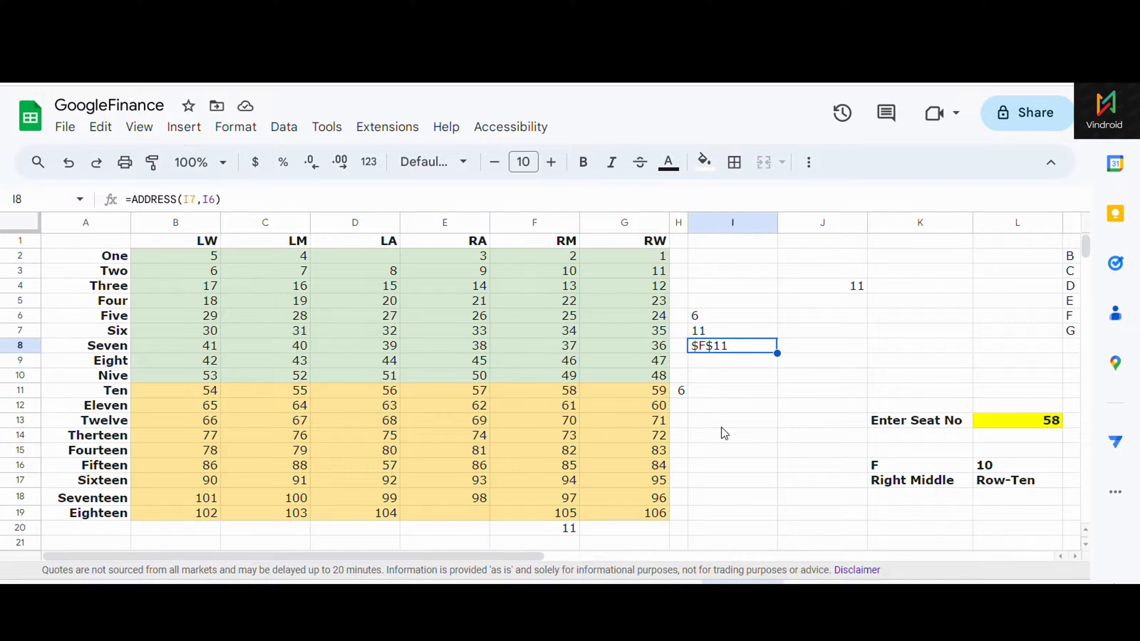
{"action": "left_click", "coordinate": [720, 427]}
{"action": "left_click", "coordinate": [712, 348]}
Step: Compare the column letter extracted in K16 with the cell reference in I8
{"action": "left_click_drag", "start_coordinate": [449, 558], "coordinate": [616, 559]}
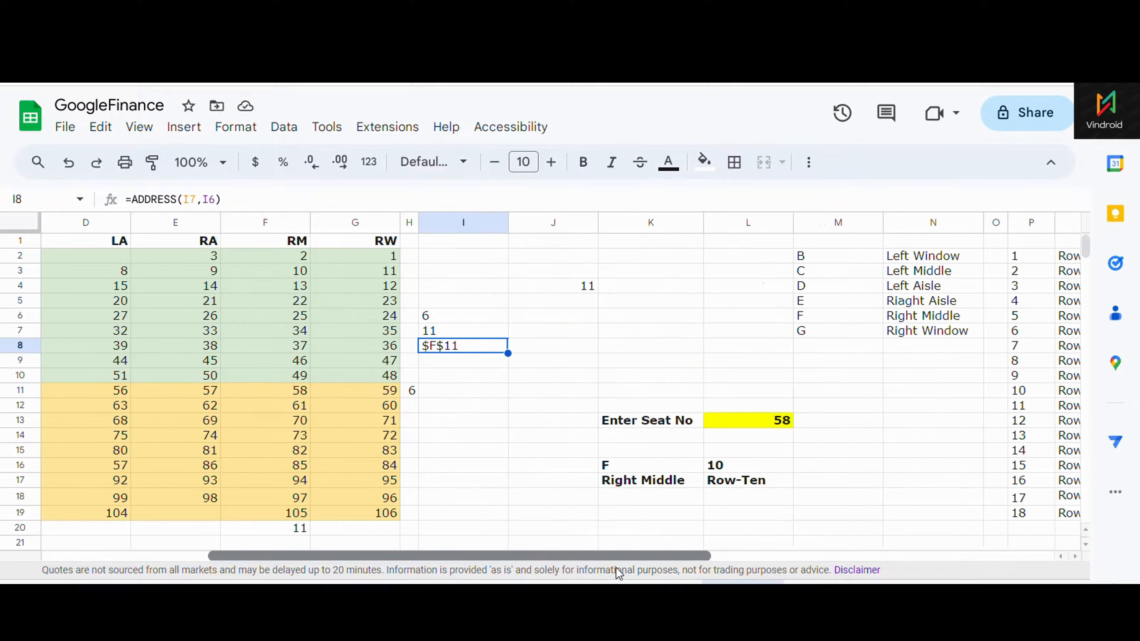
{"action": "left_click", "coordinate": [644, 469]}
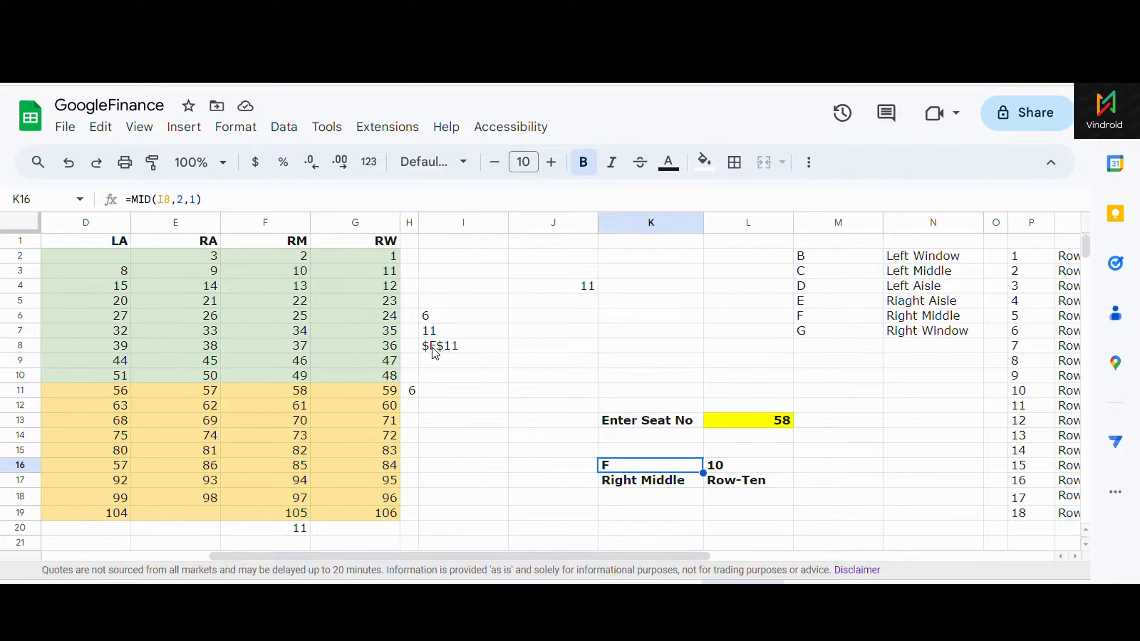
{"action": "left_click", "coordinate": [427, 347]}
{"action": "left_click", "coordinate": [630, 469]}
Step: Examine the string, starting position and extract length arguments of the MID(I8,2,1) formula in K16
{"action": "left_click", "coordinate": [159, 199]}
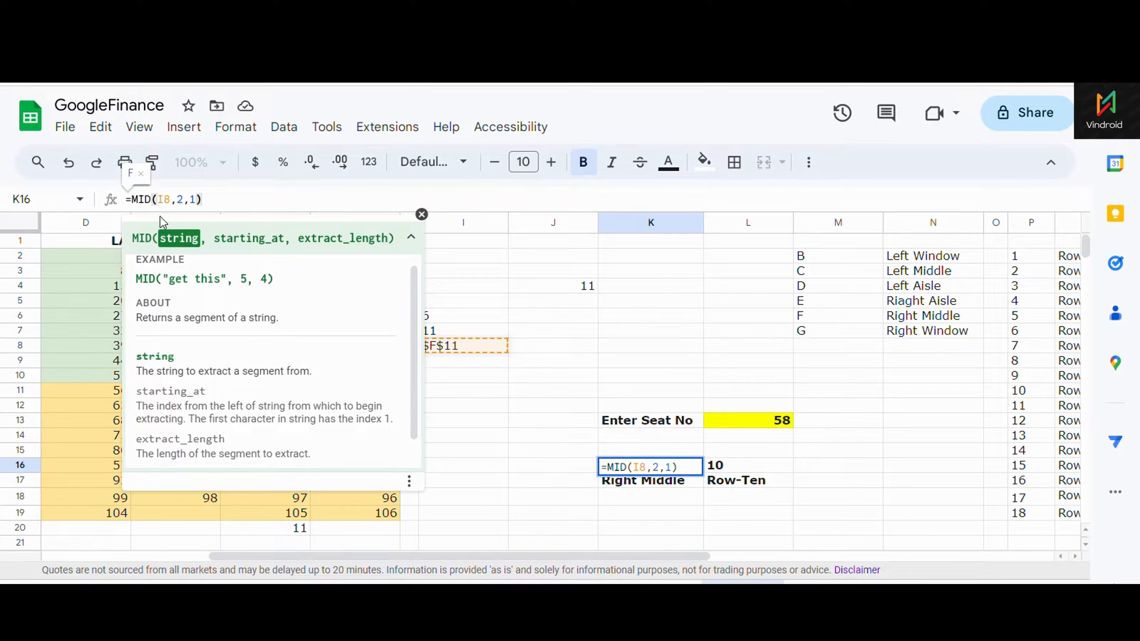
{"action": "left_click", "coordinate": [181, 200]}
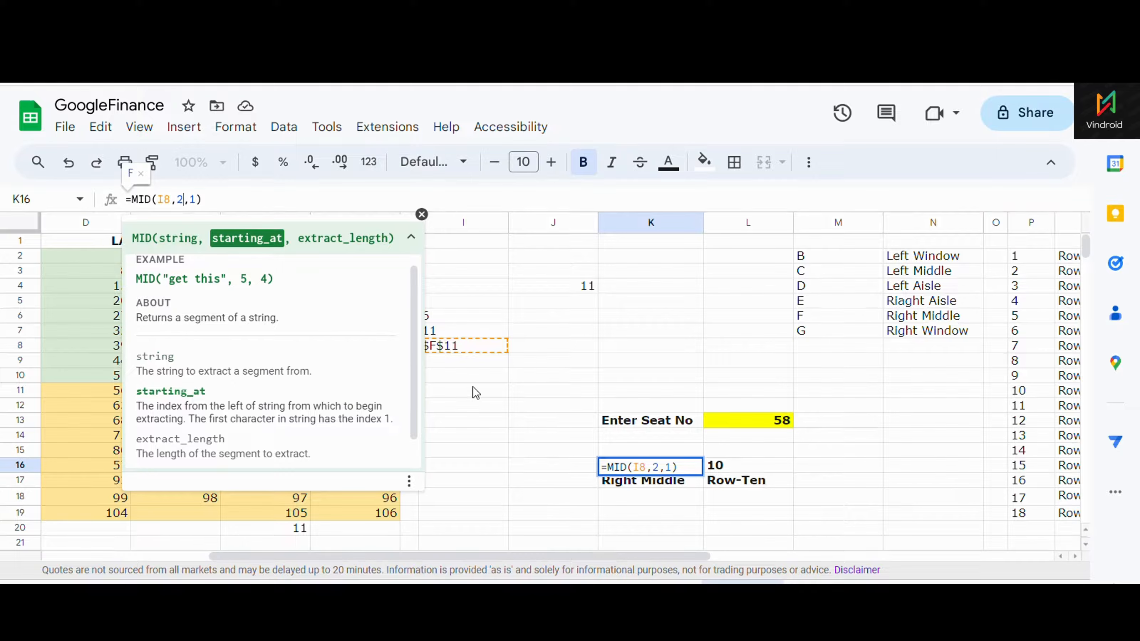
{"action": "left_click", "coordinate": [422, 214]}
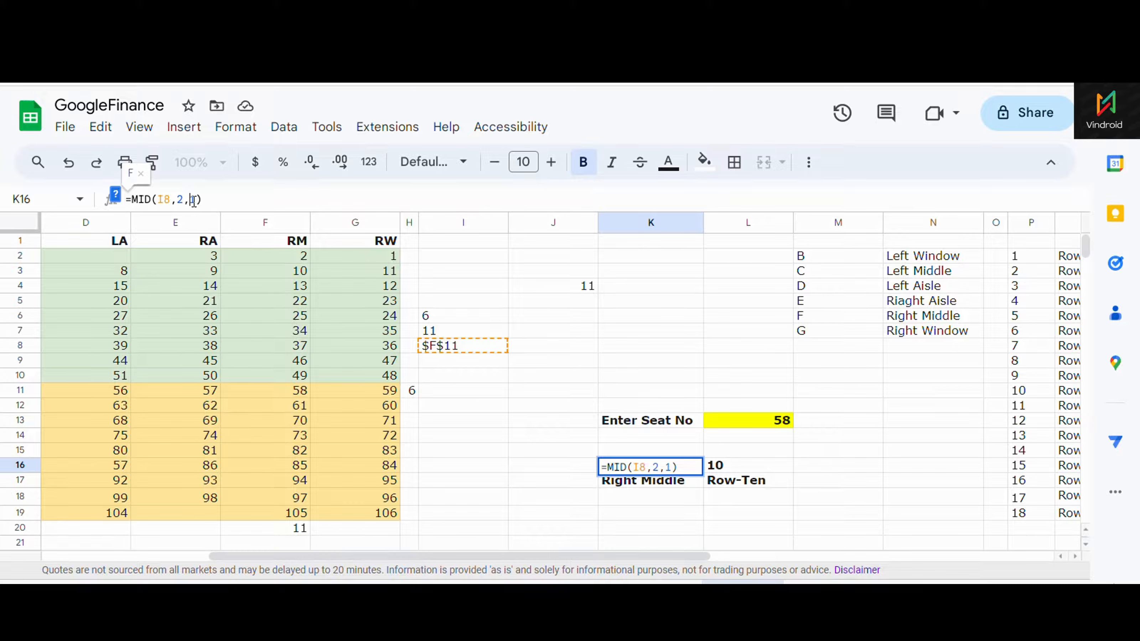
{"action": "left_click", "coordinate": [116, 196]}
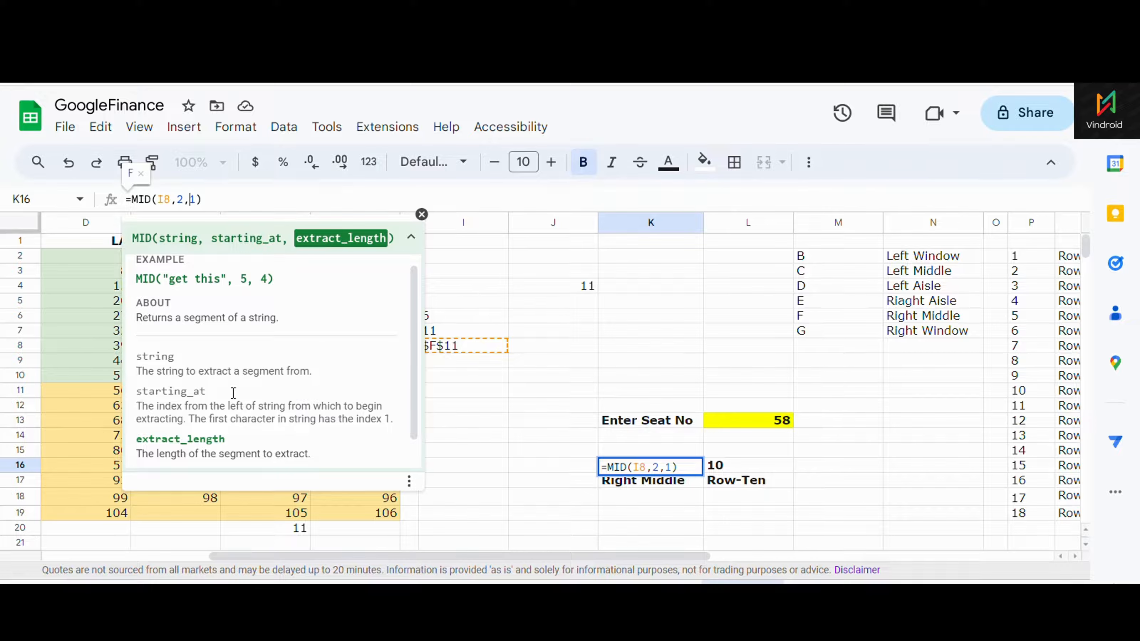
{"action": "left_click", "coordinate": [421, 214]}
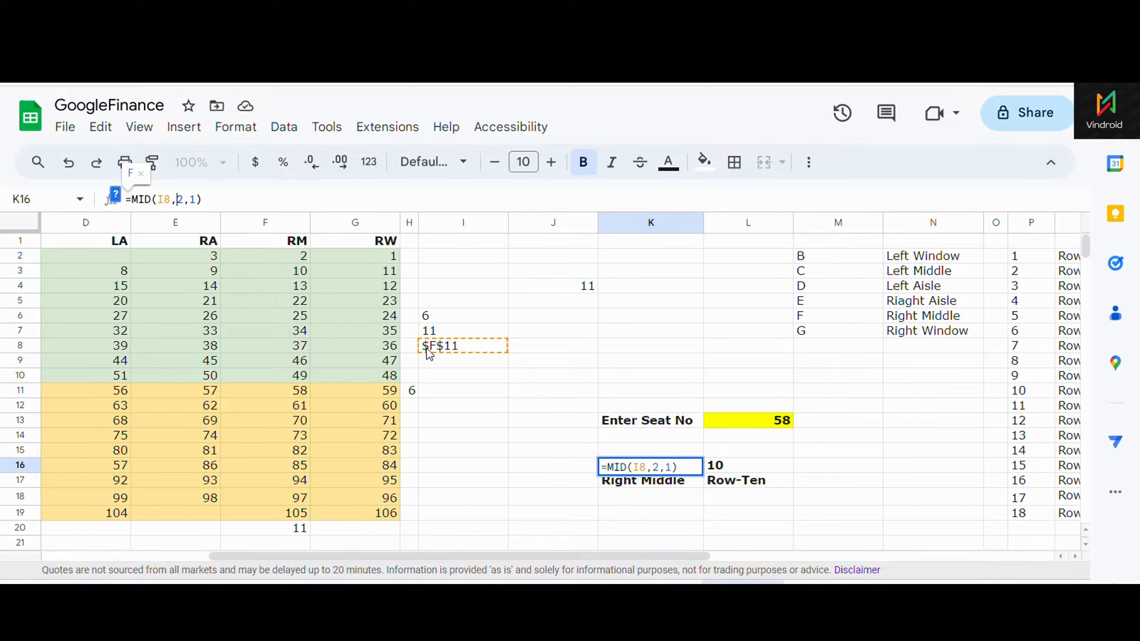
{"action": "left_click", "coordinate": [438, 348]}
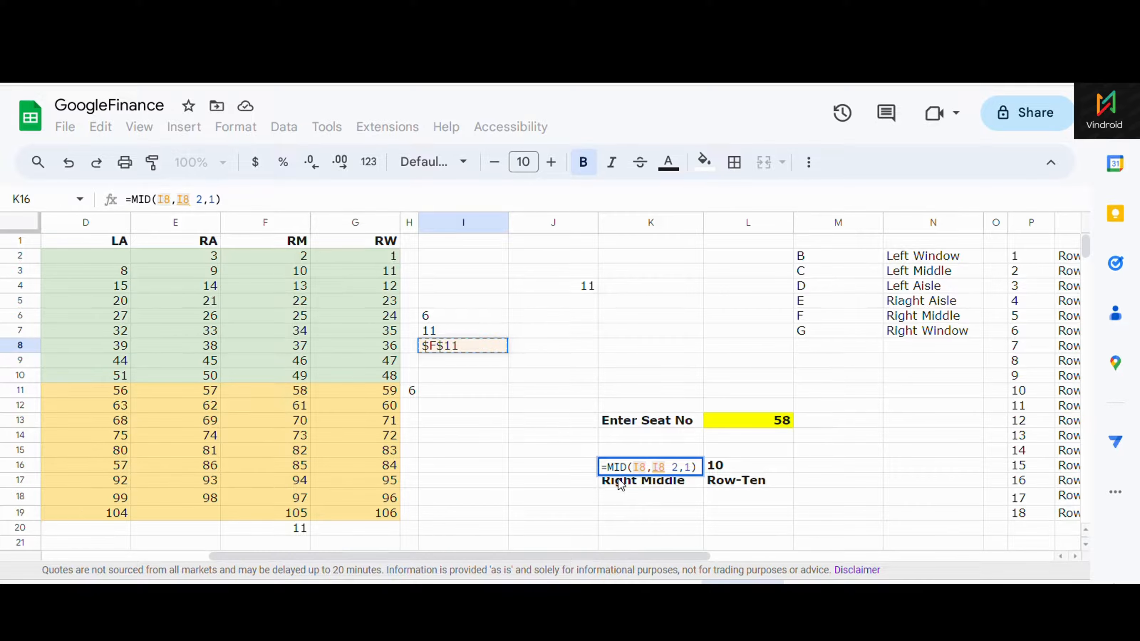
{"action": "left_click", "coordinate": [122, 200]}
{"action": "left_click", "coordinate": [178, 247]}
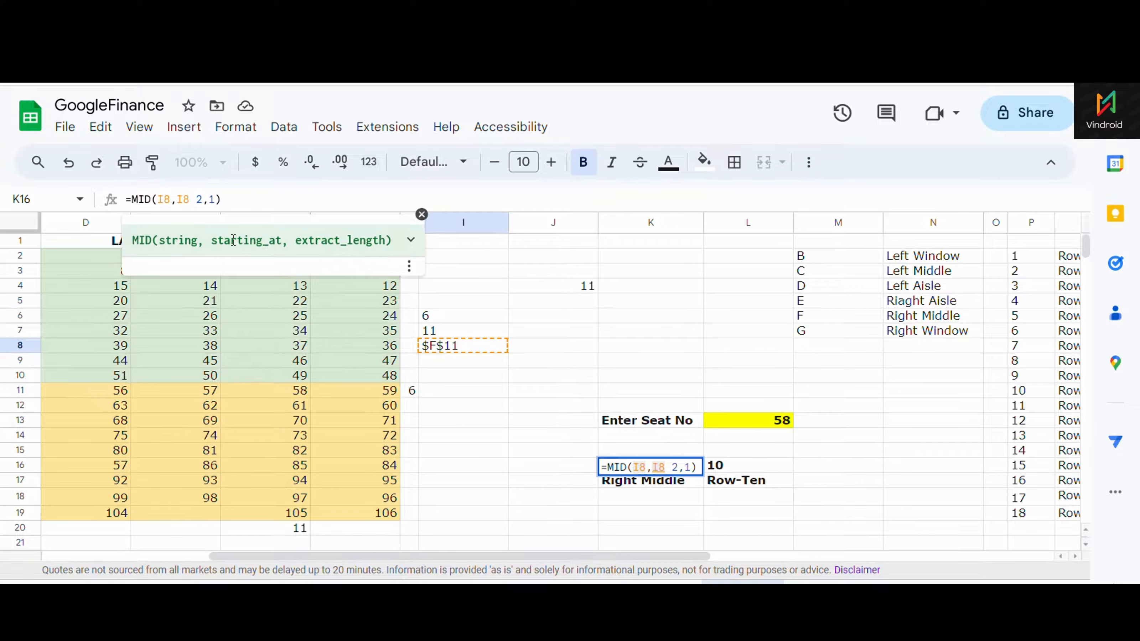
{"action": "left_click", "coordinate": [184, 200]}
{"action": "key", "text": "BackSpace"}
{"action": "key", "text": "BackSpace"}
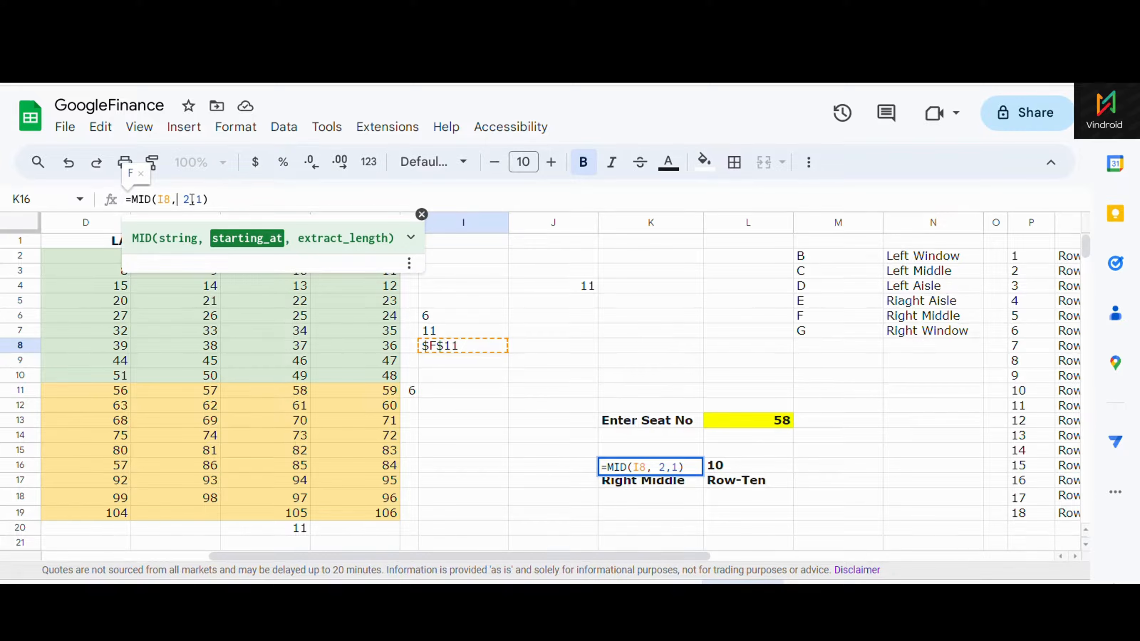
{"action": "left_click", "coordinate": [205, 200]}
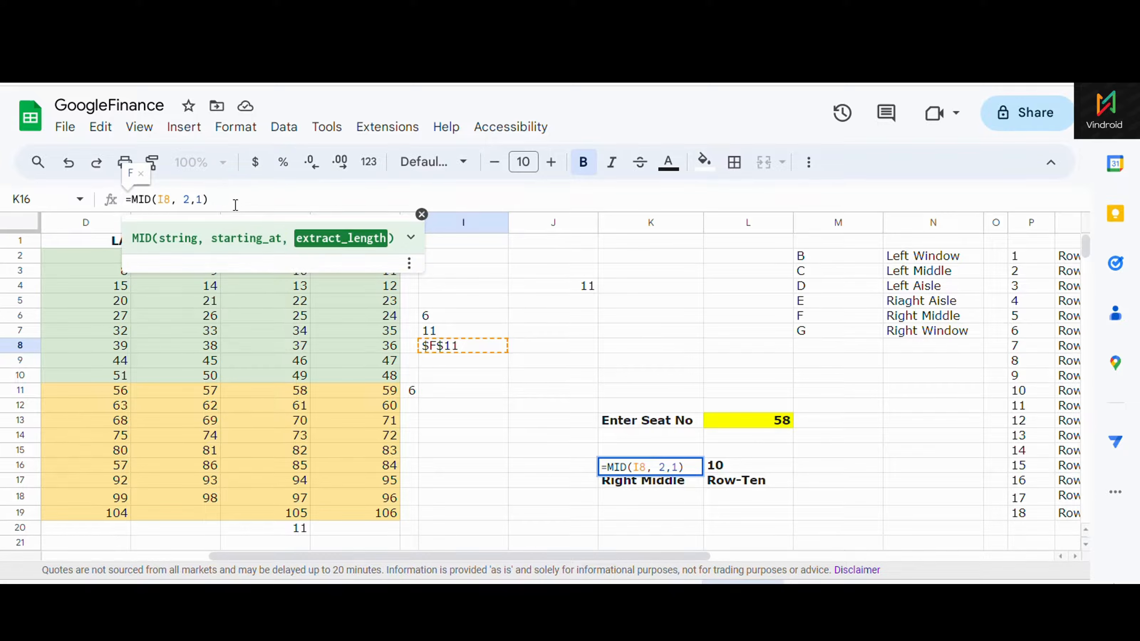
{"action": "left_click", "coordinate": [235, 204]}
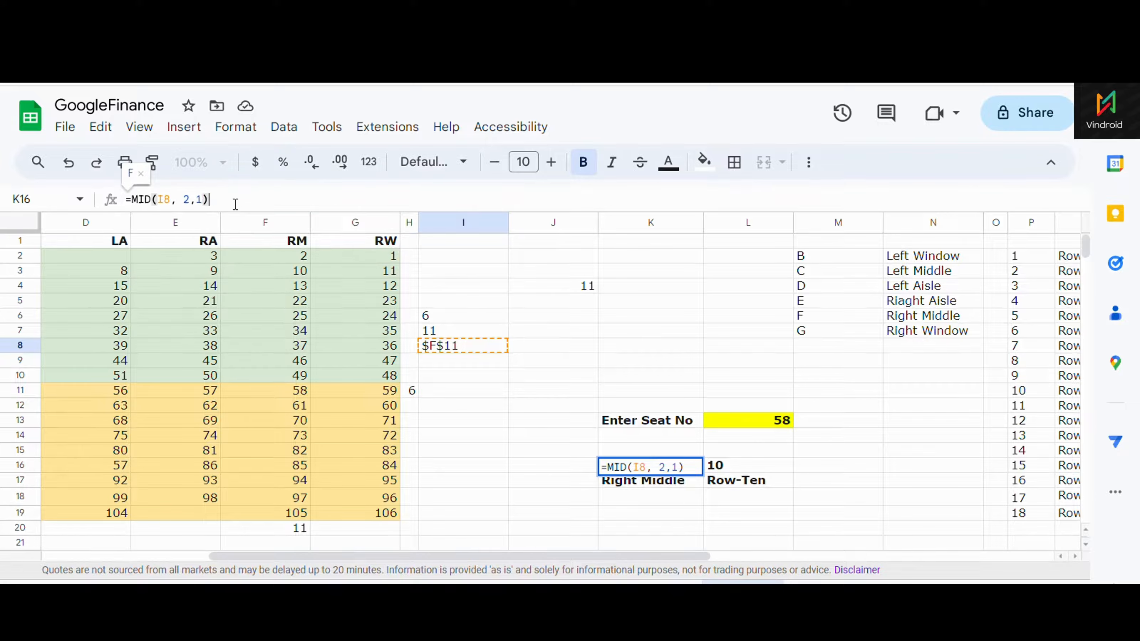
Step: Leave the K16 formula and compare the row number in L16 with the cell reference in I8 and seat 58 in the grid
{"action": "left_click", "coordinate": [695, 532]}
{"action": "left_click", "coordinate": [649, 467]}
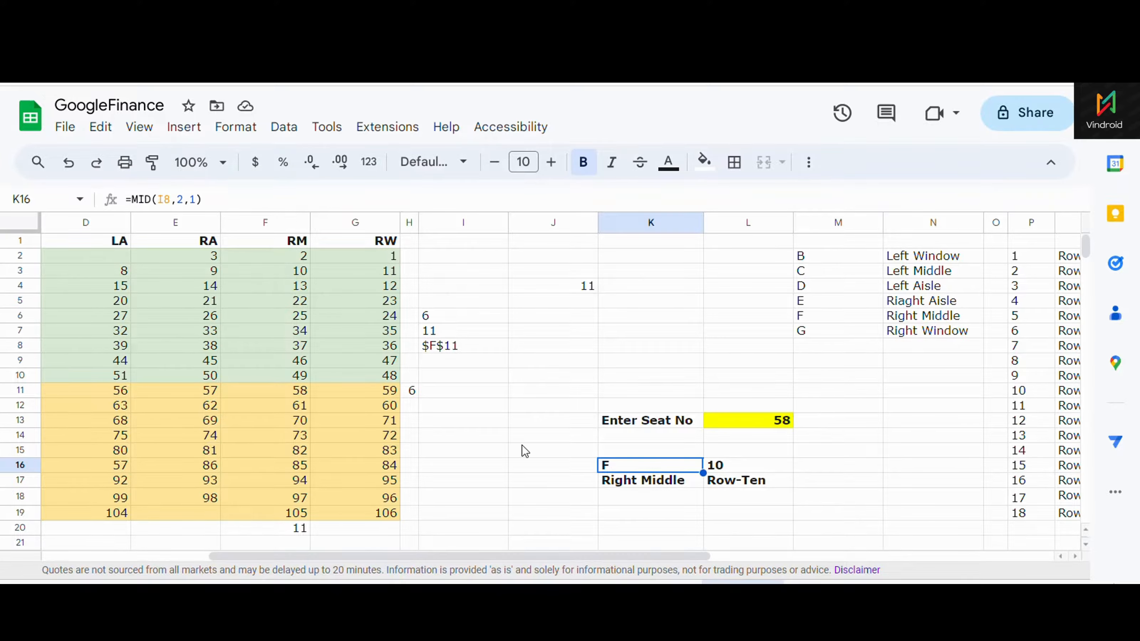
{"action": "left_click", "coordinate": [734, 469]}
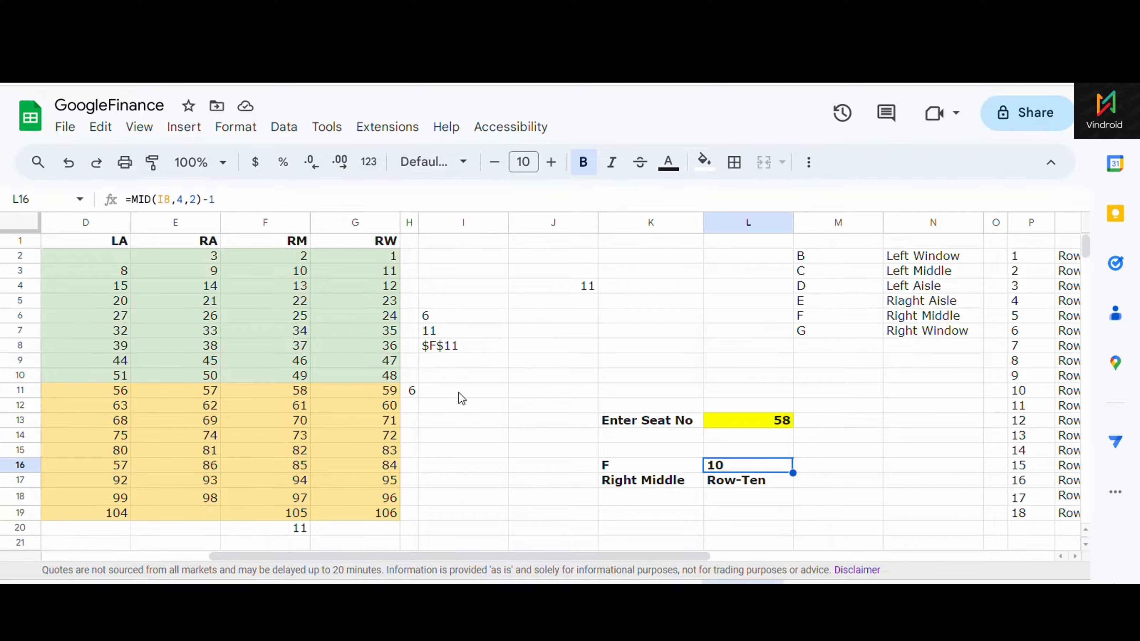
{"action": "left_click", "coordinate": [437, 350]}
{"action": "left_click", "coordinate": [753, 462]}
{"action": "left_click", "coordinate": [459, 348]}
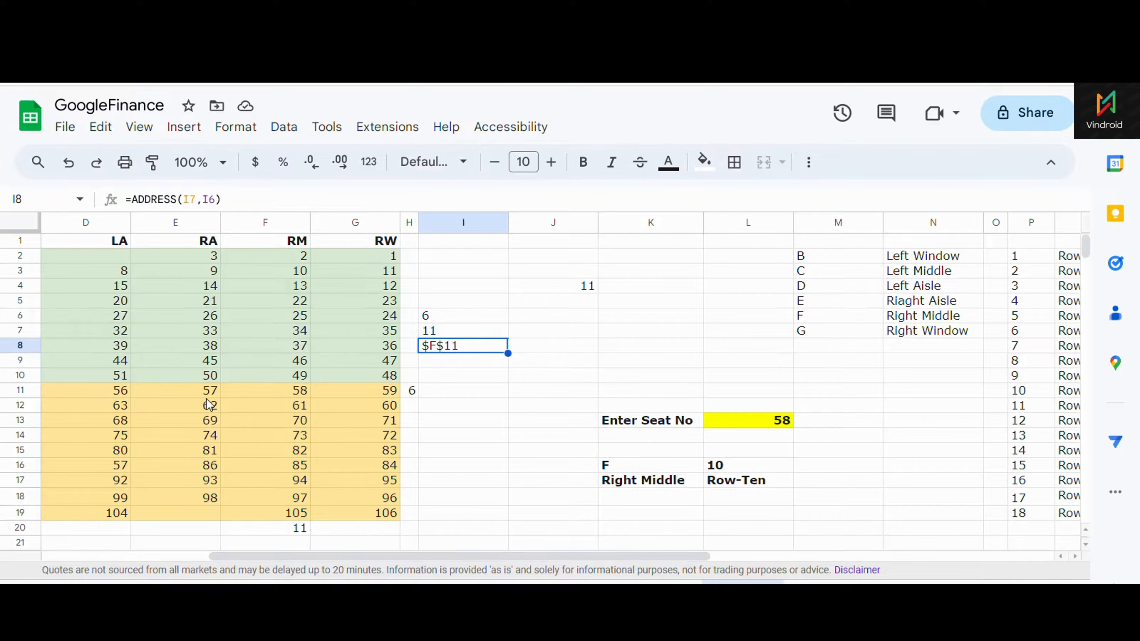
{"action": "left_click", "coordinate": [283, 389]}
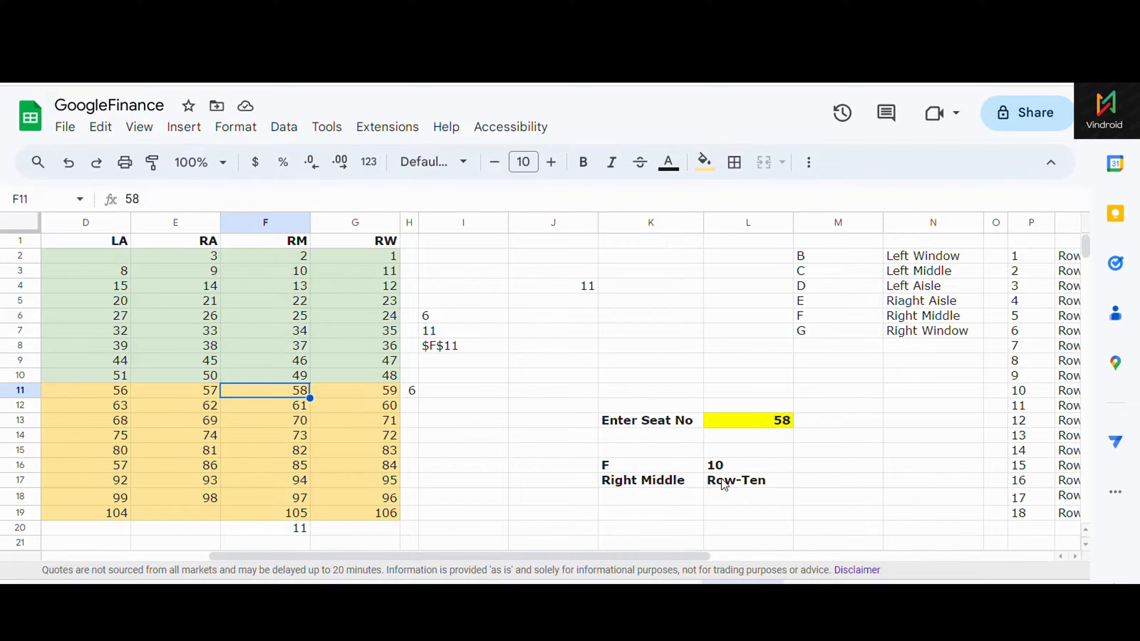
{"action": "left_click", "coordinate": [725, 469]}
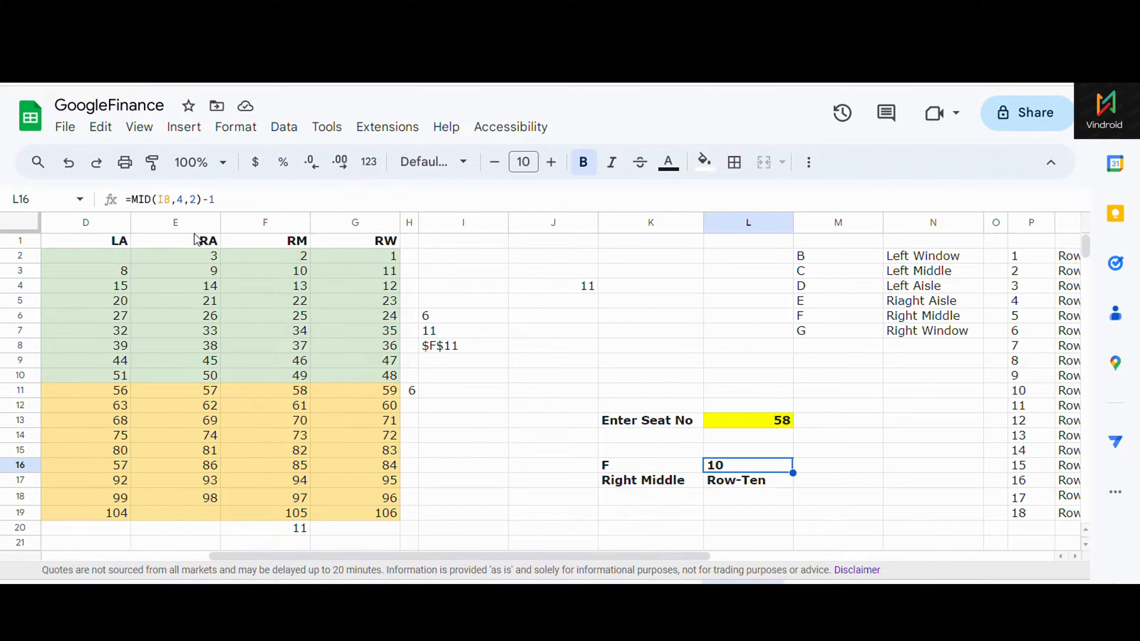
Step: Examine the string, starting position and extract length arguments of the MID(I8,4,2)-1 formula in L16, including its subtraction of 1
{"action": "left_click", "coordinate": [164, 199]}
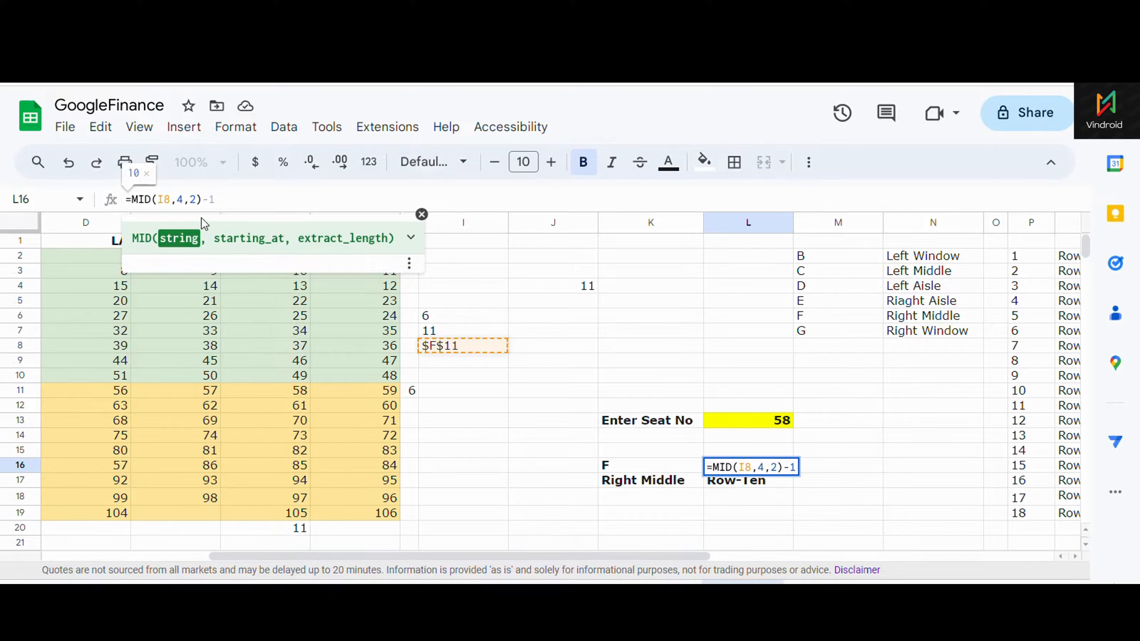
{"action": "left_click", "coordinate": [182, 200]}
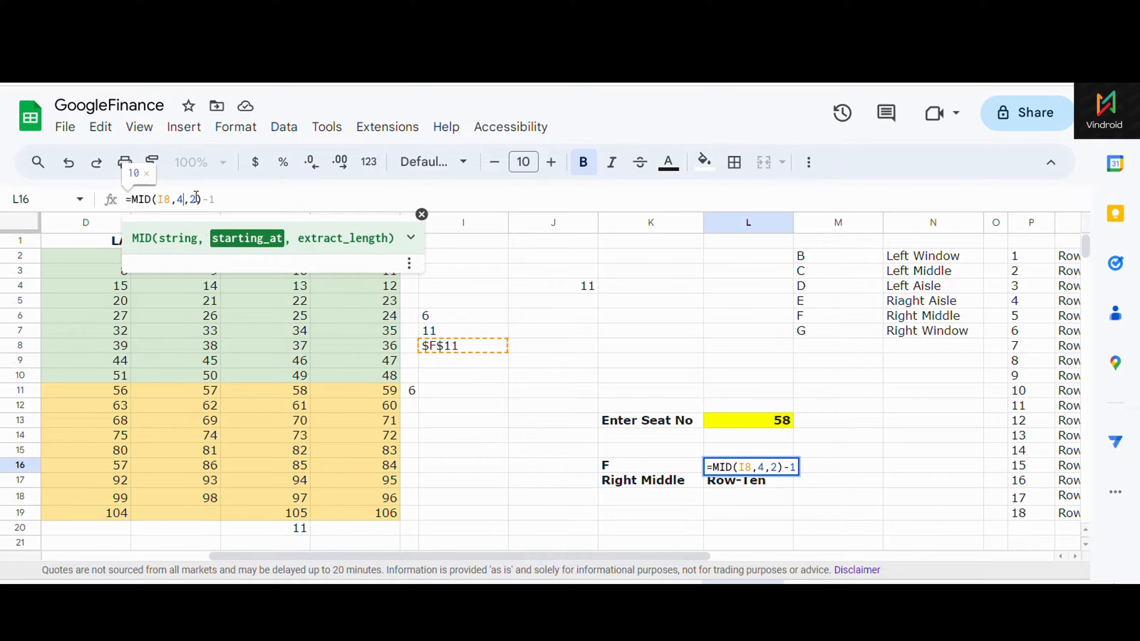
{"action": "left_click", "coordinate": [196, 199]}
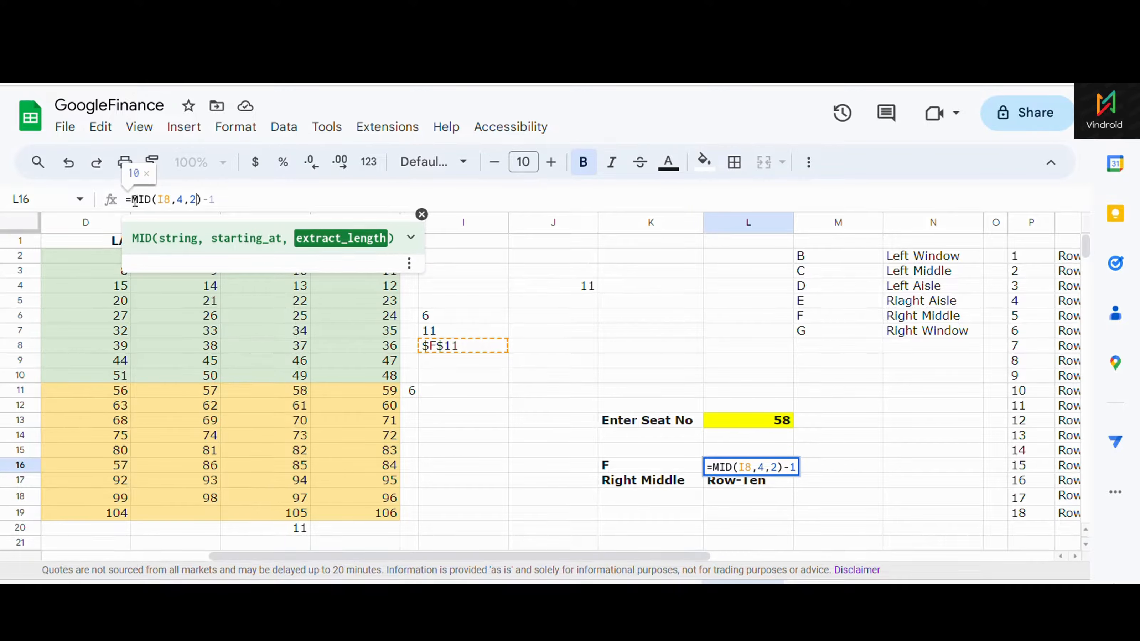
{"action": "left_click_drag", "start_coordinate": [134, 200], "coordinate": [199, 201]}
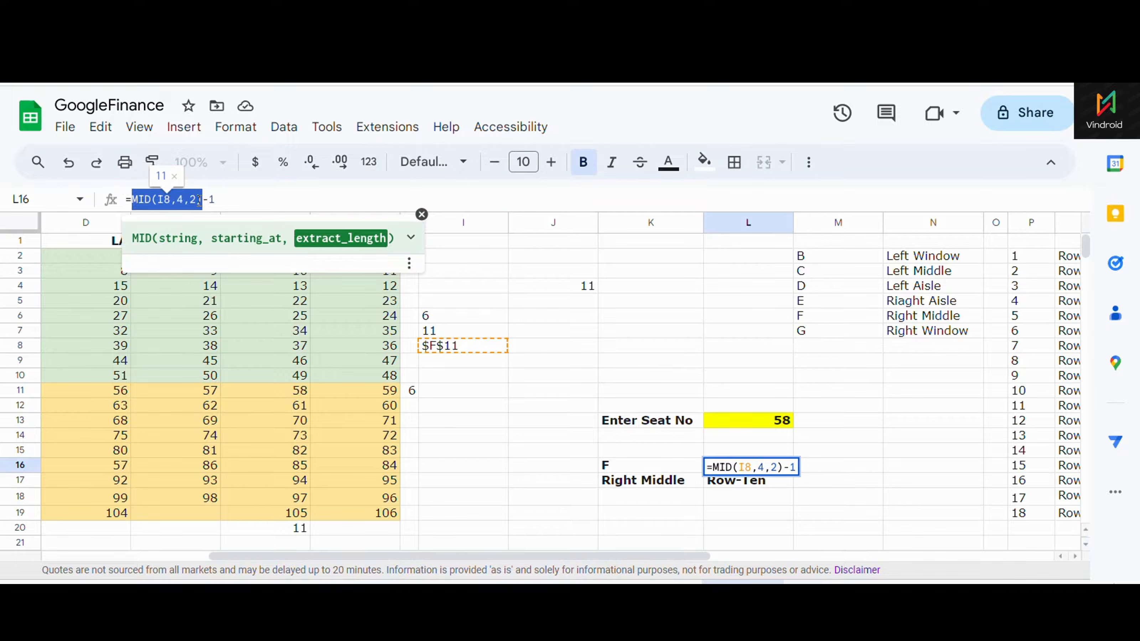
{"action": "left_click", "coordinate": [236, 203]}
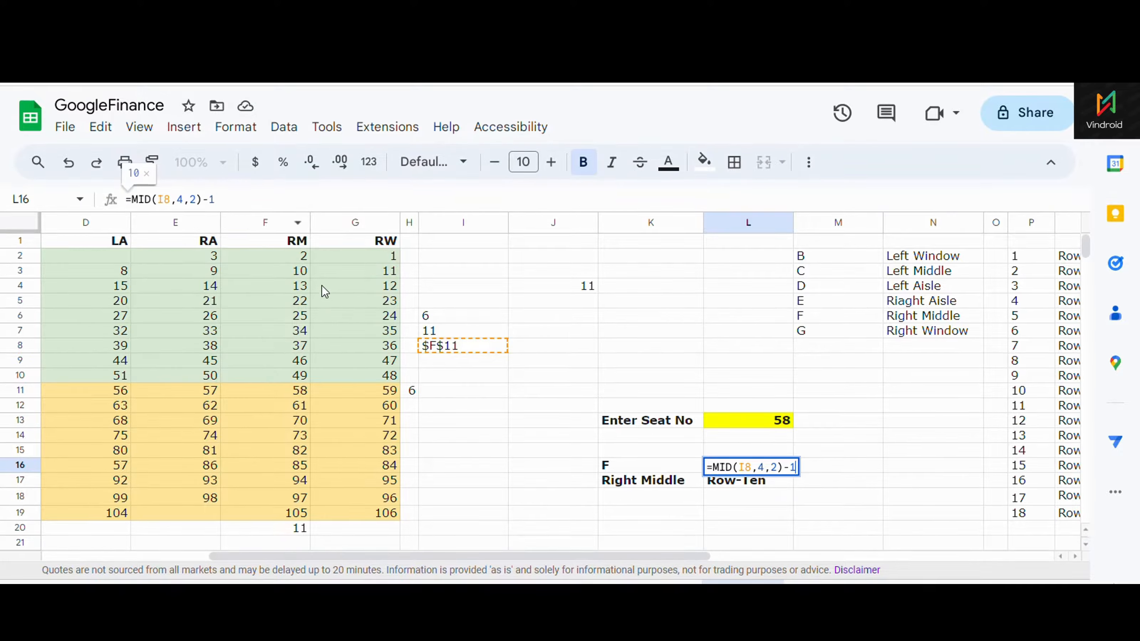
Step: Leave the L16 formula and examine header row 1 above the seat grid
{"action": "left_click", "coordinate": [345, 239]}
{"action": "left_click", "coordinate": [49, 242]}
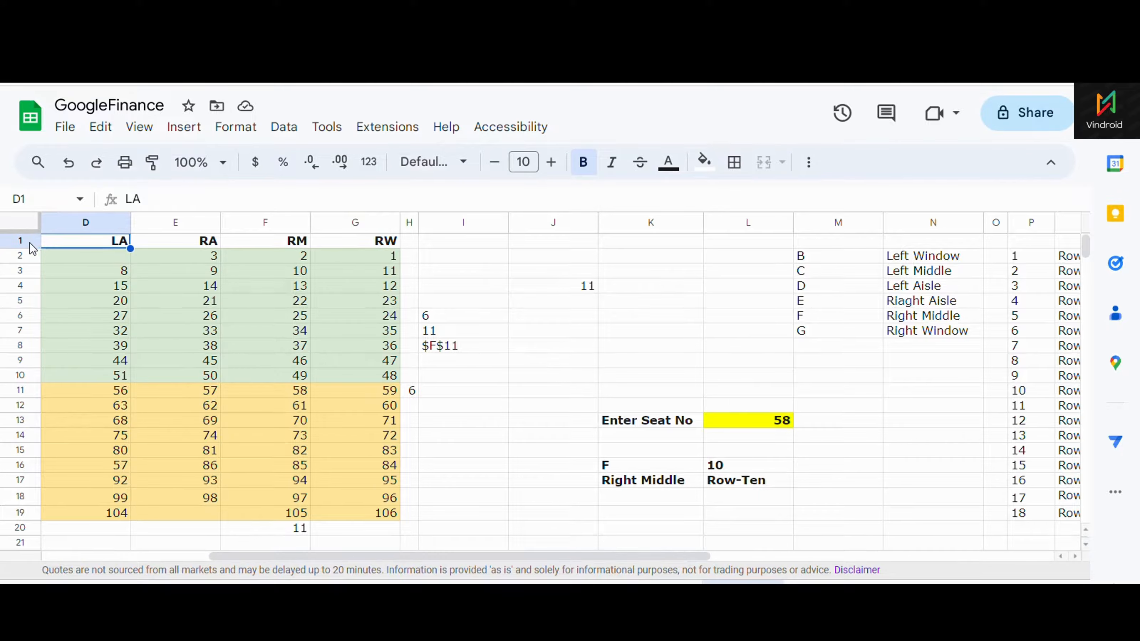
{"action": "left_click", "coordinate": [29, 243]}
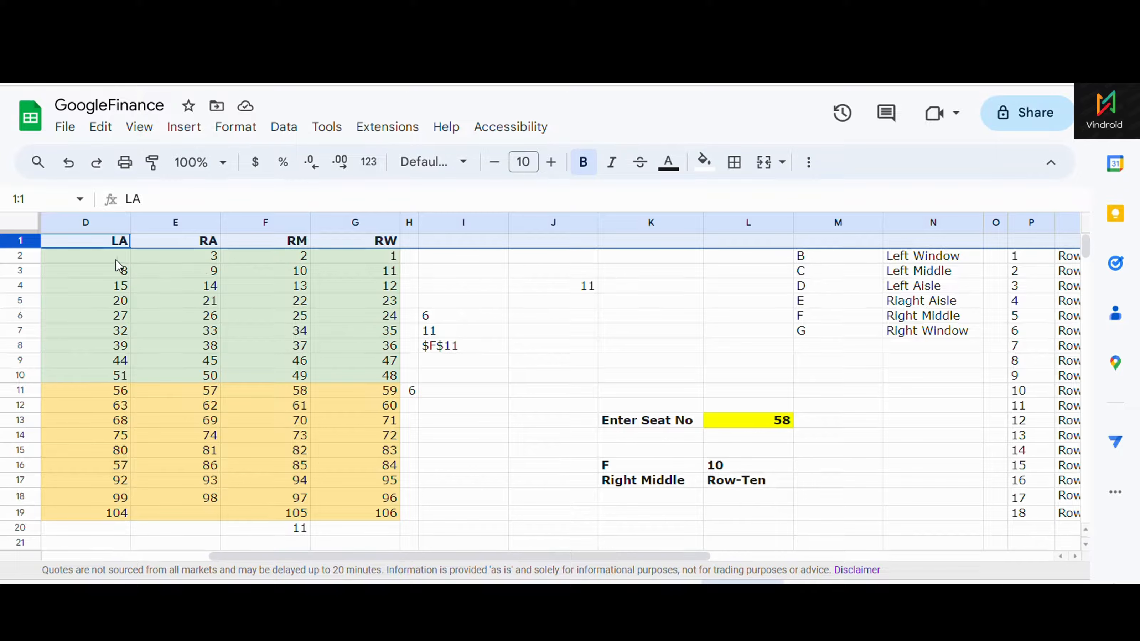
{"action": "left_click_drag", "start_coordinate": [115, 259], "coordinate": [245, 293]}
{"action": "left_click", "coordinate": [127, 244]}
{"action": "left_click", "coordinate": [167, 243]}
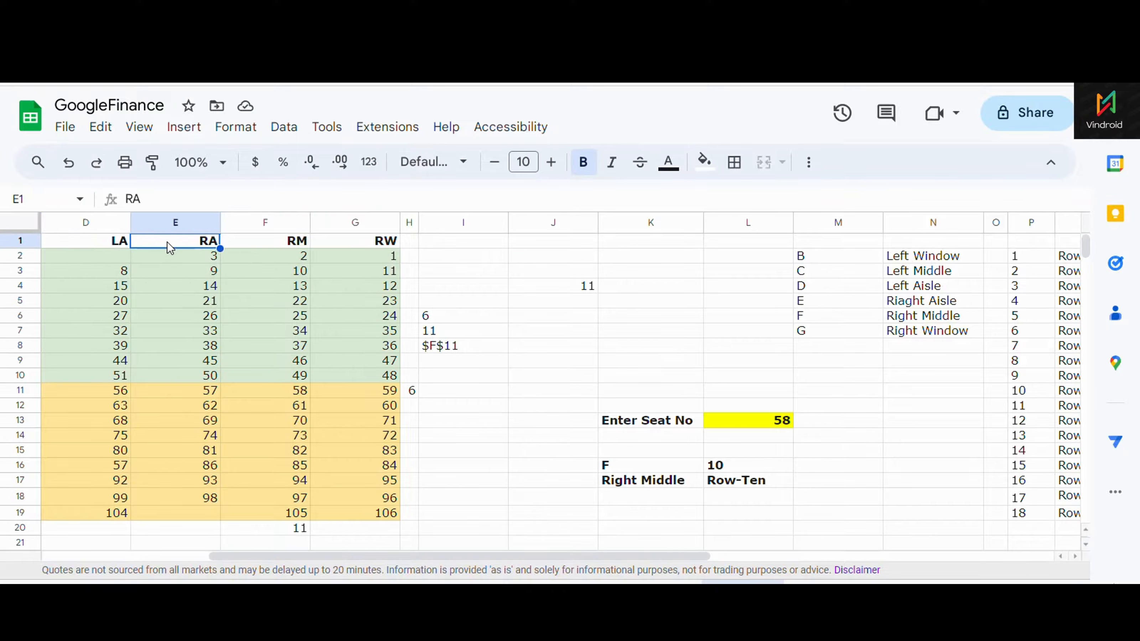
Step: Compare the header cells in columns D to F with the first seat rows beneath them and locate seat 58
{"action": "left_click", "coordinate": [163, 272]}
{"action": "left_click", "coordinate": [104, 260]}
{"action": "left_click", "coordinate": [117, 245]}
{"action": "key", "text": "Right"}
{"action": "key", "text": "Right"}
{"action": "key", "text": "Right"}
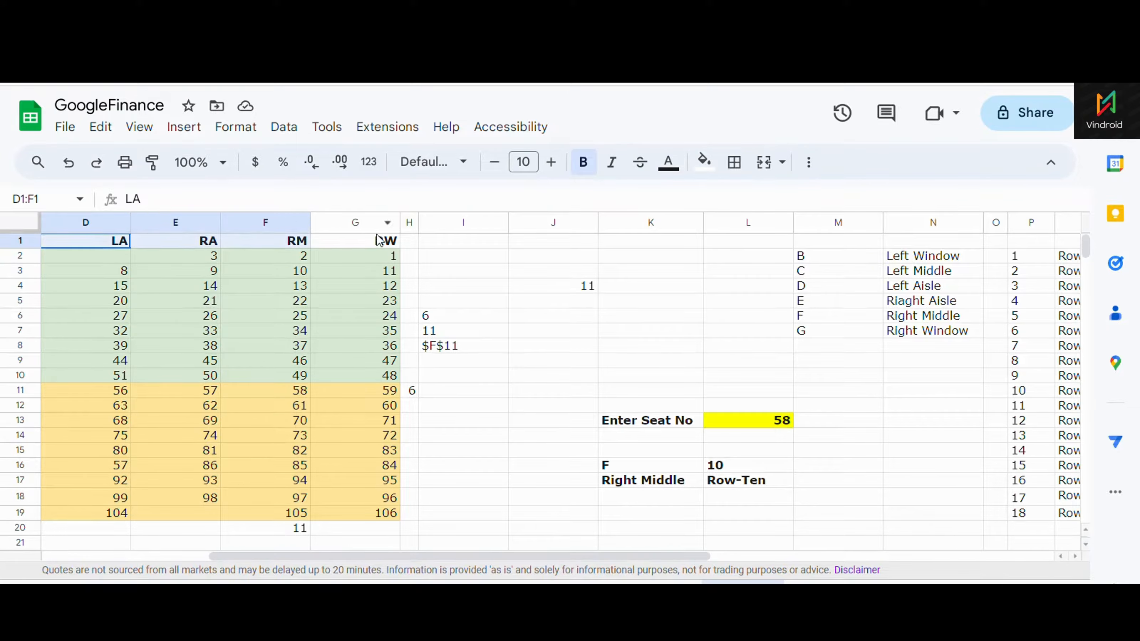
{"action": "key", "text": "Down"}
{"action": "left_click", "coordinate": [117, 245]}
{"action": "left_click", "coordinate": [124, 256]}
{"action": "left_click", "coordinate": [157, 241]}
{"action": "left_click", "coordinate": [213, 259]}
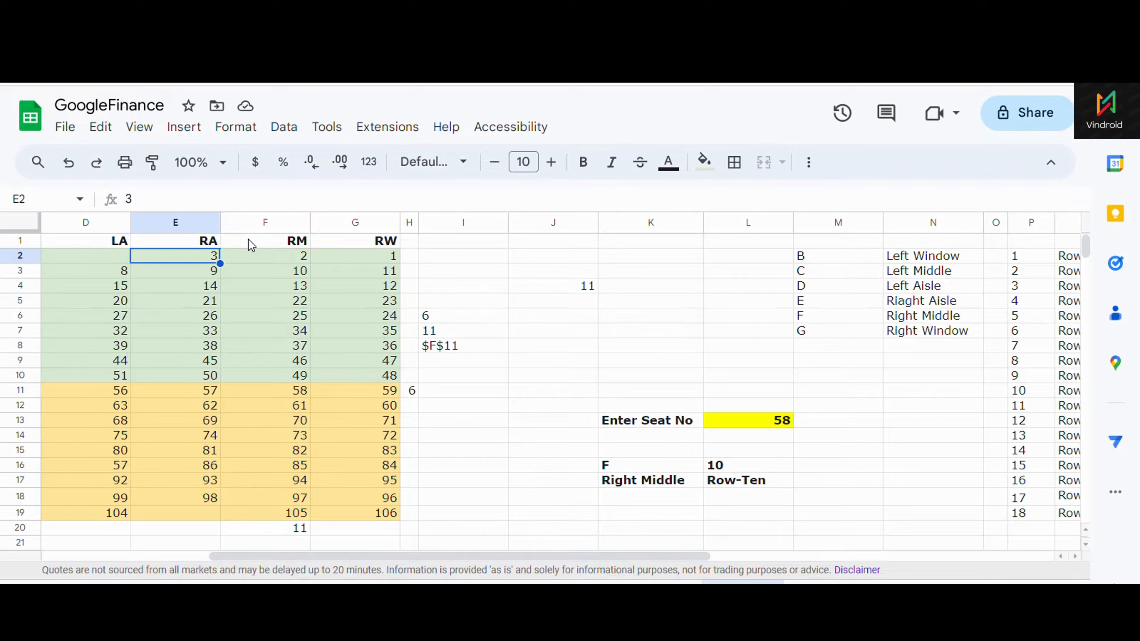
{"action": "left_click", "coordinate": [273, 270]}
{"action": "left_click", "coordinate": [297, 247]}
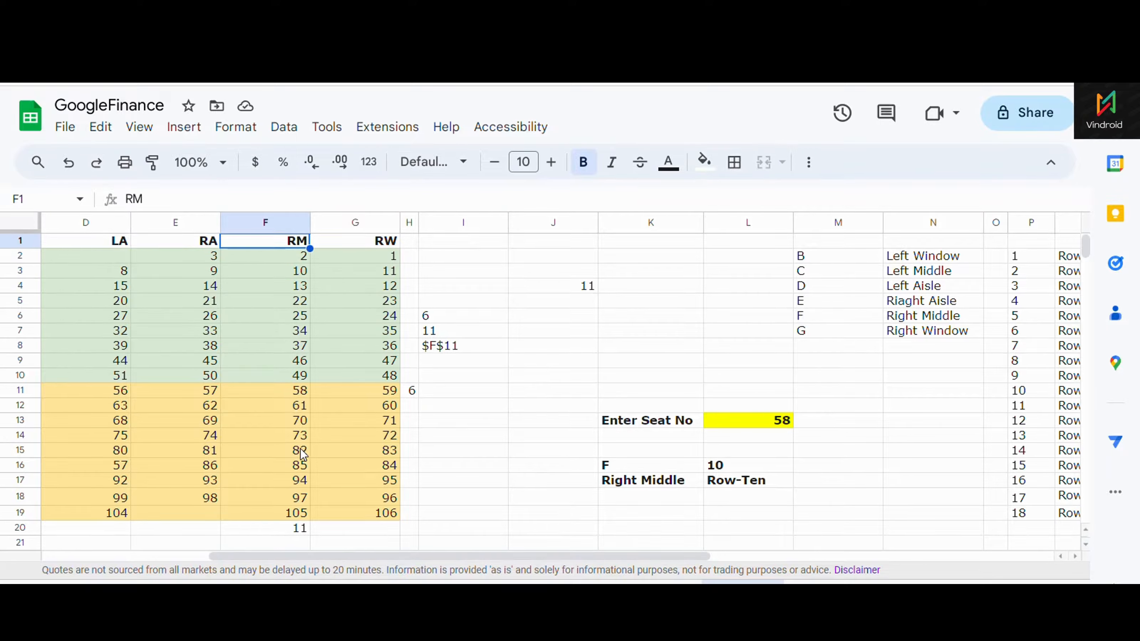
{"action": "left_click", "coordinate": [295, 395]}
Step: Evaluate the MID(I8,4,2) part of the L16 formula separately and relate its -1 to the header row
{"action": "left_click", "coordinate": [723, 470]}
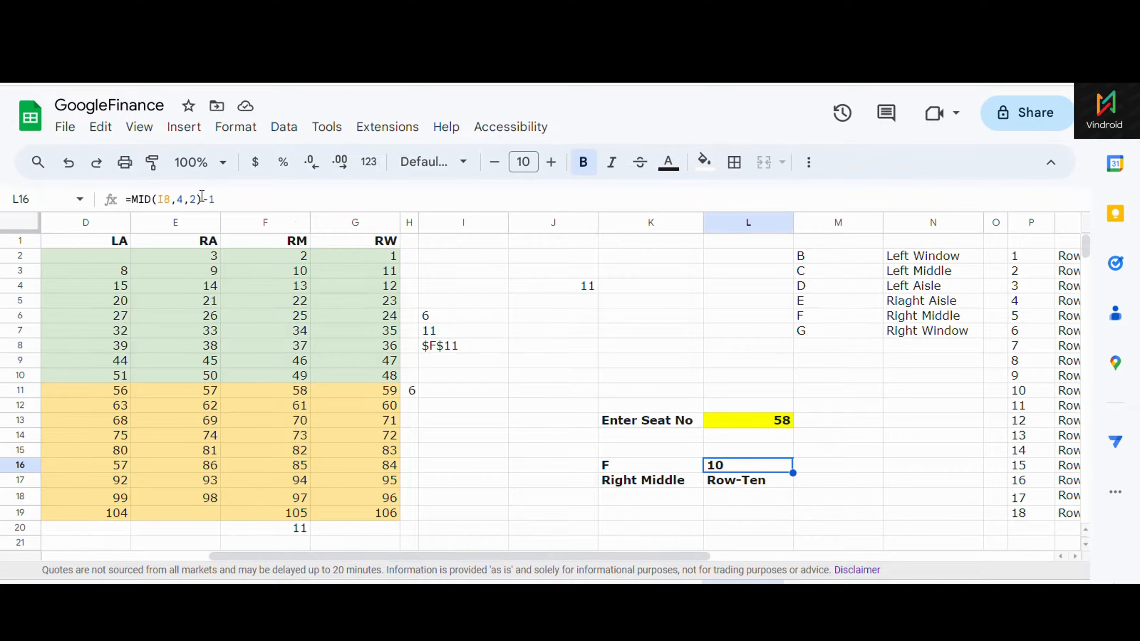
{"action": "left_click_drag", "start_coordinate": [202, 196], "coordinate": [122, 209]}
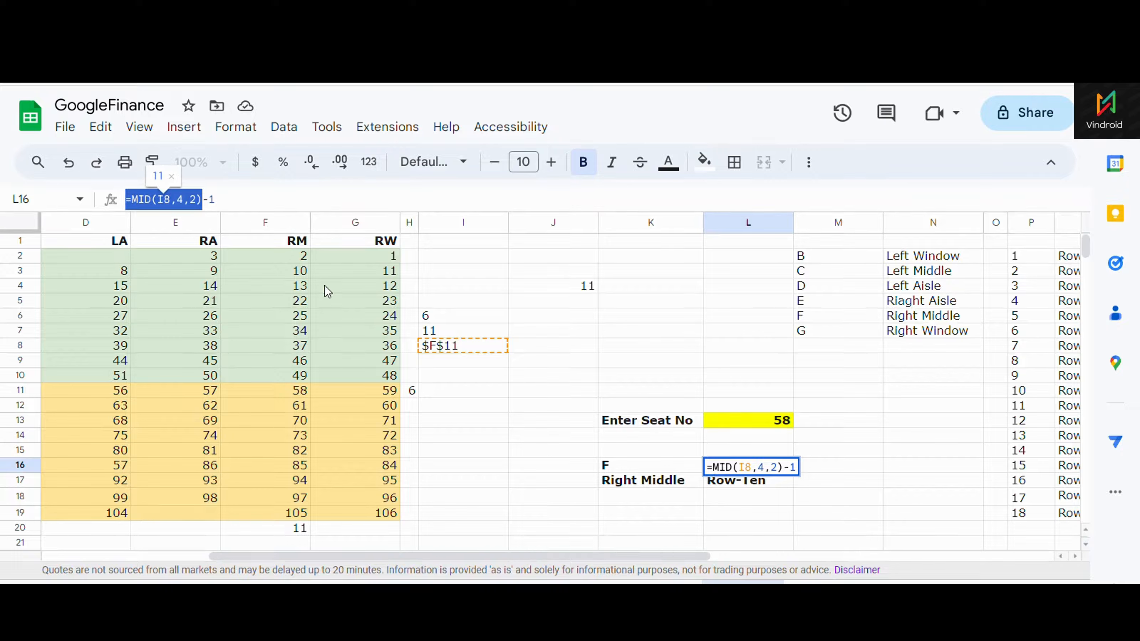
{"action": "left_click", "coordinate": [217, 199]}
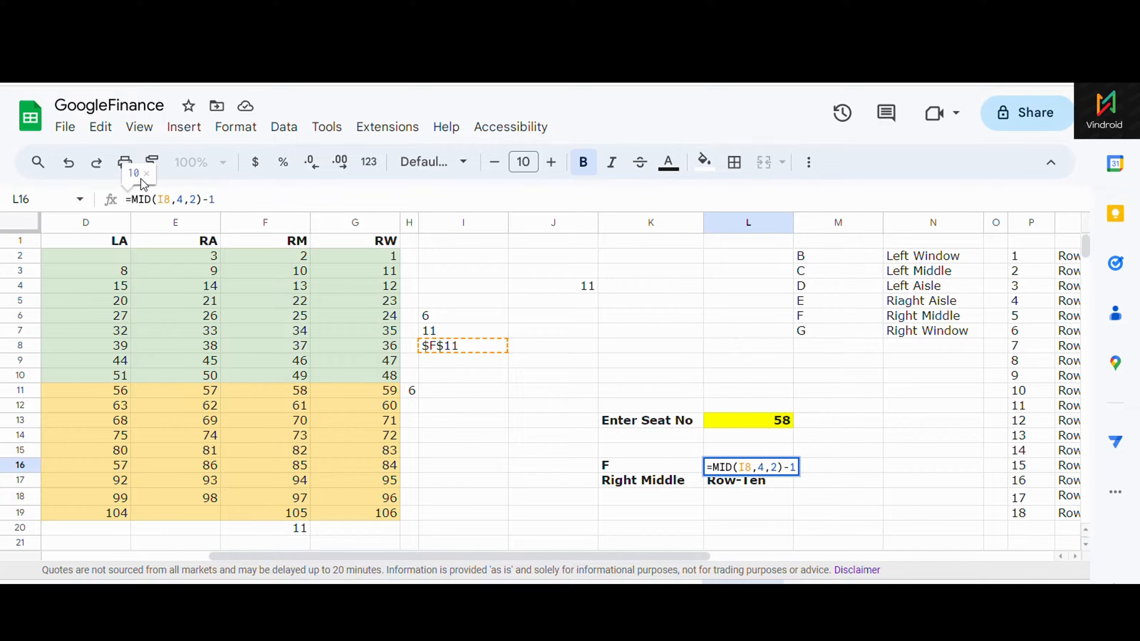
{"action": "left_click", "coordinate": [347, 242]}
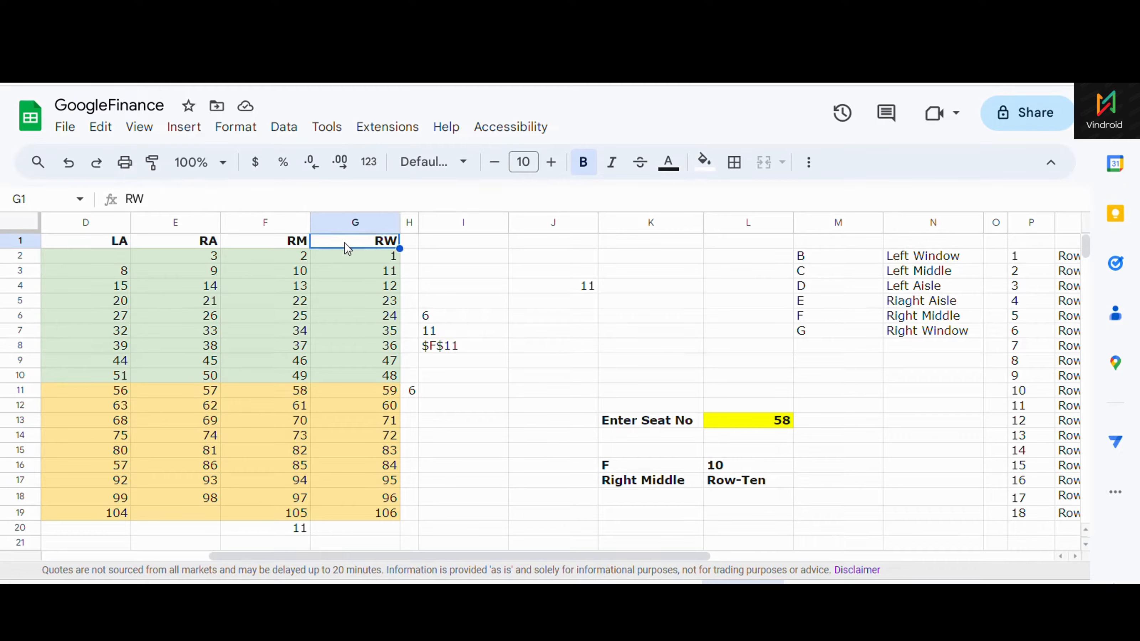
{"action": "left_click", "coordinate": [185, 243]}
{"action": "left_click", "coordinate": [740, 466]}
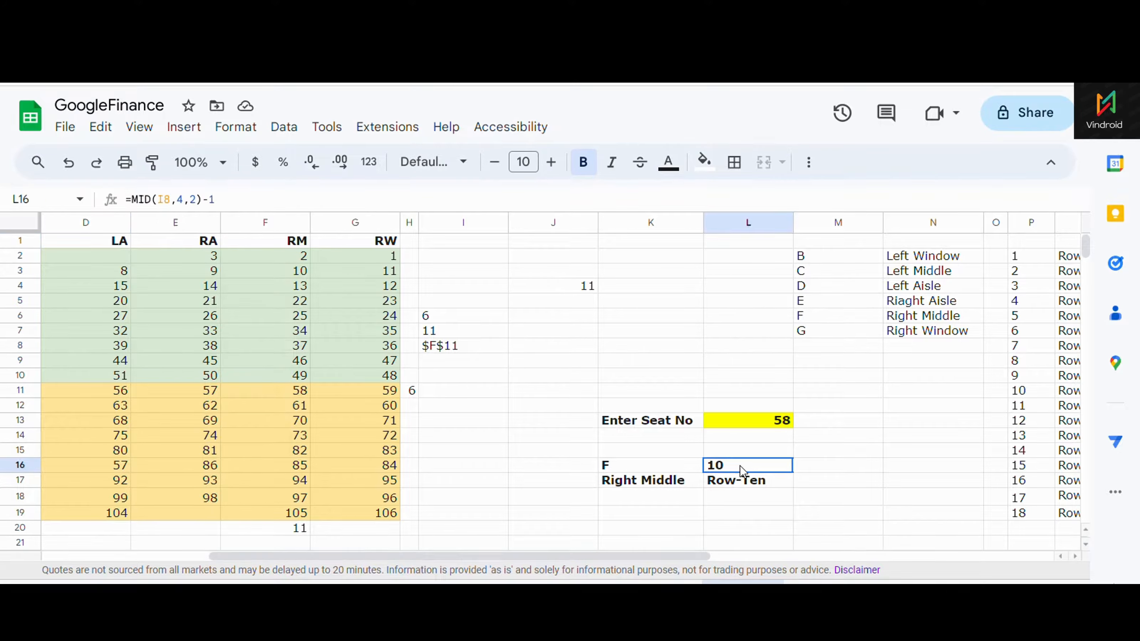
Step: Compare the column letter formula in K16 with the row number formula in L16
{"action": "left_click", "coordinate": [632, 468]}
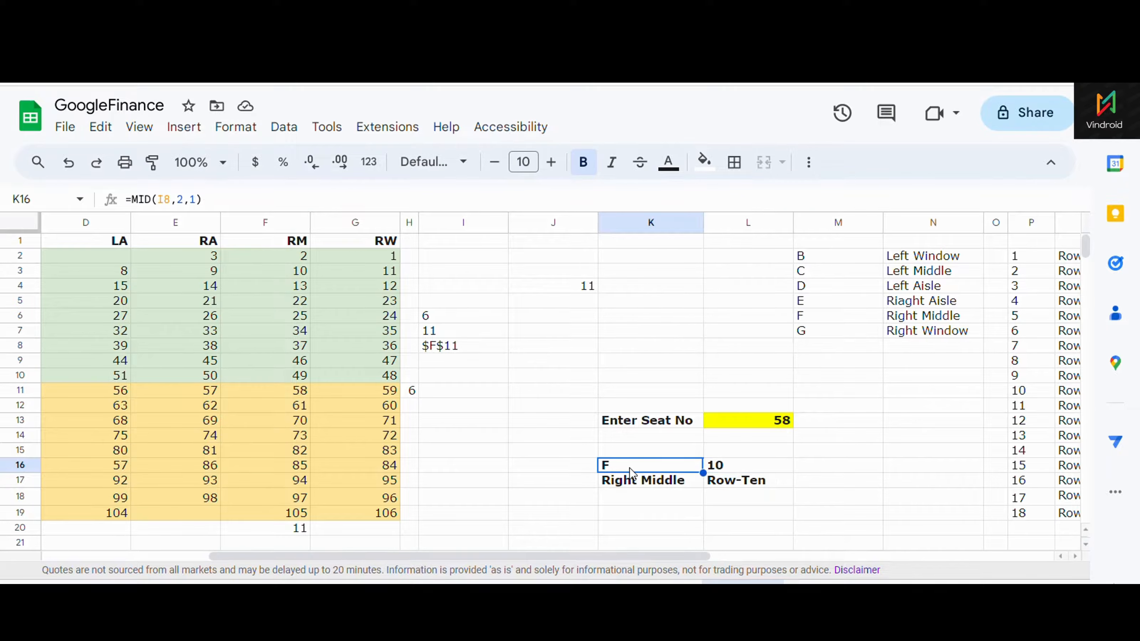
{"action": "left_click", "coordinate": [740, 465]}
{"action": "left_click", "coordinate": [636, 470]}
{"action": "left_click", "coordinate": [716, 467]}
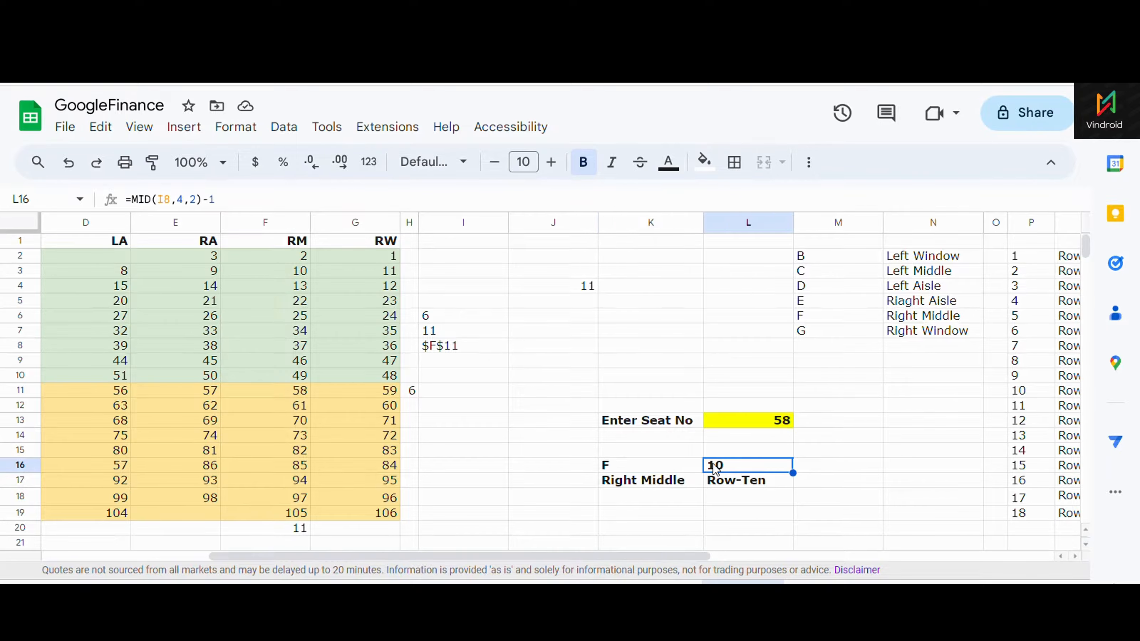
{"action": "left_click", "coordinate": [673, 468]}
{"action": "left_click", "coordinate": [724, 465]}
{"action": "left_click", "coordinate": [680, 471]}
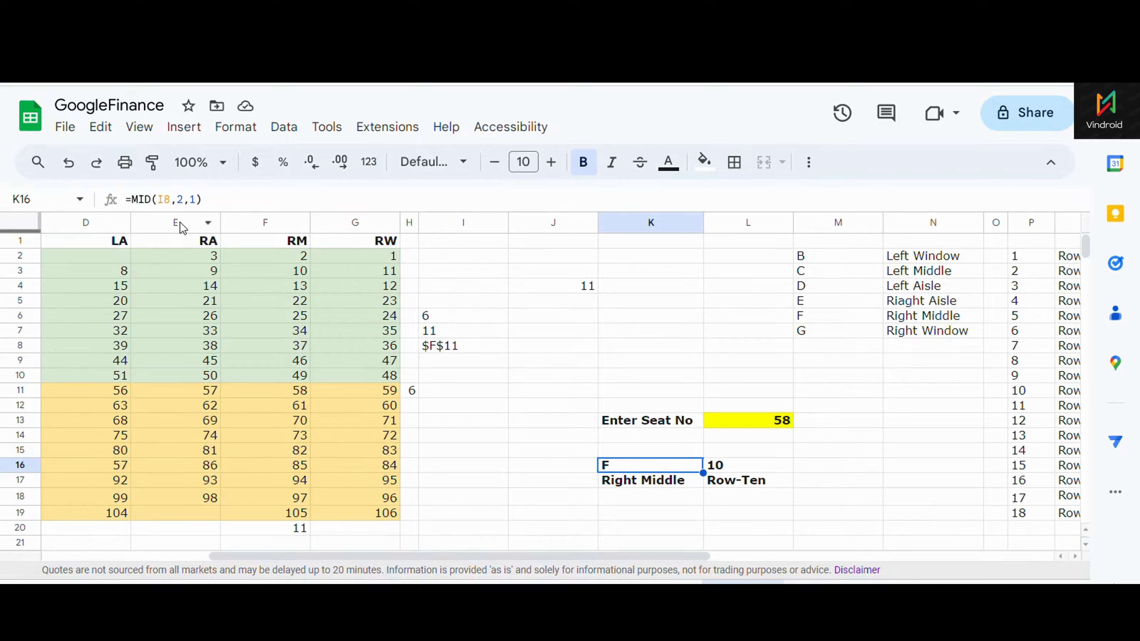
{"action": "left_click", "coordinate": [754, 462]}
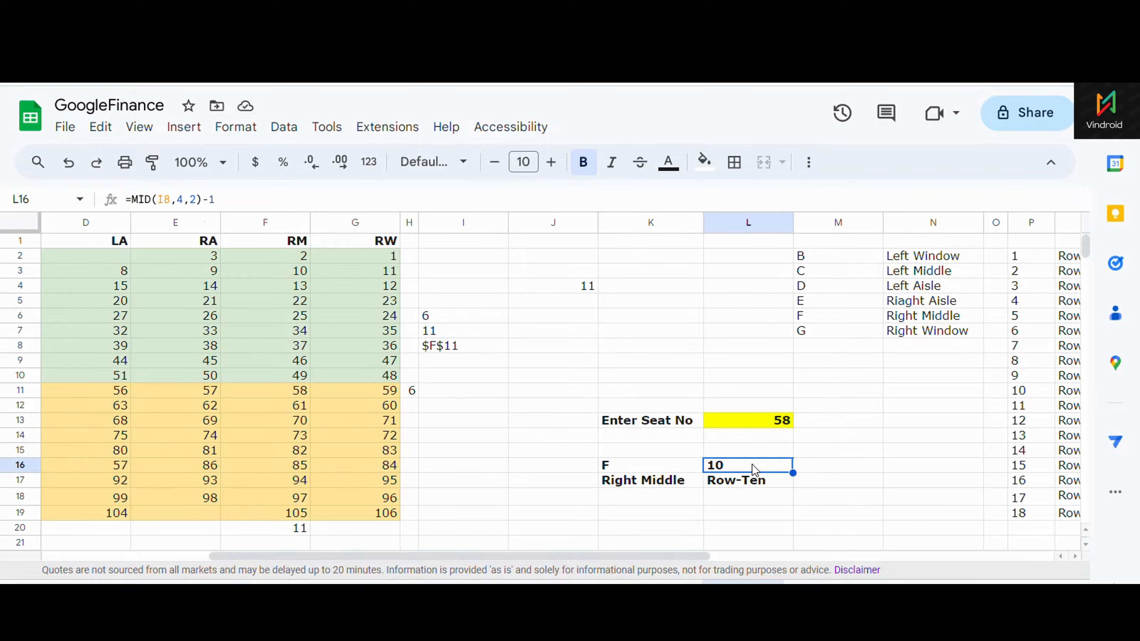
Step: Trace the K16 and L16 results back to the cell reference in I8 and view the XLOOKUP formula in K17
{"action": "left_click", "coordinate": [437, 350]}
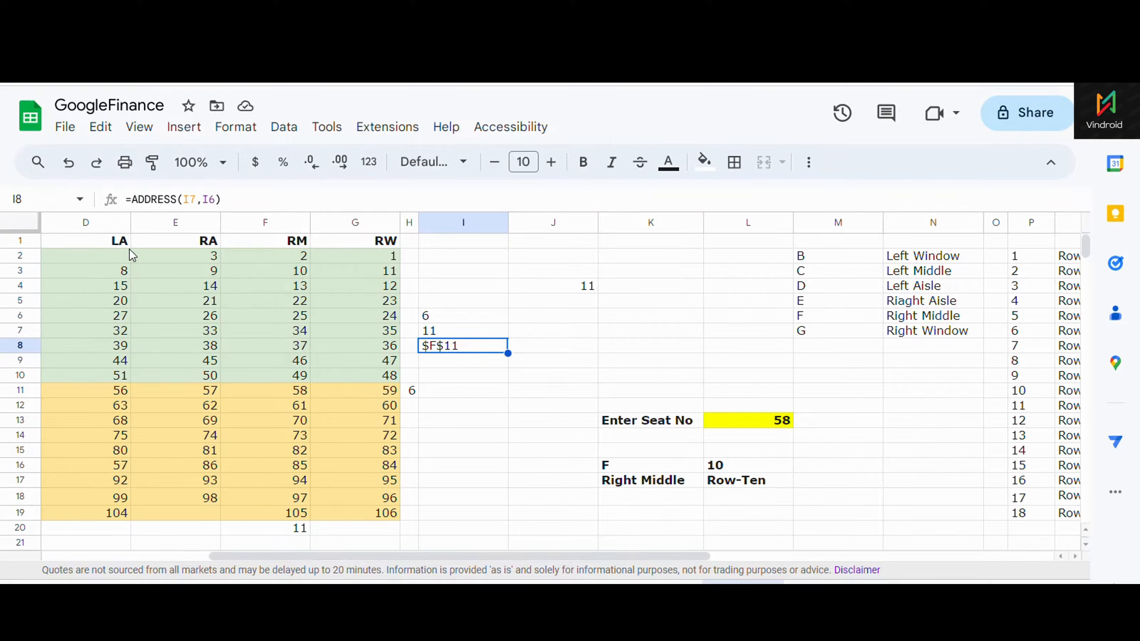
{"action": "left_click", "coordinate": [712, 468]}
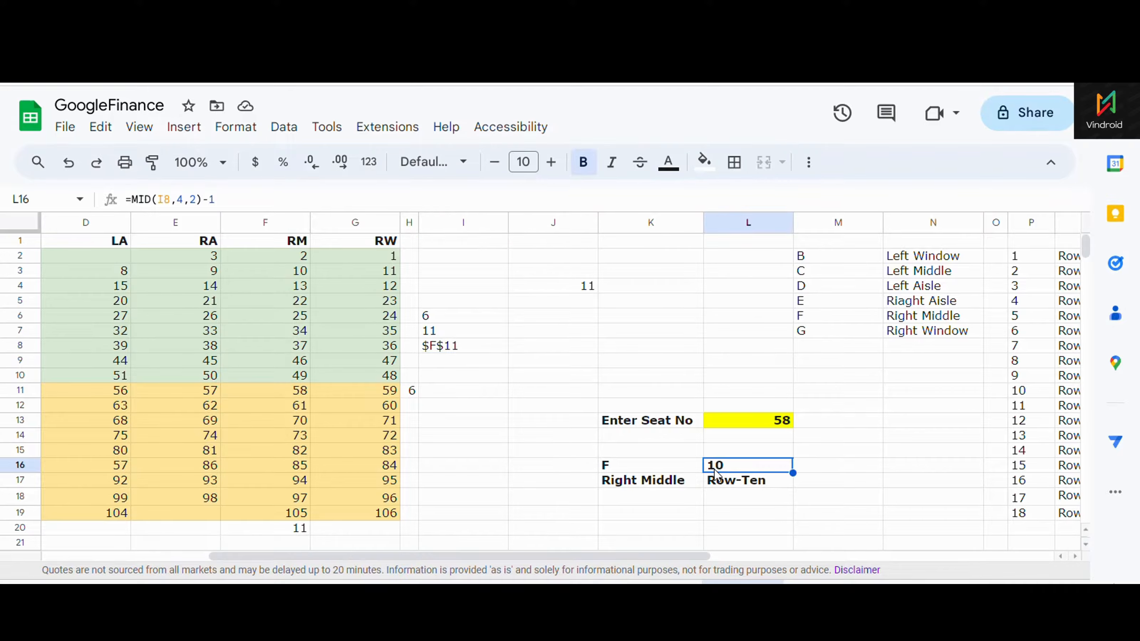
{"action": "left_click", "coordinate": [656, 470]}
{"action": "left_click", "coordinate": [741, 464]}
{"action": "left_click", "coordinate": [672, 475]}
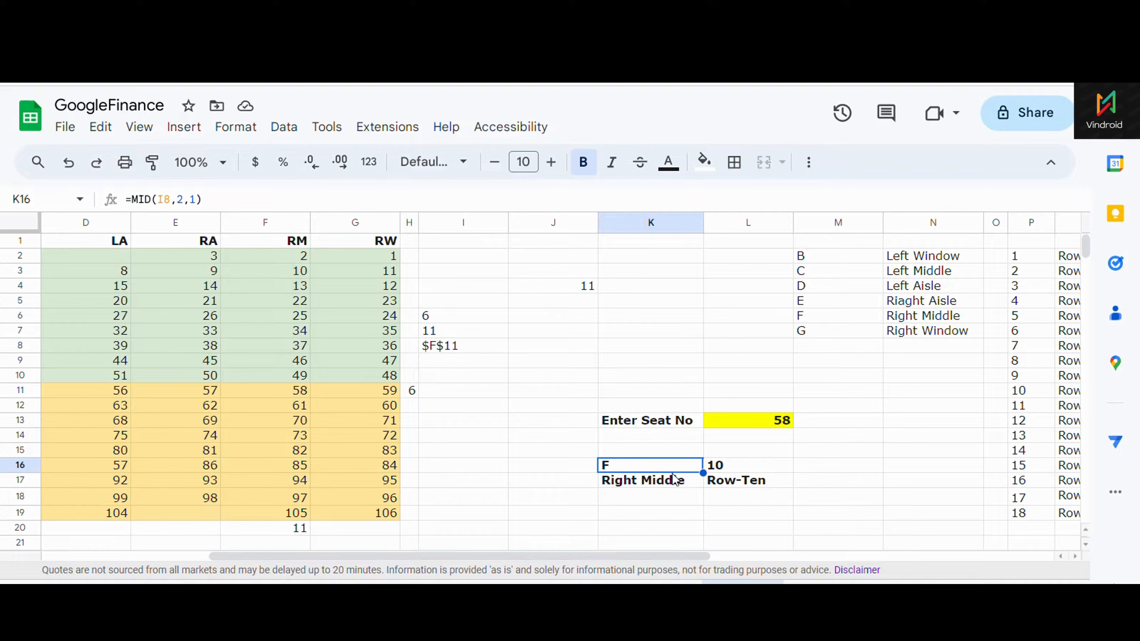
{"action": "left_click", "coordinate": [655, 480]}
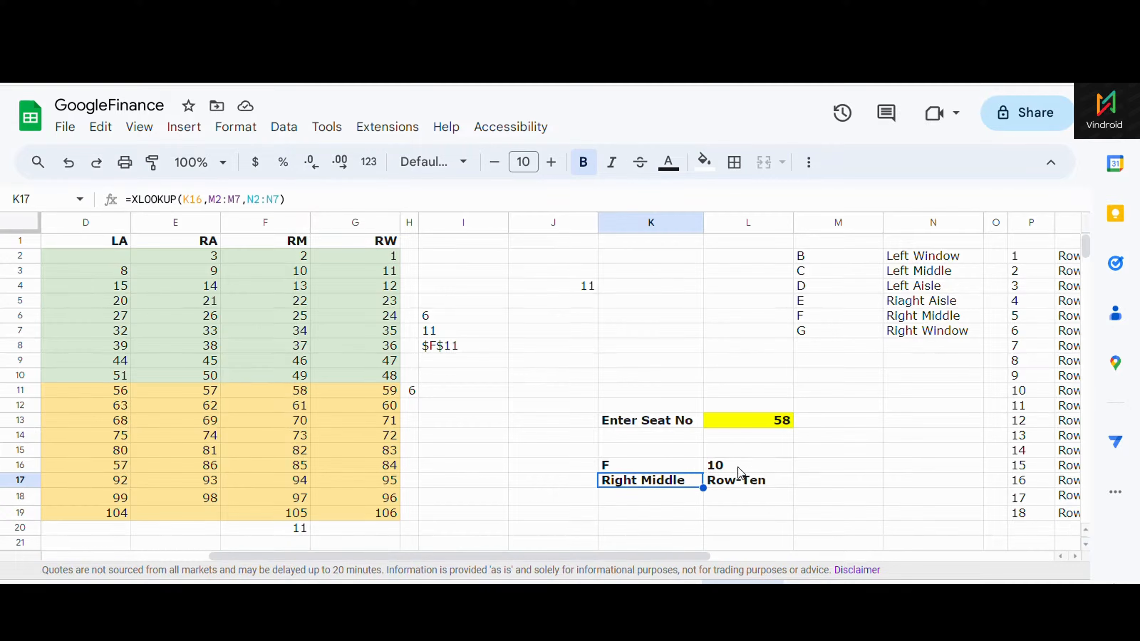
{"action": "left_click", "coordinate": [725, 468]}
{"action": "left_click", "coordinate": [679, 470]}
{"action": "left_click", "coordinate": [750, 462]}
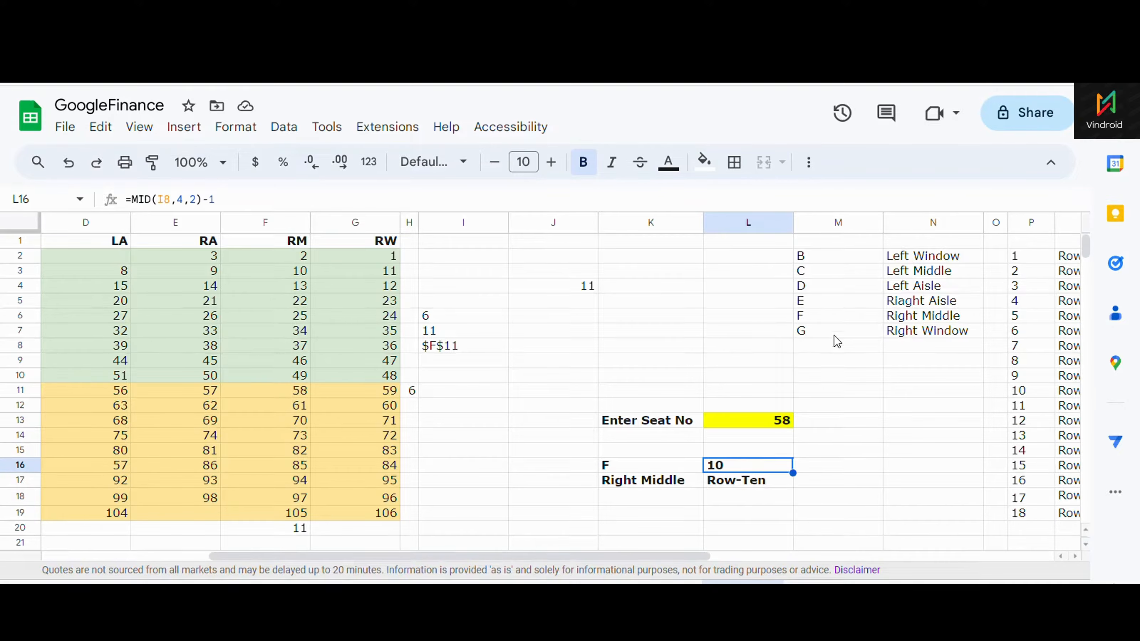
Step: Match the column letters listed in M2:M7 with the LW and LM headers in columns B and C of the seat grid
{"action": "left_click", "coordinate": [846, 286]}
{"action": "left_click", "coordinate": [844, 316]}
{"action": "left_click", "coordinate": [824, 255]}
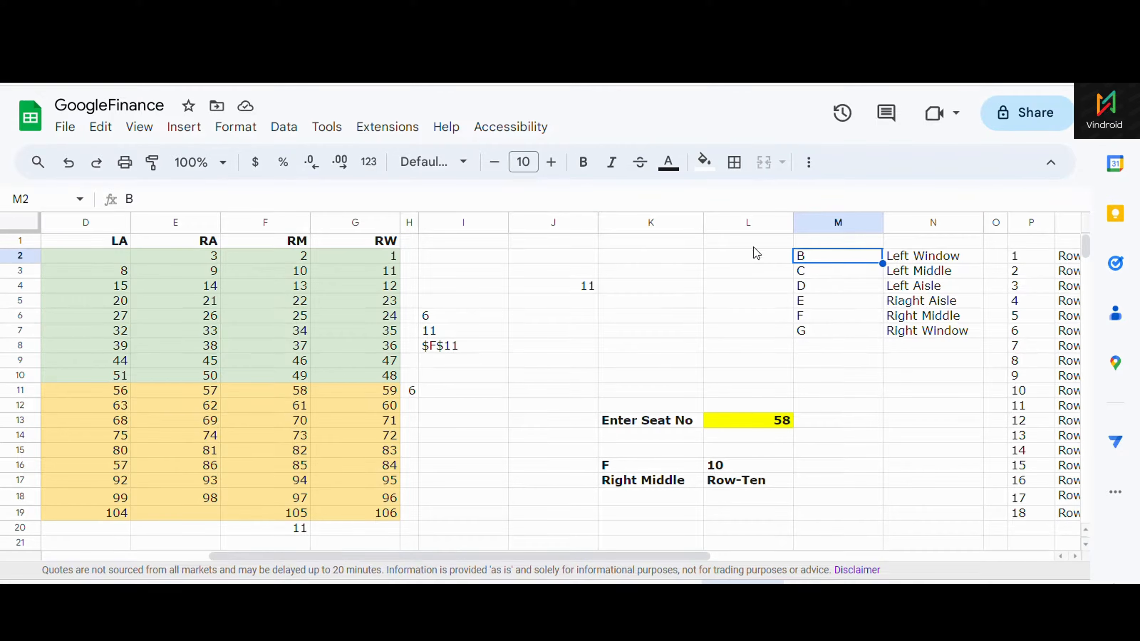
{"action": "left_click_drag", "start_coordinate": [379, 556], "coordinate": [94, 556]}
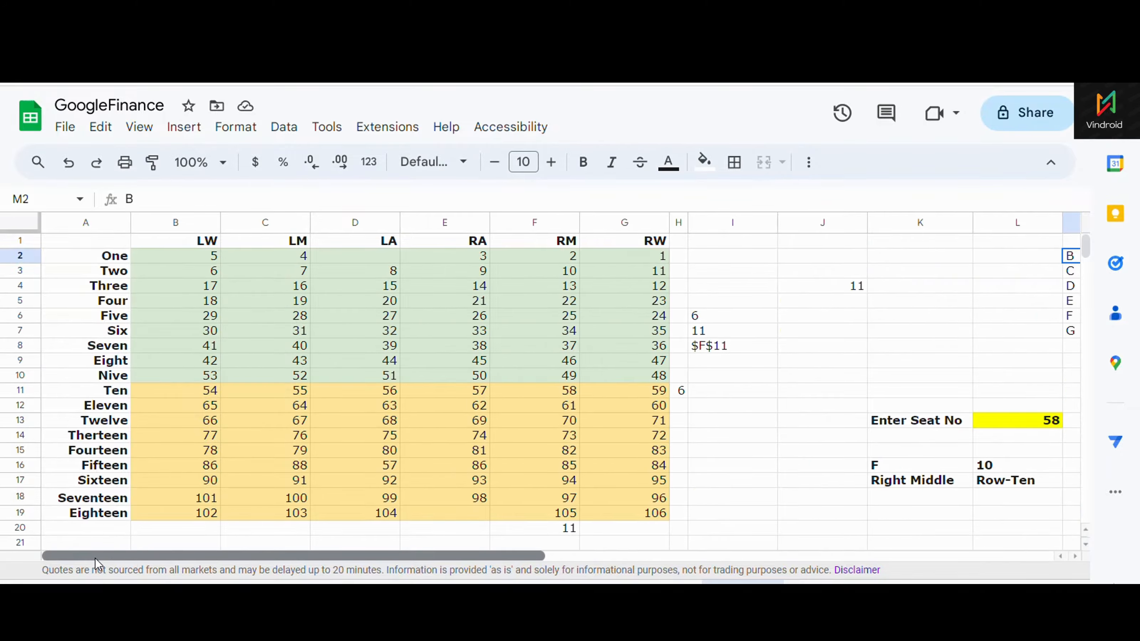
{"action": "left_click", "coordinate": [197, 245]}
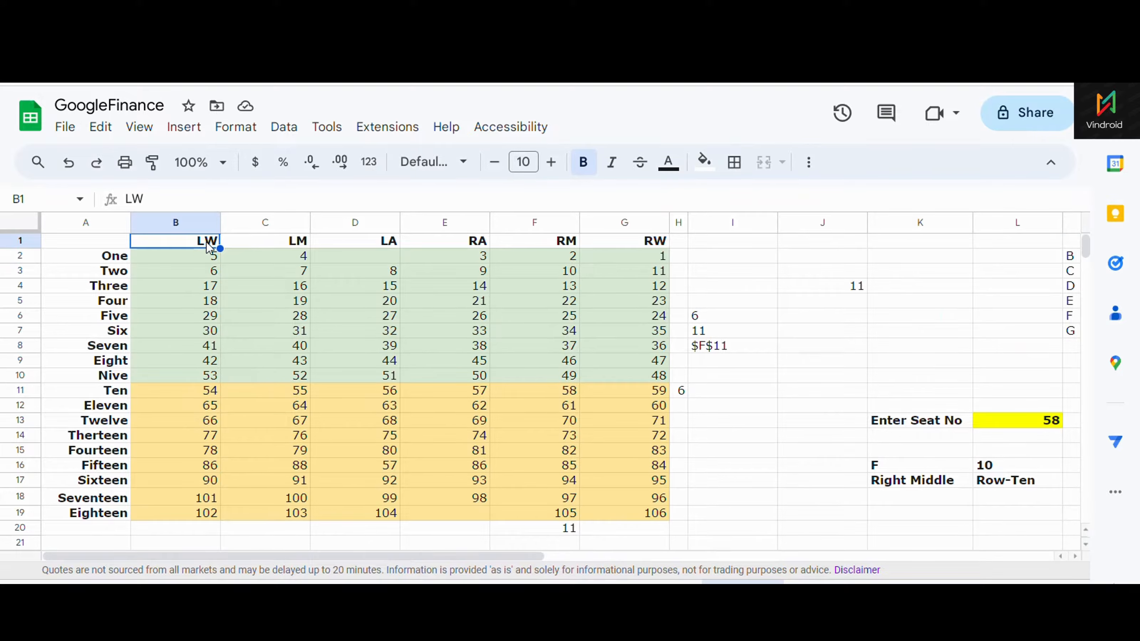
{"action": "left_click", "coordinate": [269, 223]}
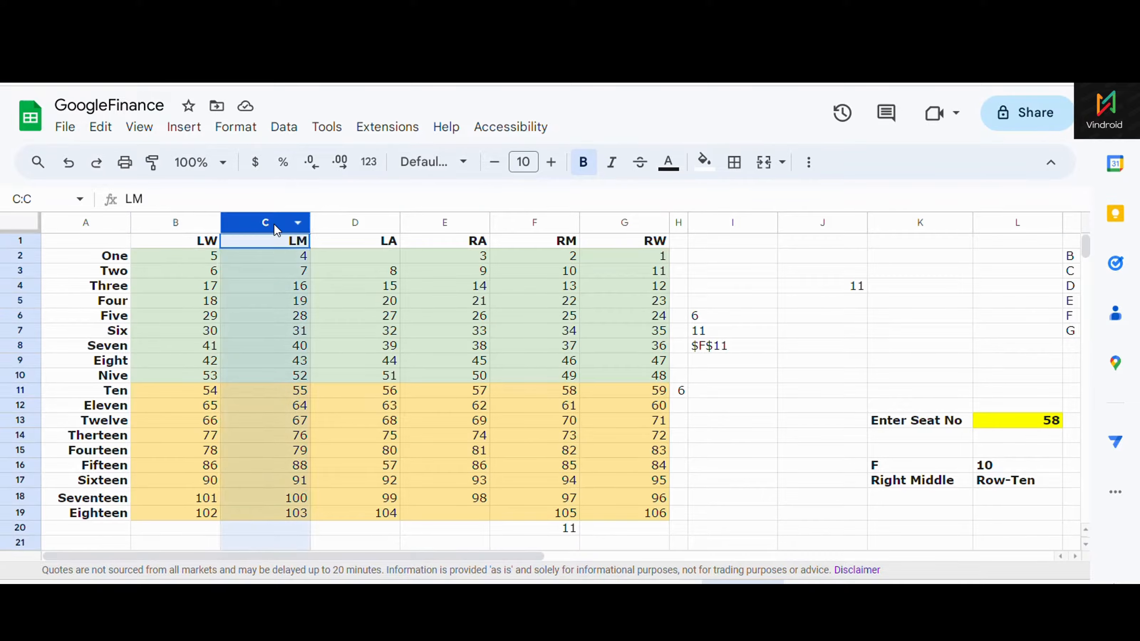
{"action": "left_click", "coordinate": [278, 242]}
{"action": "left_click_drag", "start_coordinate": [303, 546], "coordinate": [570, 546]}
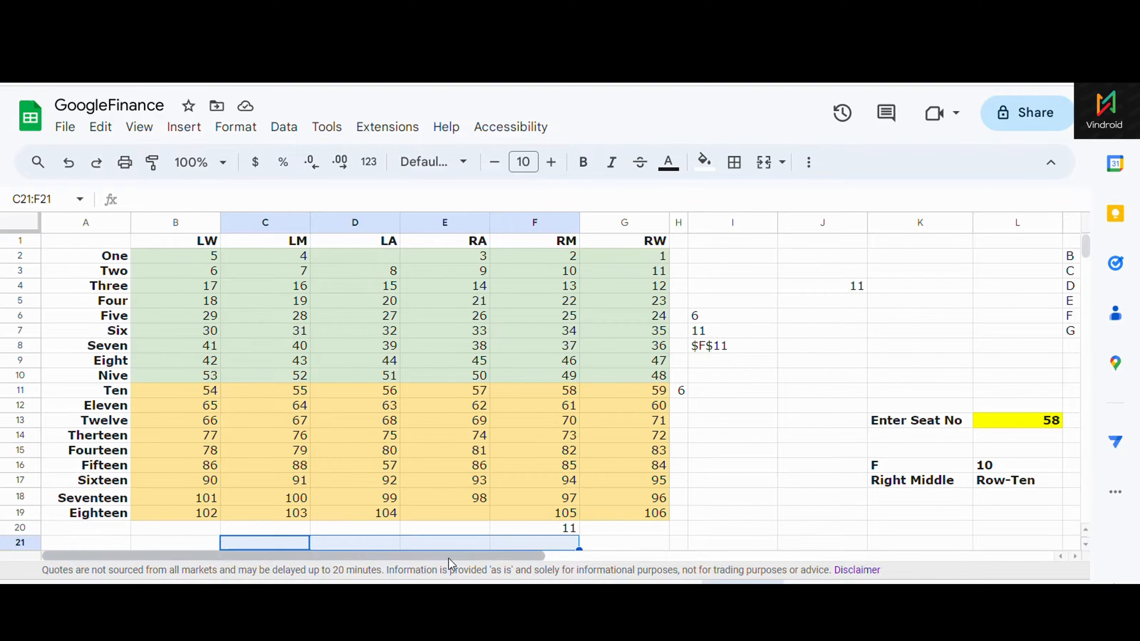
Step: Review the lookup table in M2:N7 that pairs each column letter with a seat position name
{"action": "left_click_drag", "start_coordinate": [447, 557], "coordinate": [735, 556]}
{"action": "left_click", "coordinate": [677, 255]}
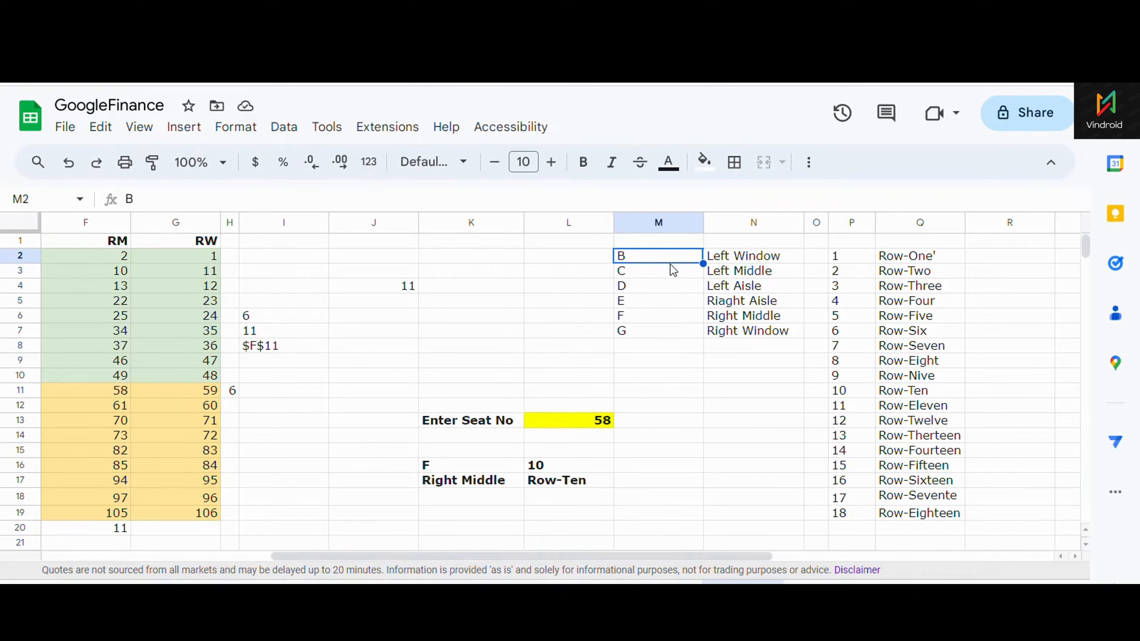
{"action": "left_click", "coordinate": [666, 269]}
{"action": "left_click", "coordinate": [649, 298]}
{"action": "left_click", "coordinate": [665, 318]}
{"action": "left_click", "coordinate": [660, 331]}
{"action": "left_click", "coordinate": [721, 260]}
{"action": "left_click", "coordinate": [709, 286]}
{"action": "left_click", "coordinate": [683, 259]}
Step: Trace the column letter in K16 through M6 and N6 of the lookup table to the position name in K17
{"action": "left_click", "coordinate": [447, 463]}
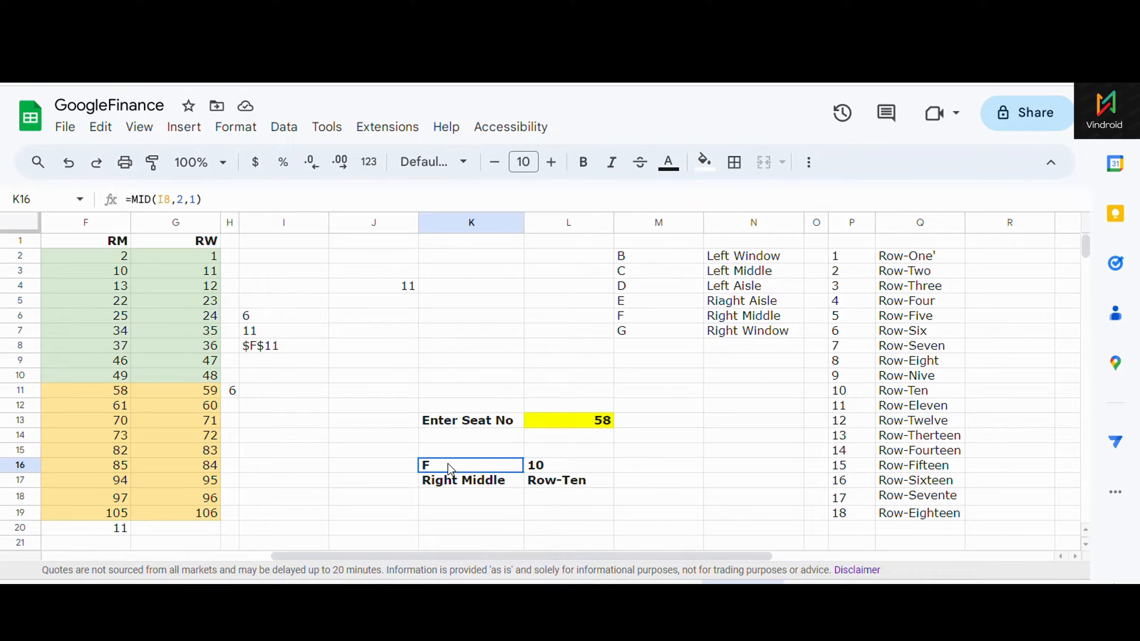
{"action": "left_click", "coordinate": [628, 319]}
{"action": "left_click", "coordinate": [756, 319]}
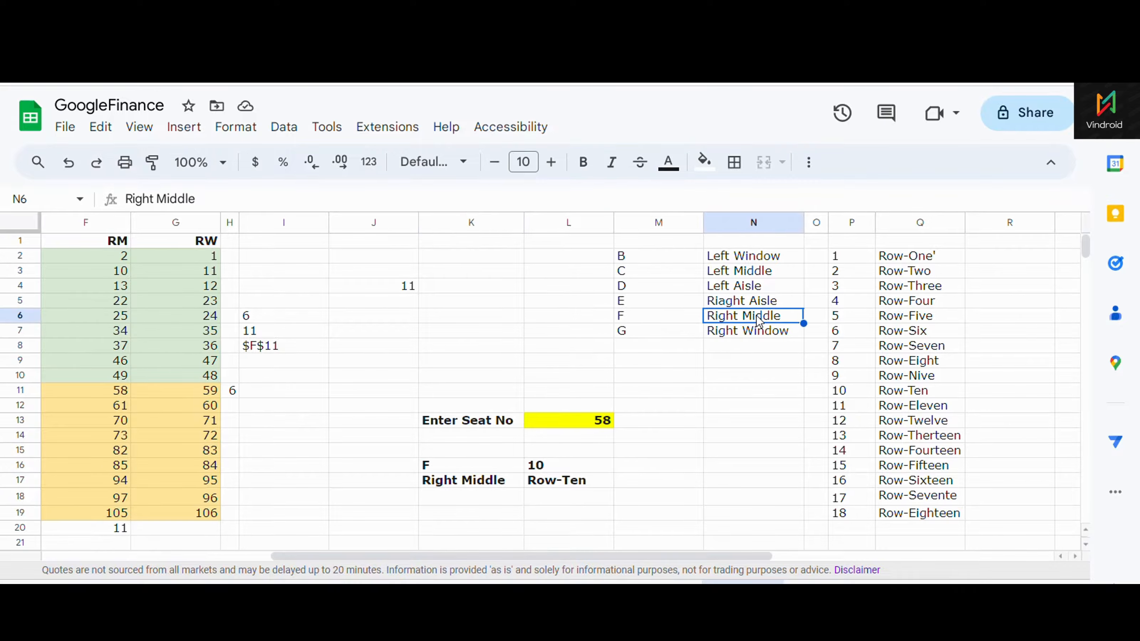
{"action": "left_click", "coordinate": [464, 497]}
{"action": "left_click", "coordinate": [465, 484]}
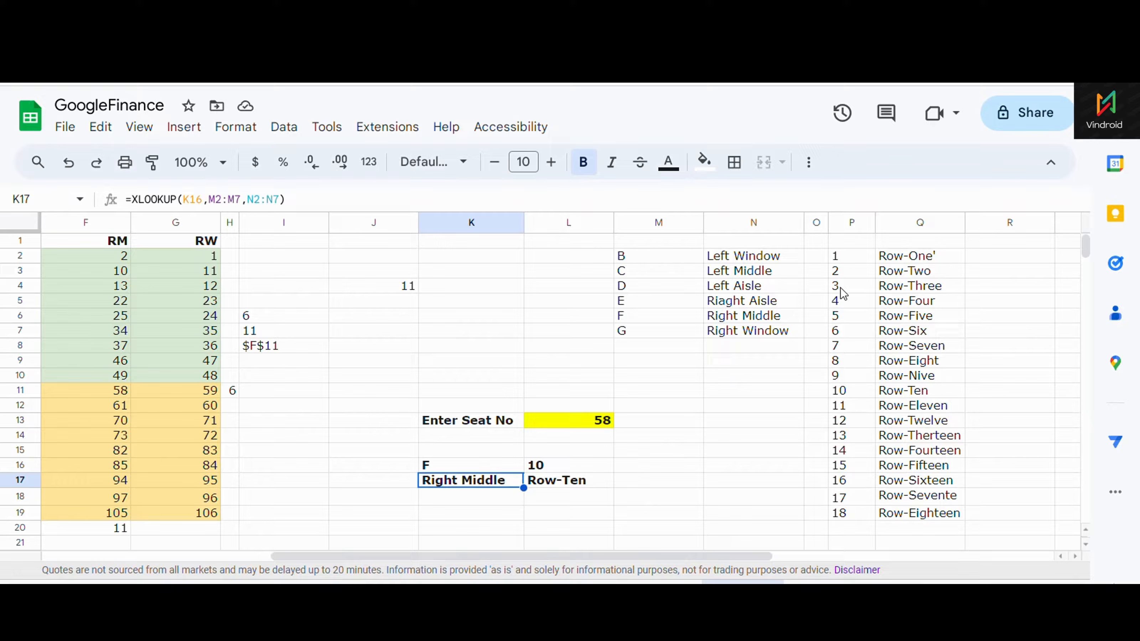
{"action": "left_click", "coordinate": [635, 319]}
{"action": "left_click", "coordinate": [730, 317]}
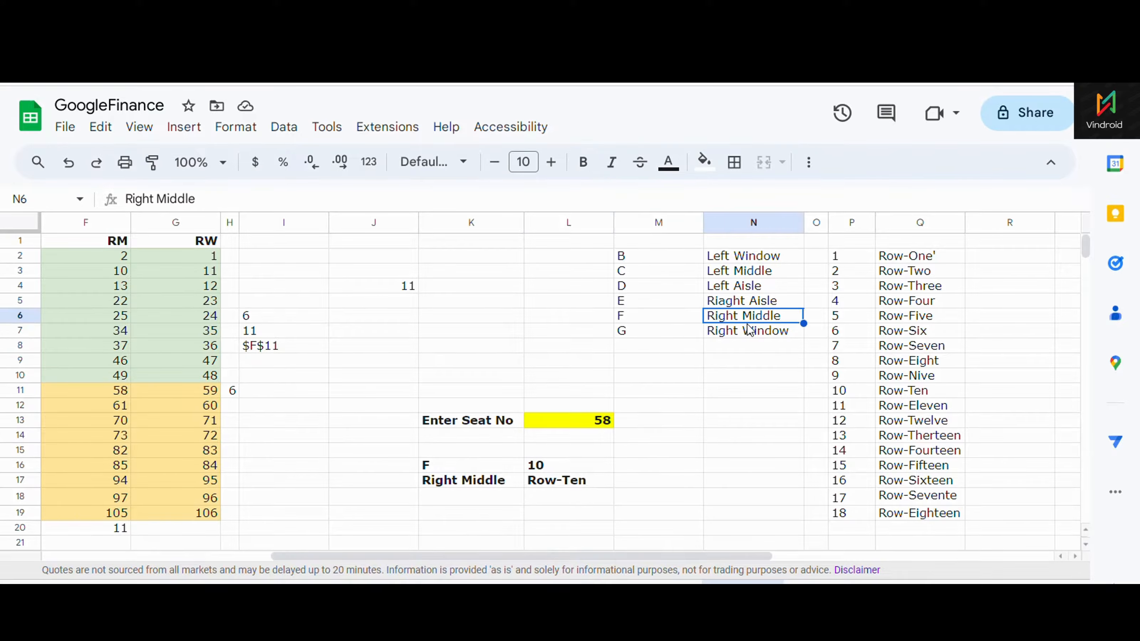
Step: Examine the search key K16 in the K17 XLOOKUP formula and its ranges M2:M7 and N2:N7
{"action": "left_click", "coordinate": [460, 483]}
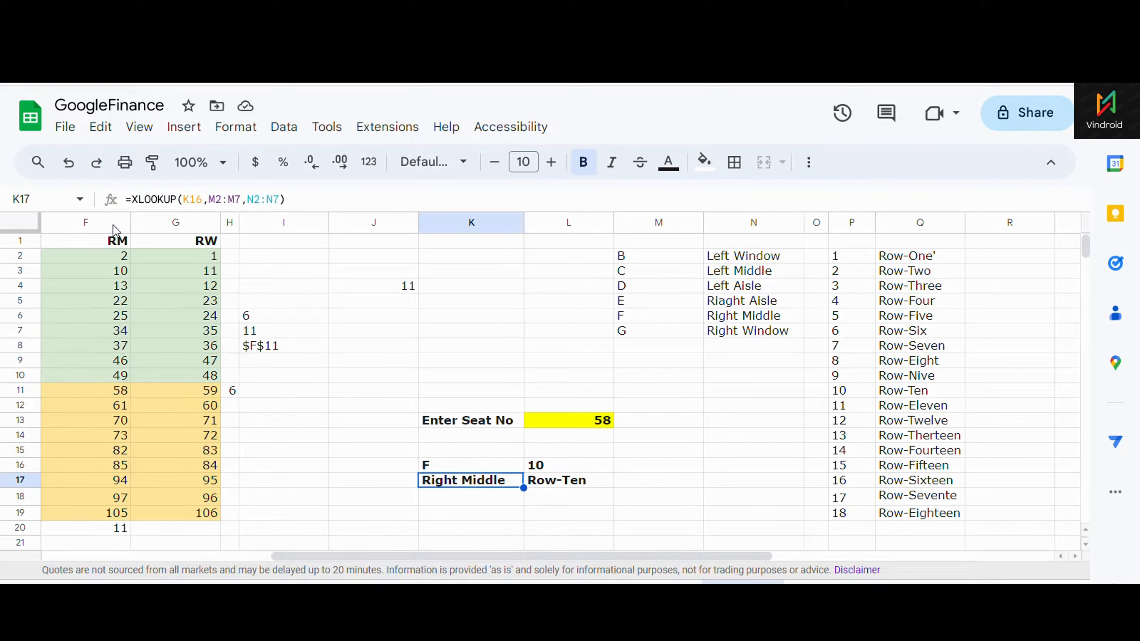
{"action": "left_click", "coordinate": [154, 199]}
{"action": "left_click", "coordinate": [199, 199]}
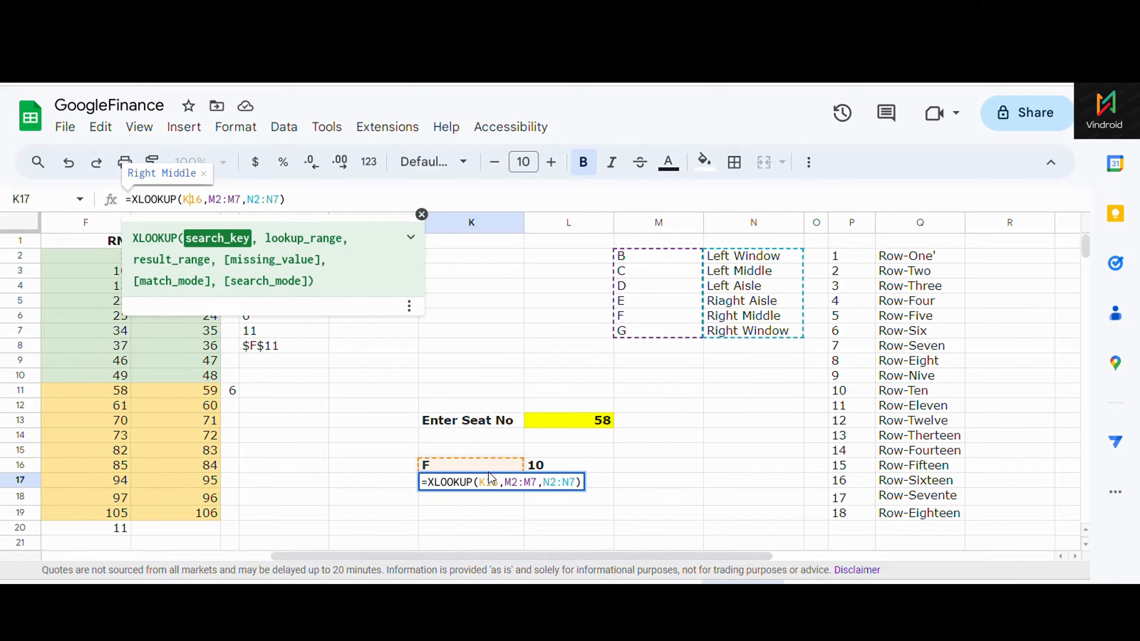
{"action": "double_click", "coordinate": [474, 515]}
Step: Compare the row number formula in L16 with the column letter and position name in K16 and K17
{"action": "double_click", "coordinate": [550, 466]}
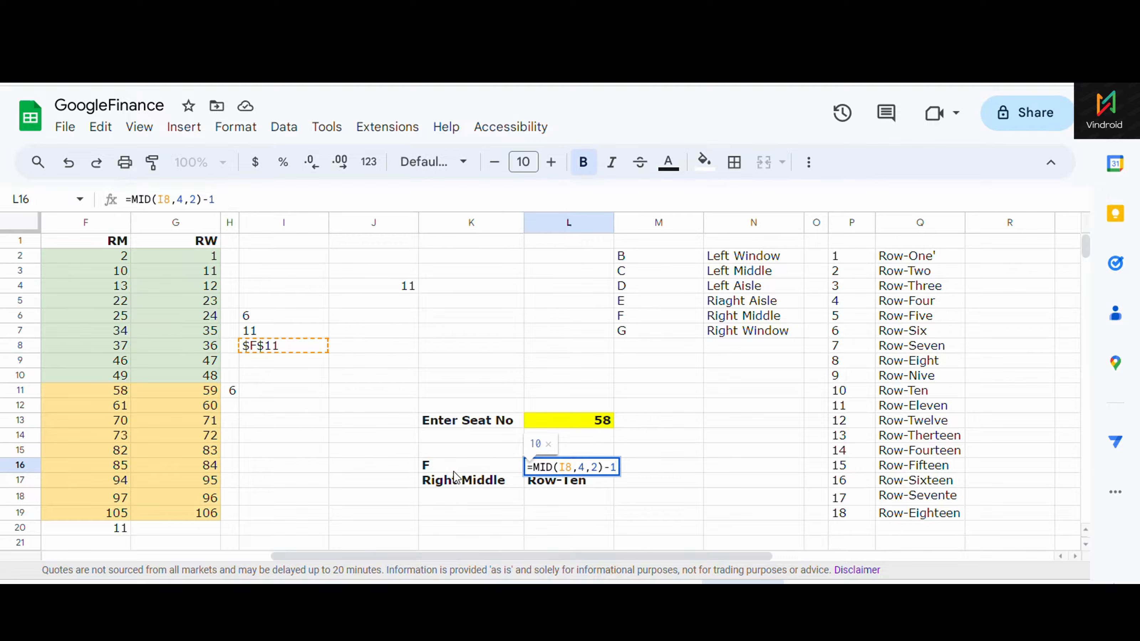
{"action": "left_click", "coordinate": [437, 468]}
{"action": "left_click", "coordinate": [436, 484]}
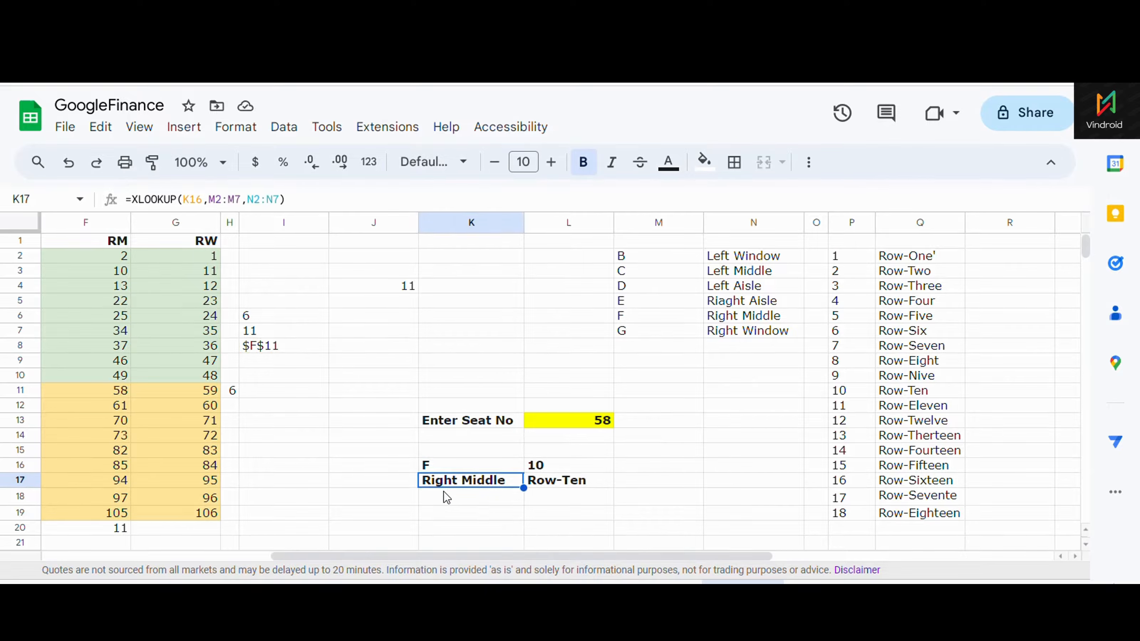
{"action": "left_click", "coordinate": [544, 471]}
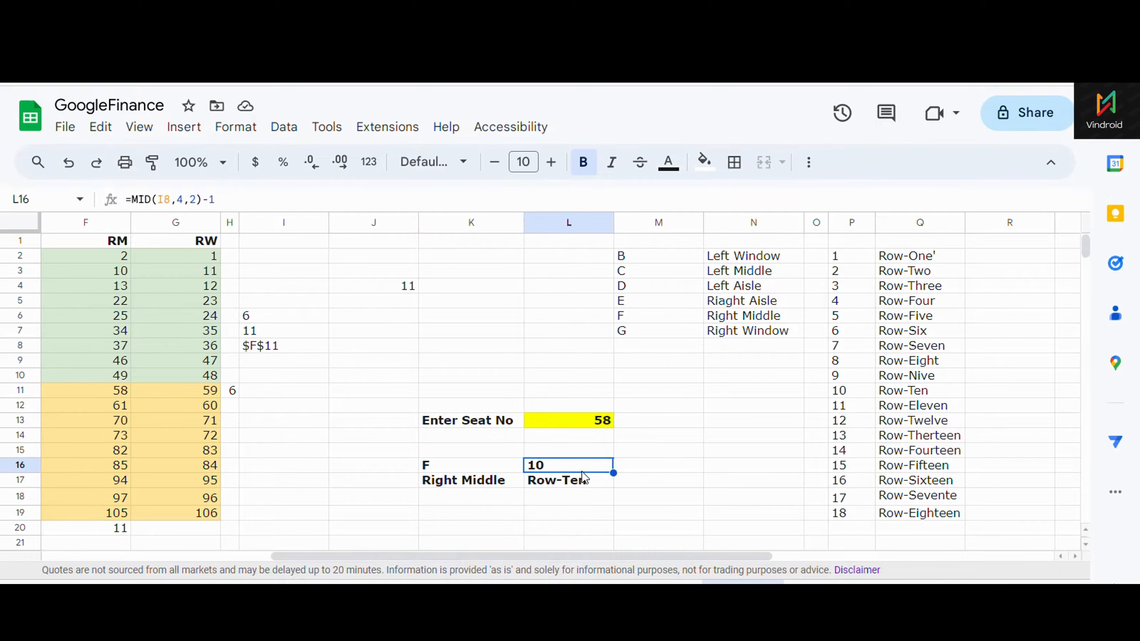
Step: Review the lookup table in columns P and Q that pairs row numbers with row names
{"action": "left_click", "coordinate": [853, 257]}
{"action": "left_click", "coordinate": [925, 259]}
{"action": "left_click", "coordinate": [848, 258]}
{"action": "left_click", "coordinate": [878, 261]}
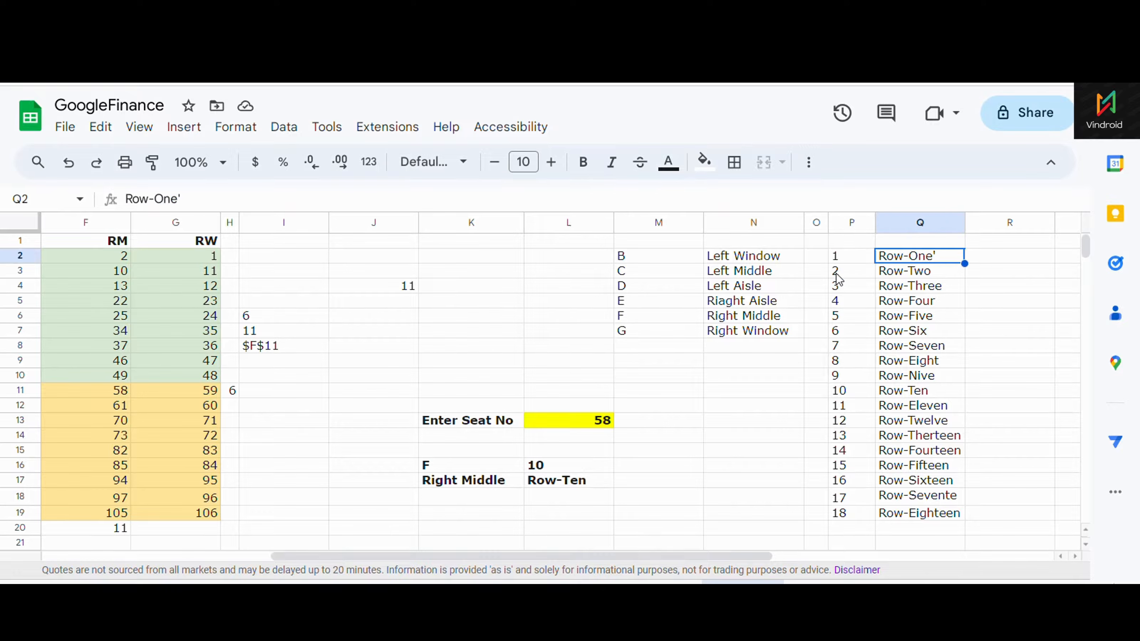
{"action": "left_click", "coordinate": [839, 274]}
{"action": "left_click", "coordinate": [844, 290]}
Step: Examine the search key L16, lookup range P2:P19 and result range Q2:Q19 of the XLOOKUP formula in L17
{"action": "left_click", "coordinate": [581, 481]}
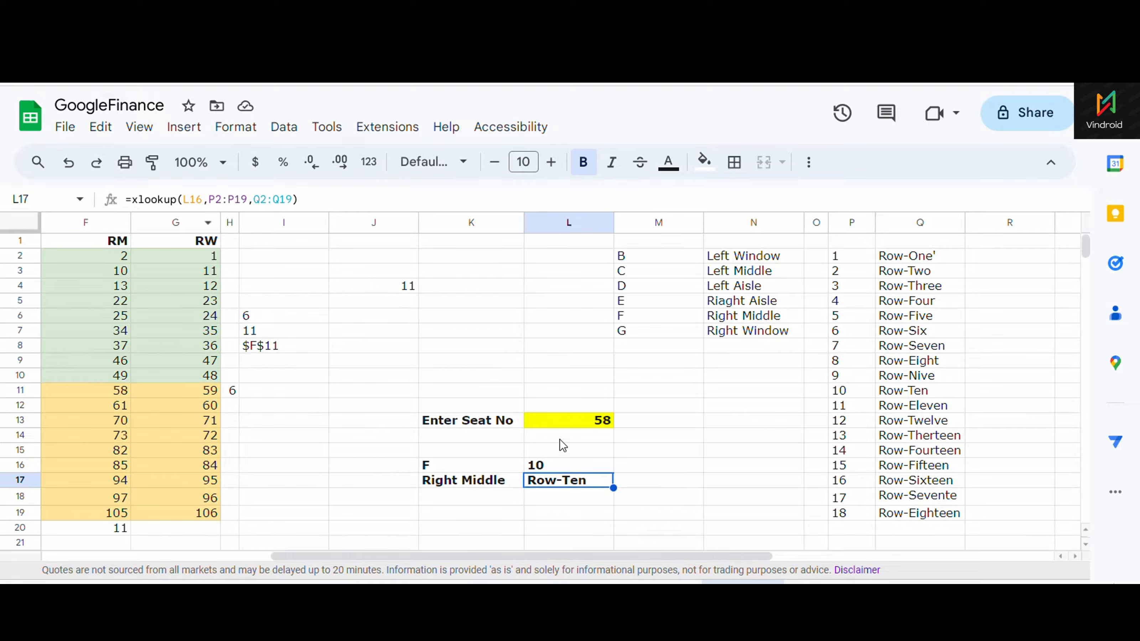
{"action": "key", "text": "F2"}
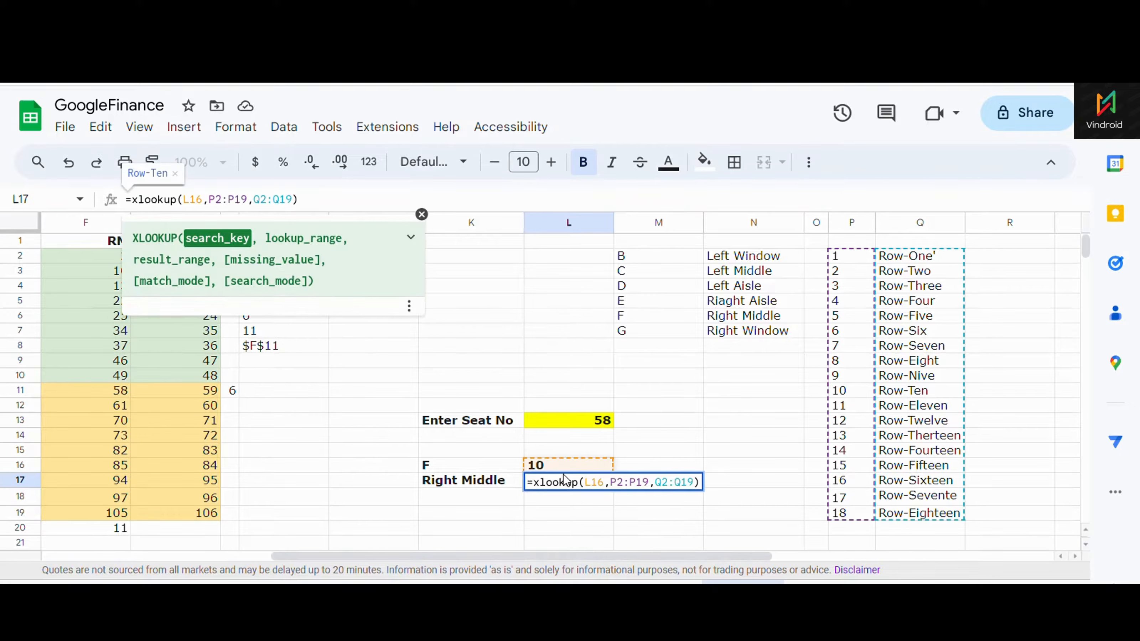
{"action": "left_click", "coordinate": [607, 481]}
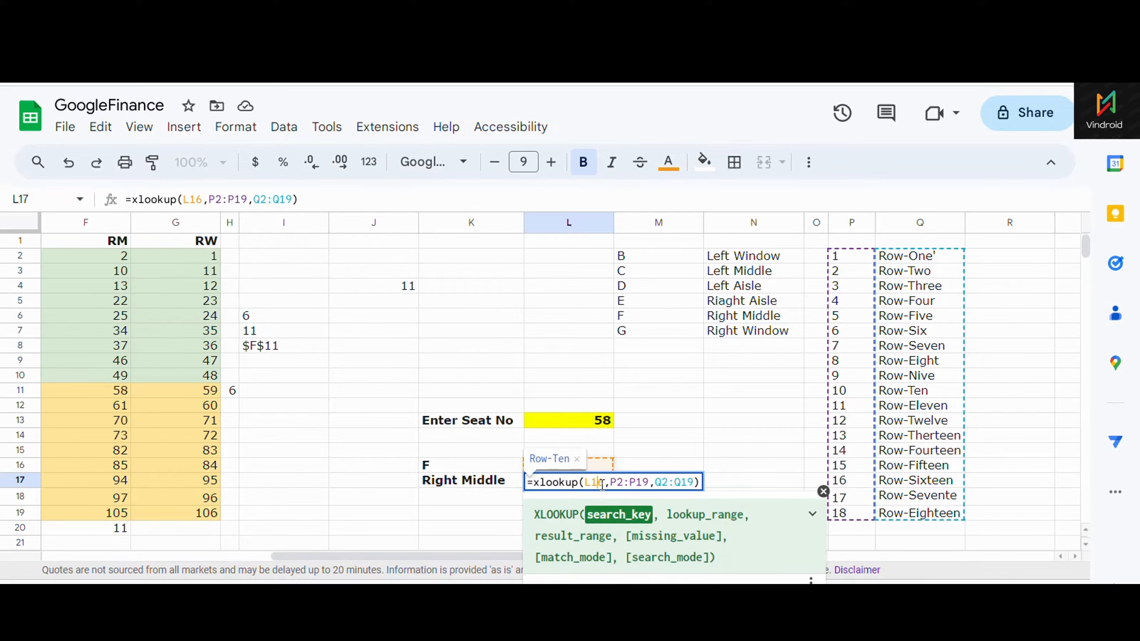
{"action": "left_click", "coordinate": [622, 484]}
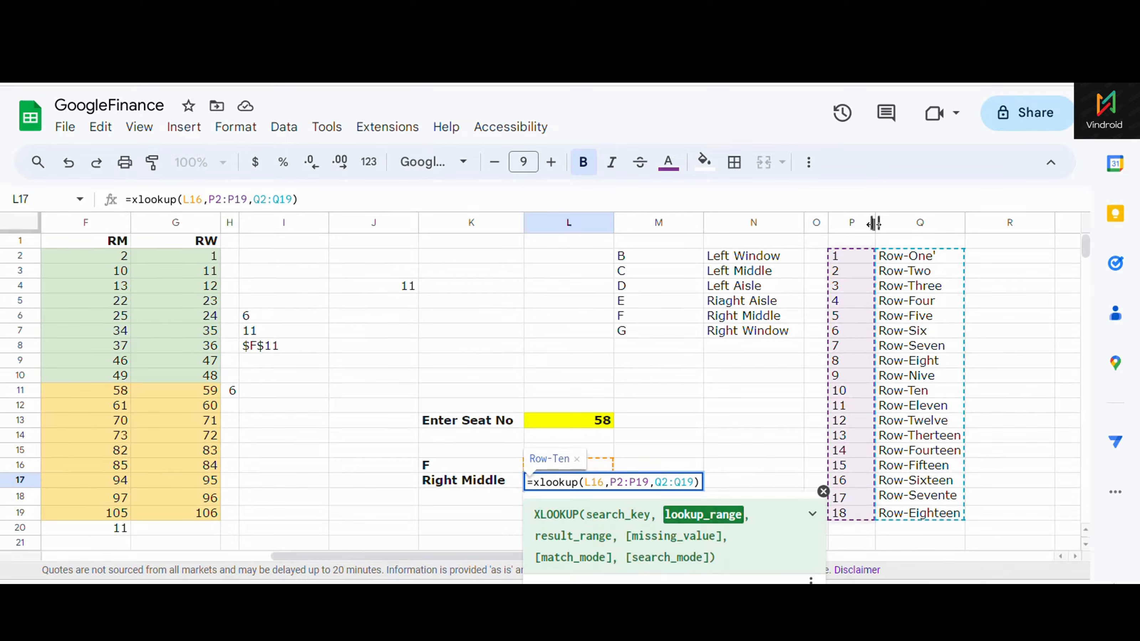
{"action": "left_click", "coordinate": [668, 482]}
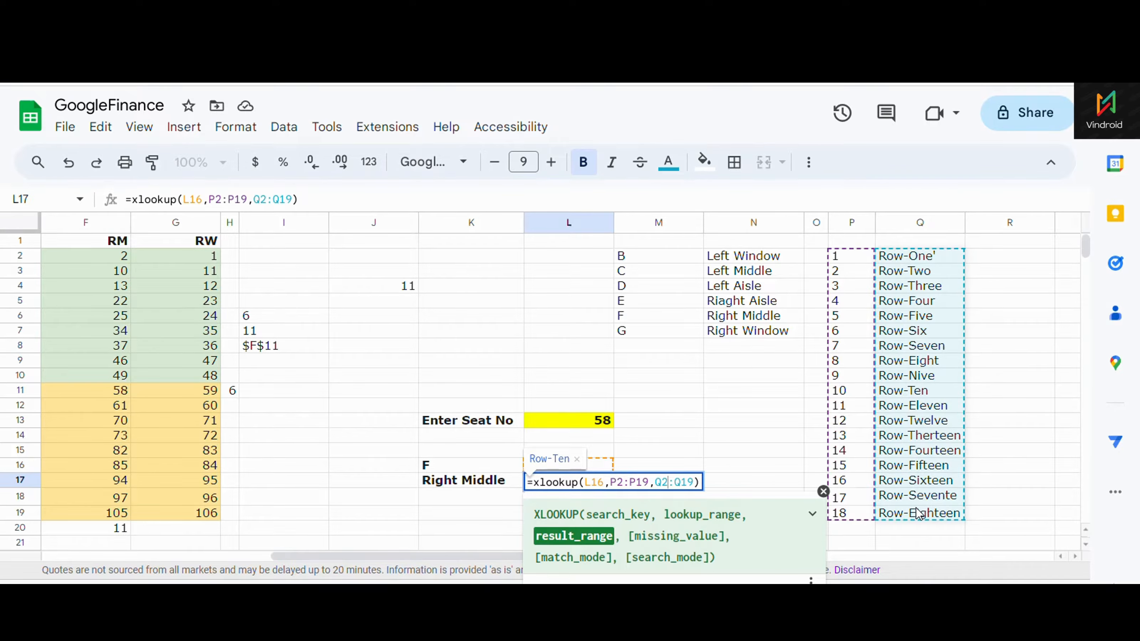
{"action": "left_click", "coordinate": [654, 452]}
Step: Set the seat number in L13 to 21
{"action": "left_click", "coordinate": [568, 486]}
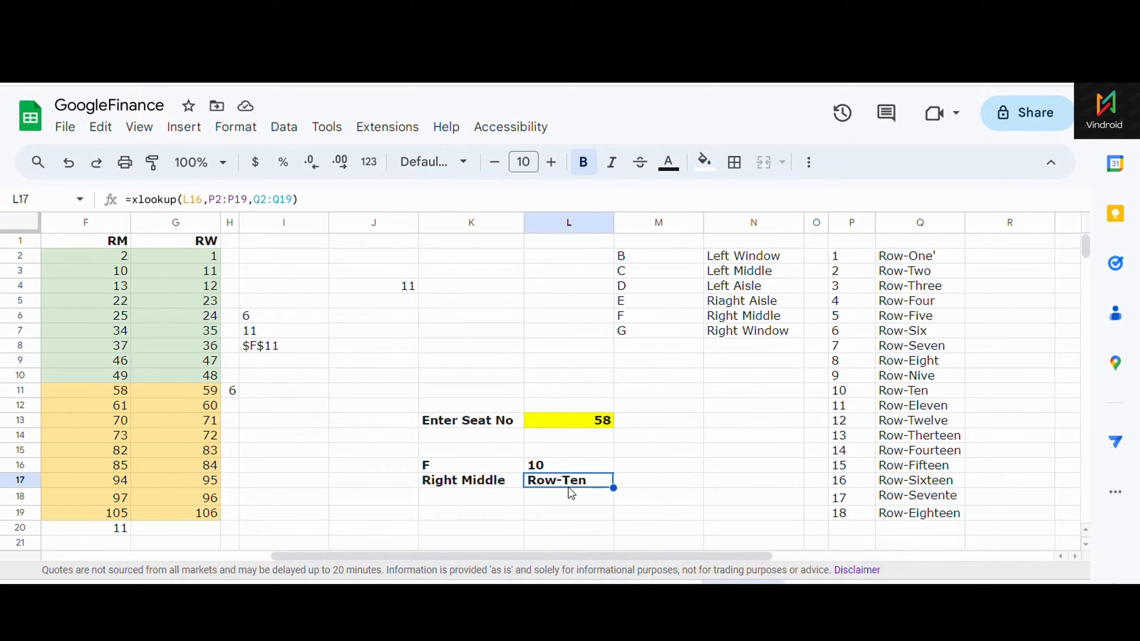
{"action": "left_click", "coordinate": [463, 484]}
{"action": "left_click", "coordinate": [483, 424]}
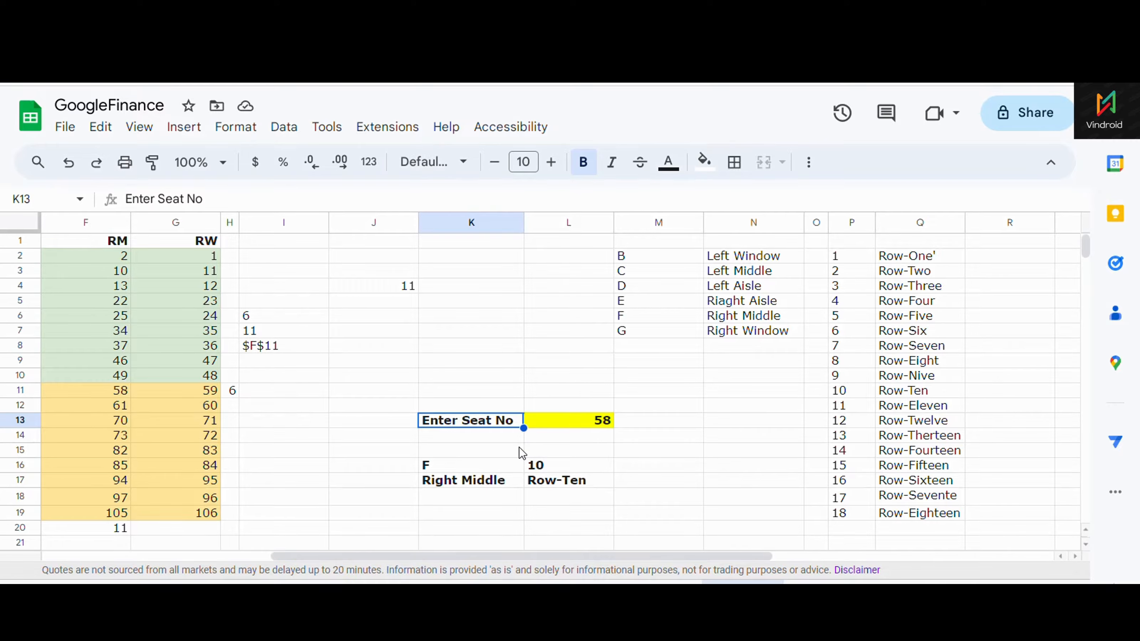
{"action": "left_click", "coordinate": [609, 425]}
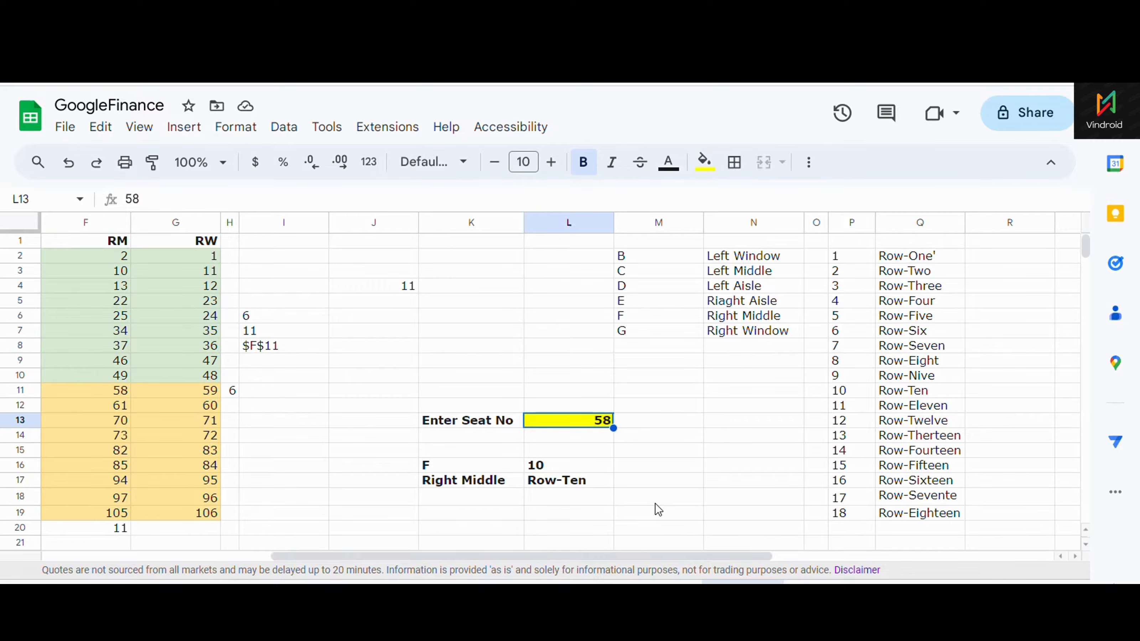
{"action": "type", "text": "21"}
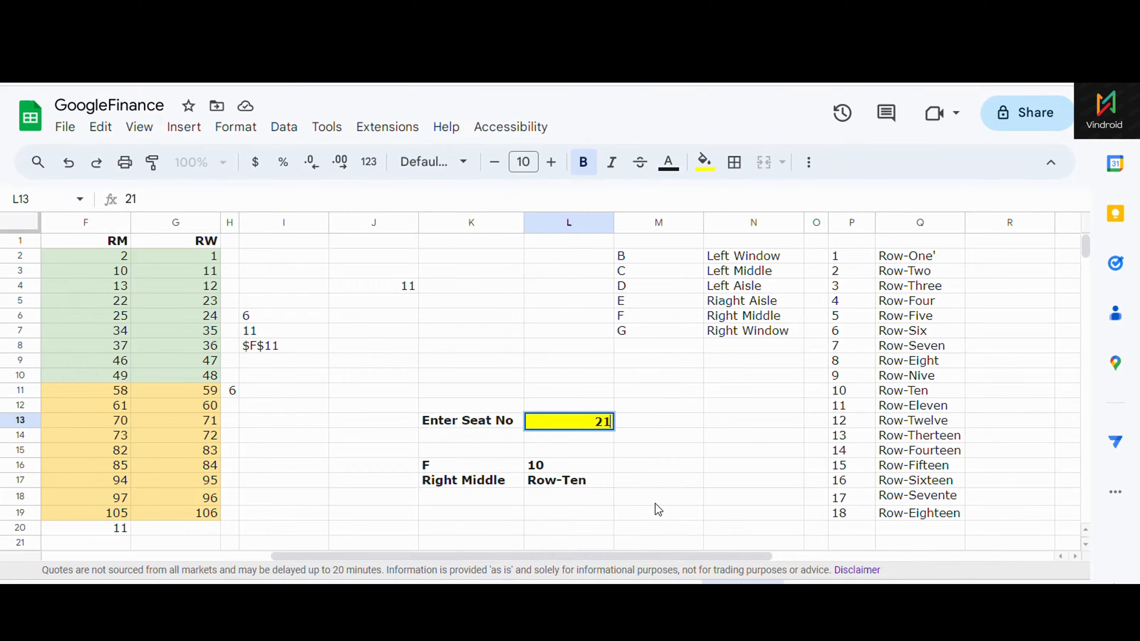
{"action": "key", "text": "Return"}
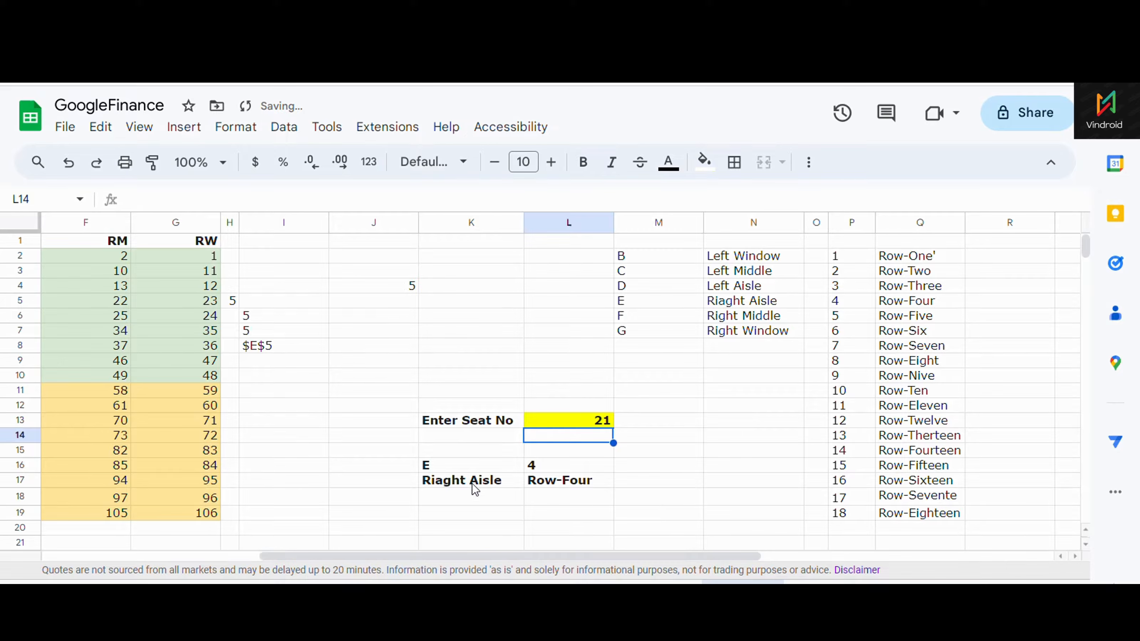
Step: Check the seat position in K17 and the row name in L17 for the entered seat
{"action": "left_click", "coordinate": [461, 485]}
{"action": "left_click", "coordinate": [545, 484]}
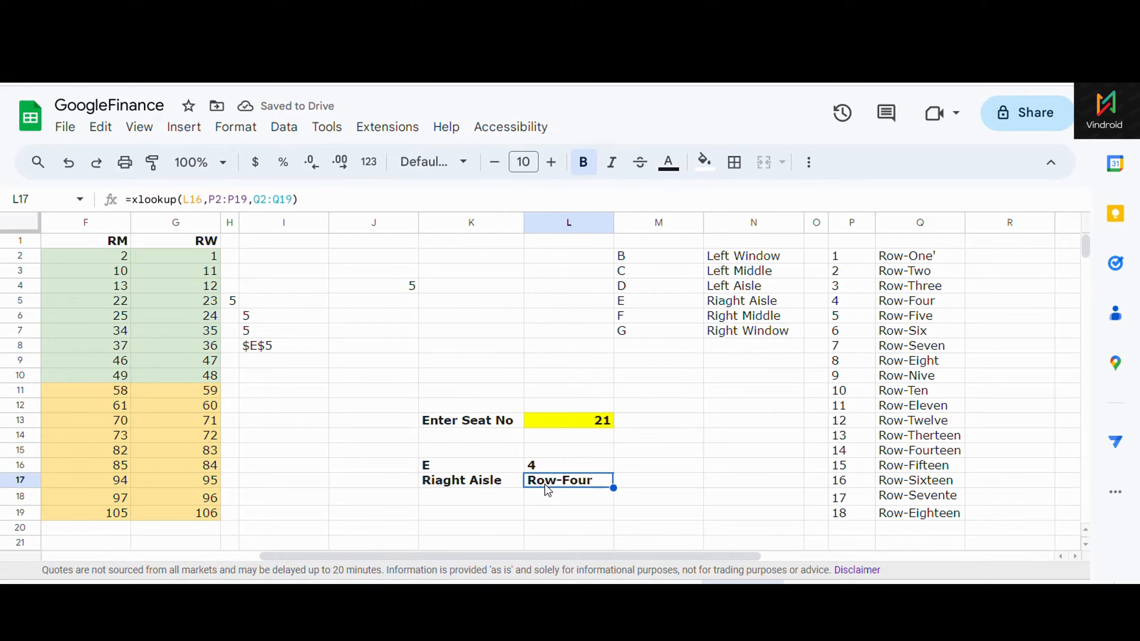
{"action": "left_click", "coordinate": [462, 485]}
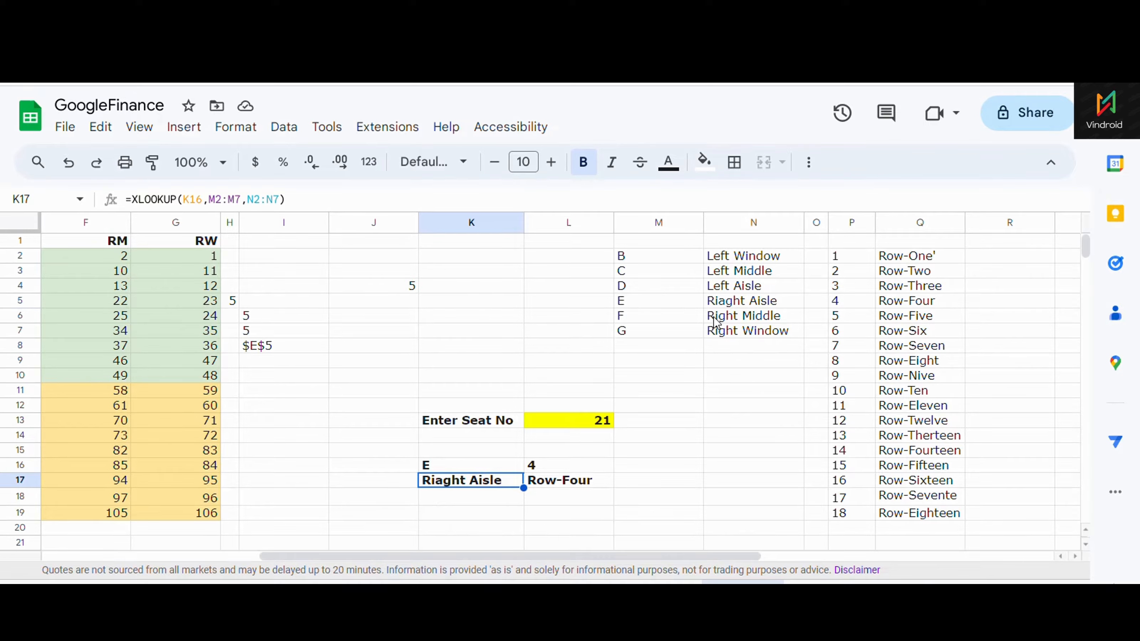
Step: Correct the misspelled position name in N5 to Right Aisle and recheck the results in K17 and L17
{"action": "left_click", "coordinate": [723, 307]}
{"action": "left_click", "coordinate": [143, 200]}
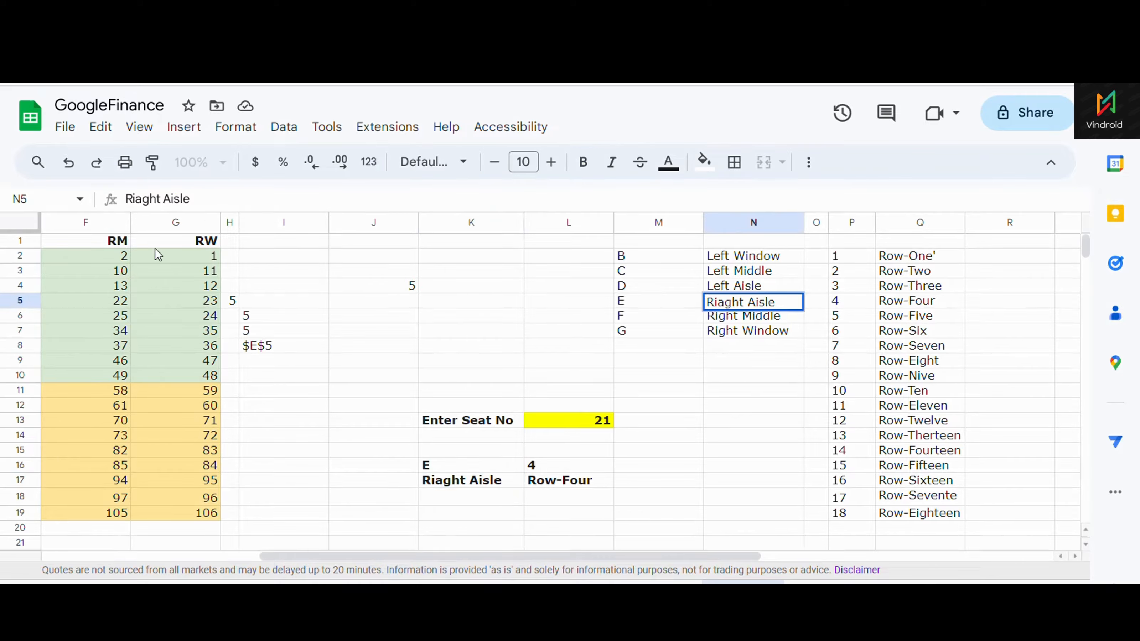
{"action": "key", "text": "BackSpace"}
{"action": "key", "text": "Return"}
{"action": "left_click", "coordinate": [475, 503]}
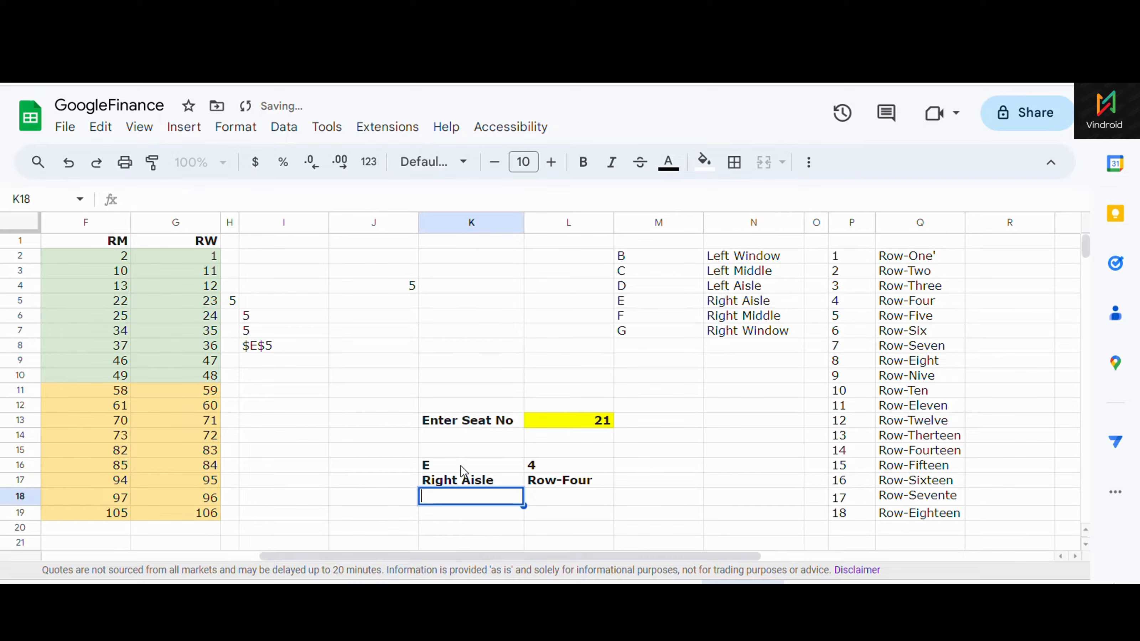
{"action": "left_click", "coordinate": [467, 481]}
{"action": "left_click", "coordinate": [541, 480]}
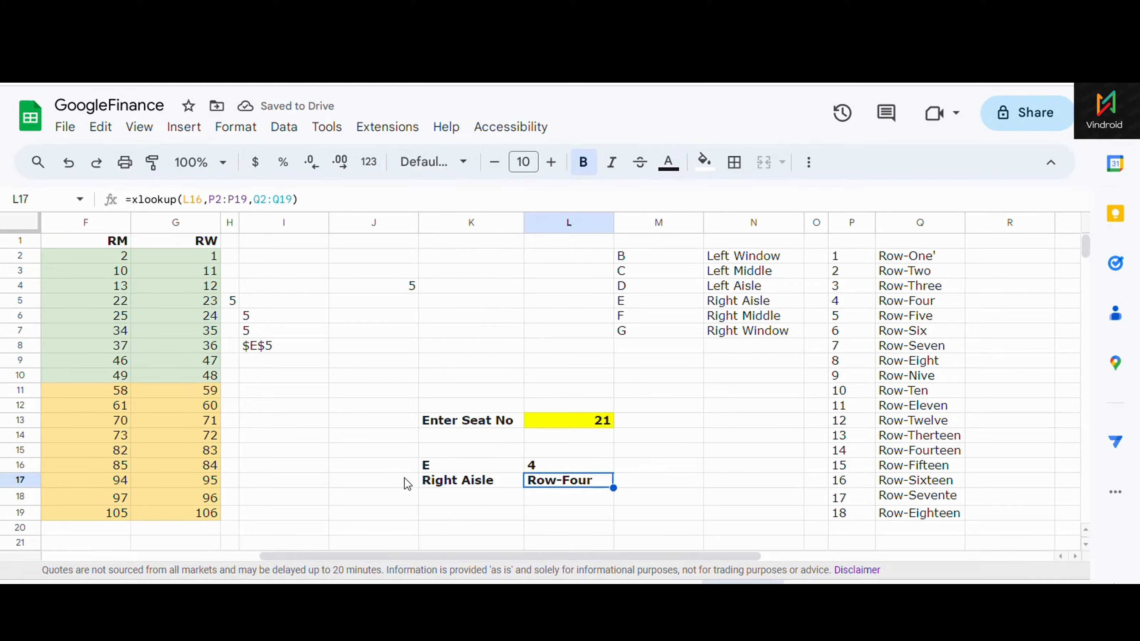
Step: Locate seat 21 in the seat grid
{"action": "left_click", "coordinate": [88, 389]}
{"action": "key", "text": "Left"}
{"action": "key", "text": "Left"}
{"action": "key", "text": "Left"}
{"action": "key", "text": "Left"}
{"action": "key", "text": "Left"}
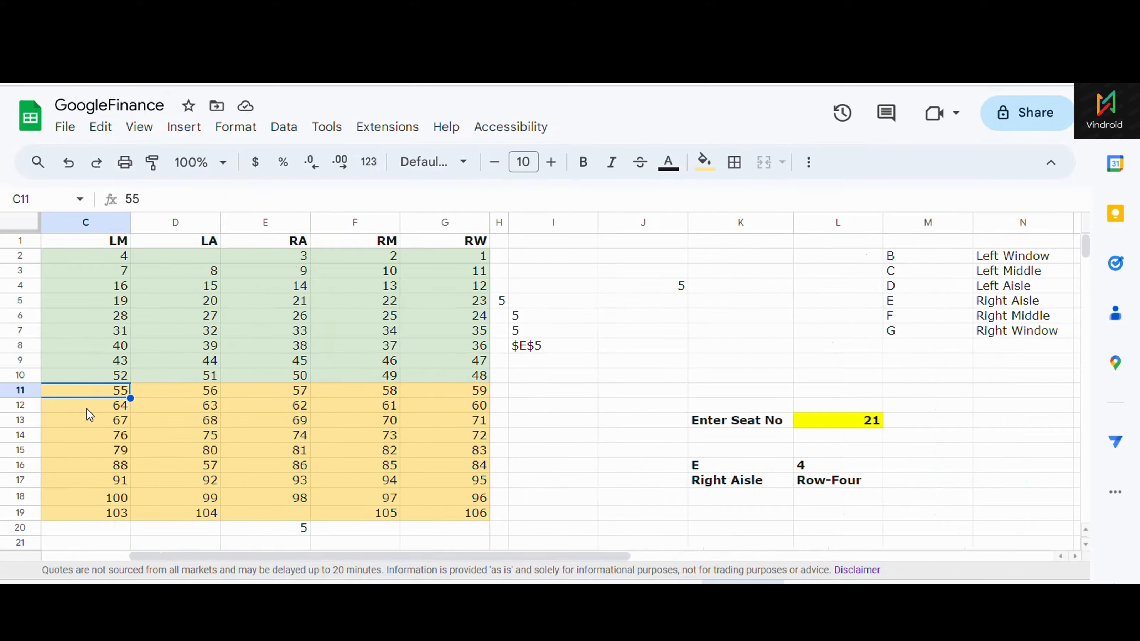
{"action": "key", "text": "Up"}
{"action": "key", "text": "Up"}
{"action": "key", "text": "Right"}
{"action": "key", "text": "Right"}
{"action": "key", "text": "Up"}
{"action": "key", "text": "Up"}
{"action": "key", "text": "Up"}
{"action": "key", "text": "Right"}
{"action": "key", "text": "Right"}
{"action": "key", "text": "Right"}
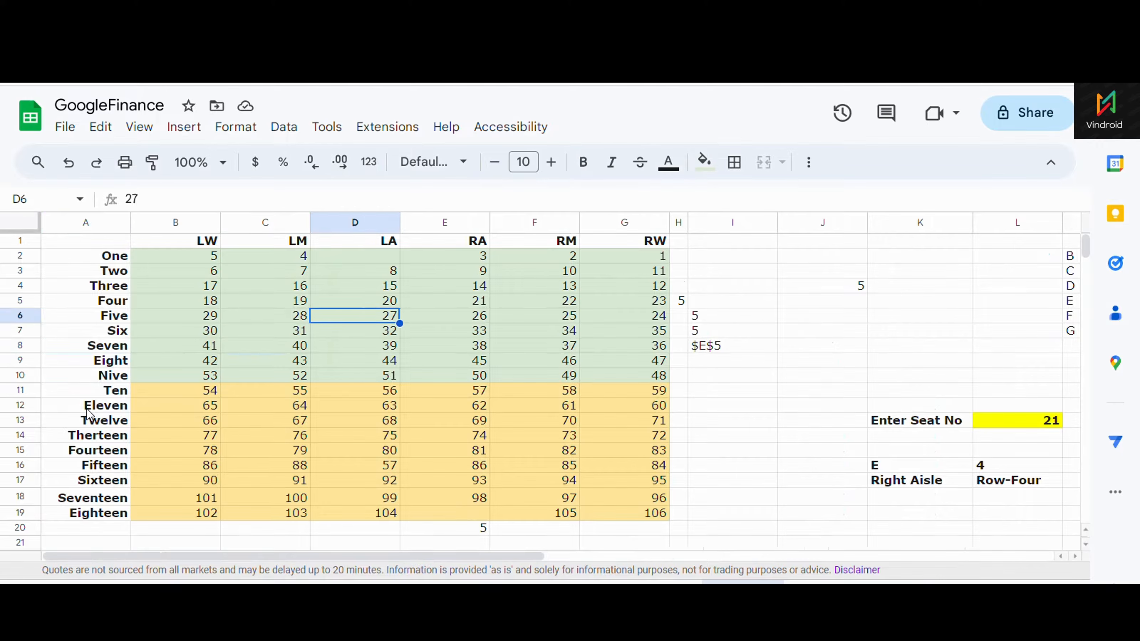
{"action": "key", "text": "Up"}
{"action": "key", "text": "Left"}
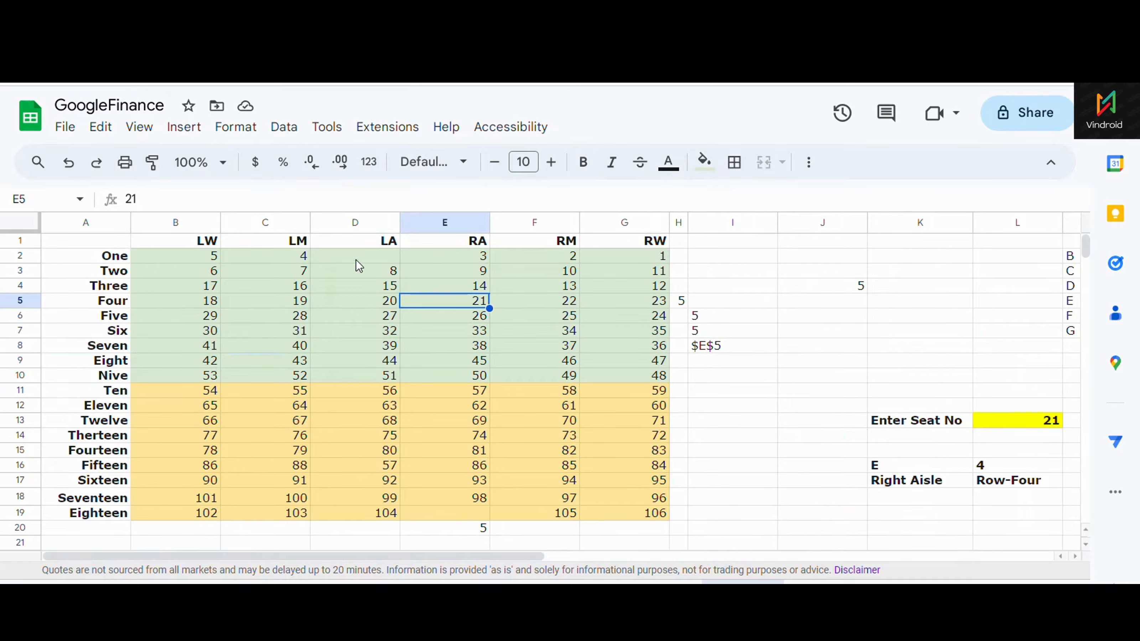
Step: Compare the column and row label of seat 21 in the grid with the results in K17 and L17
{"action": "left_click", "coordinate": [429, 224]}
{"action": "left_click", "coordinate": [442, 298]}
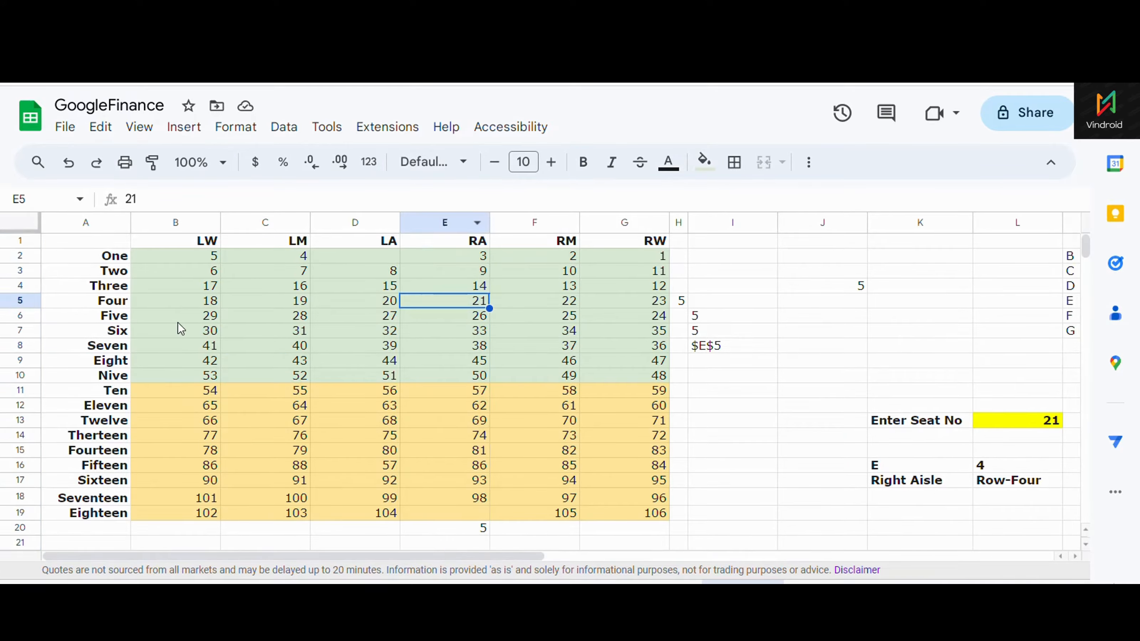
{"action": "left_click", "coordinate": [78, 307]}
{"action": "left_click", "coordinate": [439, 300]}
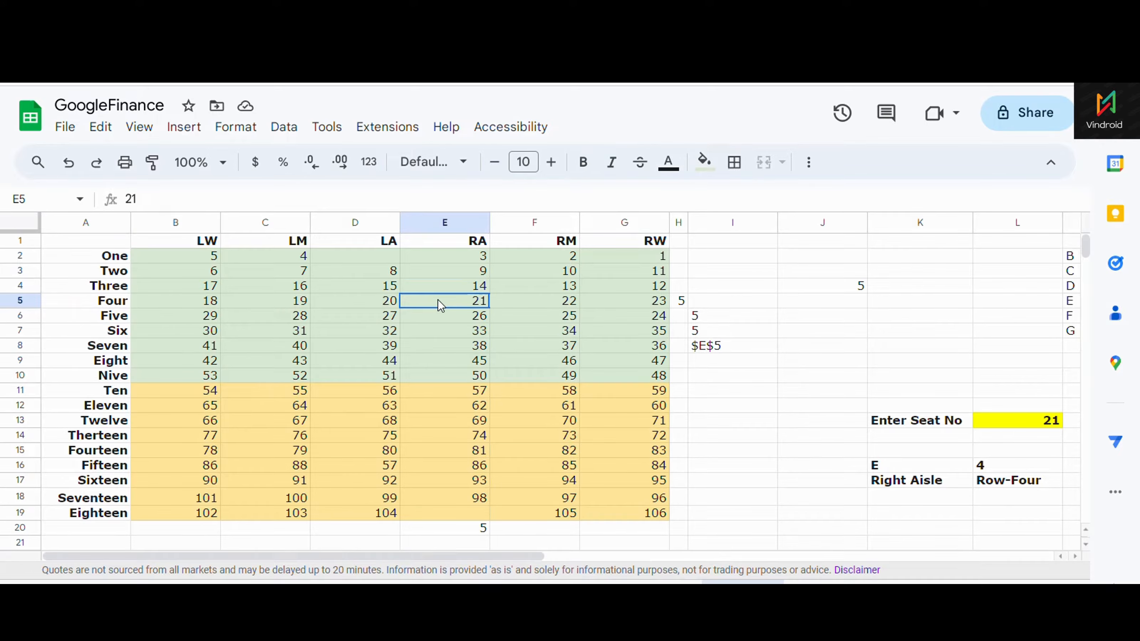
{"action": "left_click", "coordinate": [897, 479]}
{"action": "left_click", "coordinate": [977, 478]}
Step: Set the seat number in L13 to 106 and check the column and row results in K16:L17
{"action": "key", "text": "Right"}
{"action": "key", "text": "Right"}
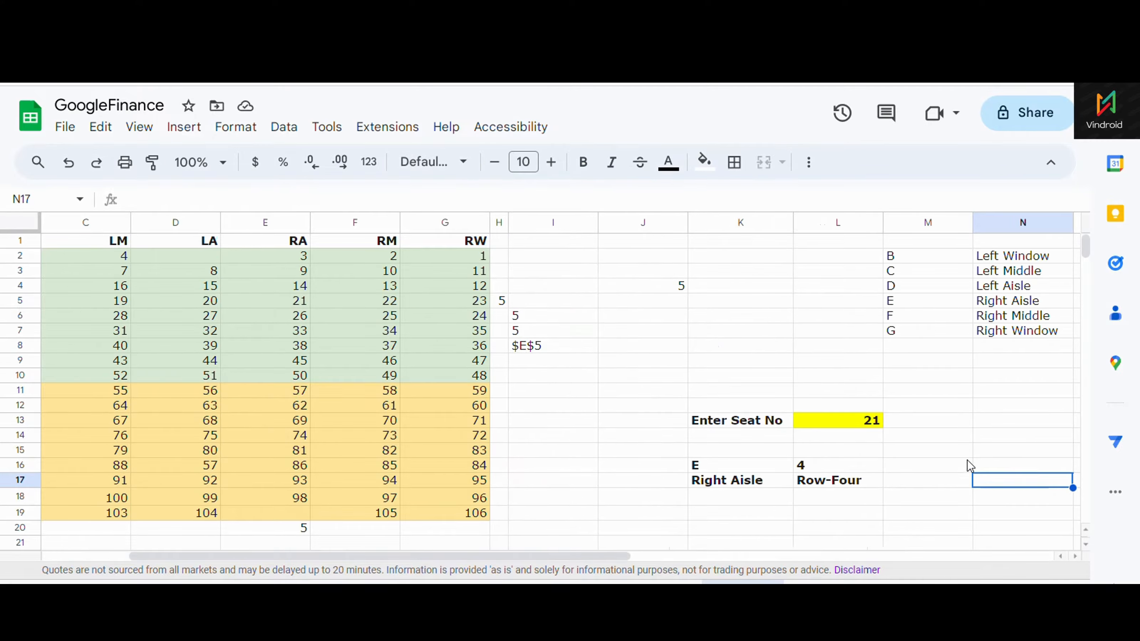
{"action": "double_click", "coordinate": [868, 422]}
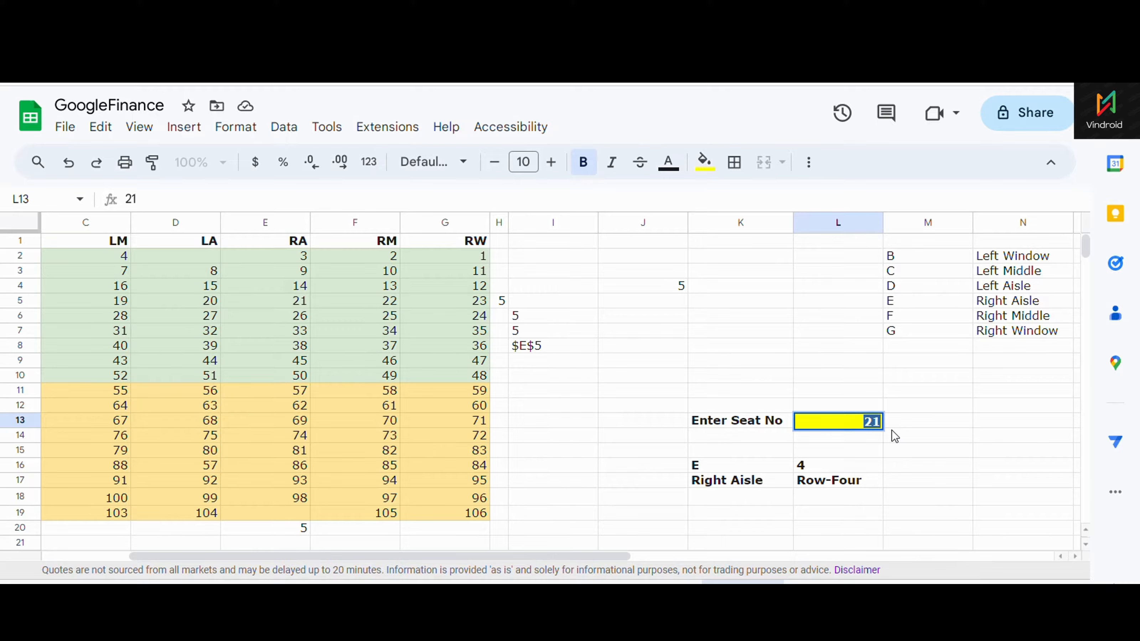
{"action": "type", "text": "106"}
{"action": "left_click", "coordinate": [881, 466]}
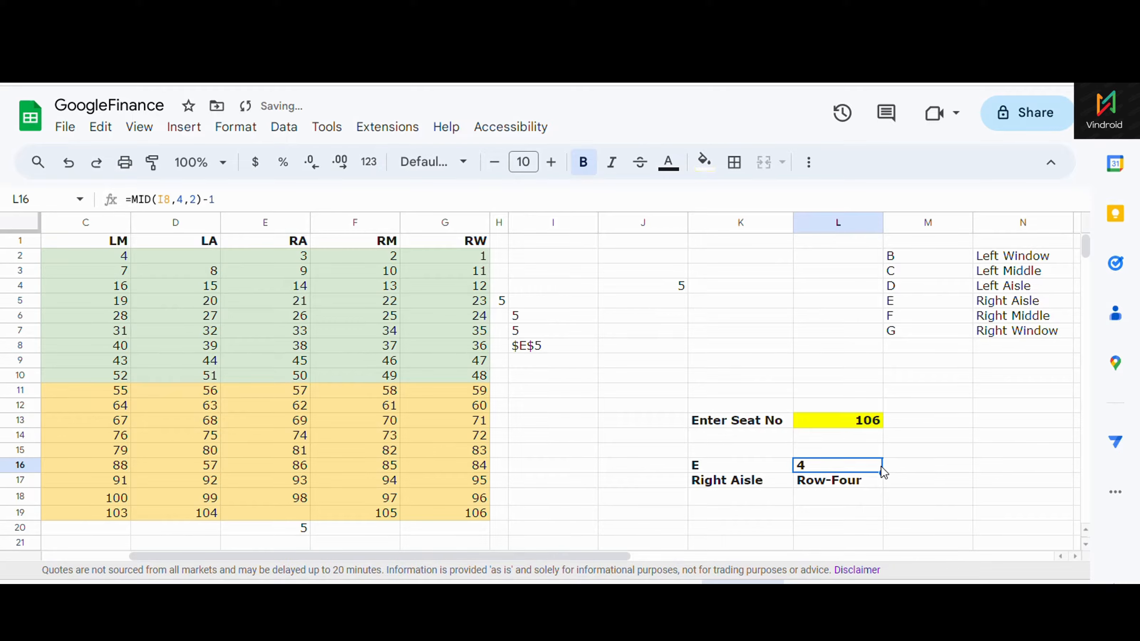
{"action": "left_click", "coordinate": [712, 469]}
{"action": "left_click", "coordinate": [765, 493]}
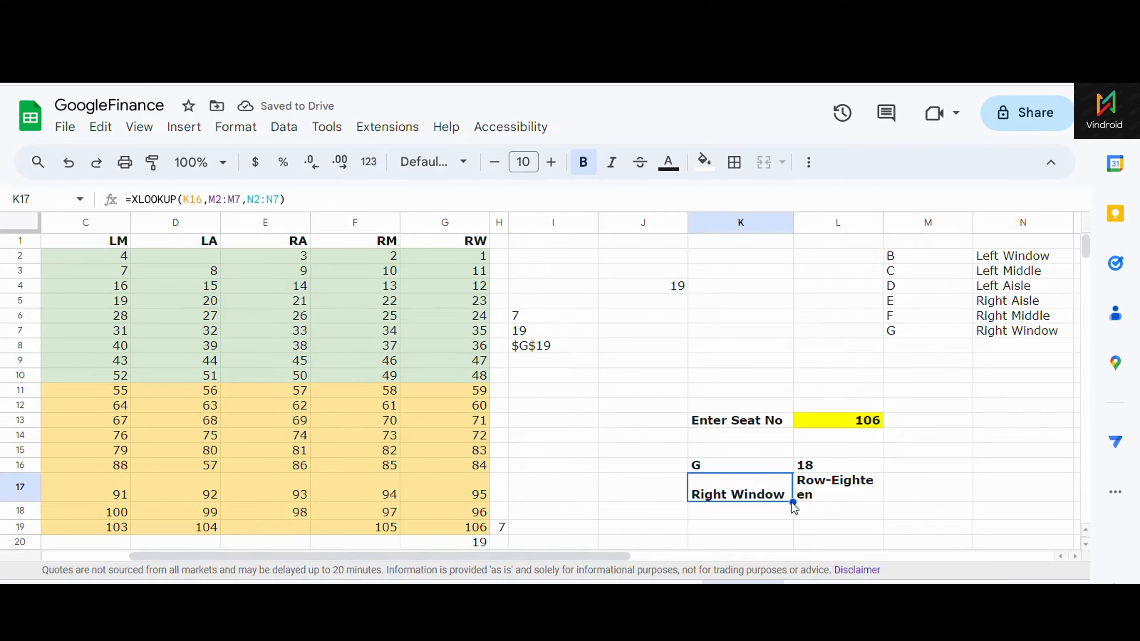
Step: Locate seat 106 in the seat grid and look up its row label in column A
{"action": "left_click", "coordinate": [808, 497]}
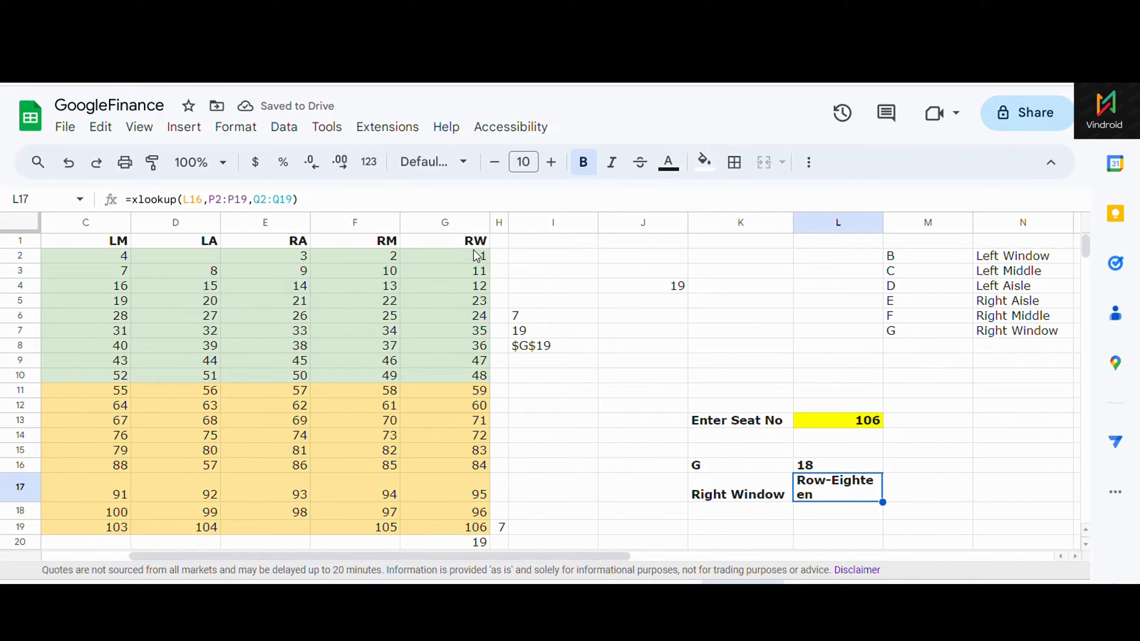
{"action": "scroll", "coordinate": [474, 251], "scroll_direction": "down", "scroll_amount": 4}
{"action": "left_click", "coordinate": [477, 351]}
{"action": "scroll", "coordinate": [471, 403], "scroll_direction": "up", "scroll_amount": 4}
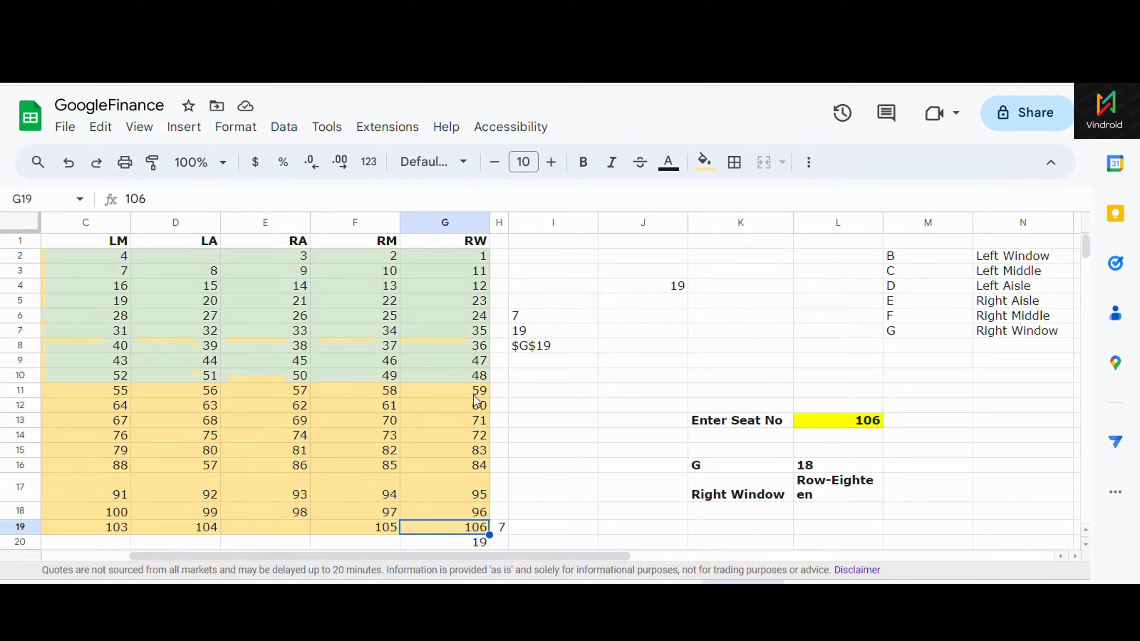
{"action": "scroll", "coordinate": [463, 485], "scroll_direction": "down", "scroll_amount": 1}
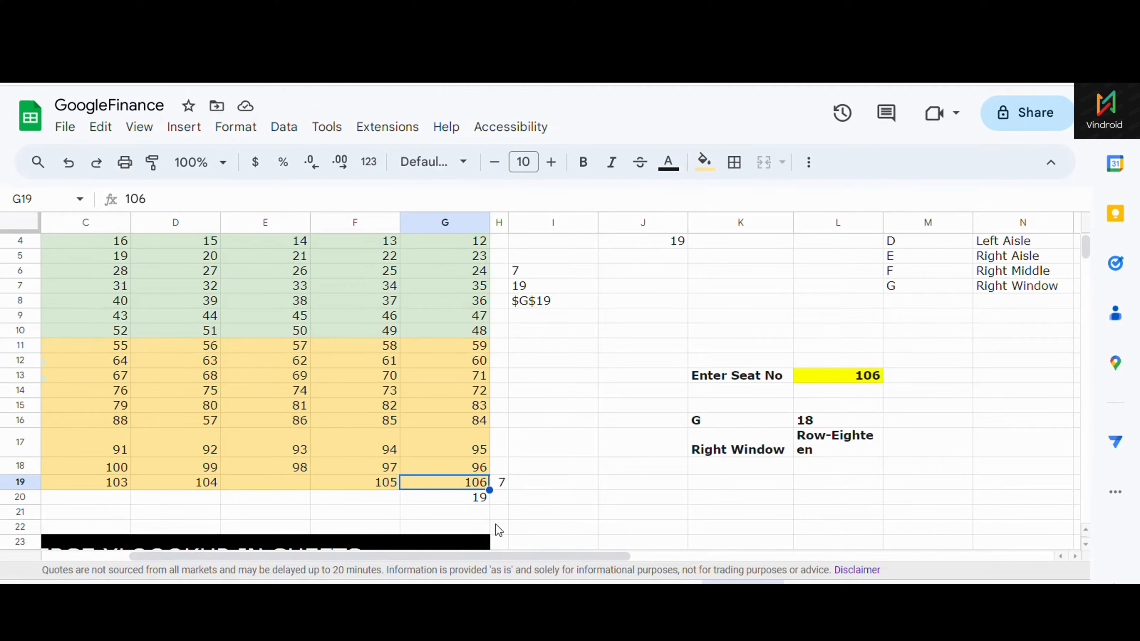
{"action": "left_click_drag", "start_coordinate": [537, 557], "coordinate": [292, 555]}
{"action": "left_click", "coordinate": [109, 483]}
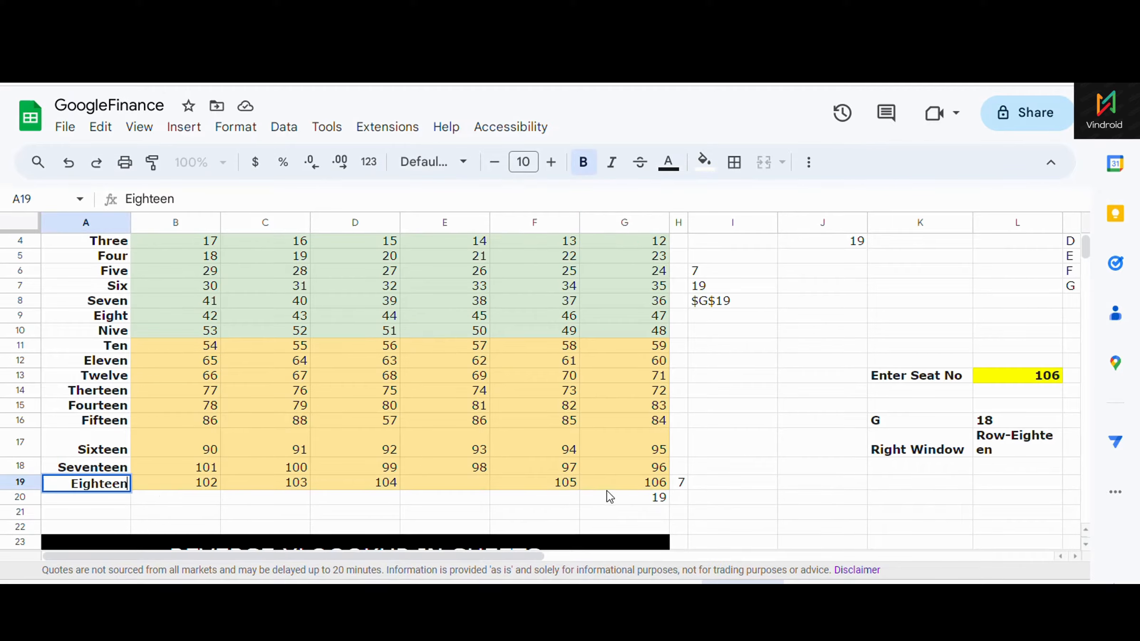
Step: Compare the grid position of seat 106 with the position and row name results in K17 and L17
{"action": "left_click", "coordinate": [619, 483]}
{"action": "left_click", "coordinate": [809, 482]}
{"action": "scroll", "coordinate": [829, 426], "scroll_direction": "up", "scroll_amount": 1}
{"action": "left_click", "coordinate": [978, 480]}
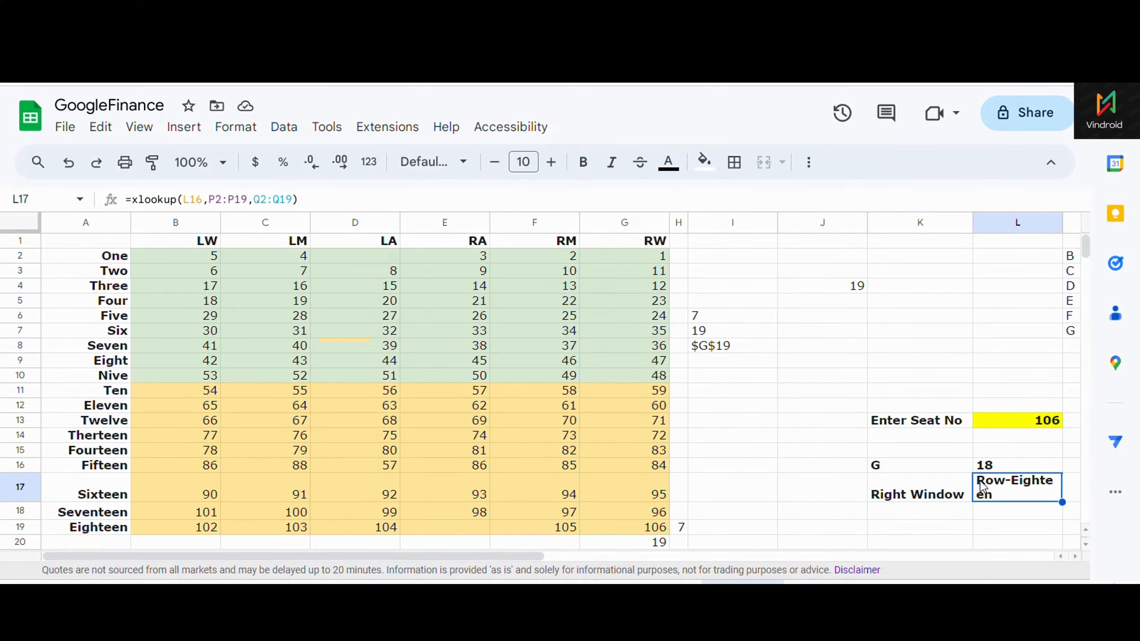
{"action": "key", "text": "Left"}
{"action": "left_click", "coordinate": [985, 495]}
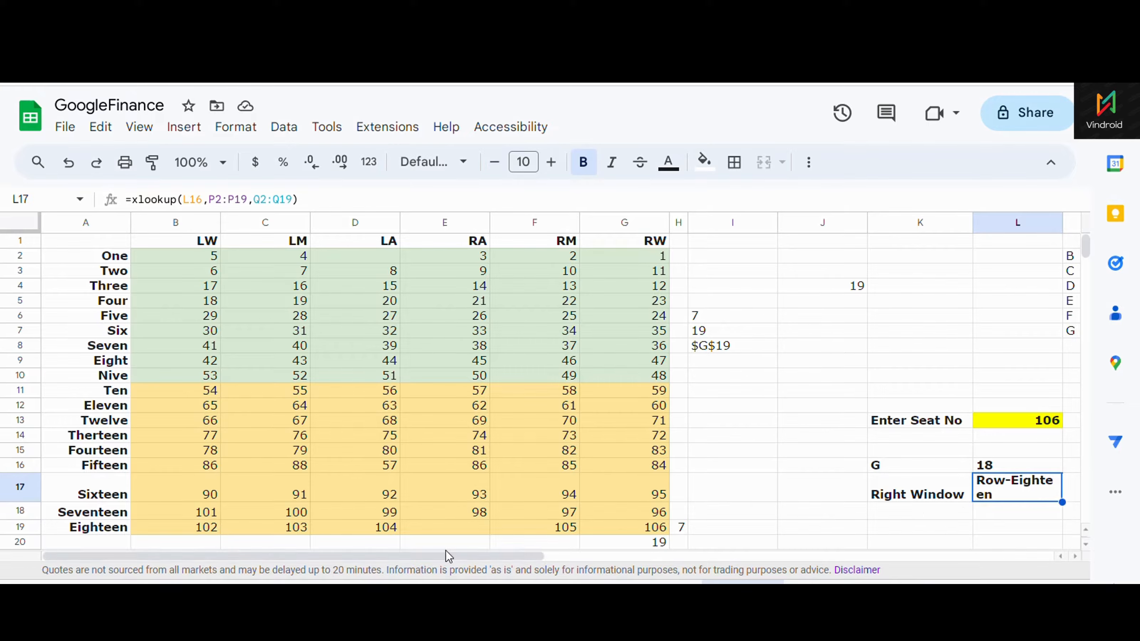
{"action": "mouse_move", "coordinate": [445, 556]}
{"action": "left_mouse_down"}
{"action": "mouse_move", "coordinate": [642, 558]}
{"action": "mouse_move", "coordinate": [440, 558]}
{"action": "left_mouse_up"}
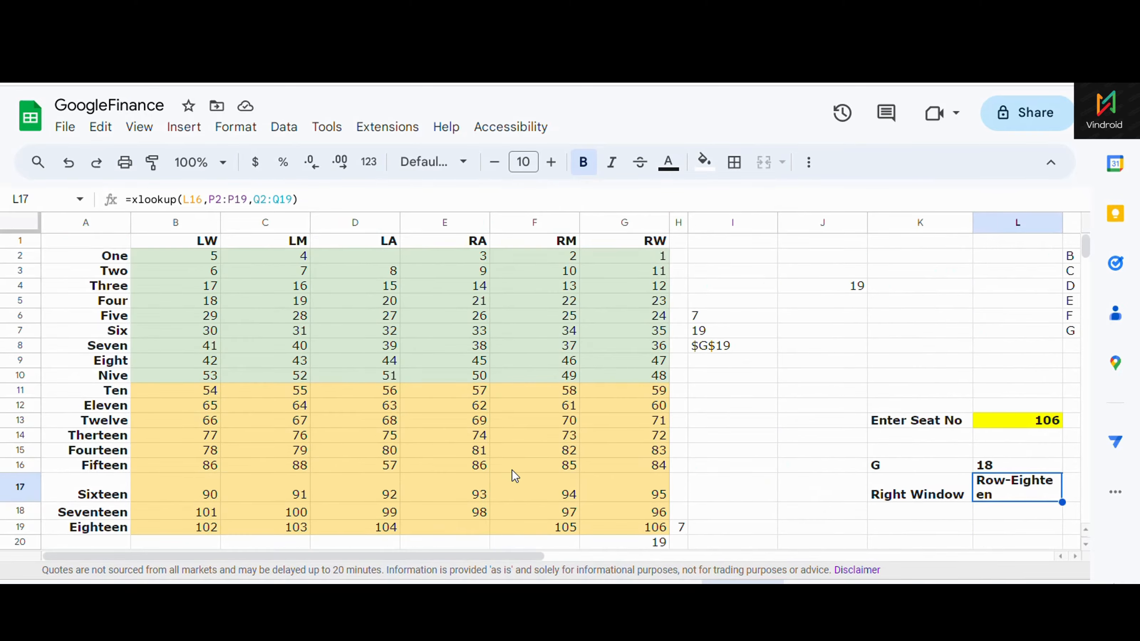